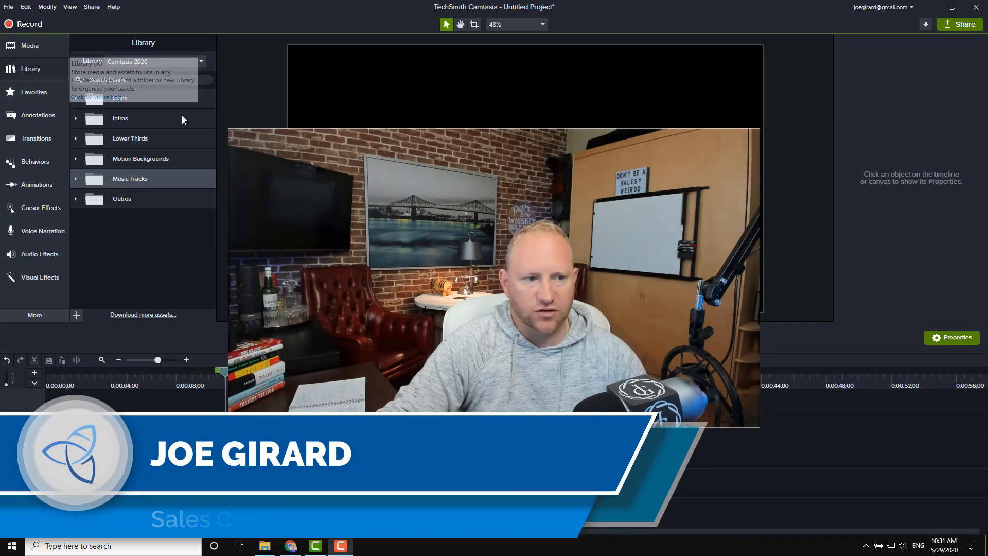
Step: Add the State intro from the Camtasia 2020 library's Intros folder to the start of Track 3
click(75, 119)
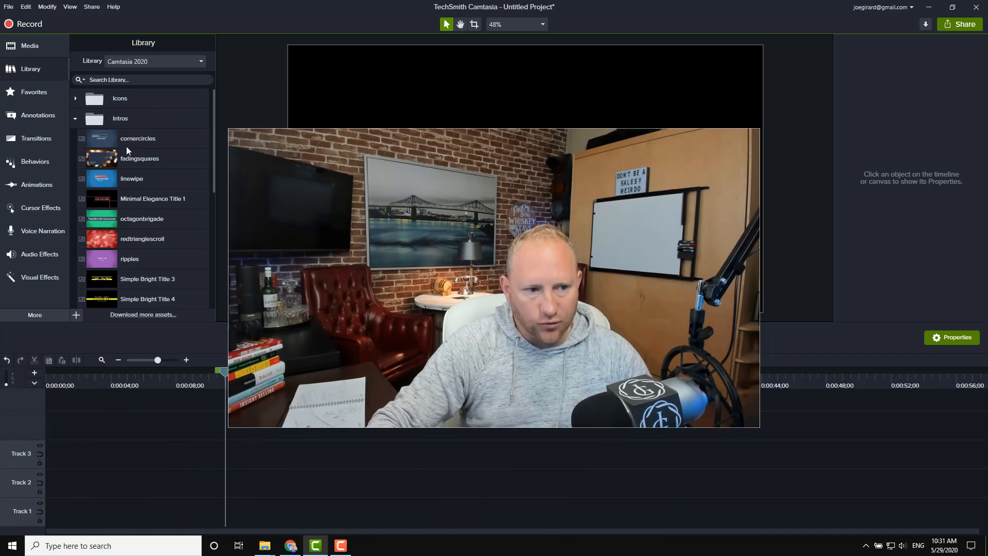
scroll(157, 176, down, 1)
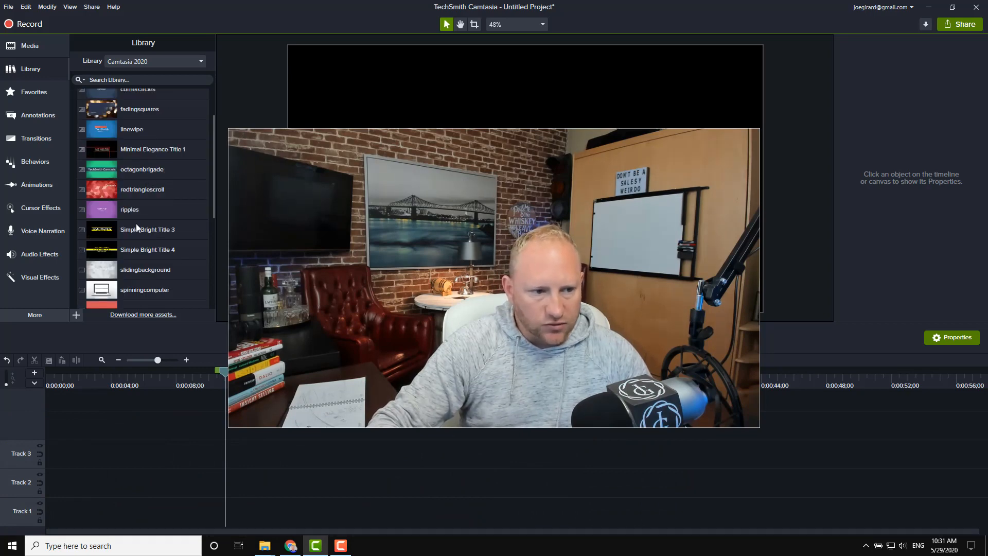
scroll(155, 227, down, 1)
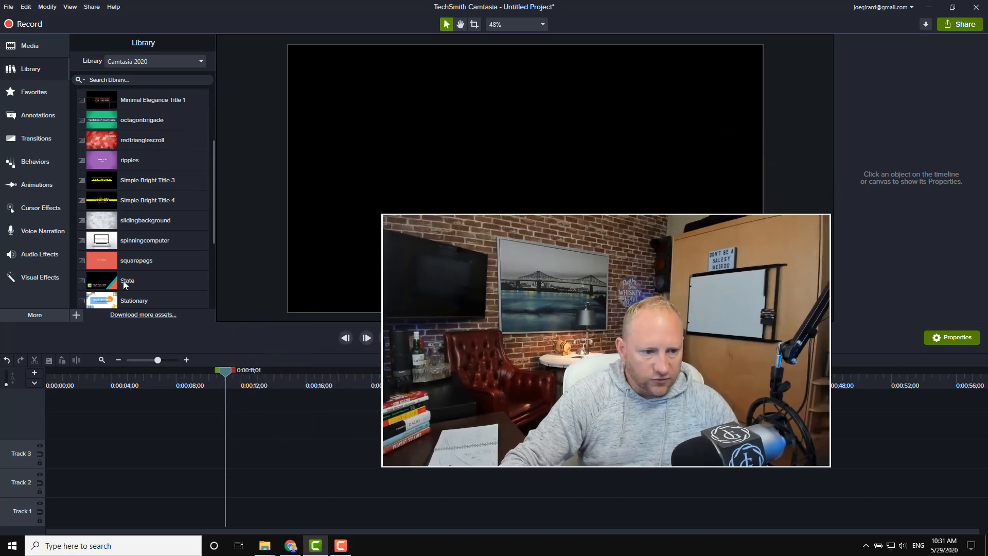
drag(123, 280, 50, 452)
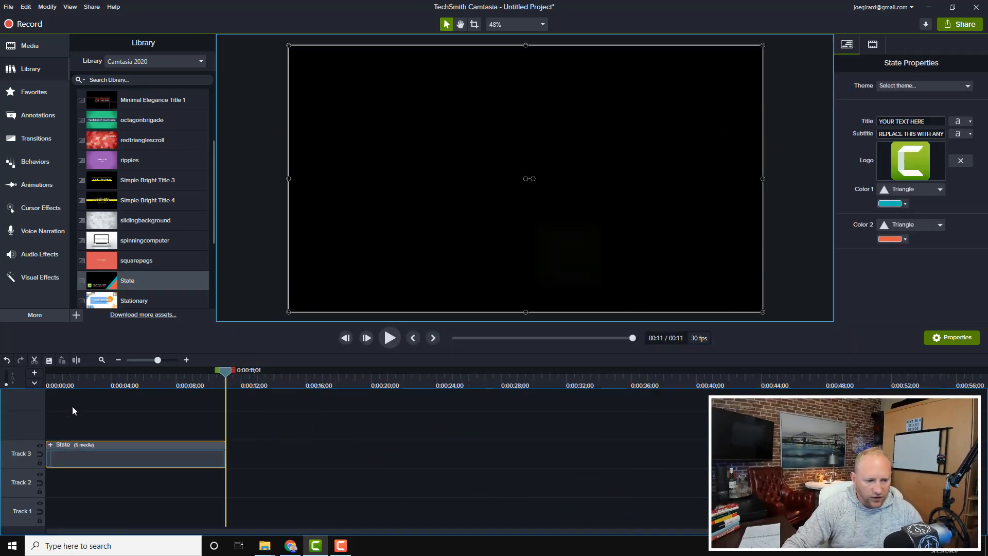
Step: Preview the State intro from the beginning of the timeline and shorten its clip to about 5 seconds
click(56, 375)
drag(55, 371, 36, 375)
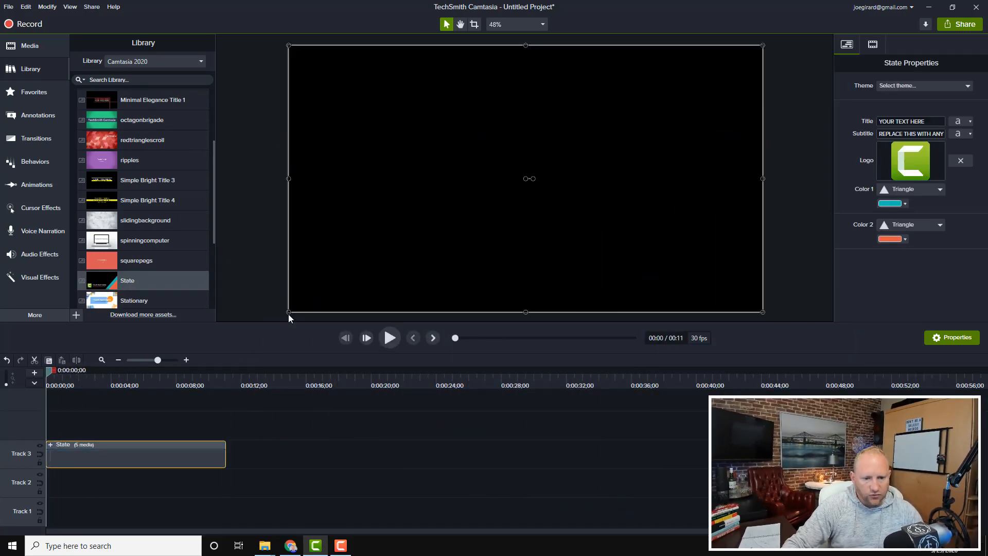
click(388, 344)
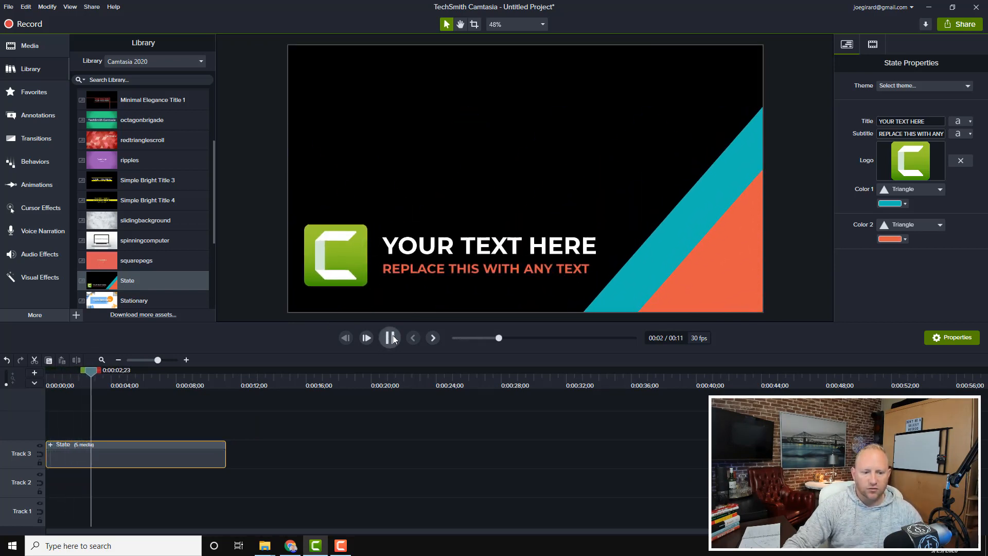
key(space)
drag(225, 456, 139, 456)
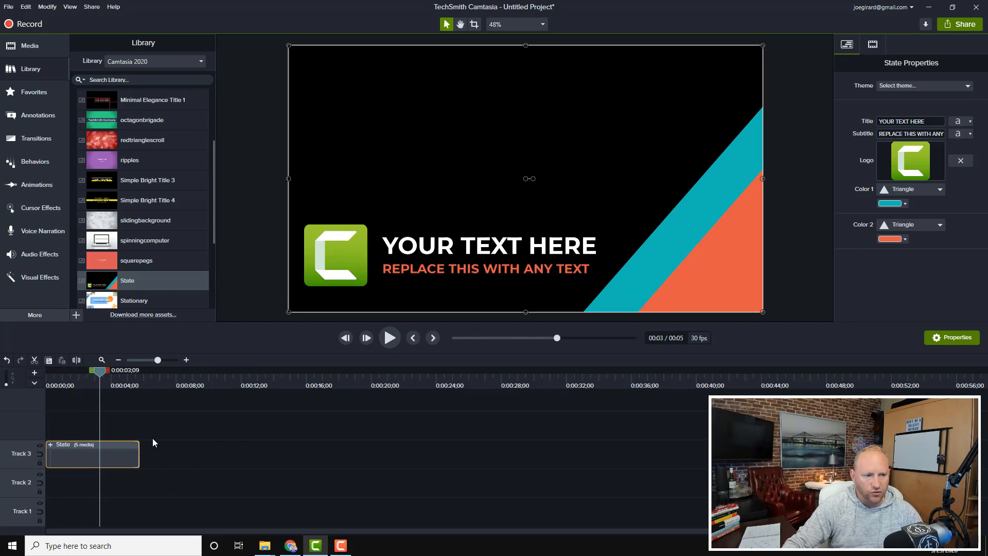
Step: Place dance - good.mp4 directly after the intro on Track 3, followed by Simple Bright Outro 5 from the library's Outros folder
click(30, 44)
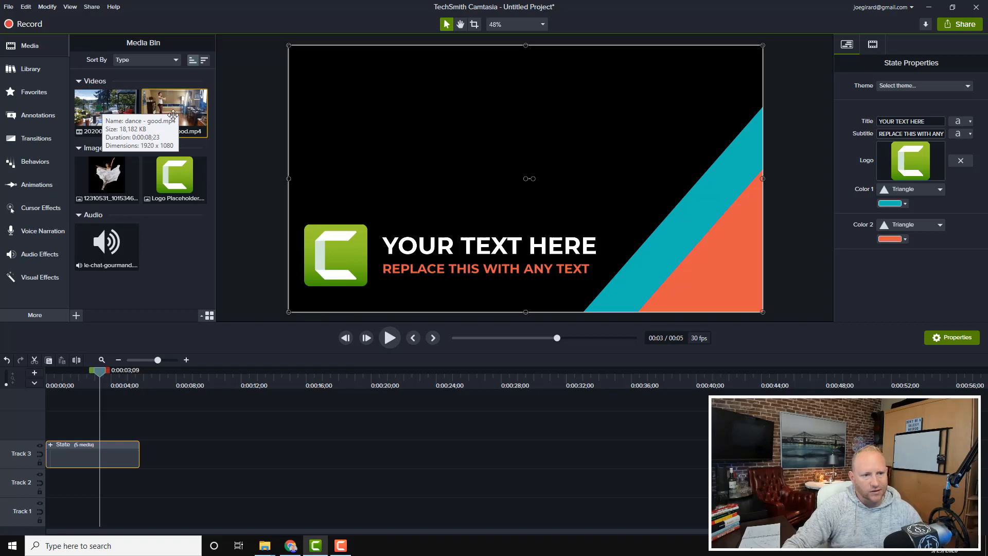
drag(178, 110, 149, 465)
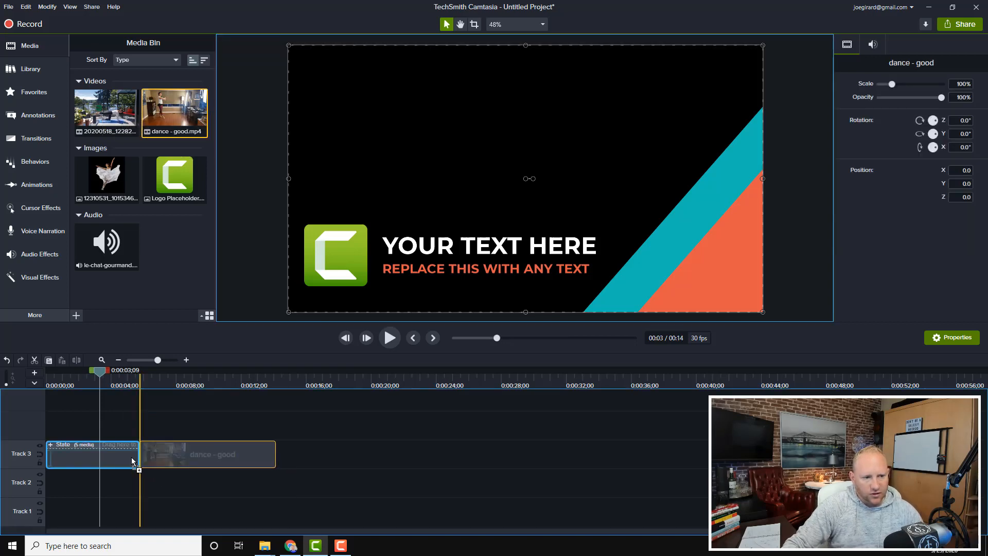
click(47, 67)
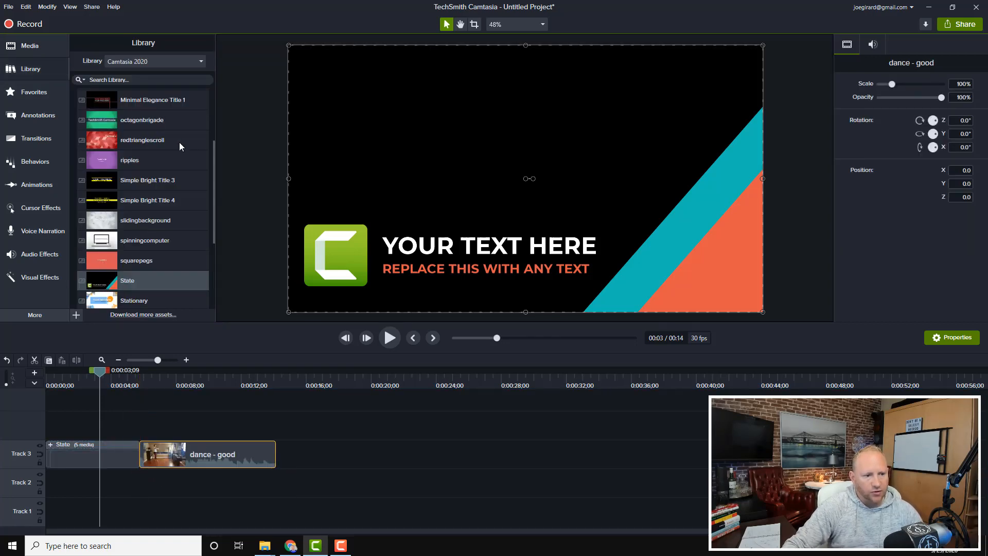
scroll(91, 110, up, 2)
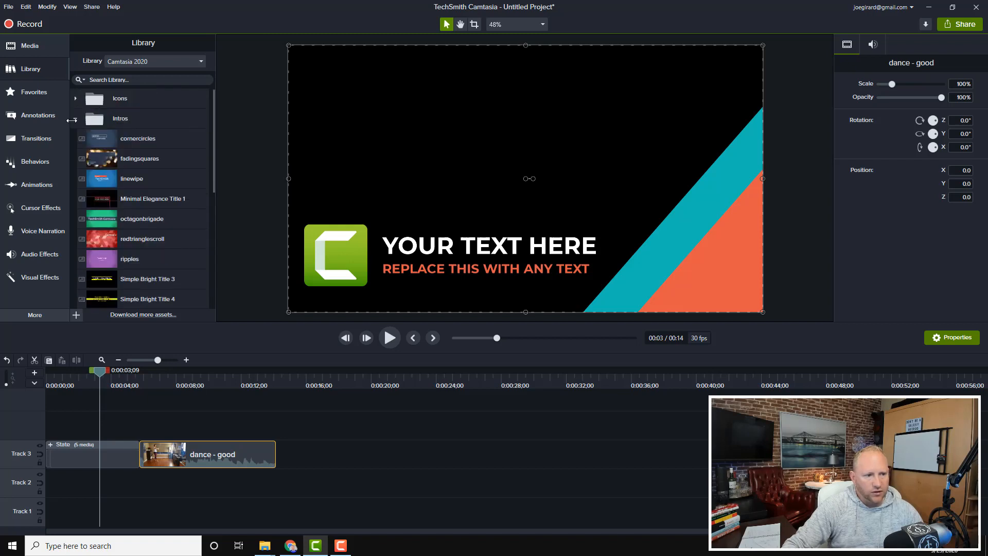
click(76, 120)
click(76, 199)
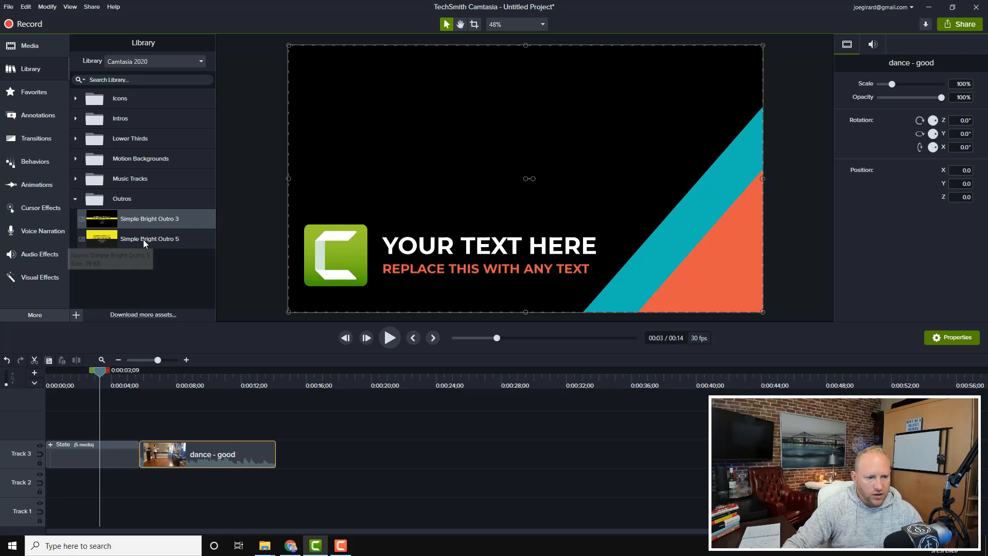
drag(148, 239, 278, 454)
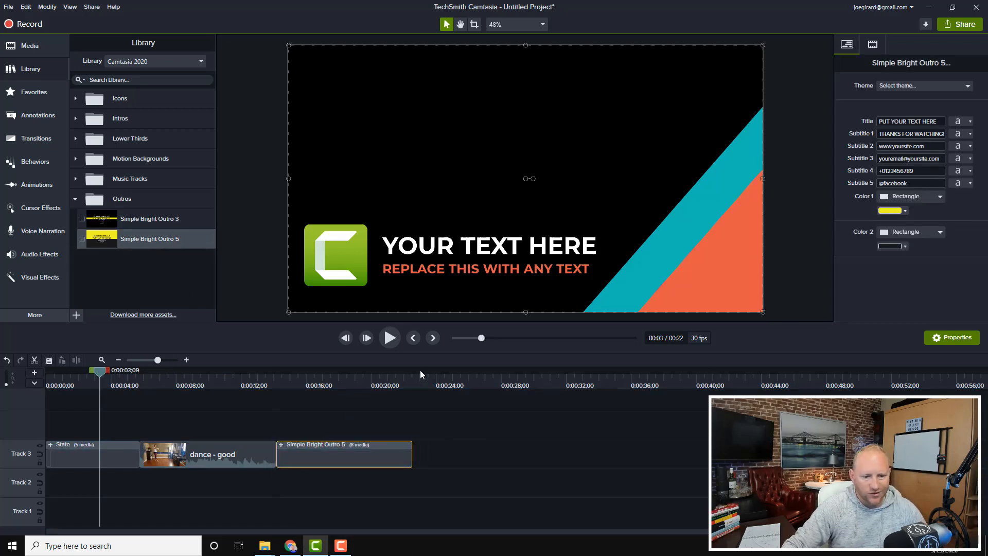
Step: Play back the change from the intro to the dance clip and from the dance clip to the outro
click(390, 340)
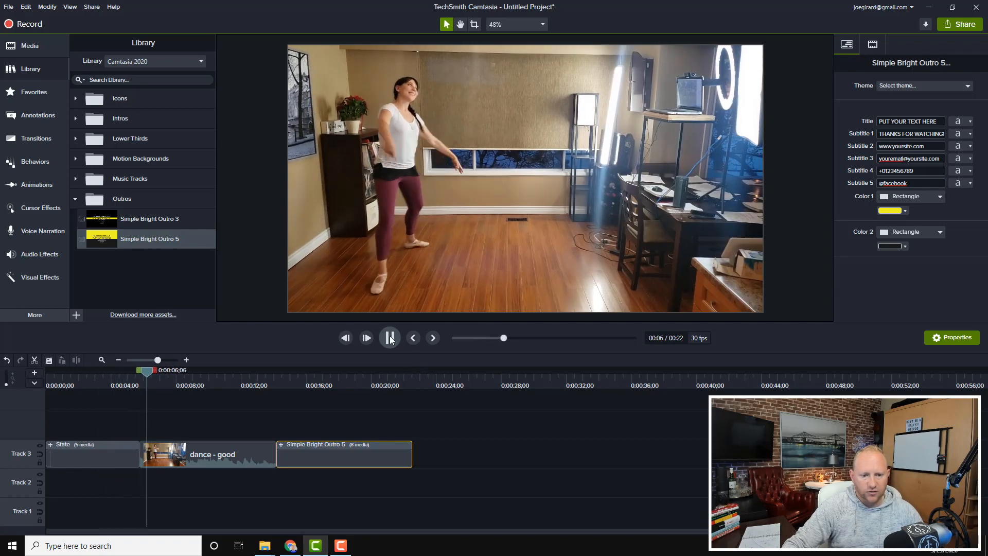
key(space)
click(273, 381)
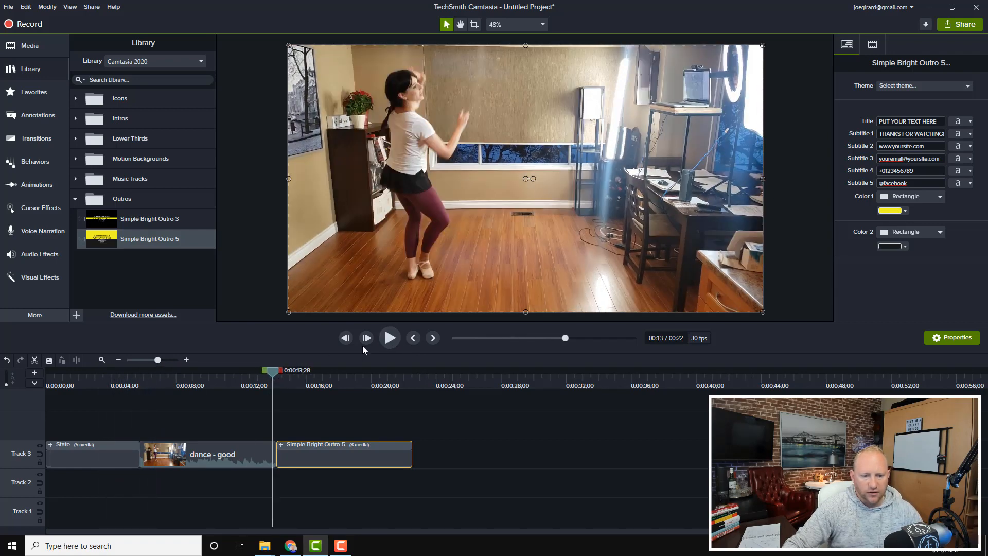
click(384, 339)
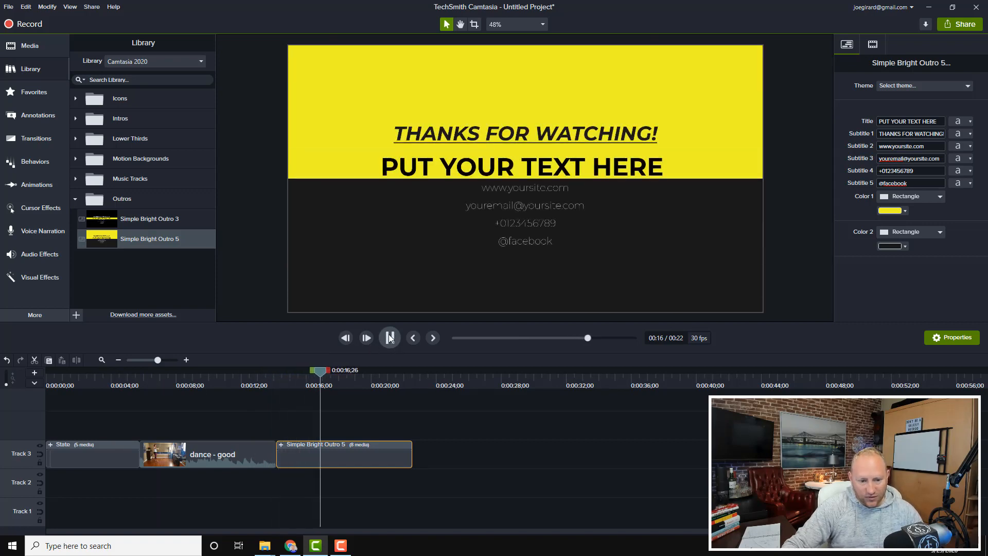
click(390, 337)
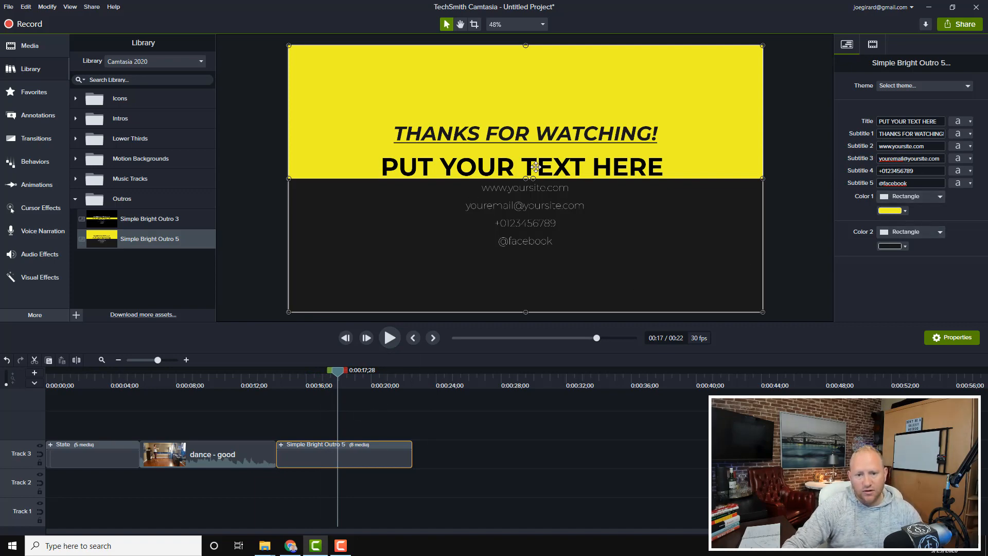
right_click(324, 461)
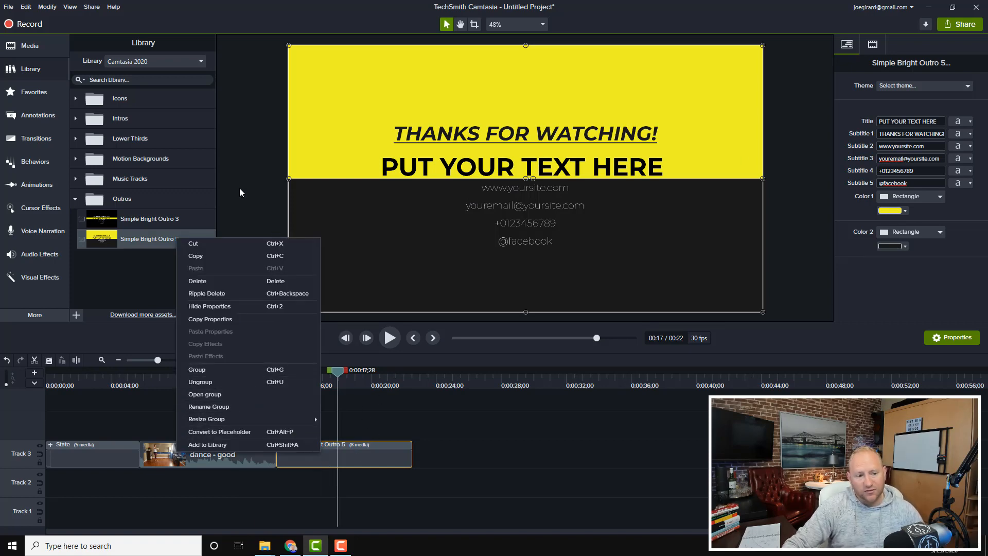
click(257, 201)
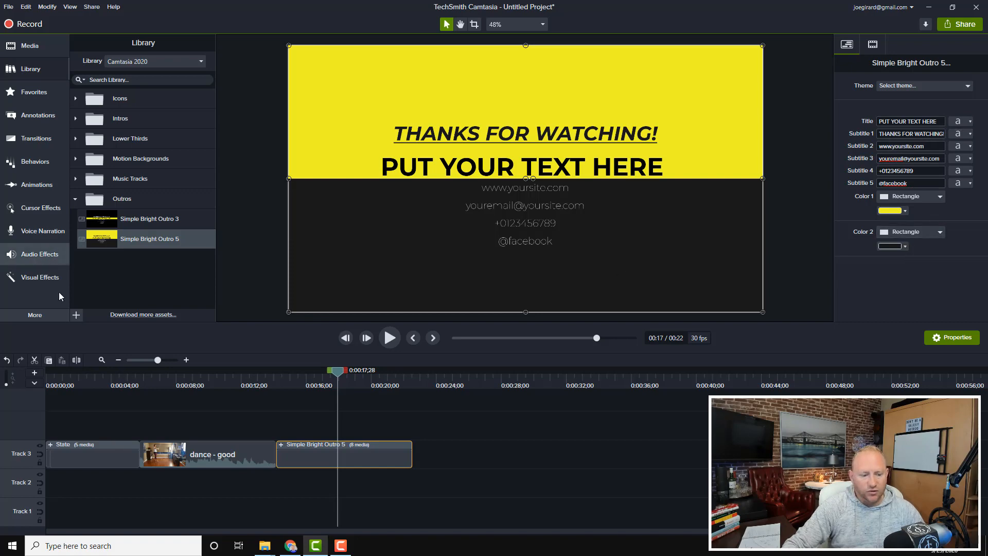
Step: Replace the State intro's placeholder logo with OBT Logo FINAL - circle - 150.png from the Graphics and Images folder
click(95, 381)
click(94, 456)
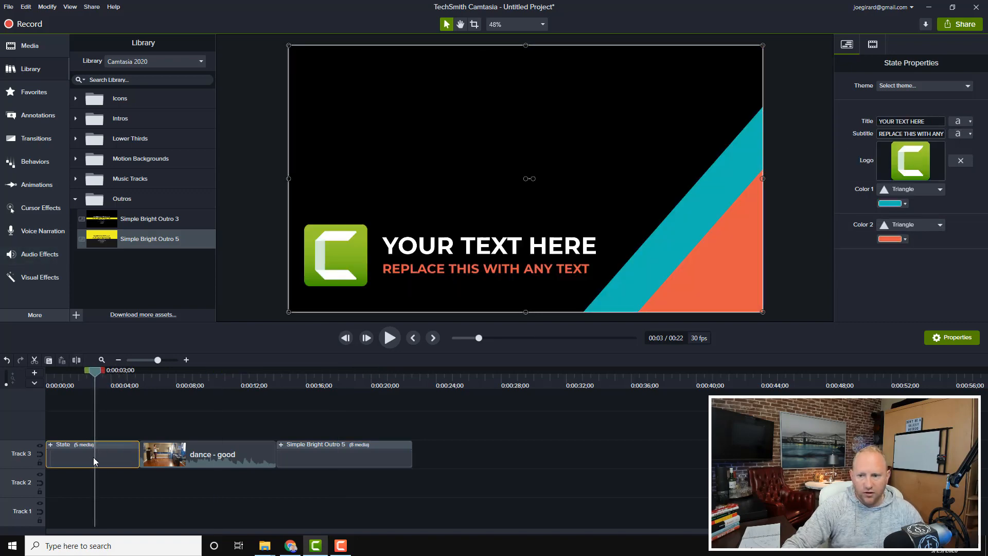
click(960, 161)
click(926, 152)
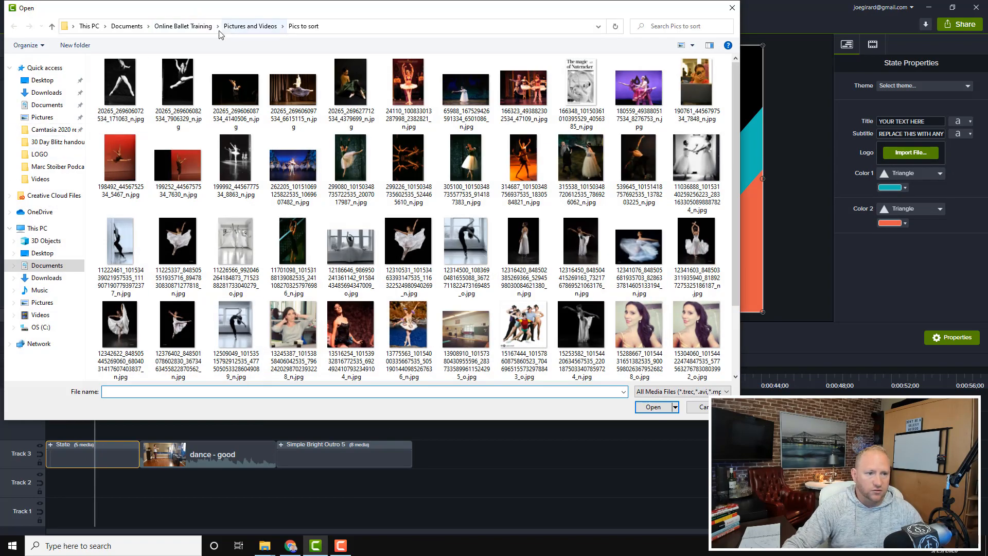
click(202, 26)
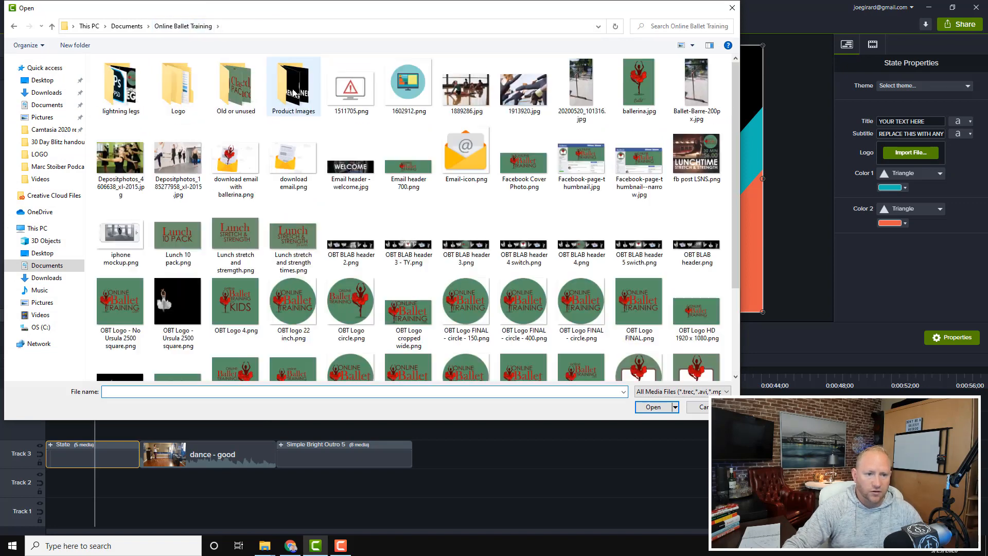
scroll(463, 293, down, 2)
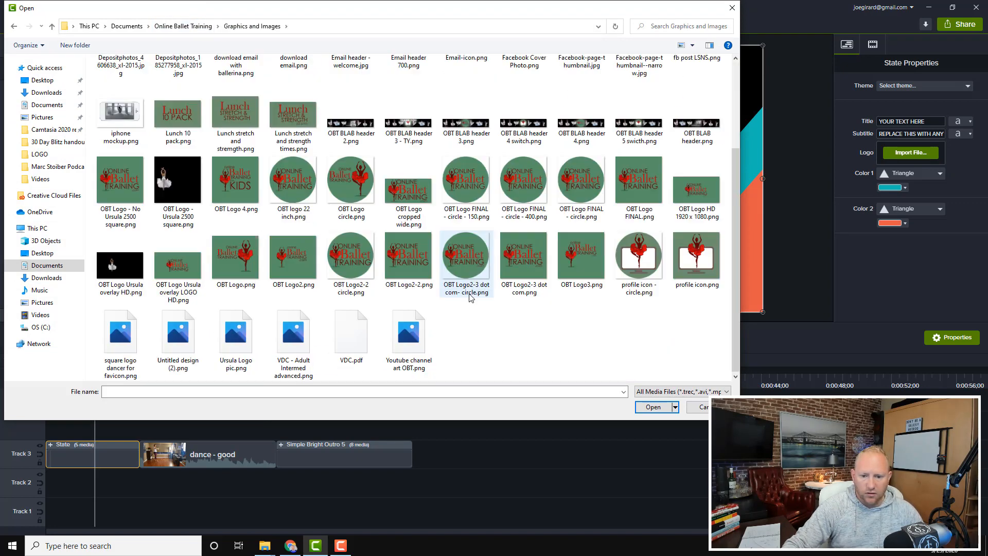
double_click(476, 196)
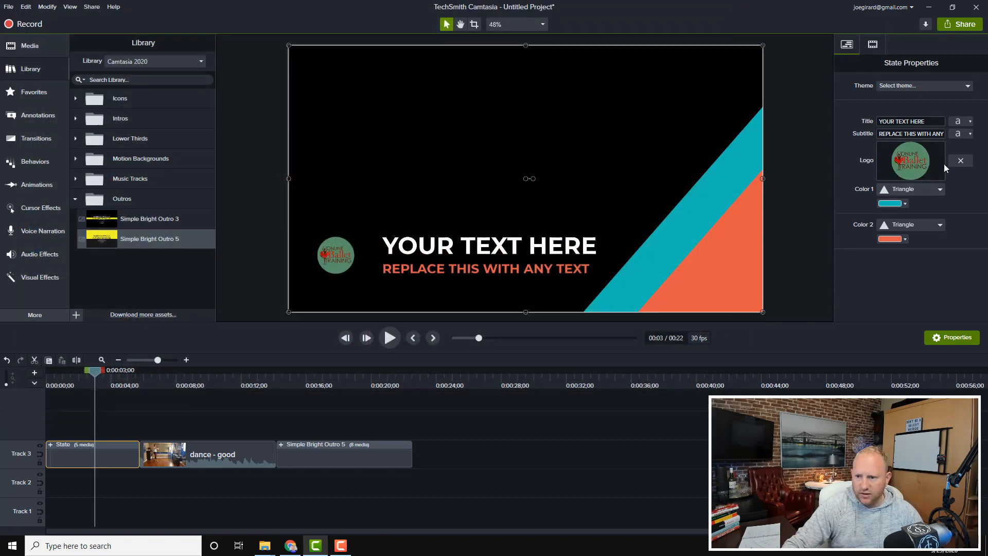
Step: Swap the State intro's logo for the larger OBT Logo FINAL - circle - 400.png
click(961, 161)
click(910, 153)
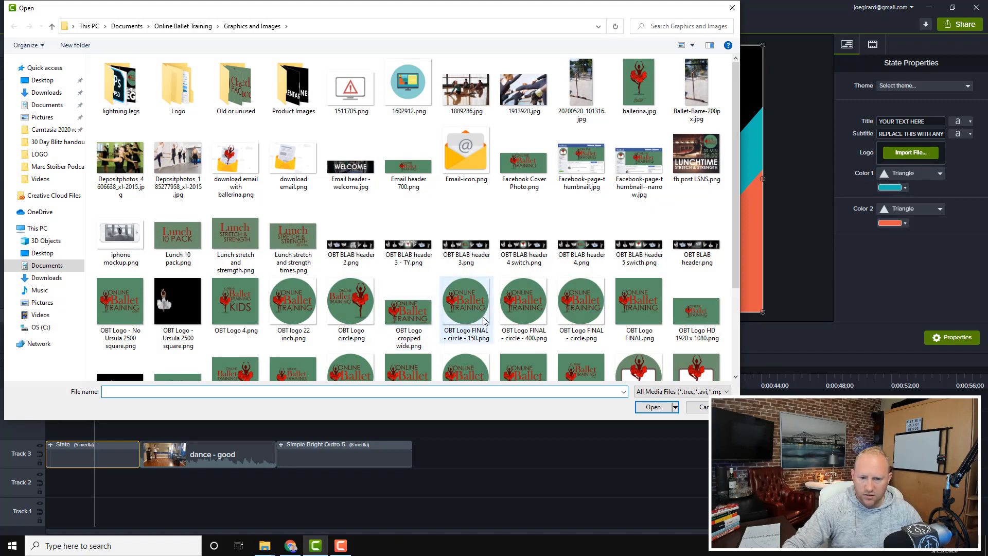
double_click(523, 308)
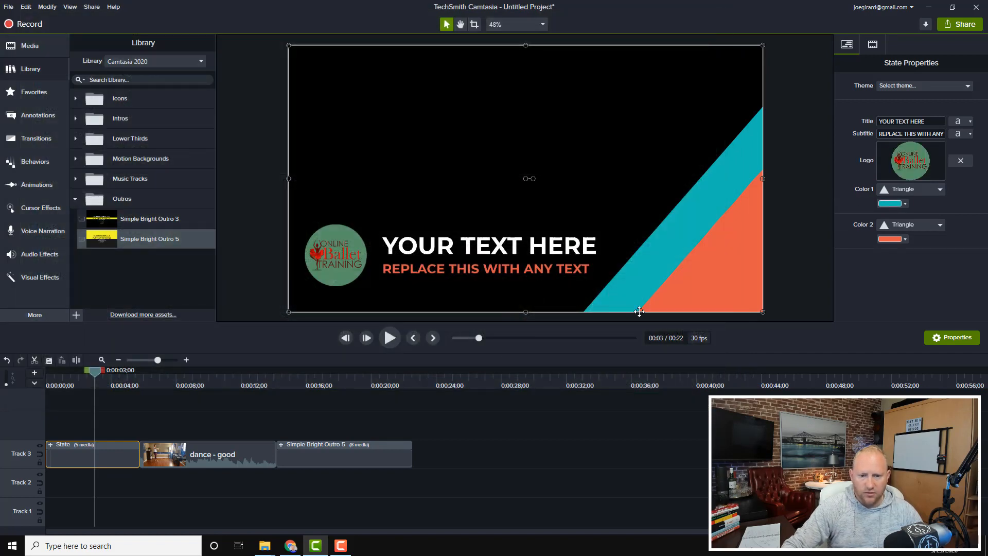
Step: Set the State intro's title to ONLINE BALLET TRAINING and reduce the title's font size to 68
click(911, 121)
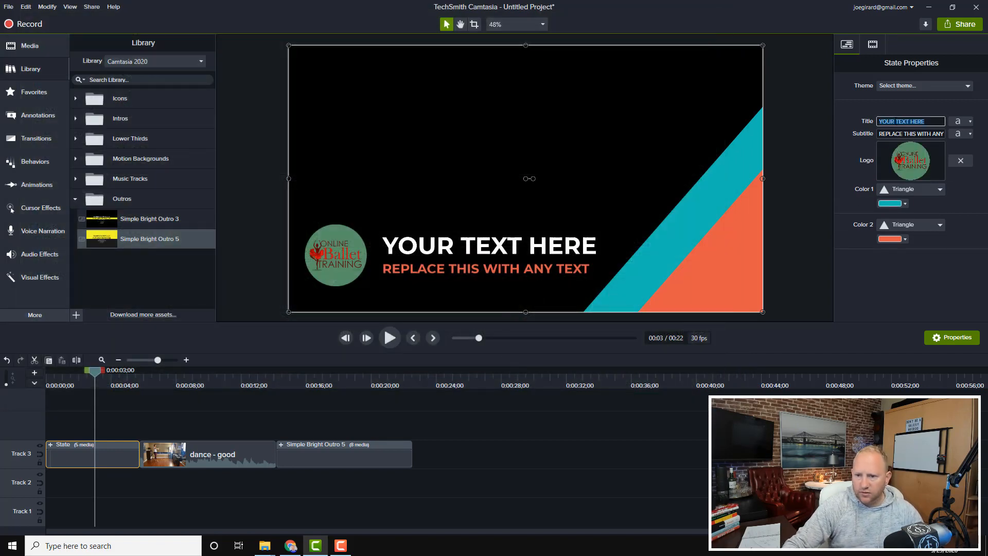
text(ONLIN)
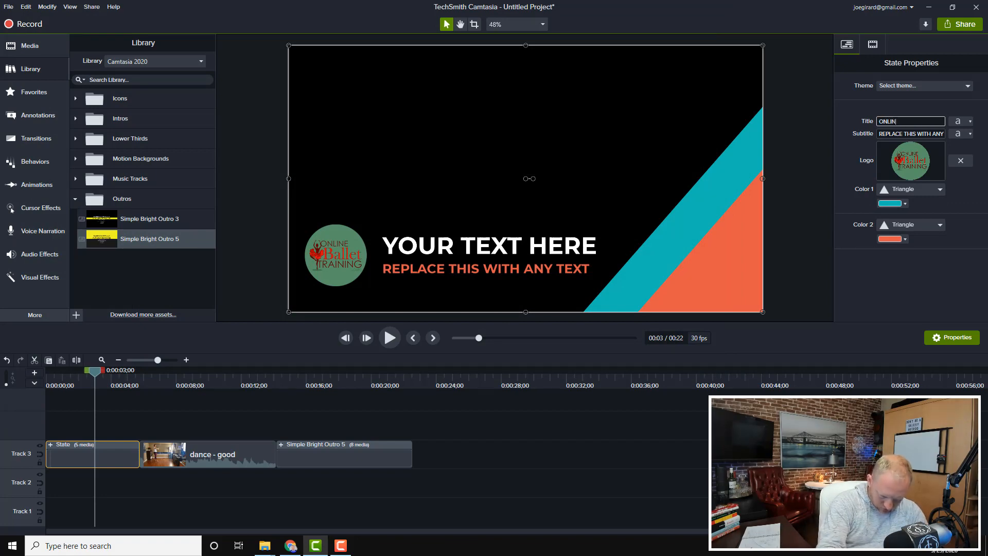
text(E BALLET)
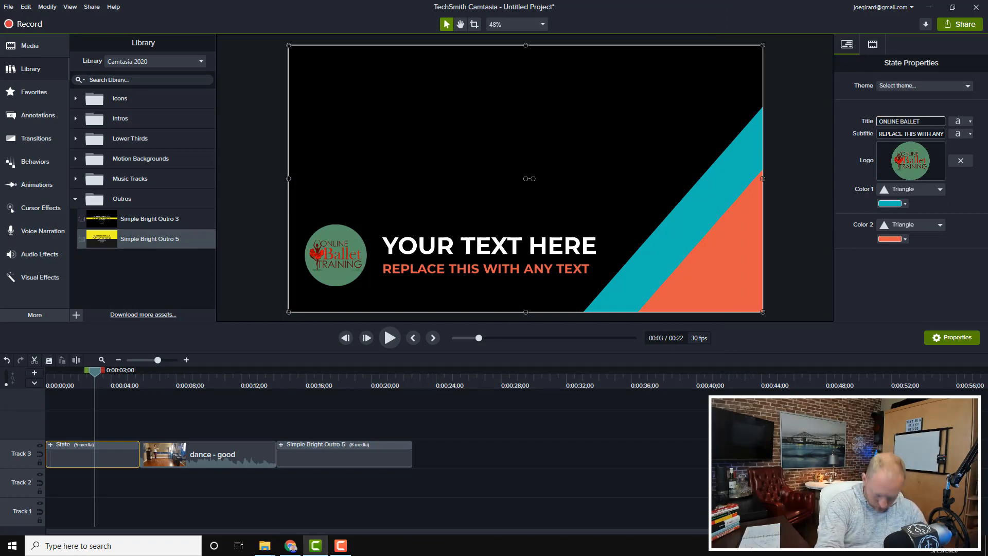
text( TRAI)
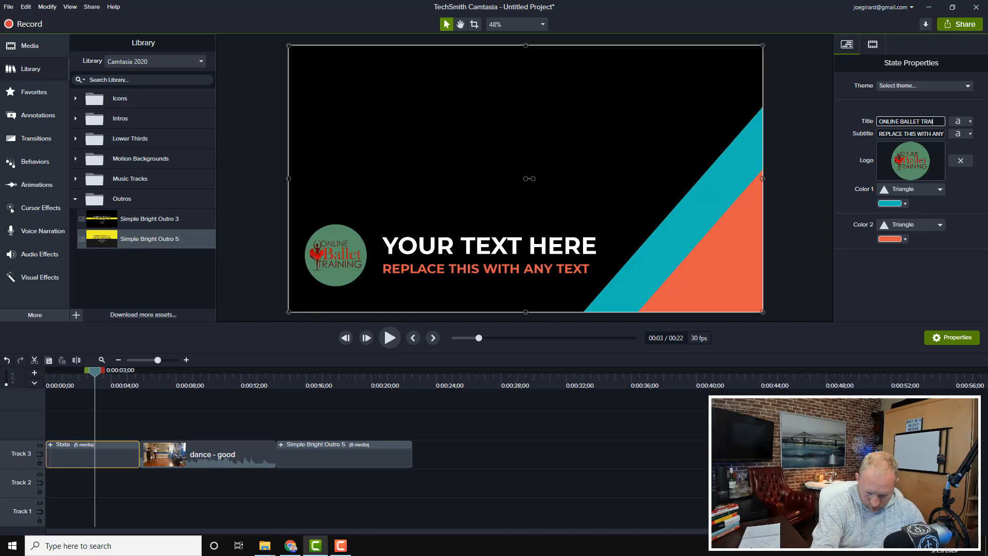
text(NING)
key(Tab)
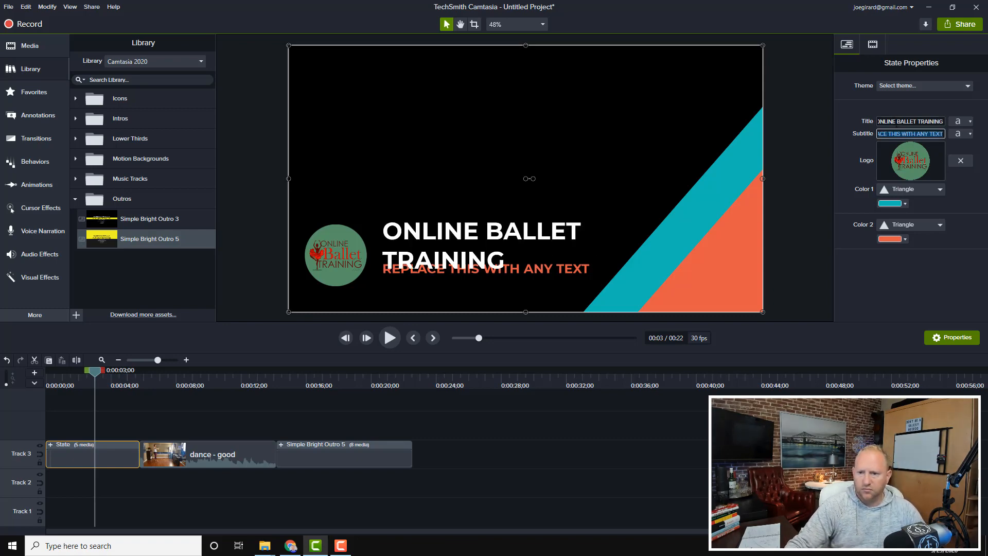
click(955, 123)
drag(903, 171, 897, 170)
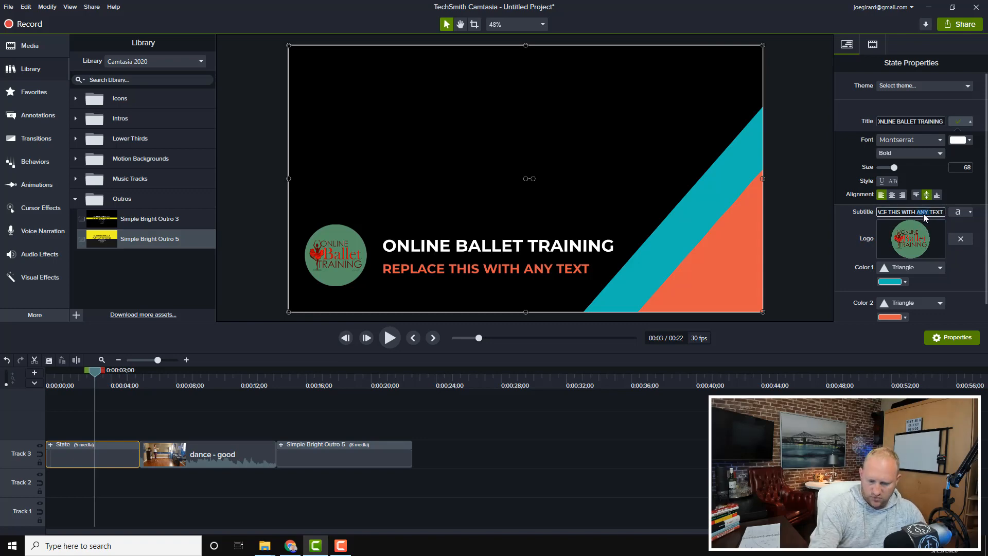
Step: Replace the State intro's subtitle with "For the love of dance..." and change its text colour to olive green
key(BackSpace)
key(BackSpace)
key(BackSpace)
key(BackSpace)
key(BackSpace)
key(BackSpace)
key(BackSpace)
key(BackSpace)
key(BackSpace)
key(BackSpace)
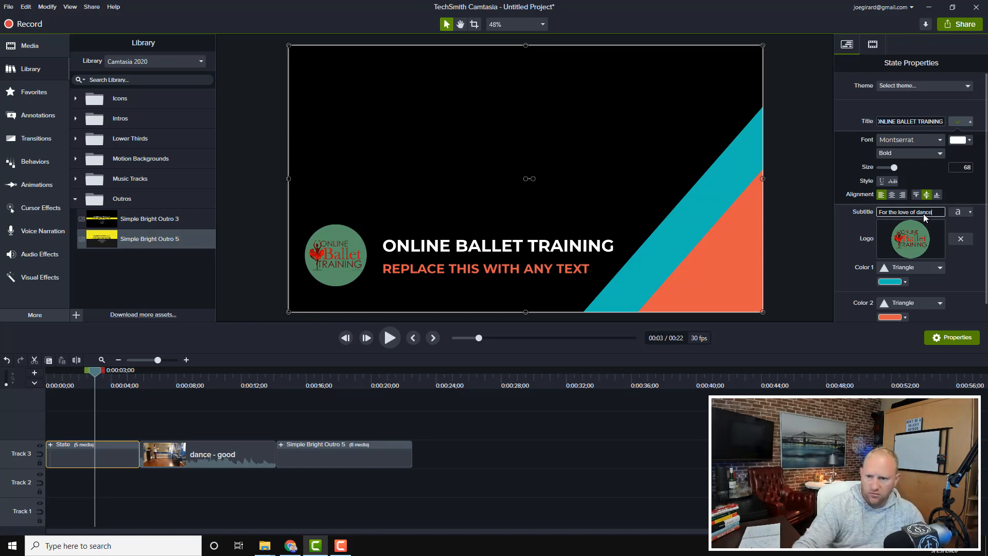
key(Return)
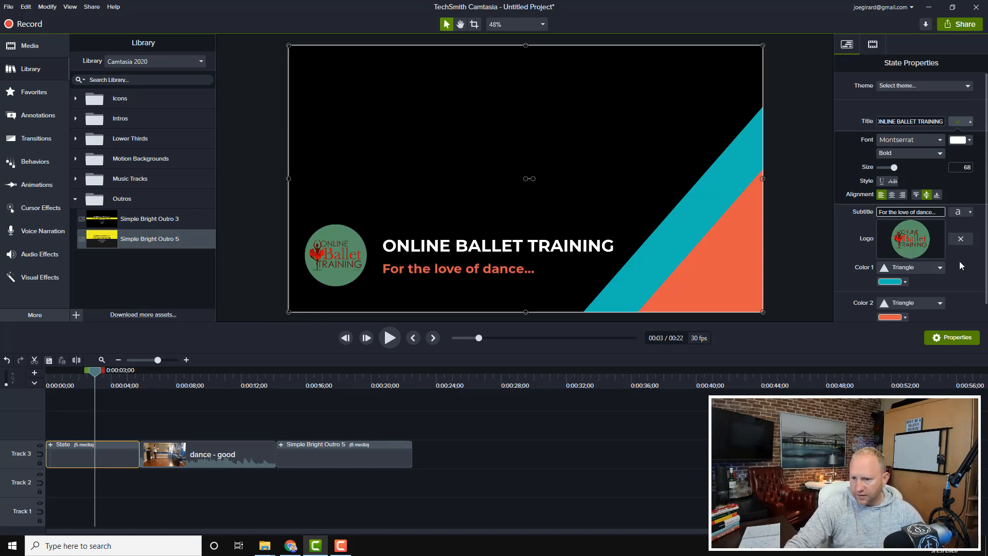
click(957, 212)
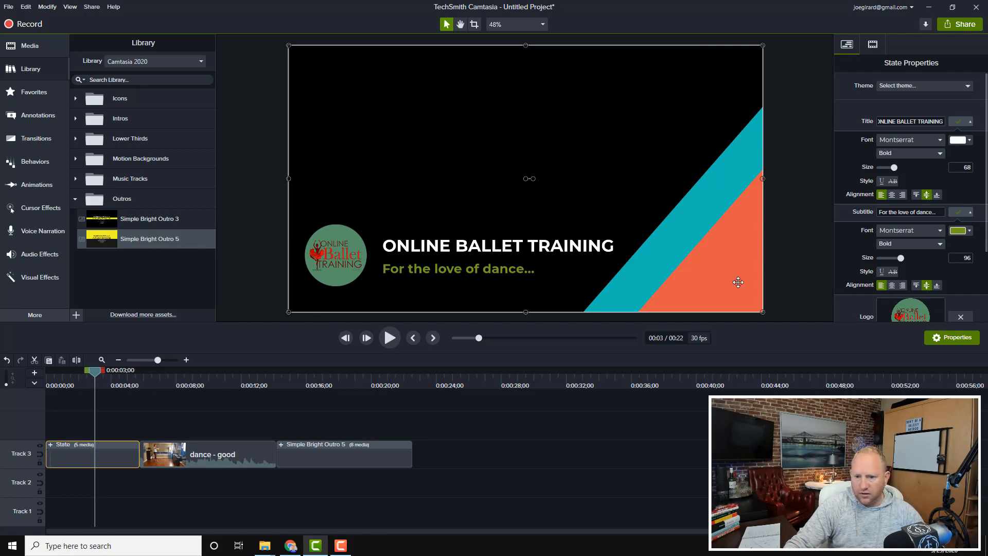
Step: Look at the outro frame near 18 seconds, and return to the State intro at about 3 seconds
click(344, 389)
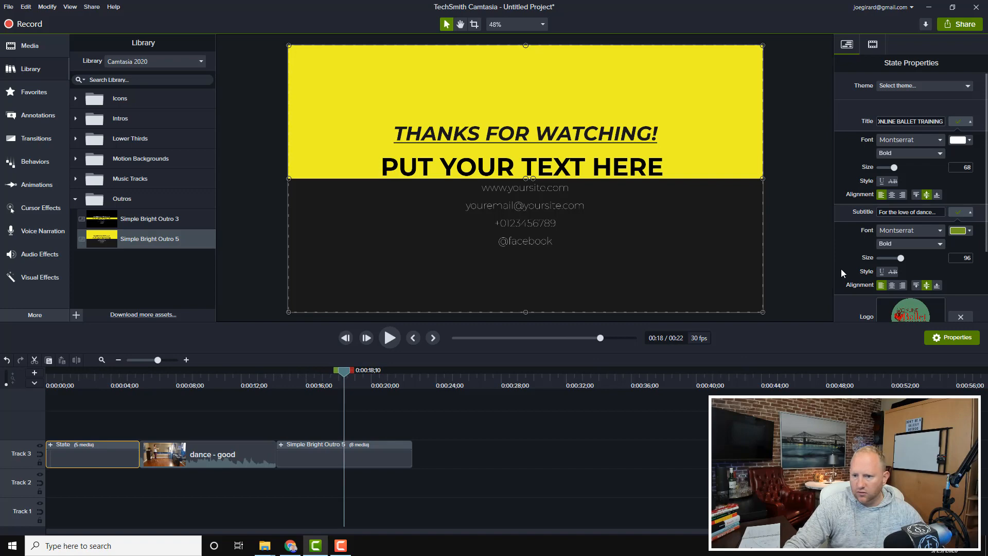
click(972, 213)
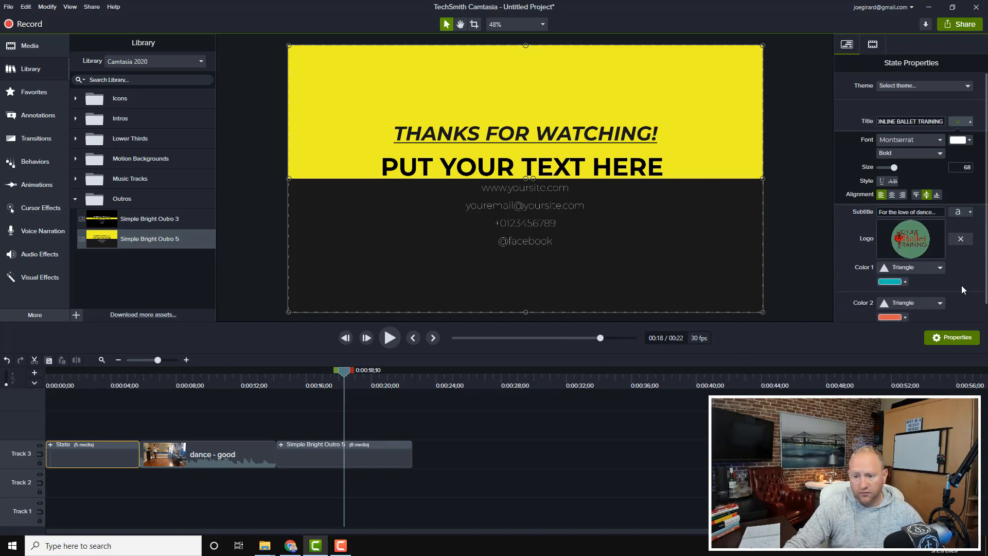
click(943, 267)
click(964, 266)
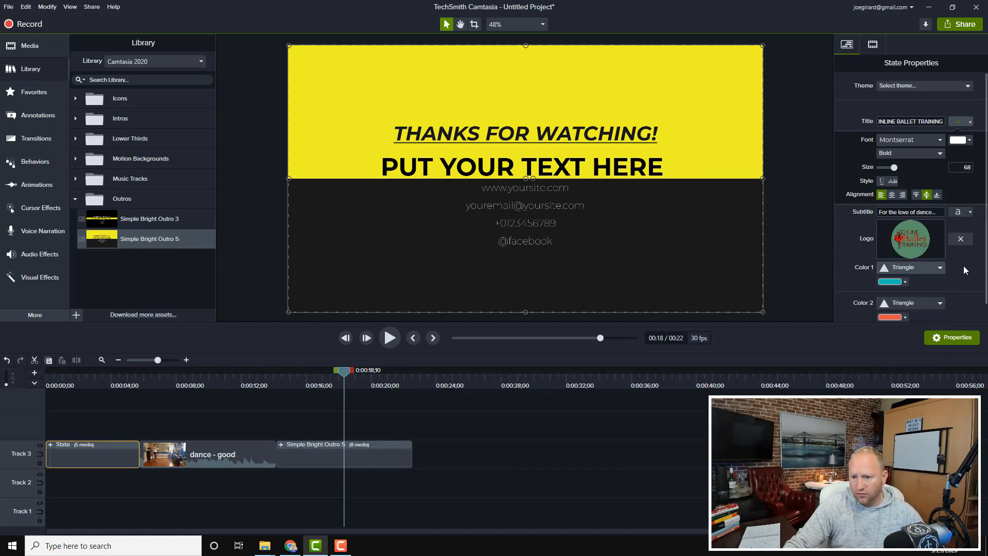
drag(344, 387, 340, 389)
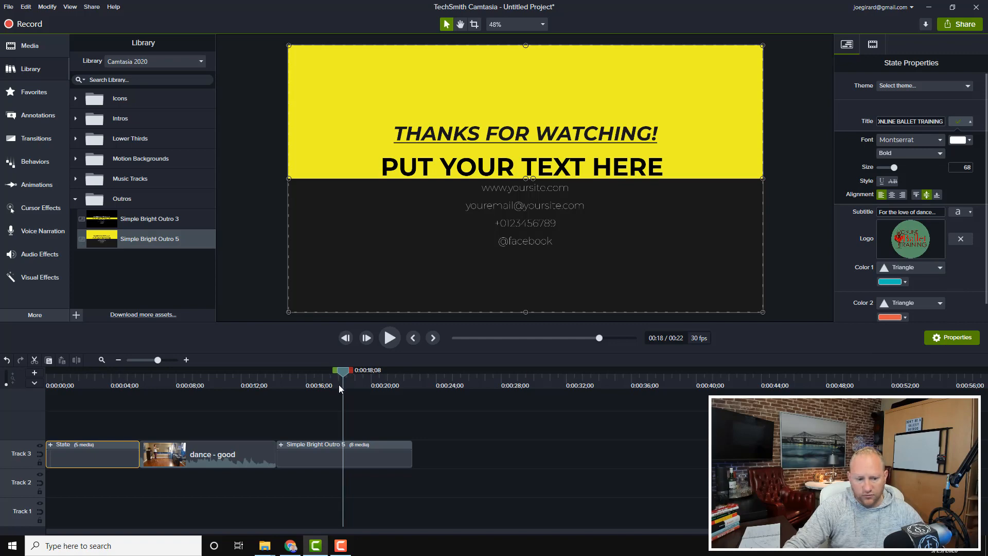
click(99, 385)
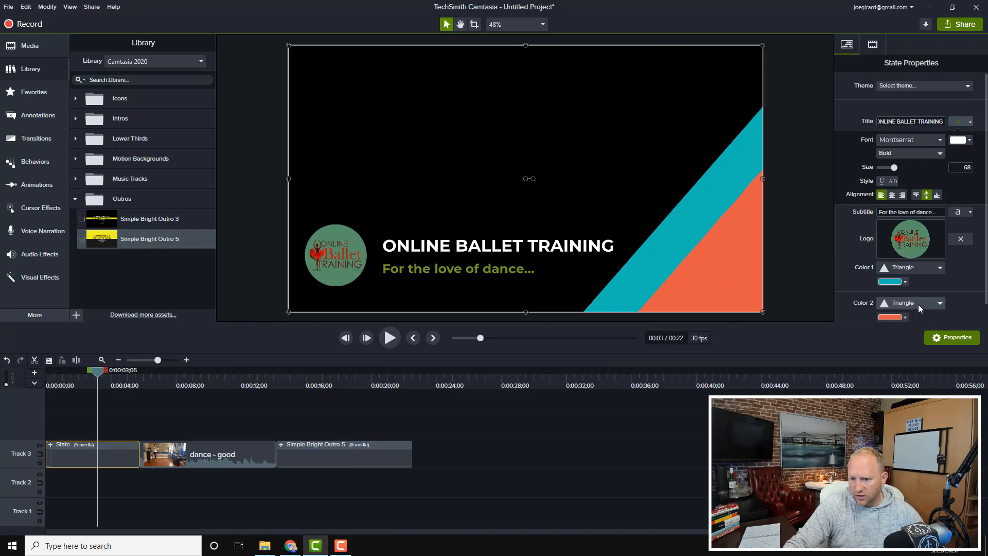
Step: Try the Ellipse shape for the State intro's Color 1 element and set it back to Triangle
click(922, 268)
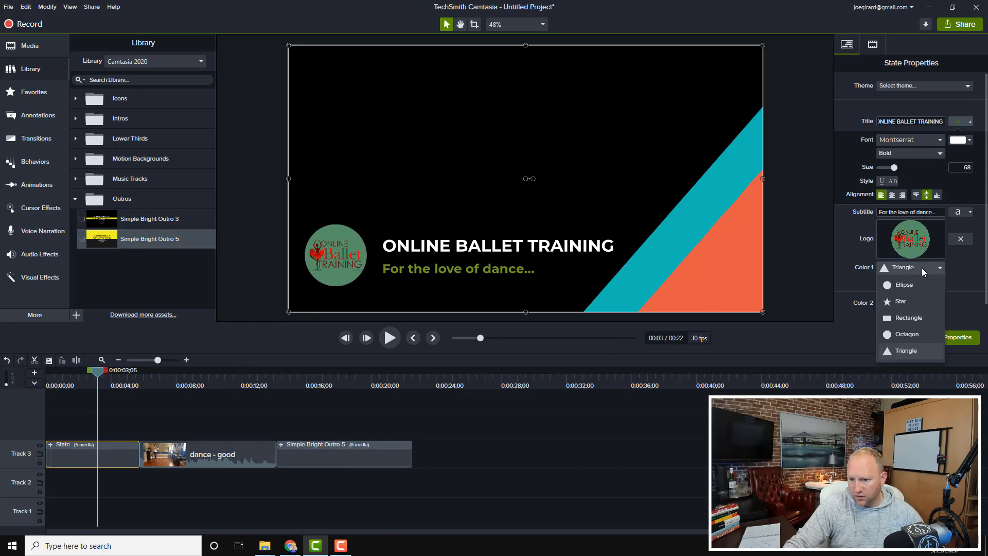
click(910, 288)
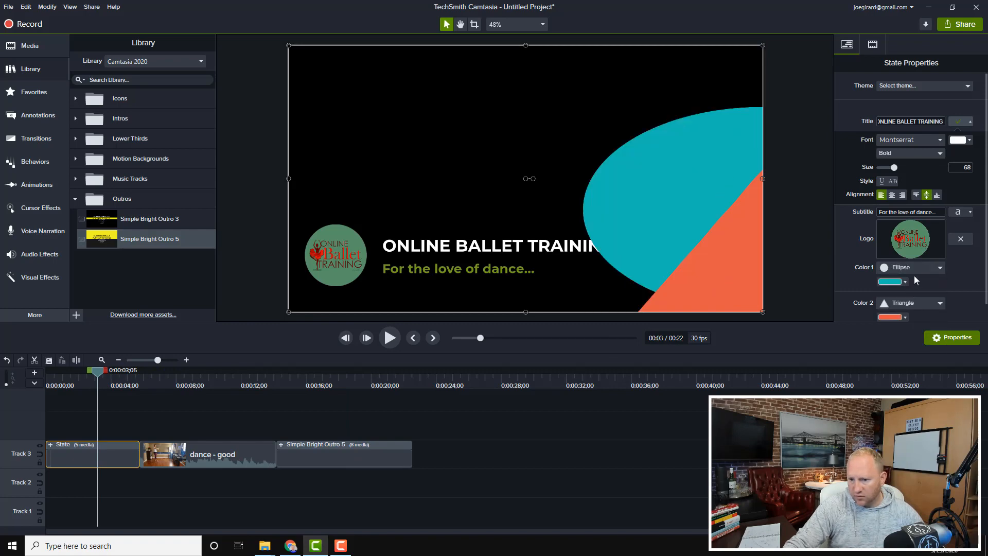
click(920, 268)
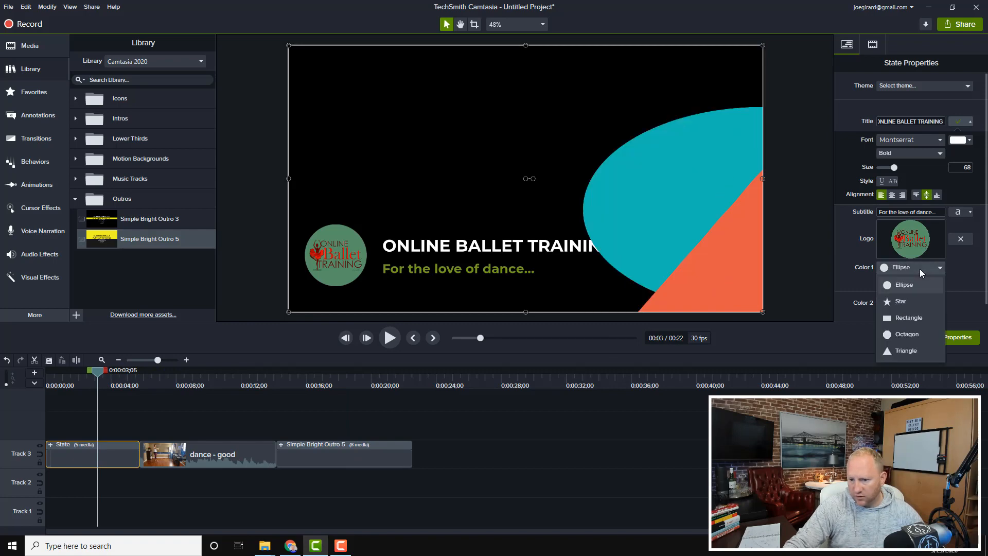
click(909, 352)
Step: Change the State intro's Color 1 triangle to olive green and its Color 2 triangle to dark grey
click(896, 282)
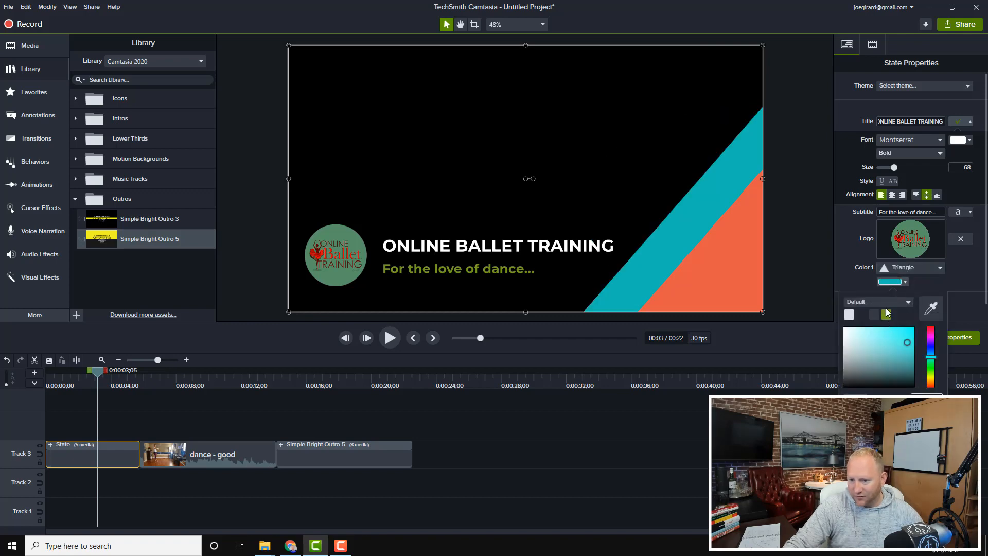
click(888, 314)
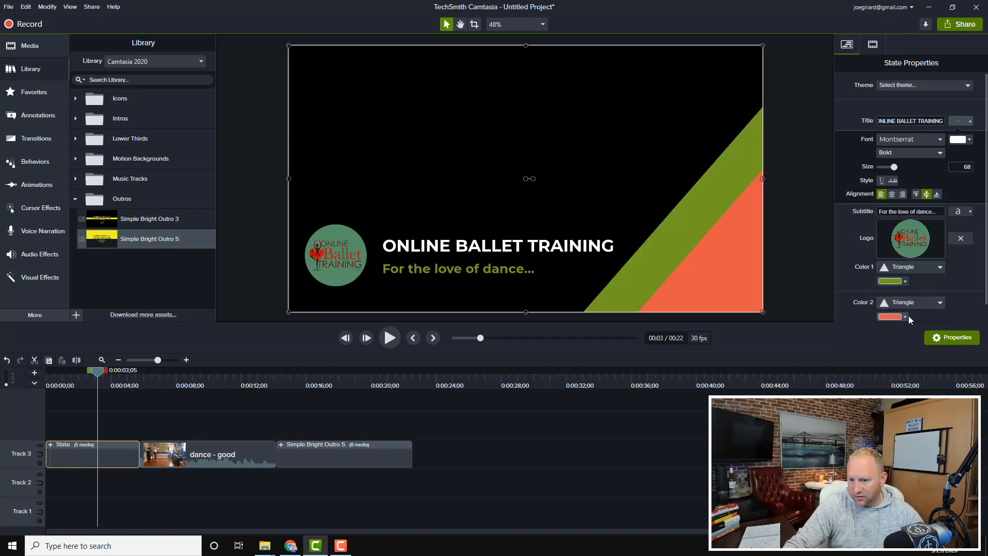
click(907, 316)
click(875, 350)
click(789, 276)
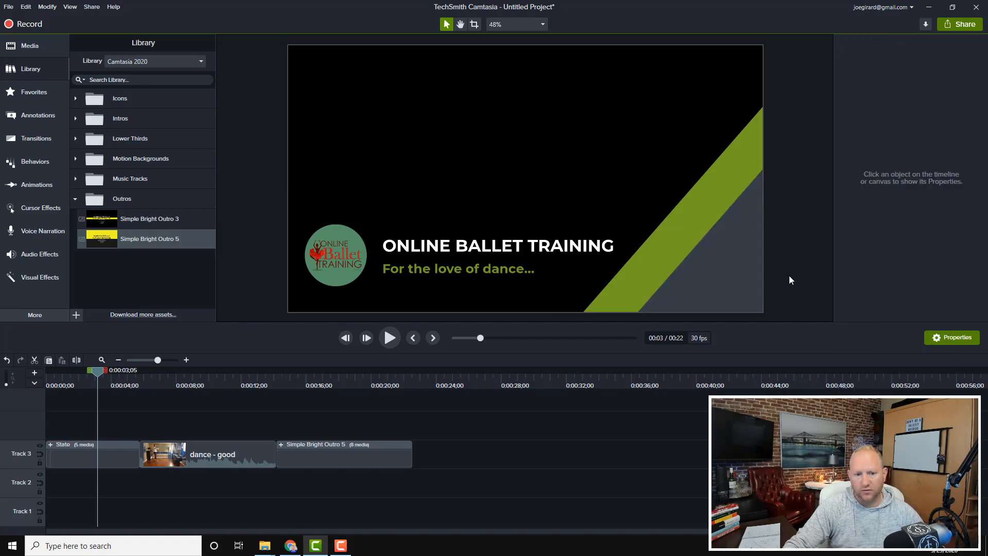
Step: Play the customized State intro from the start of the timeline to about 5 seconds
scroll(662, 289, up, 1)
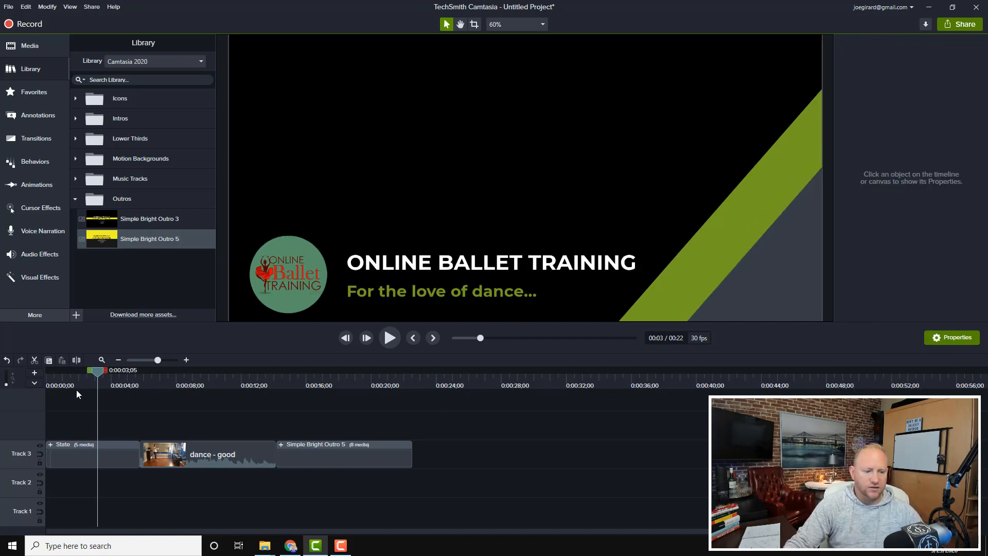
key(ctrl+Home)
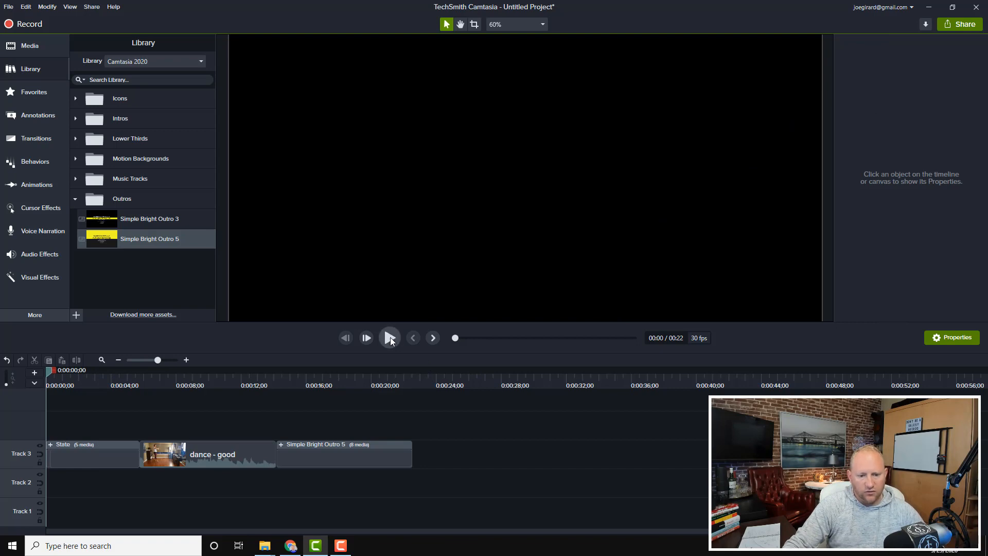
click(391, 338)
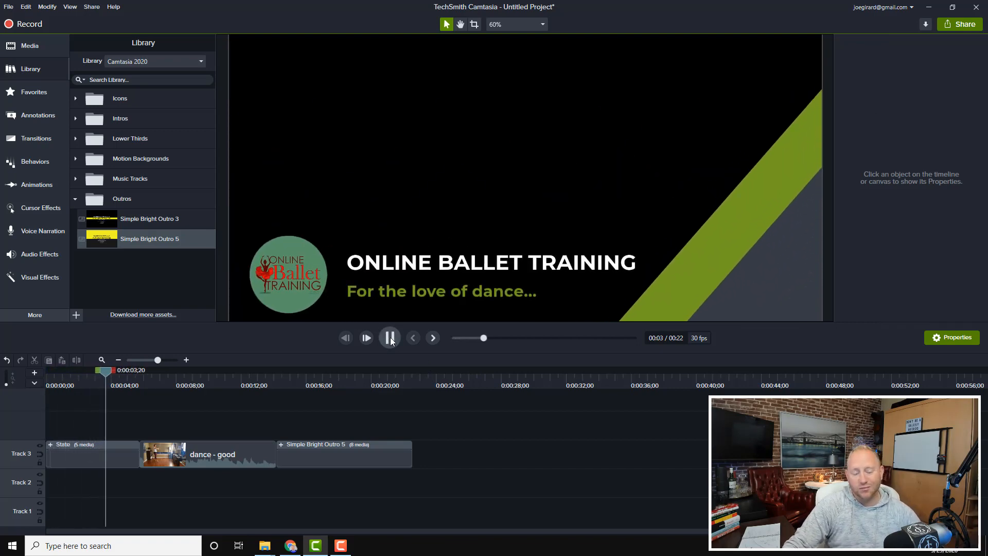
click(391, 339)
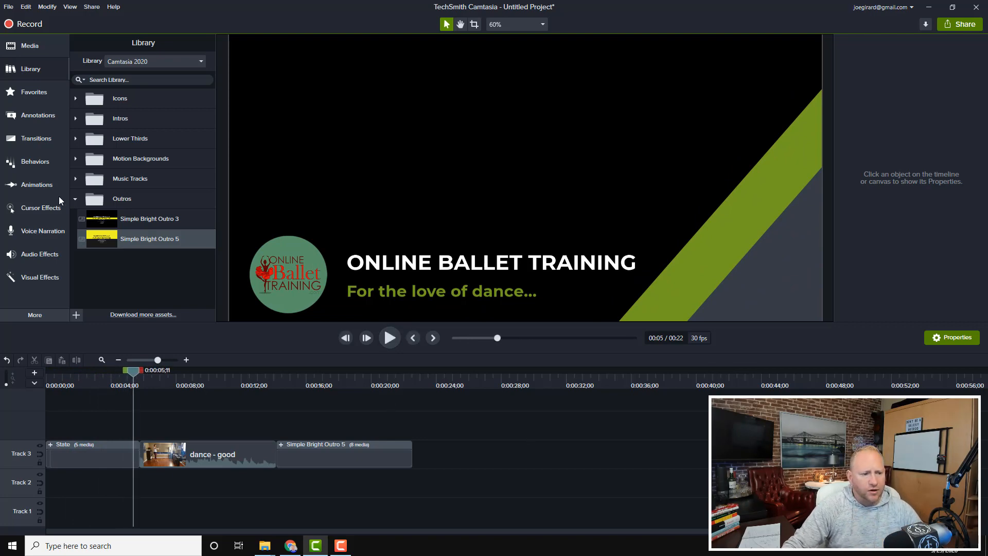
Step: Collapse the library's Outros folder and show the project's media in the Media Bin sorted by Type
click(75, 200)
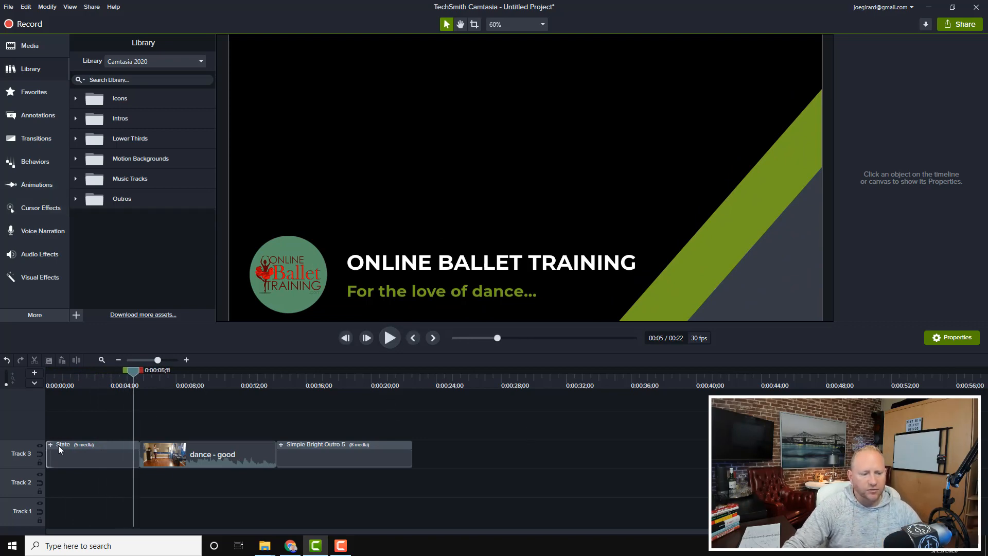
click(81, 386)
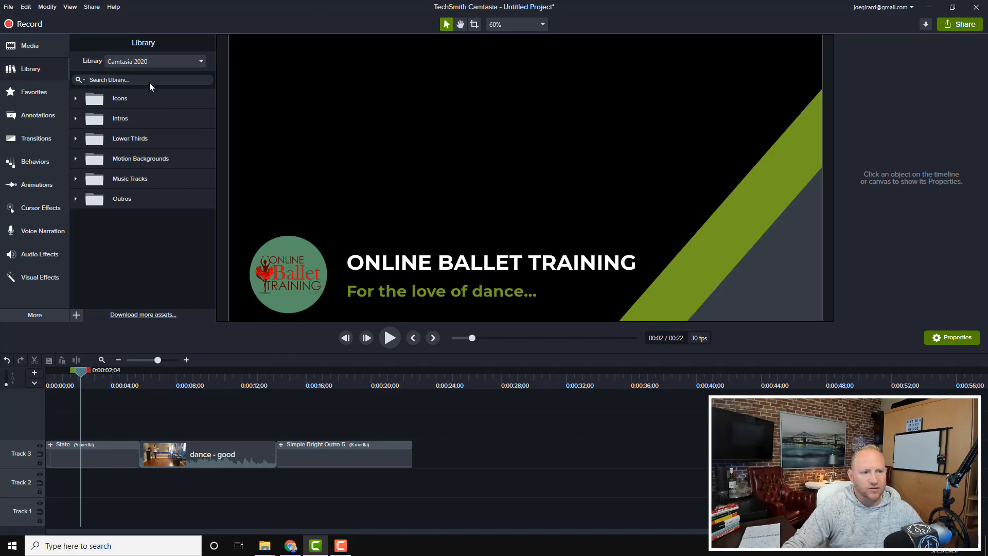
click(26, 47)
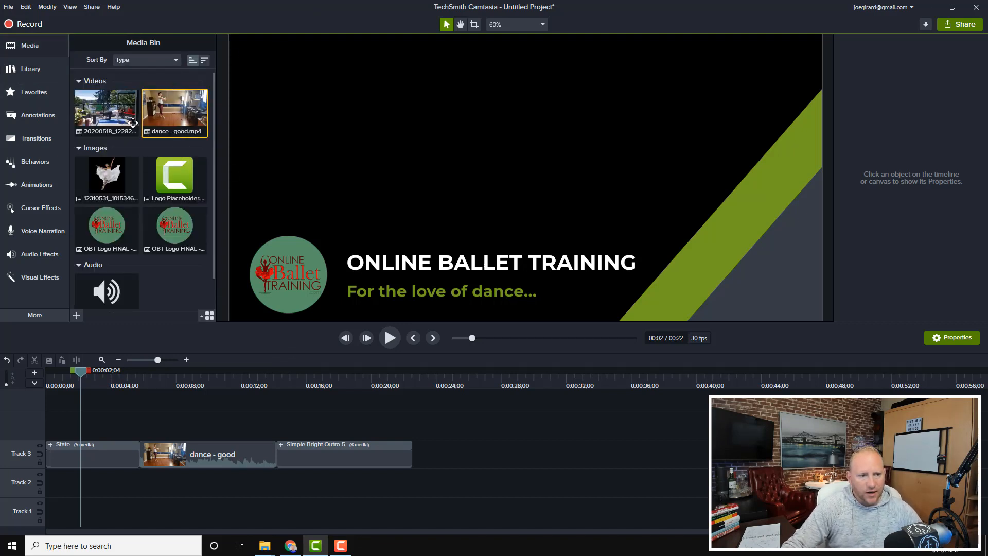
click(167, 60)
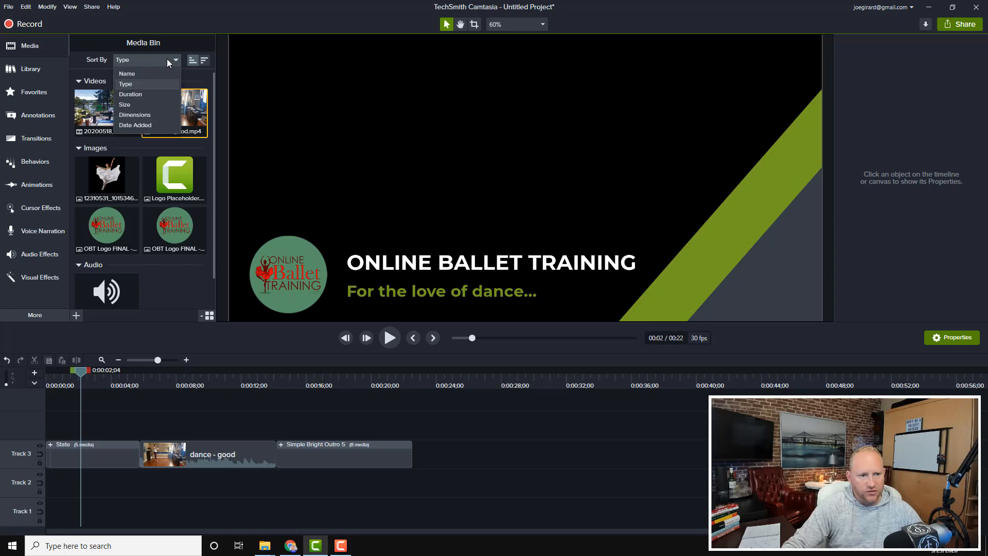
click(154, 85)
right_click(157, 287)
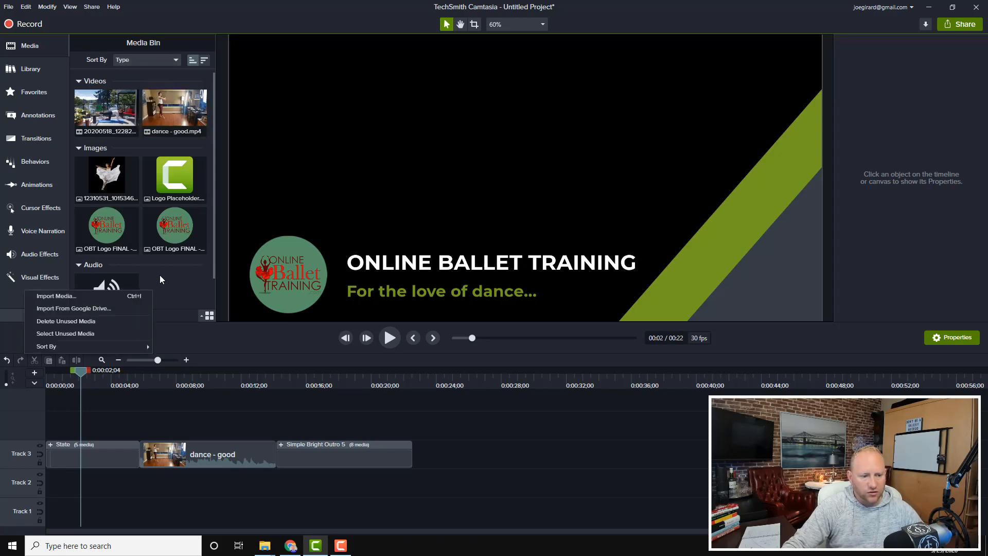
click(197, 279)
Step: Switch the Media Bin through its two smaller thumbnail sizes and the details list to the largest thumbnails
click(205, 320)
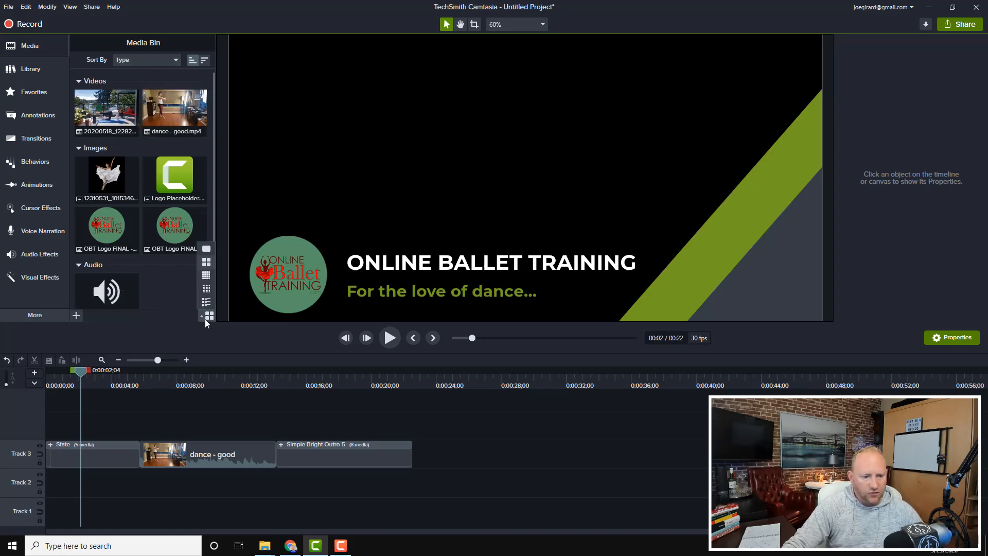
drag(208, 259, 208, 283)
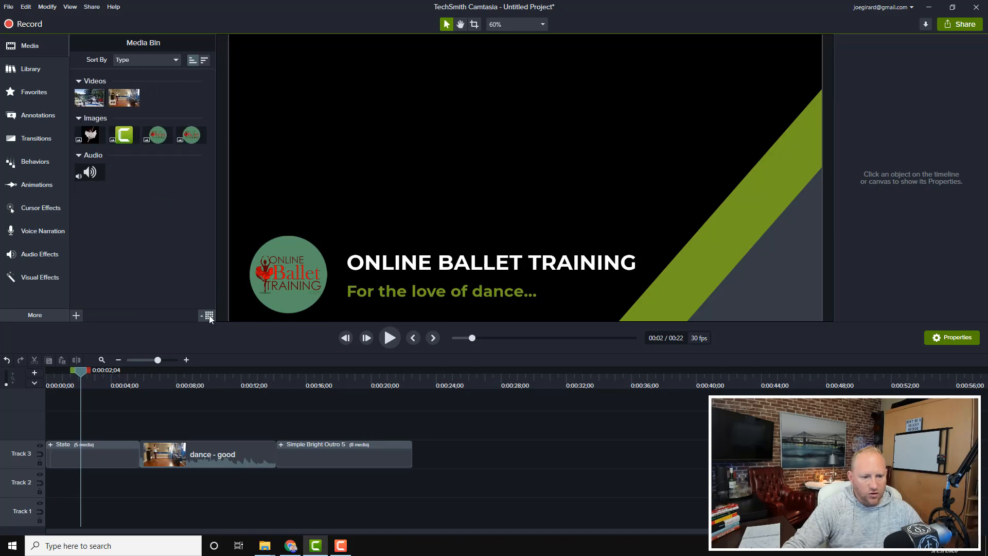
click(209, 315)
click(211, 288)
click(208, 314)
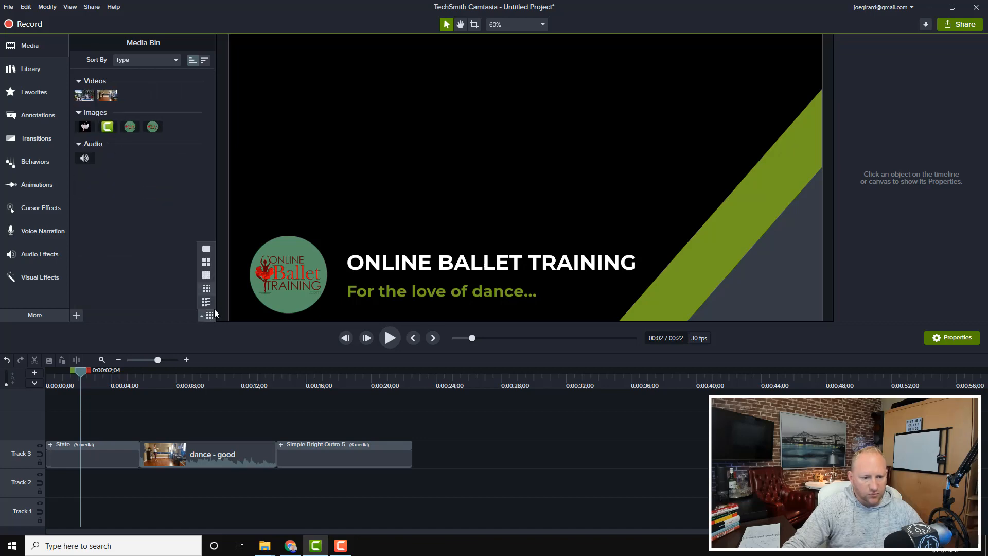
click(205, 302)
click(210, 315)
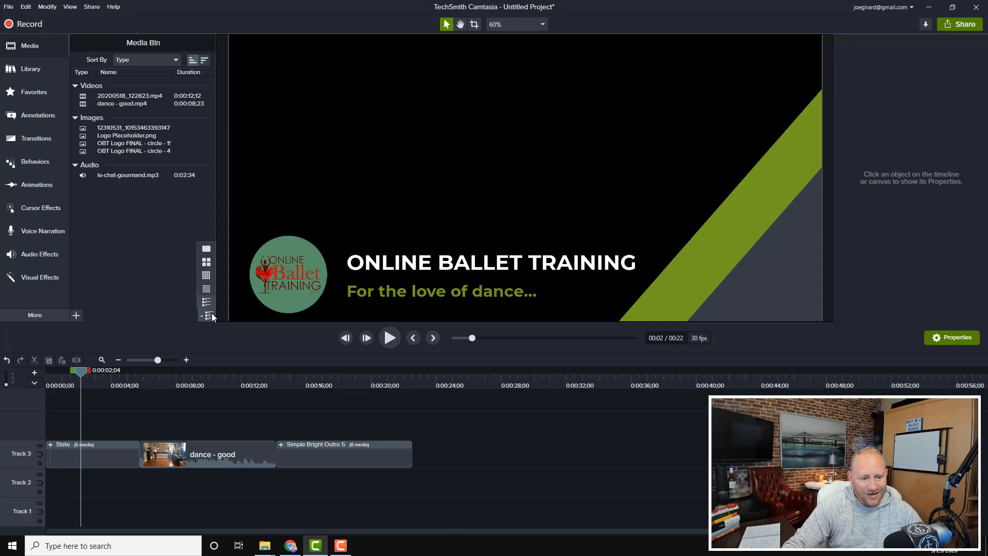
click(207, 250)
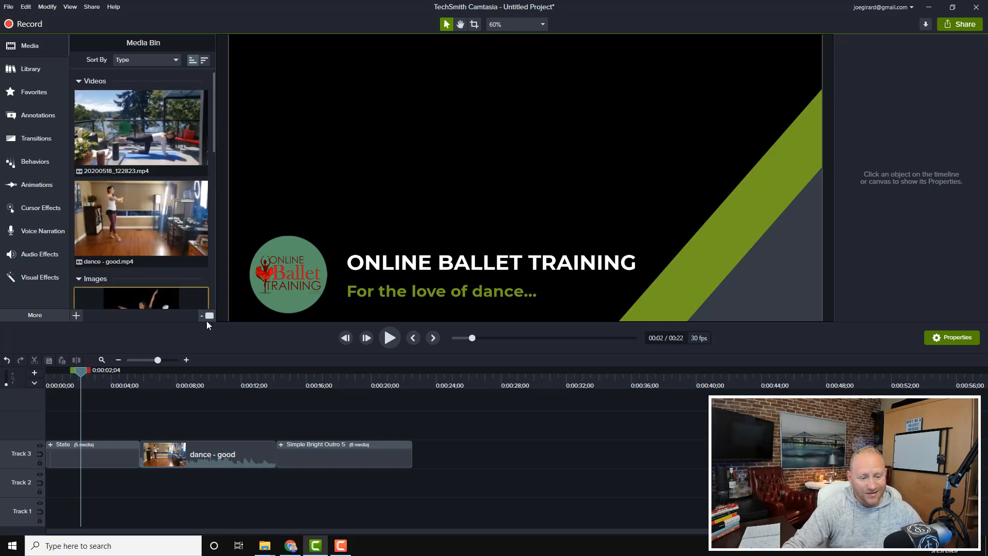
Step: Locate the source file of the timeline's dance - good clip in the Media Bin
click(237, 458)
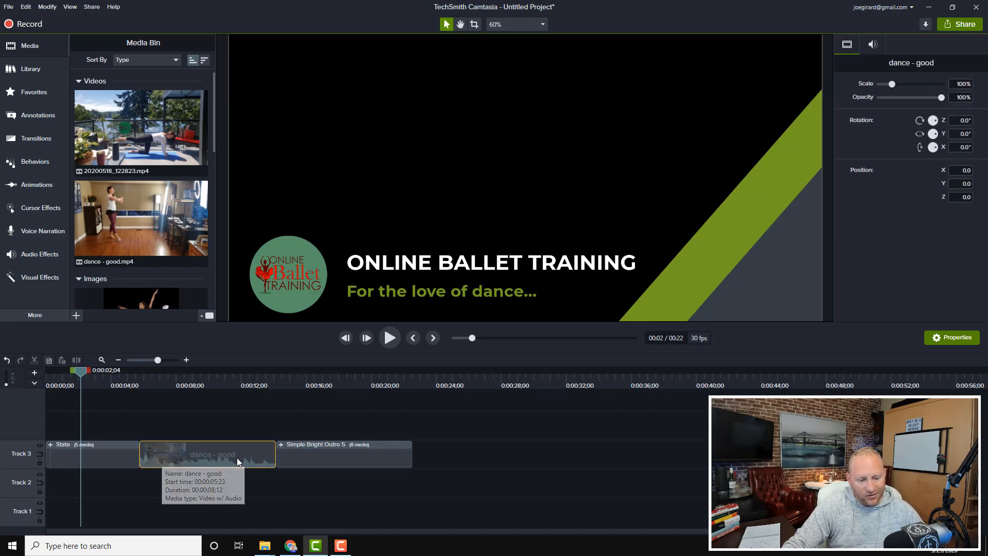
right_click(237, 458)
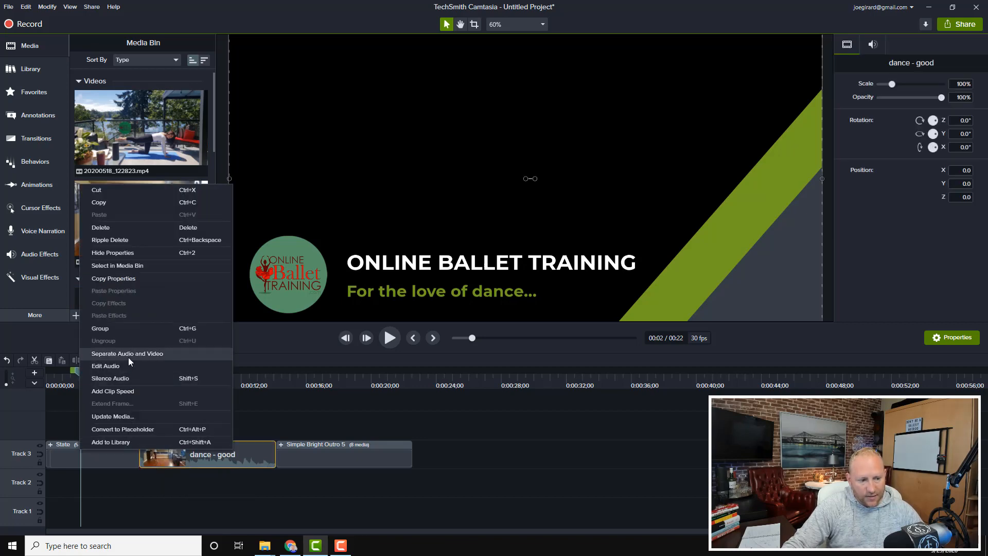
click(141, 268)
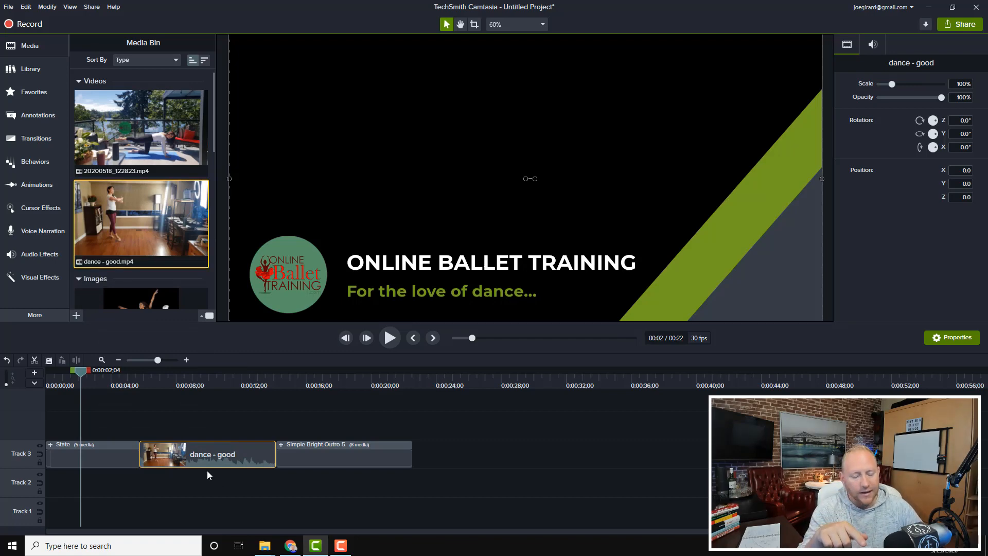
Step: Find where dance - good.mp4 from the Media Bin is used by selecting it on the timeline
ctrl+click(154, 160)
right_click(159, 213)
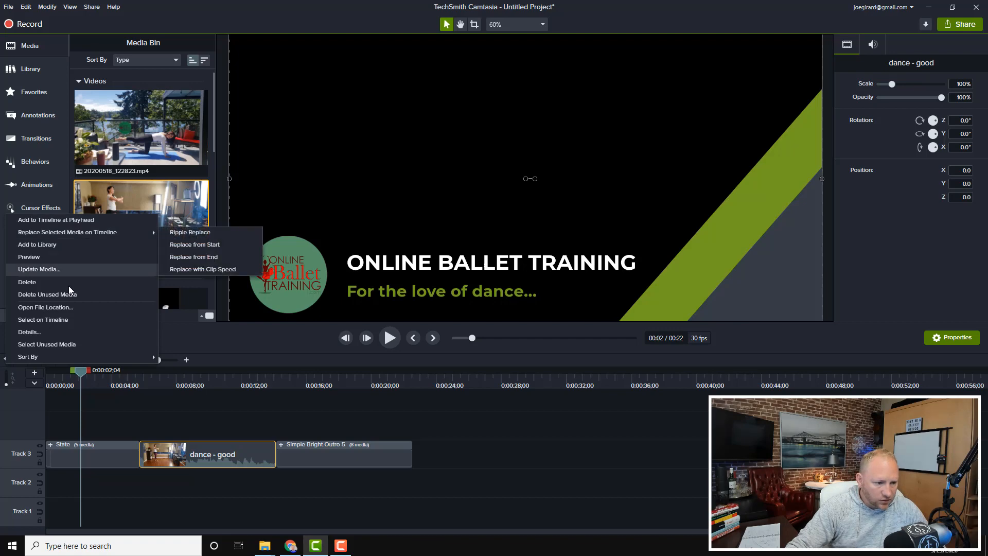
click(71, 320)
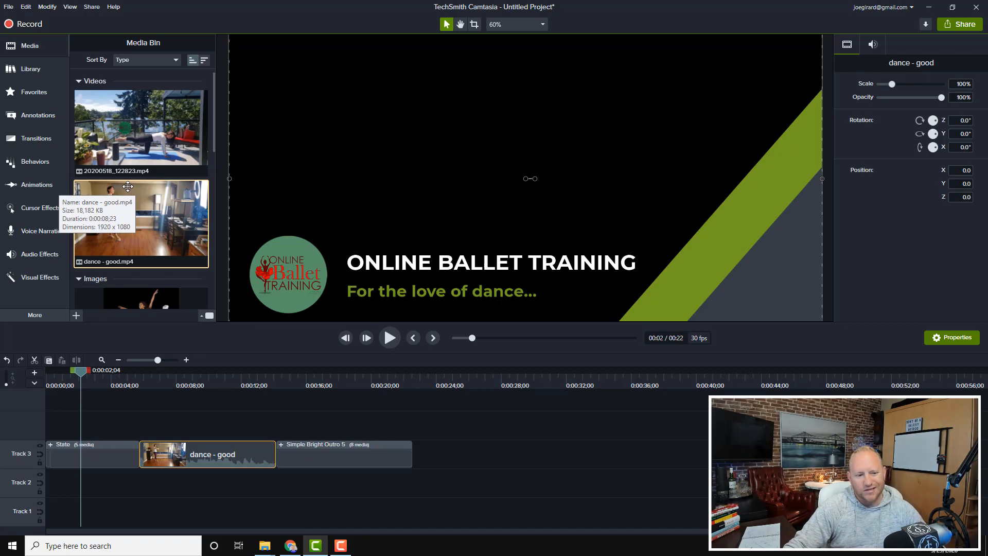
Step: Set the Media Bin to two-column medium thumbnails and deselect the dance clip on the timeline
click(209, 315)
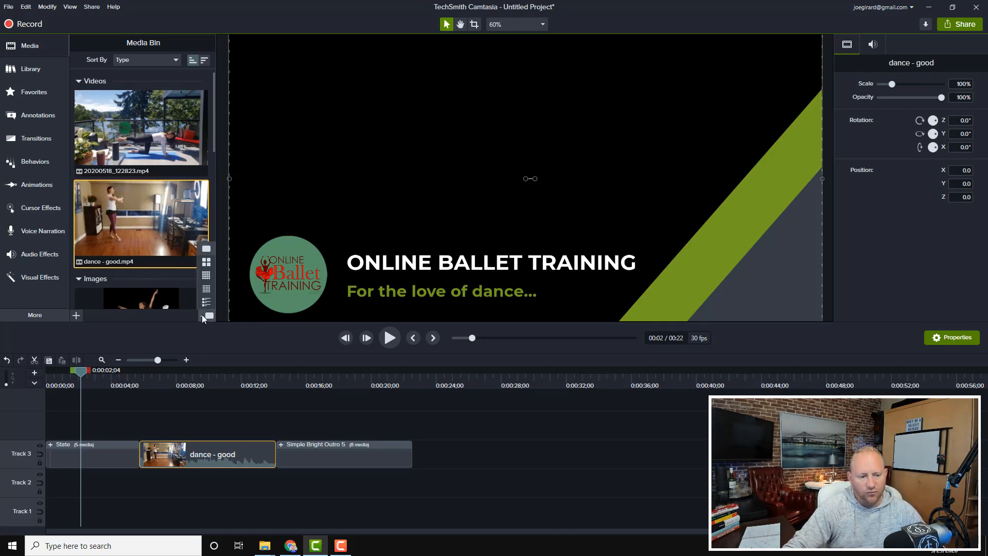
click(206, 263)
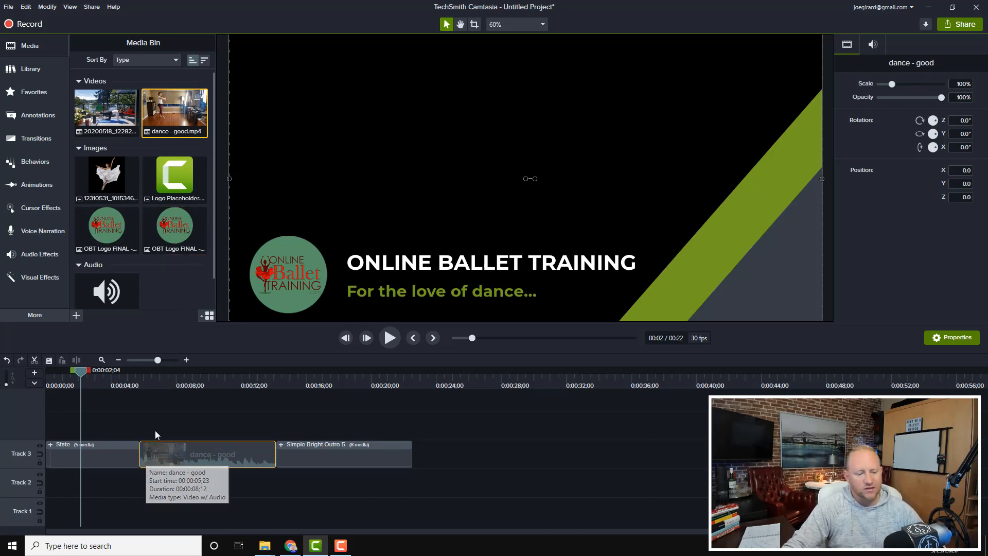
click(108, 428)
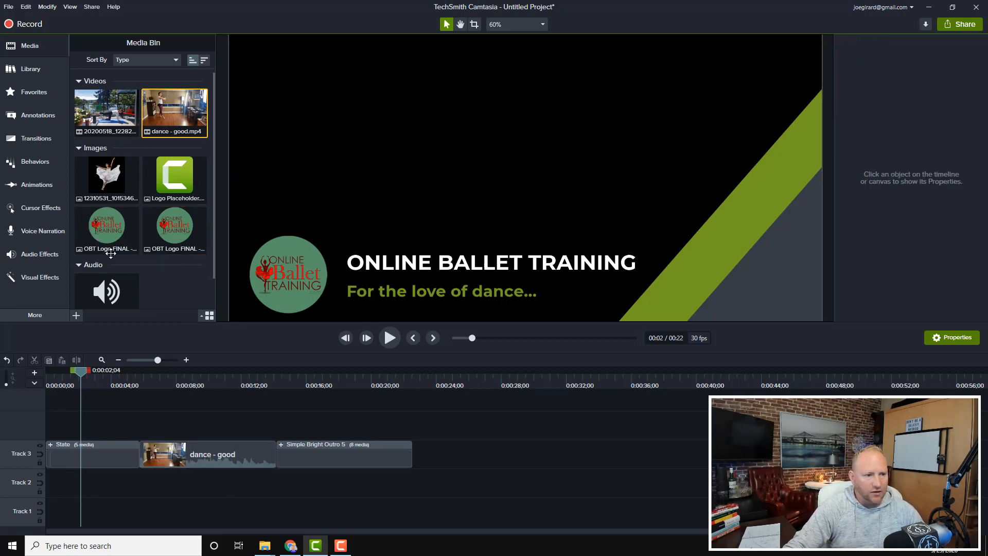
Step: Add a blue text rectangle callout on Track 4 above the dance clip and stretch it into a full-width band across the lower canvas
click(34, 116)
drag(123, 302, 185, 435)
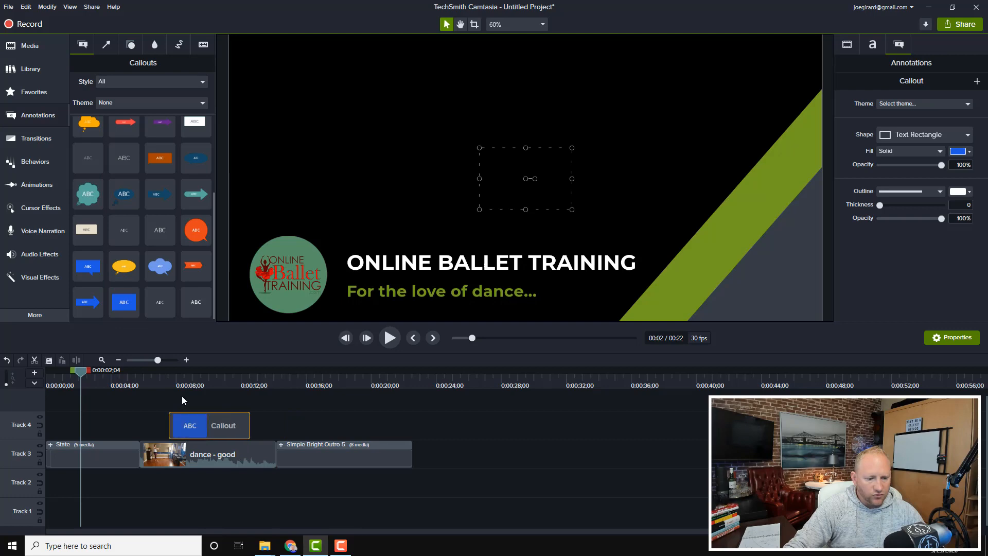
click(209, 380)
drag(556, 186, 822, 250)
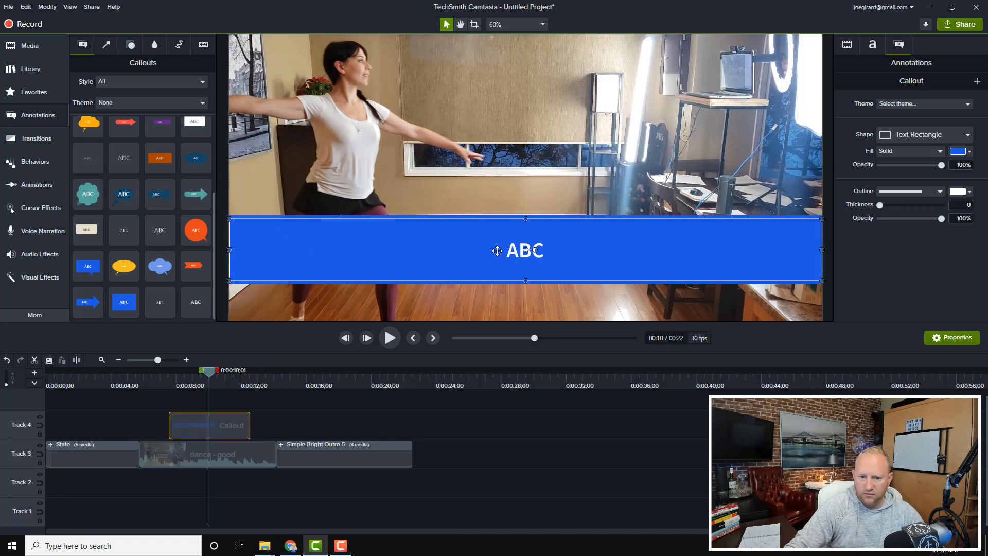
Step: Replace the blue callout's placeholder text with "HERE'S AN AWESOME TIP..."
double_click(512, 246)
text(HERES)
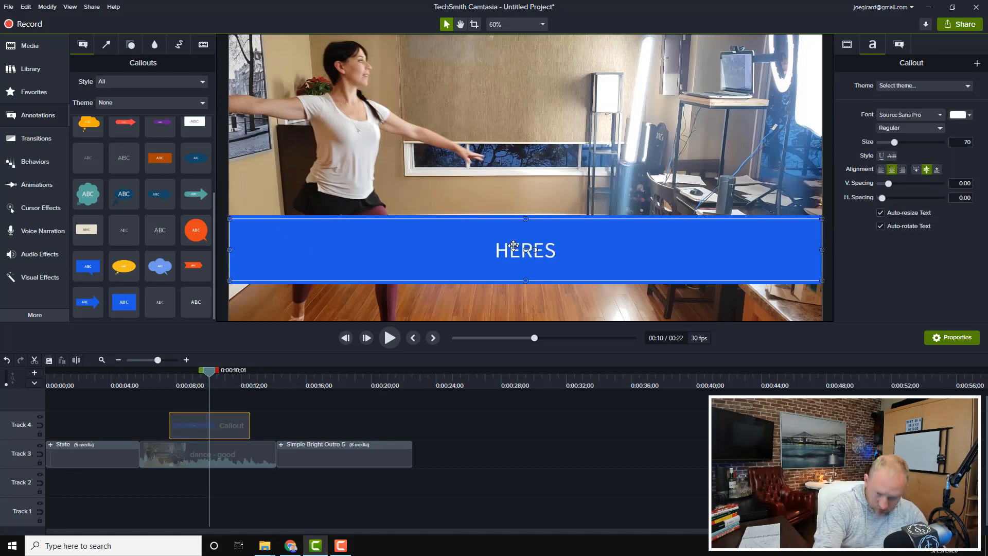
key(BackSpace)
text('s)
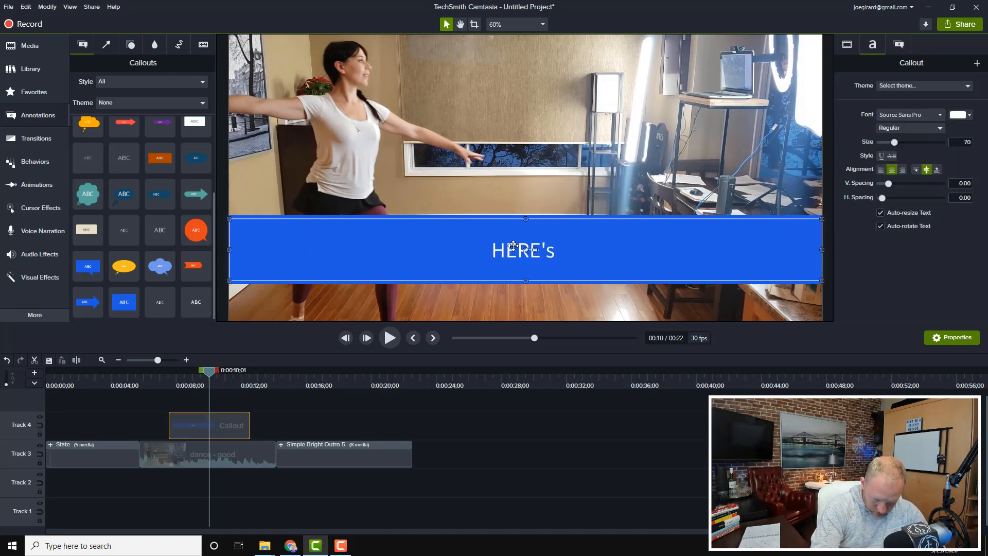
key(BackSpace)
text(S AN)
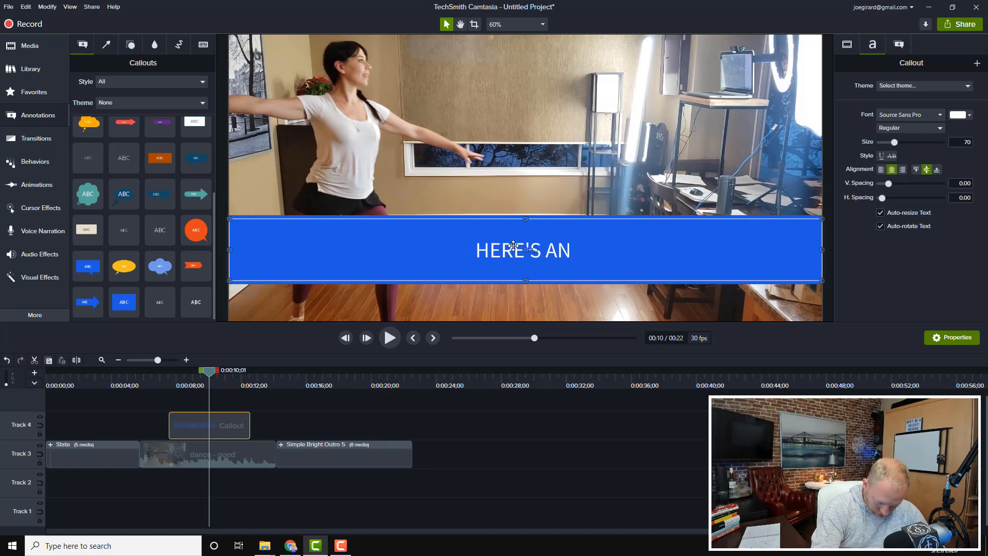
text( AWESDOME)
key(BackSpace)
key(BackSpace)
key(BackSpace)
key(BackSpace)
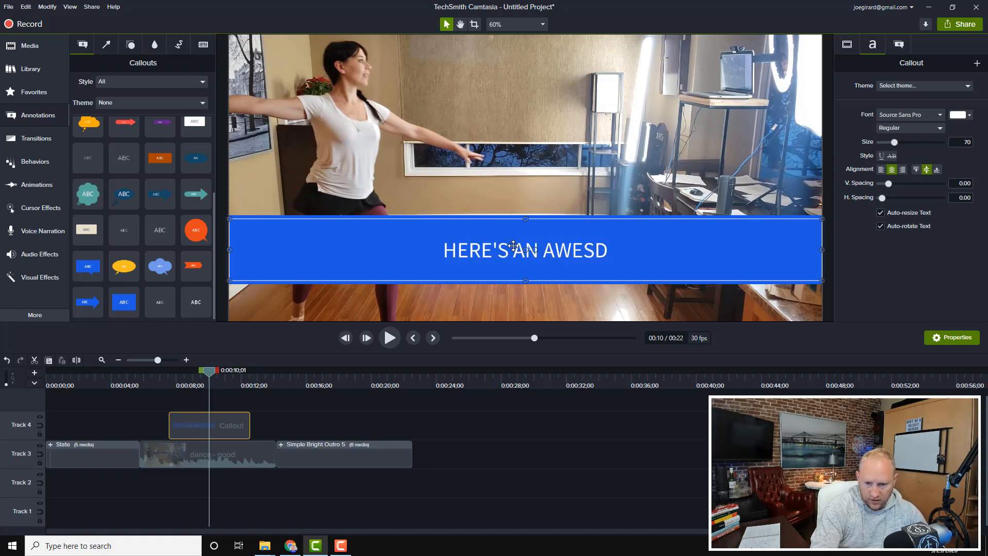
text(OME TIP...)
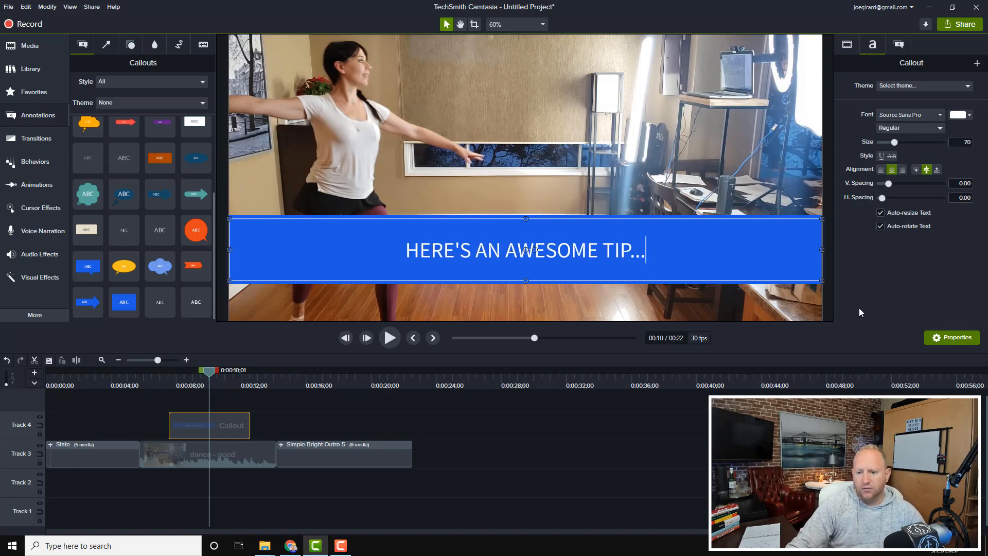
Step: Select the Simple Bright Outro 5 clip on the timeline and set its Subtitle 2 to onlineballettraining.com
click(165, 385)
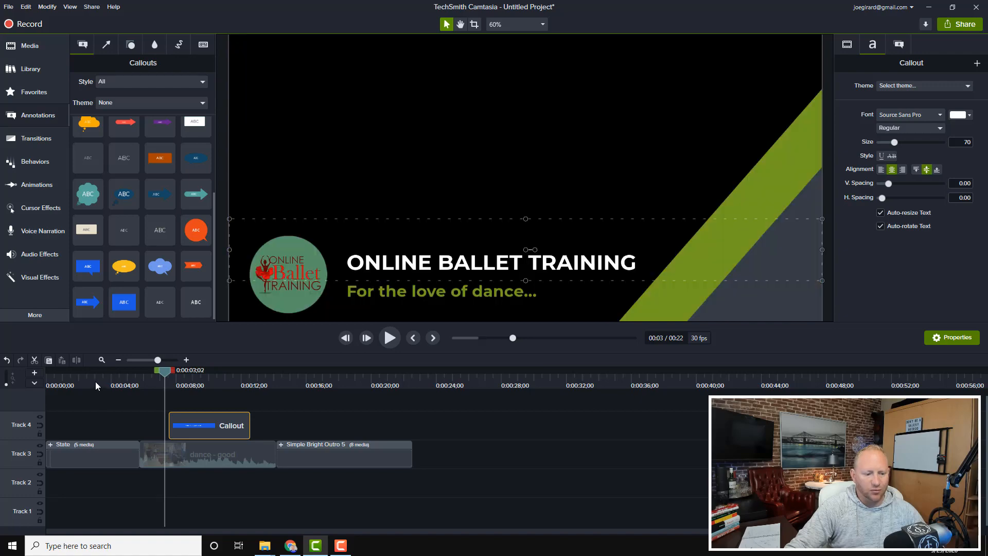
drag(95, 381, 341, 381)
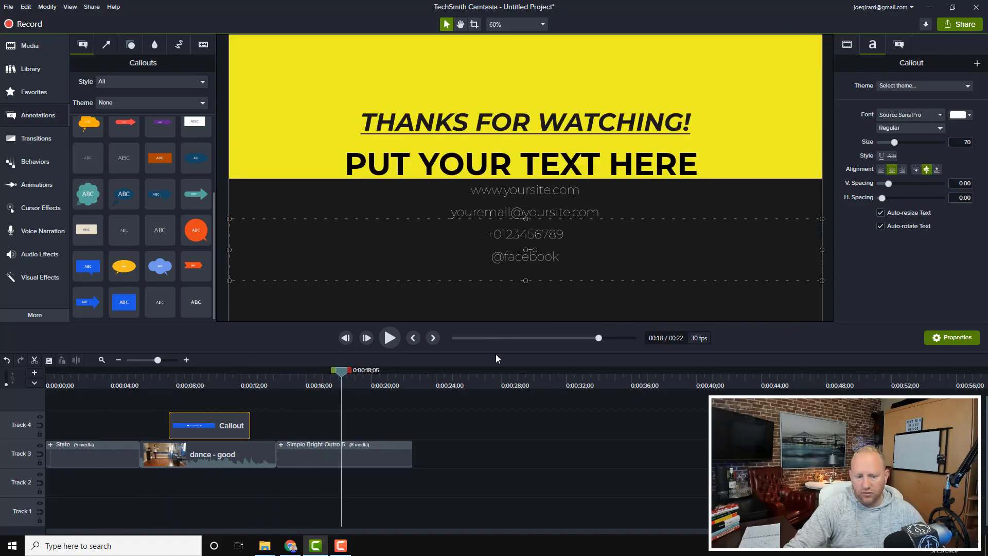
click(368, 461)
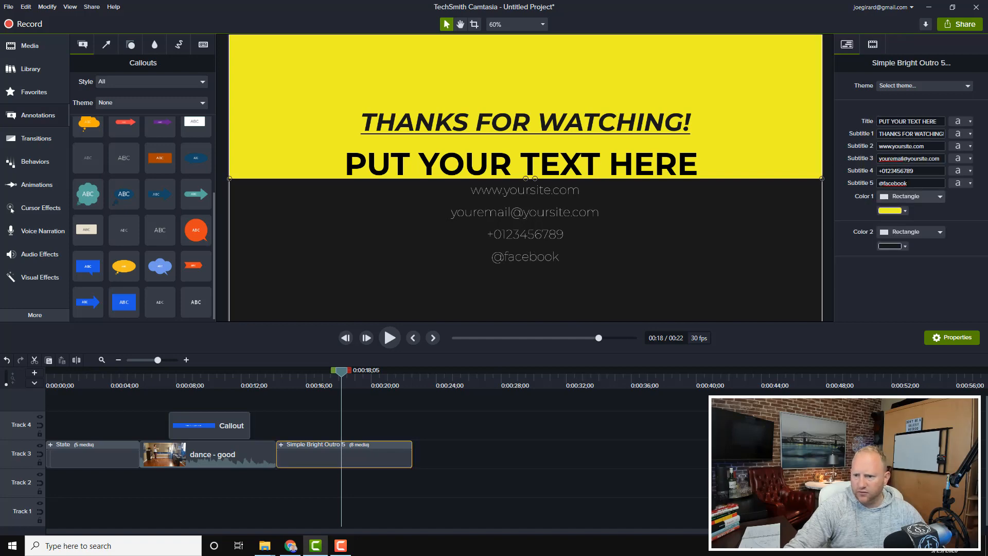
click(932, 144)
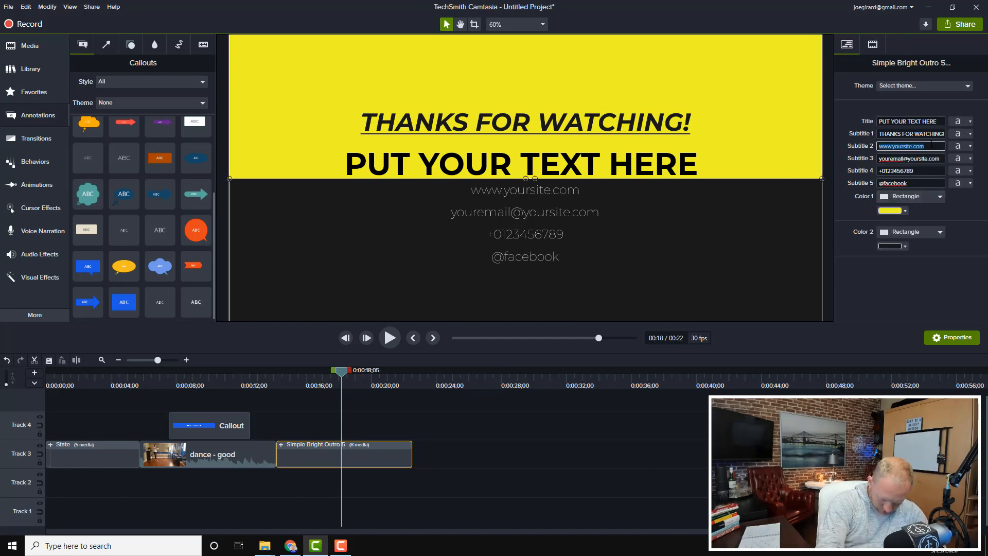
text(on)
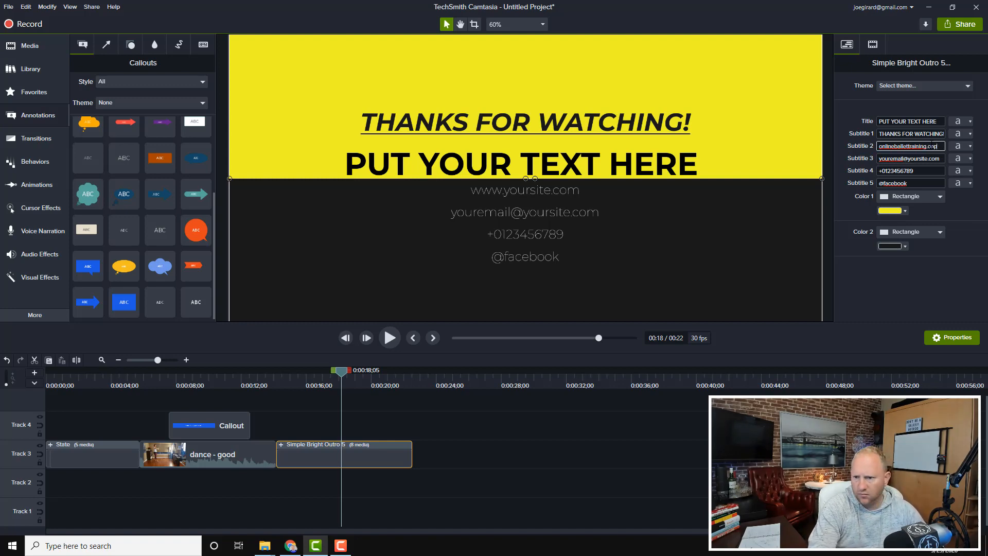
text(lineballettraining.com)
key(Tab)
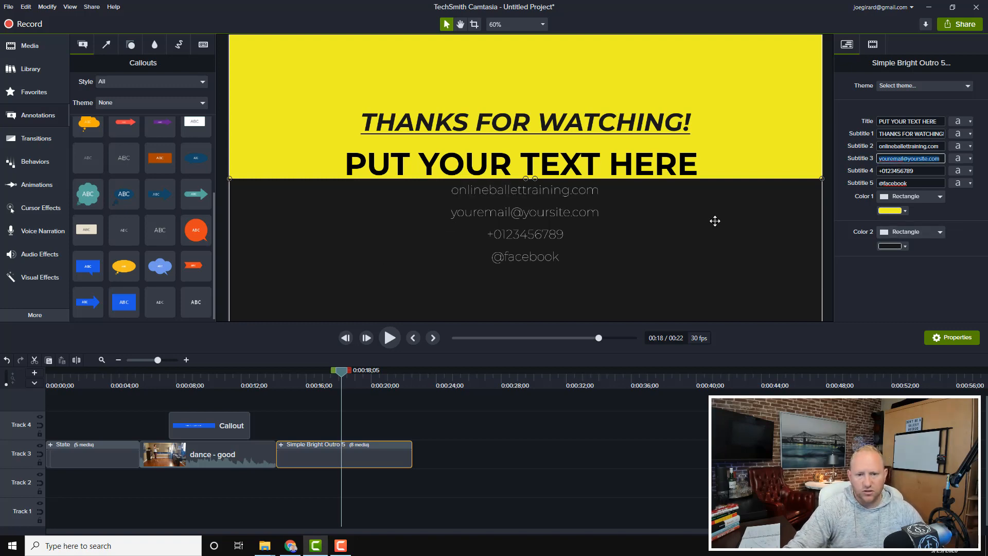
Step: Undo the accidental scaling of the outro on the canvas and fit the whole canvas in view
click(611, 162)
scroll(610, 163, down, 4)
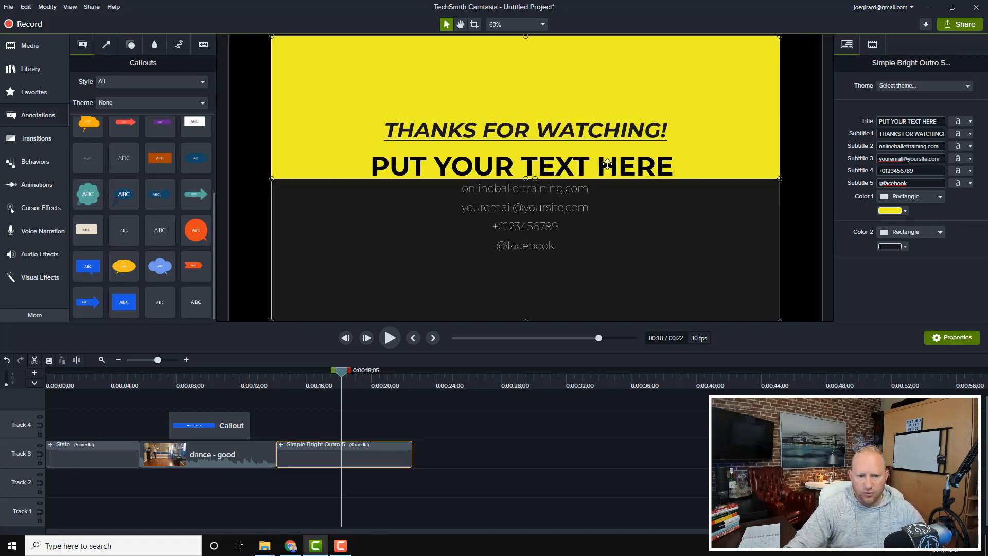
scroll(608, 164, down, 2)
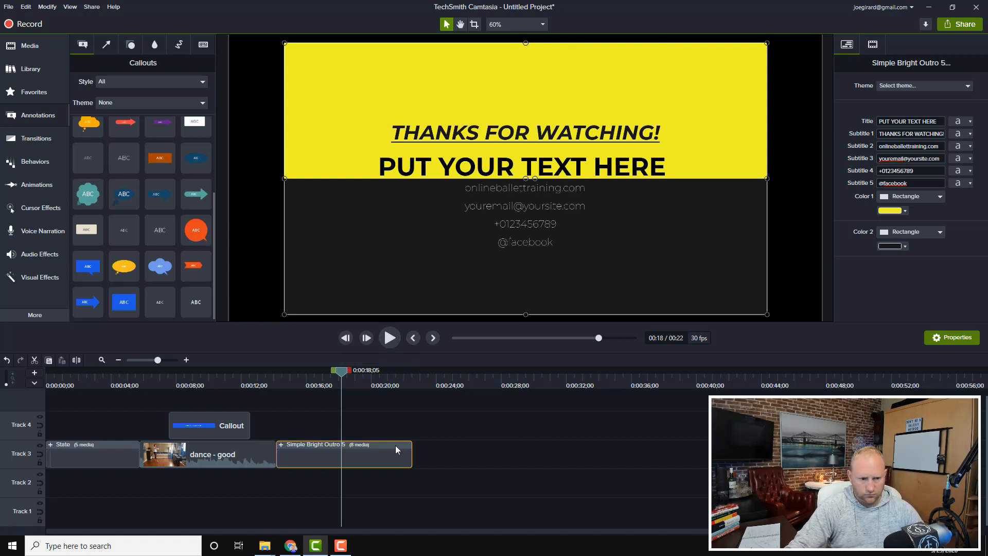
click(221, 284)
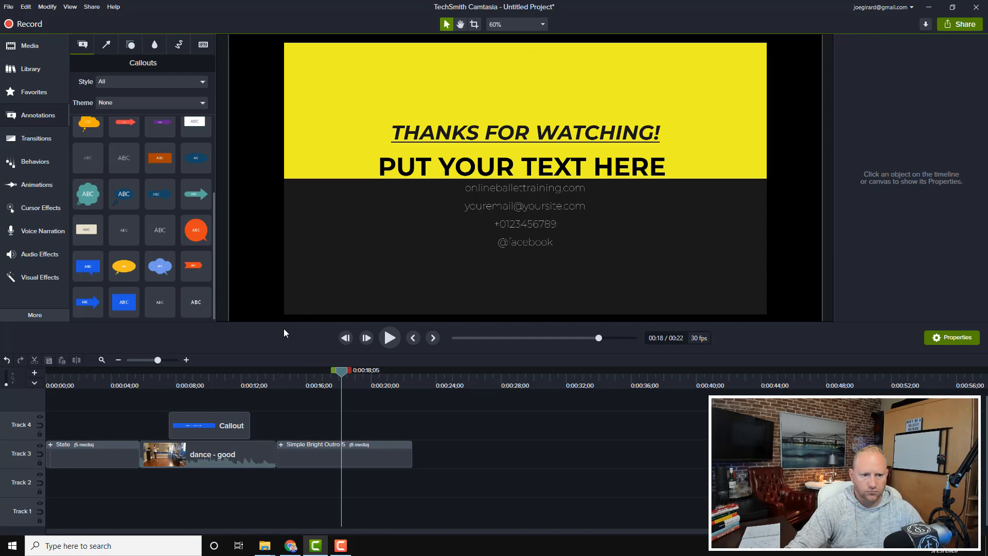
key(ctrl+z)
key(ctrl+z)
click(520, 25)
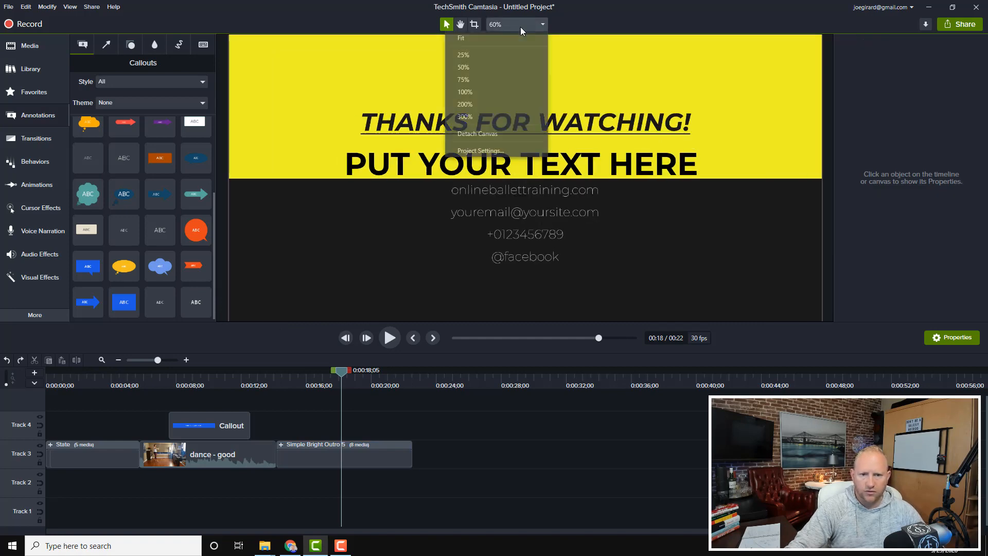
click(478, 39)
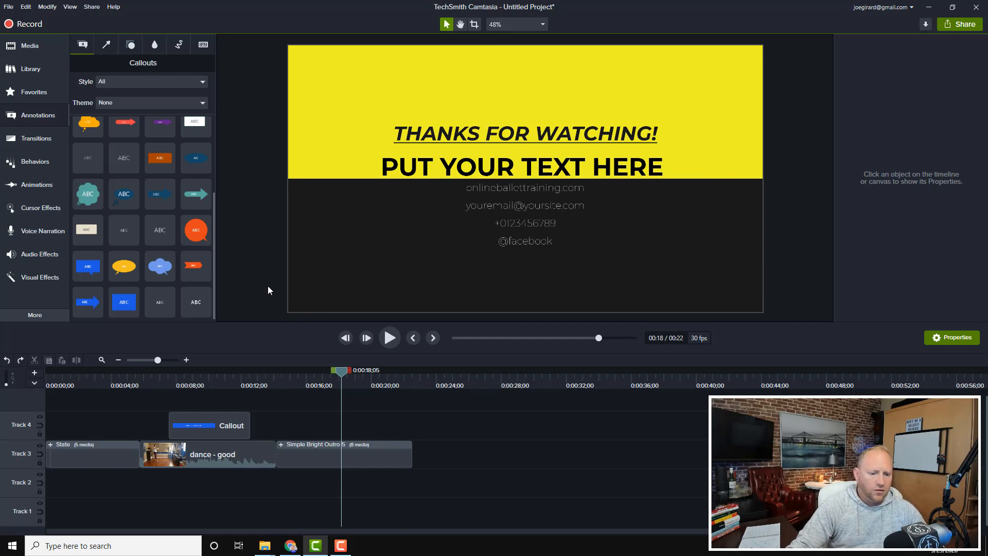
Step: Try Ripple Replace on the dance - good clip on Track 3 with the 20200518_122823 video from the Media Bin and undo it
click(29, 45)
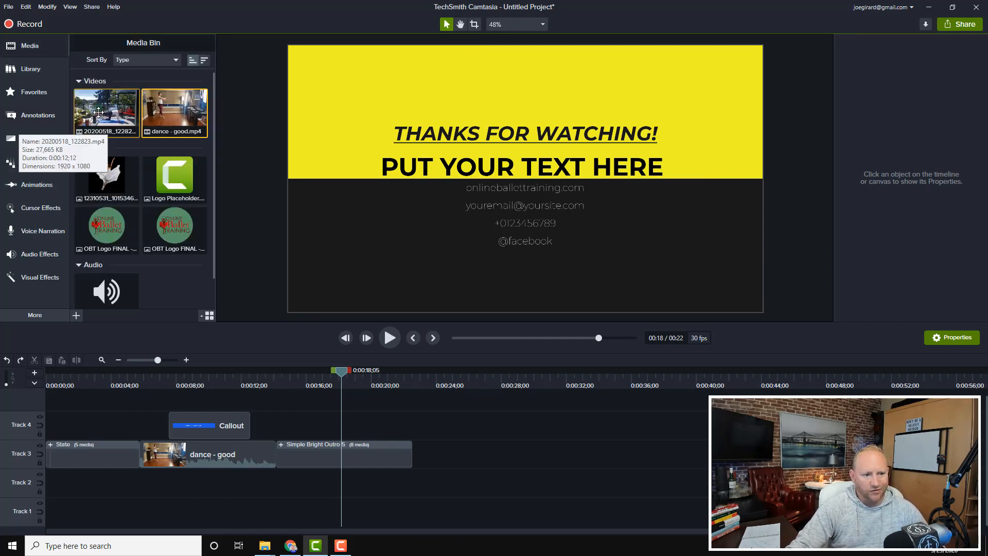
drag(98, 112, 208, 459)
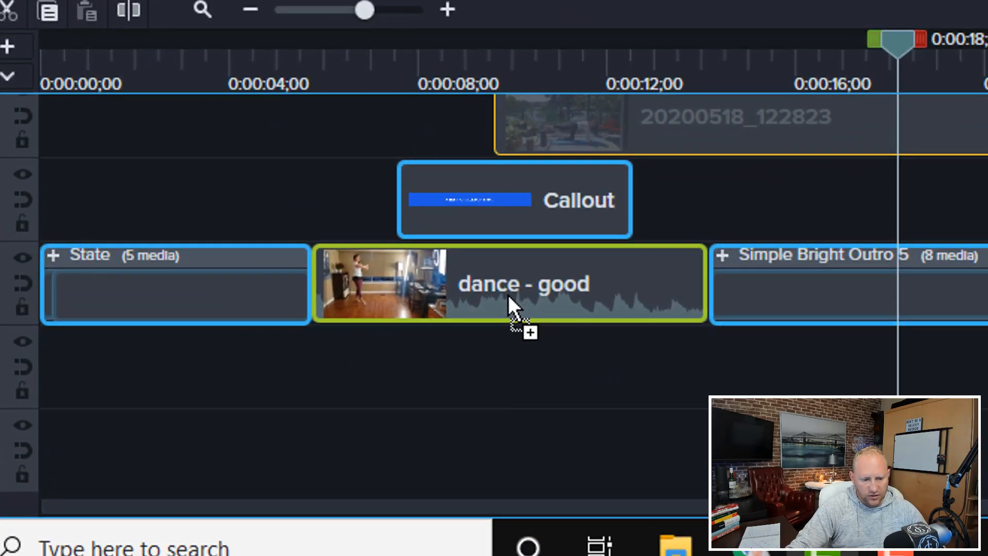
drag(508, 295, 508, 295)
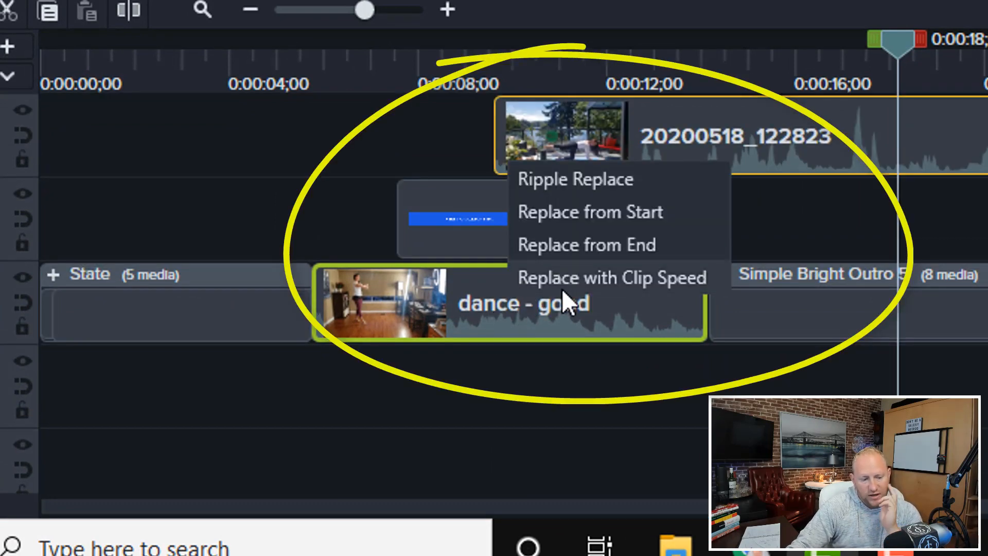
click(616, 179)
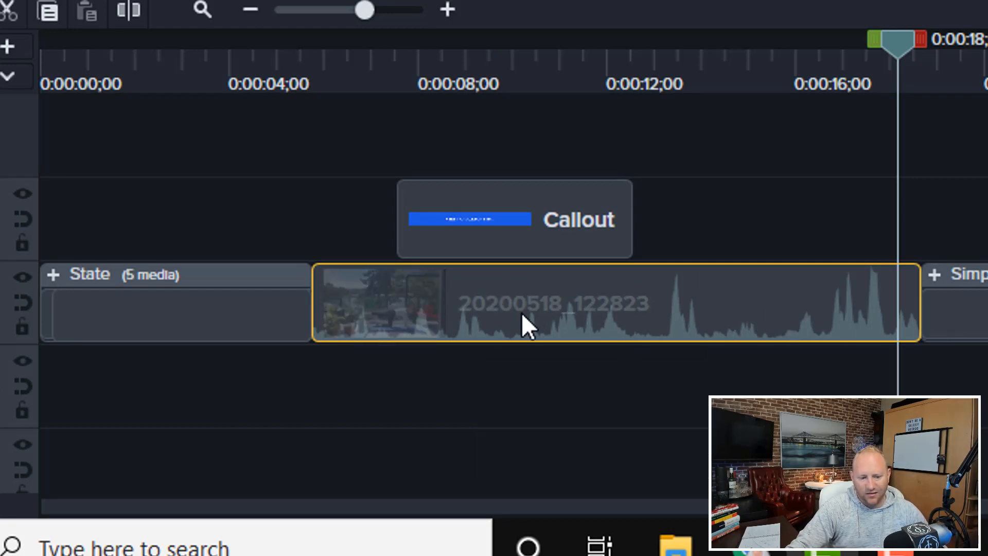
key(ctrl+z)
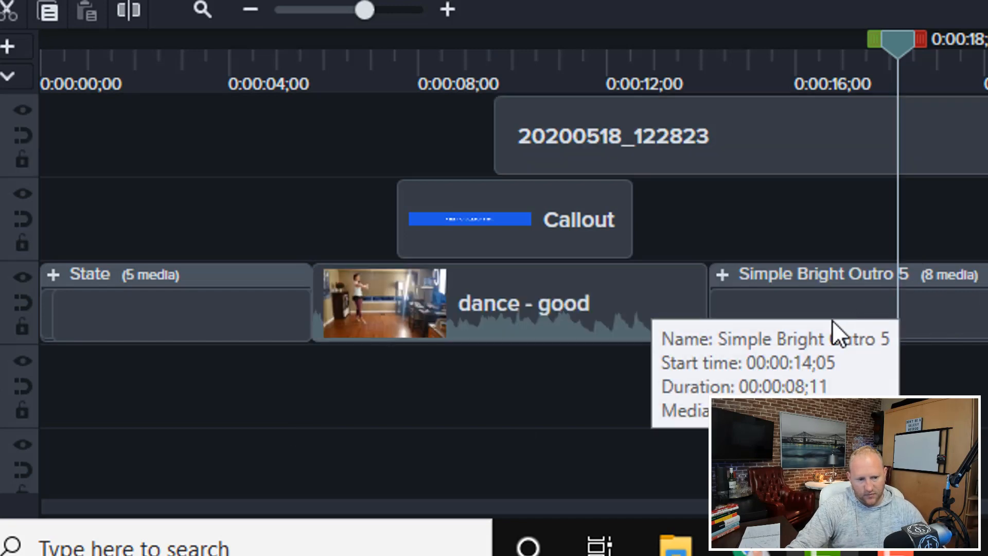
Step: Try Replace from Start to swap the dance - good clip for the 20200518_122823 clip and undo the replacement
drag(726, 156, 668, 148)
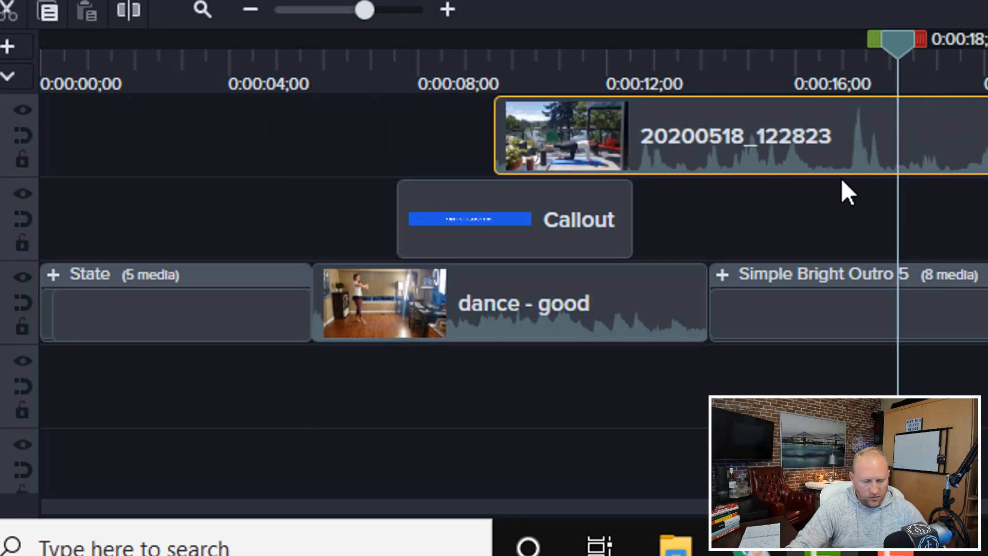
drag(854, 166, 591, 381)
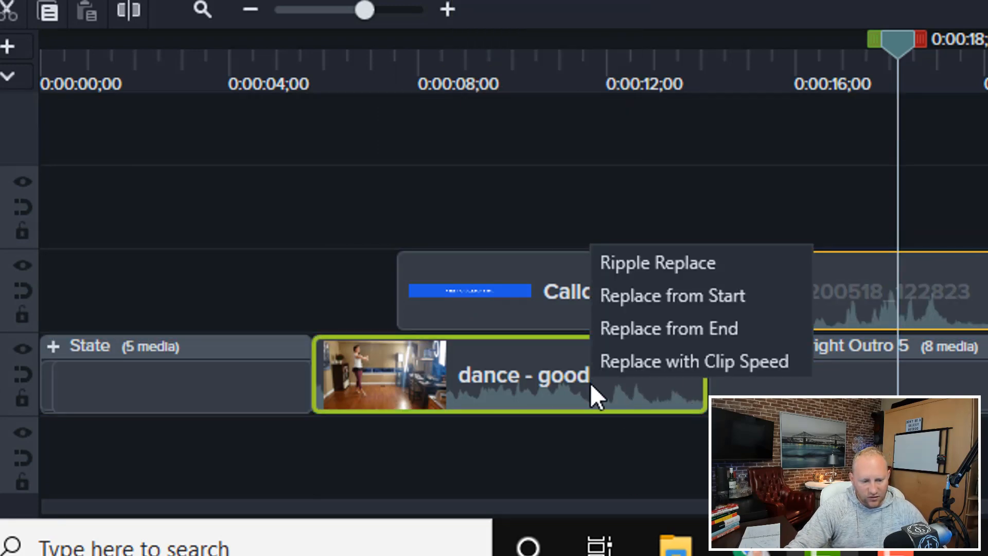
click(690, 295)
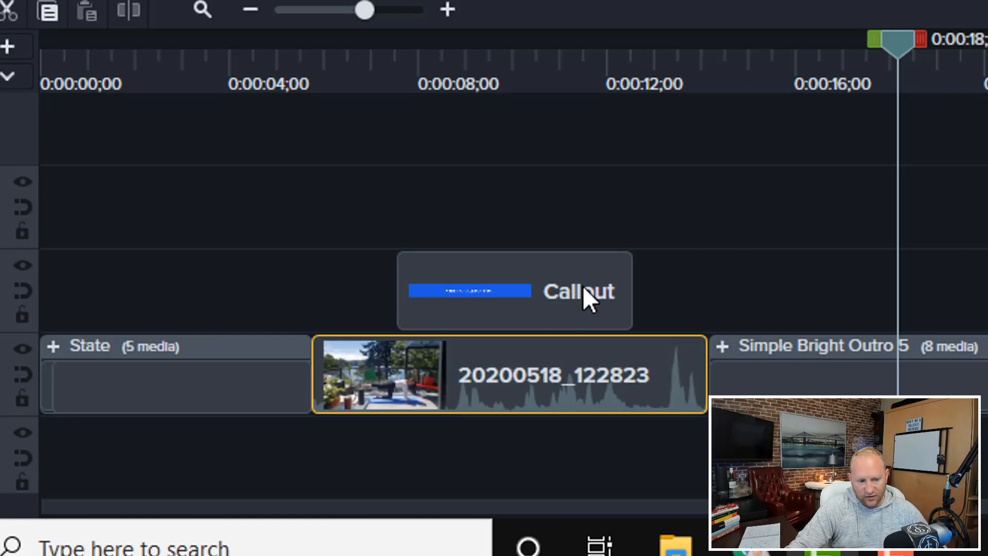
key(ctrl+z)
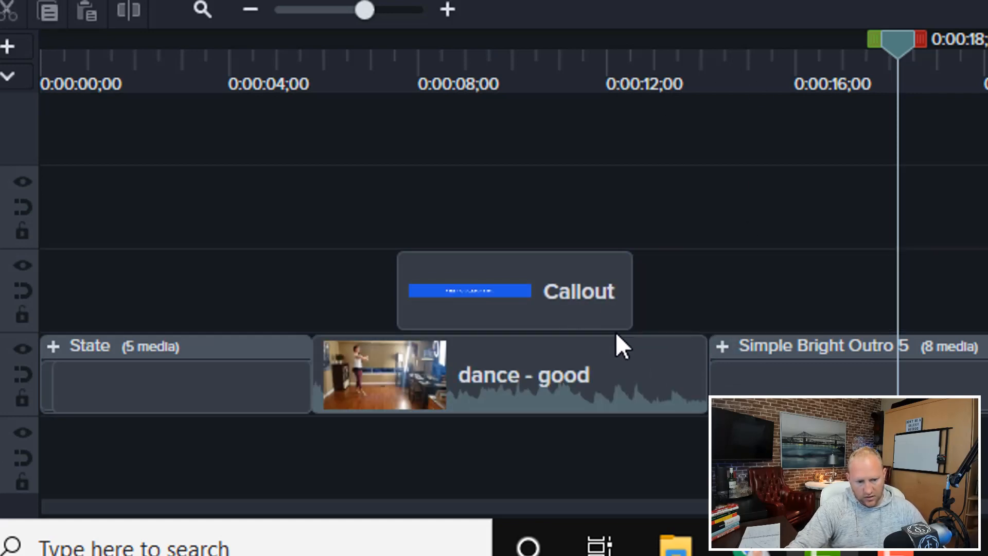
Step: Try Replace with Clip Speed on the dance - good clip using 20200518_122823, preview it from the intro's end, and undo it
drag(329, 2, 527, 365)
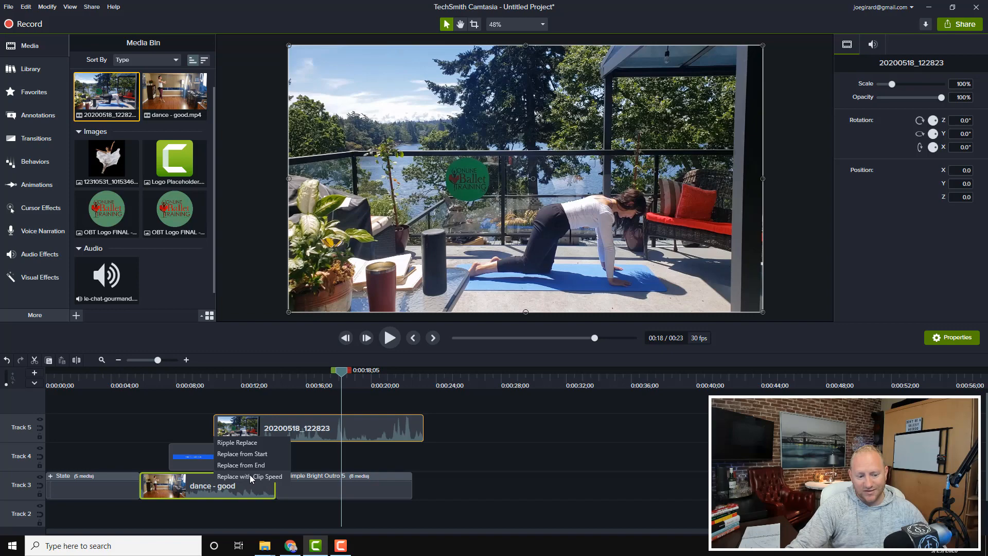
click(251, 479)
click(133, 384)
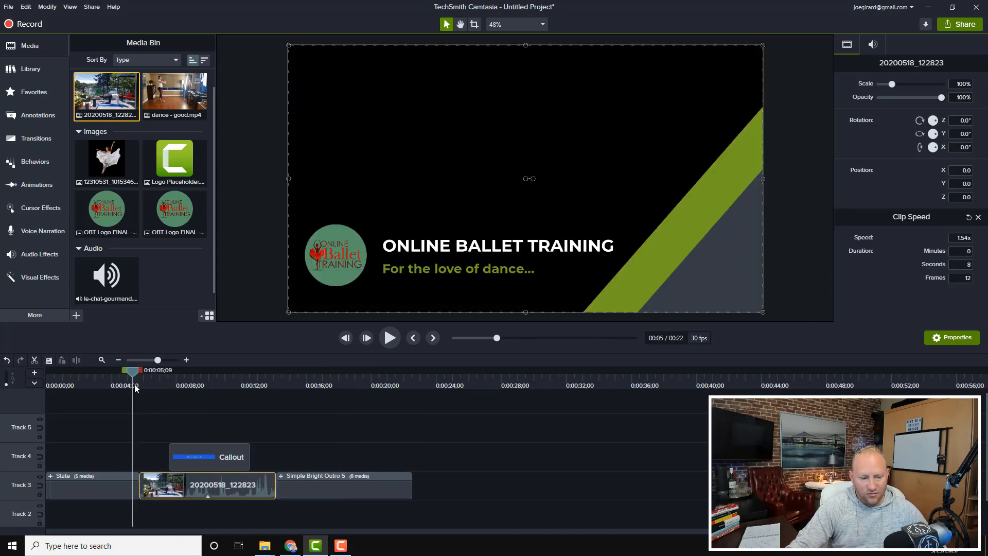
click(390, 338)
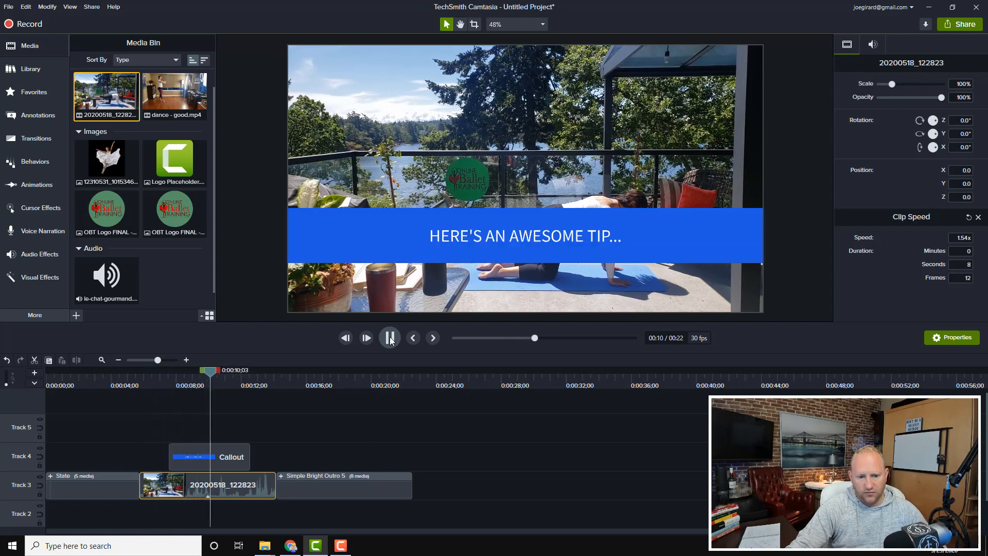
click(389, 339)
key(ctrl+z)
key(ctrl+z)
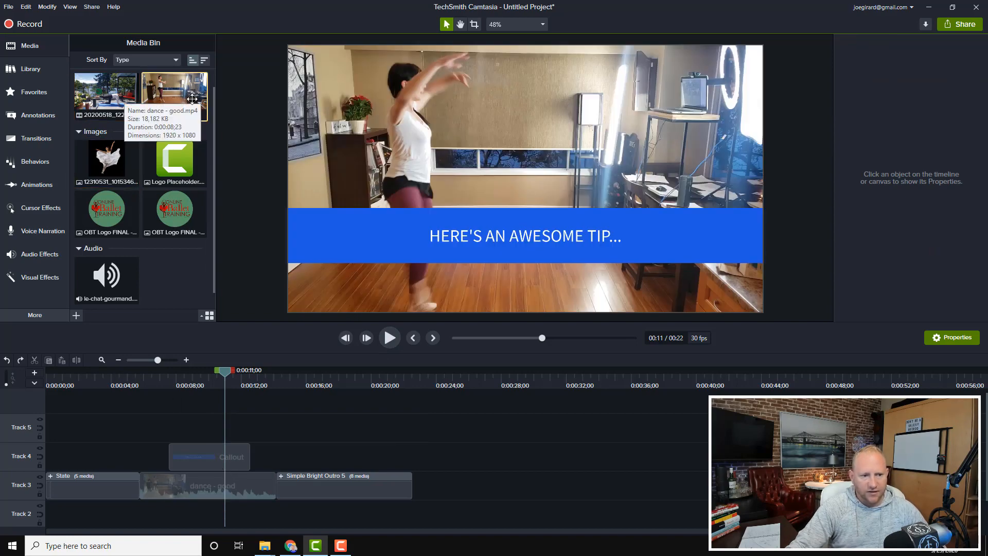
Step: Ripple-replace the dance - good clip with the 20200518_122823 video and insert the dancer photo between it and the outro
drag(175, 95, 209, 493)
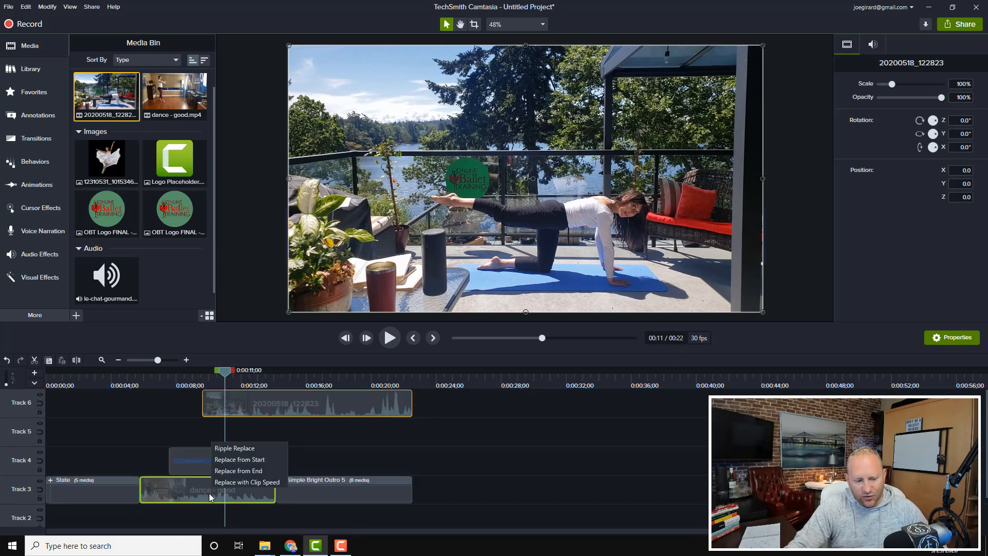
click(248, 449)
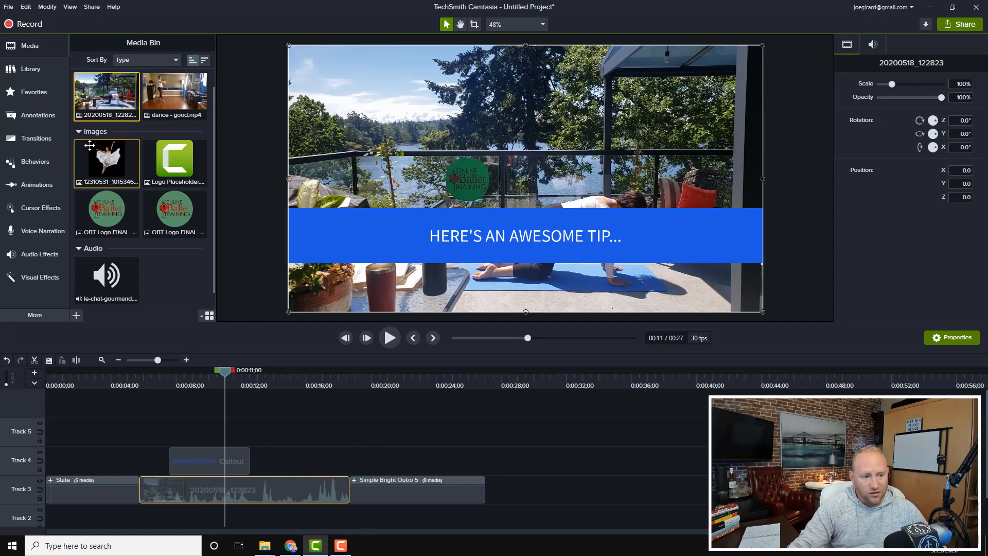
click(99, 163)
drag(99, 164, 351, 495)
click(595, 449)
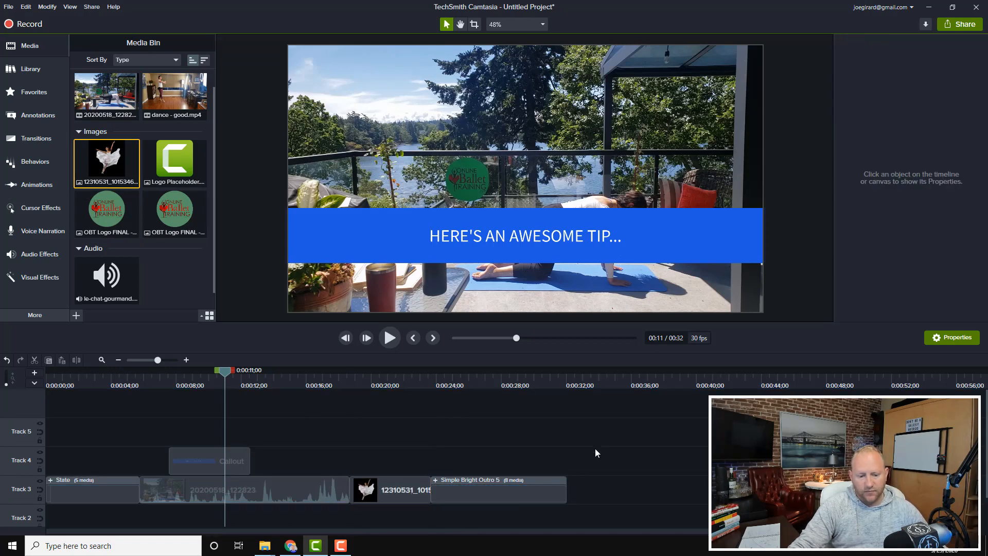
Step: Play the timeline from near the end of the 20200518_122823 clip through the dancer photo into the outro
click(340, 386)
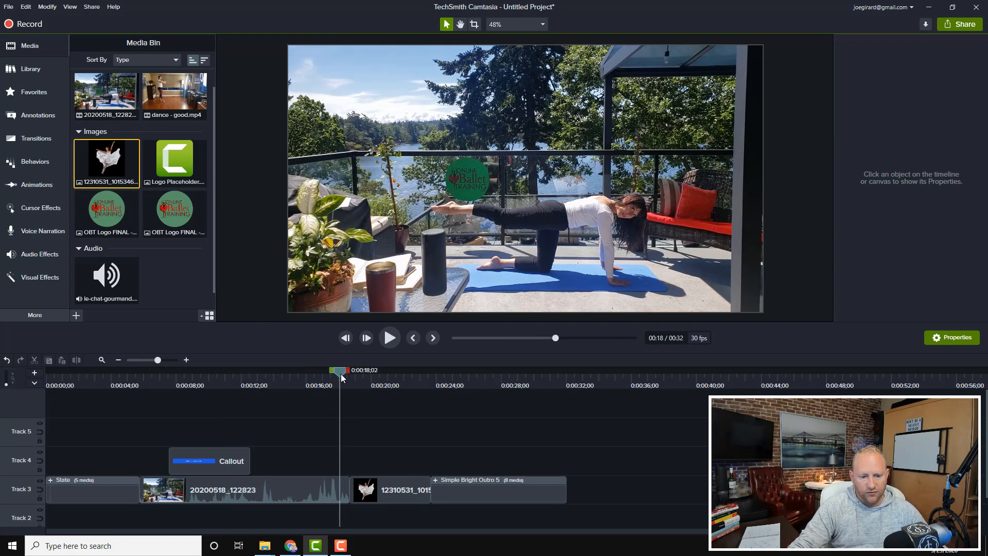
drag(341, 375, 332, 372)
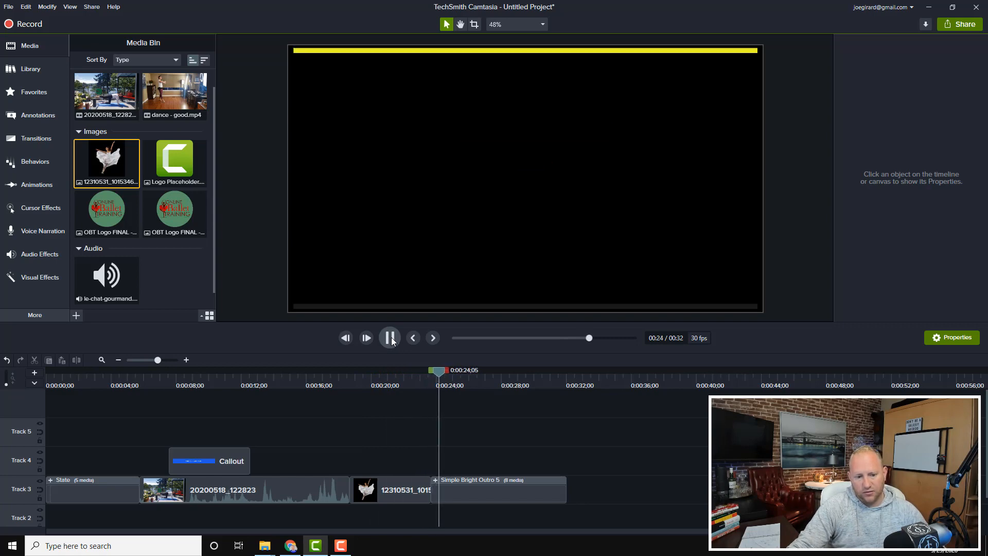
click(390, 338)
Step: Ripple-replace the dancer photo on Track 3 with dance - good.mp4 from the Media Bin
drag(163, 98, 386, 490)
click(397, 455)
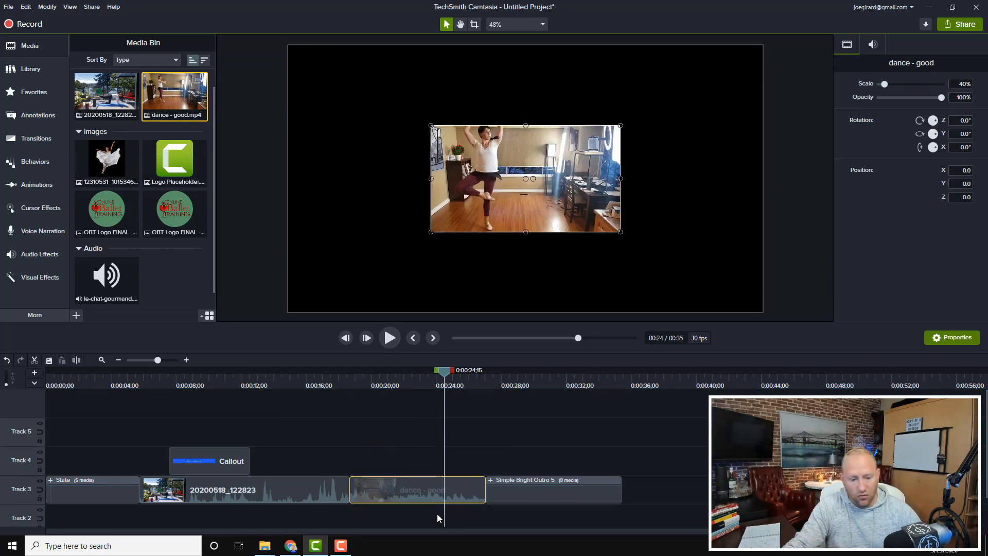
Step: Enlarge the dance - good clip to fill the canvas, and delete it from Track 3
drag(502, 212, 363, 135)
drag(479, 152, 763, 311)
click(784, 278)
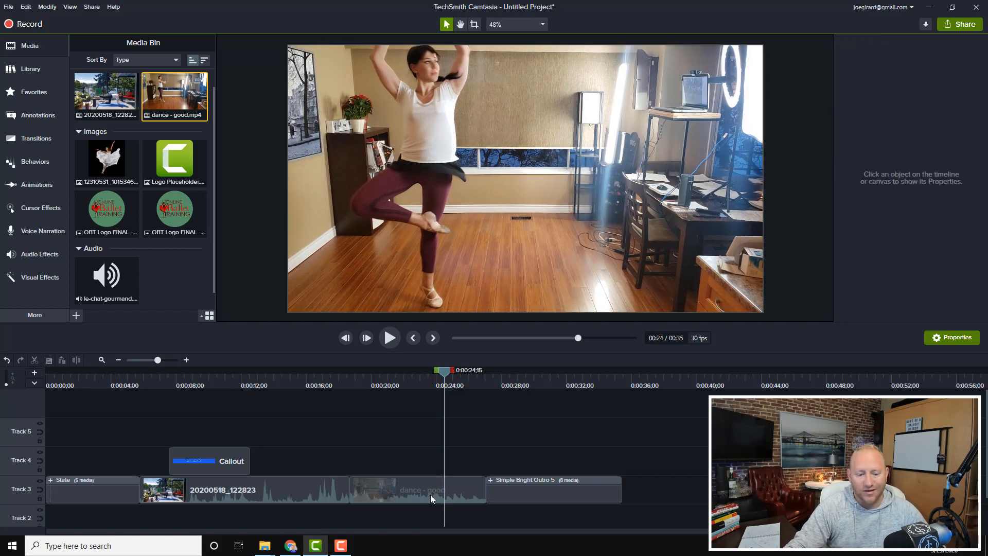
click(411, 492)
key(Delete)
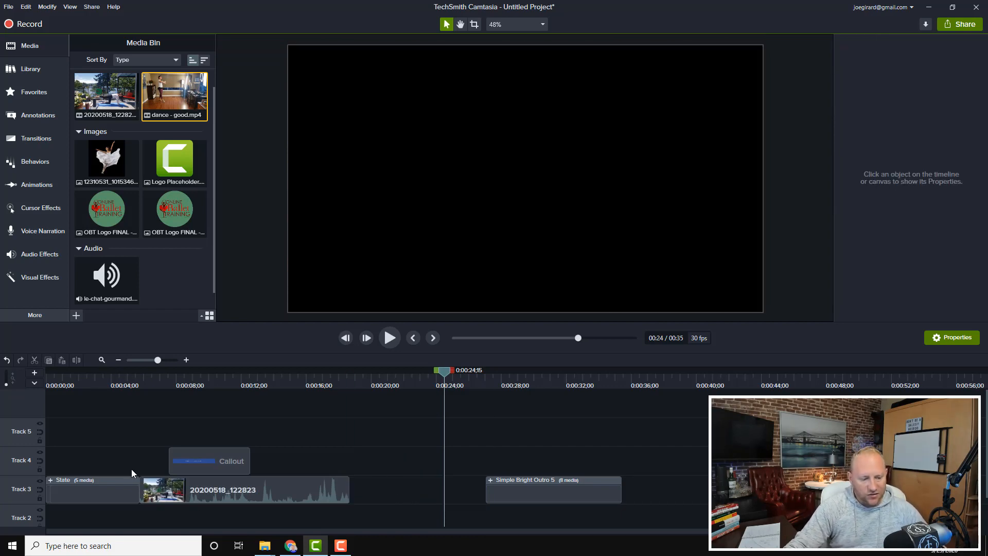
Step: Make Track 3 magnetic to close the gap before the outro, and undo it
click(40, 492)
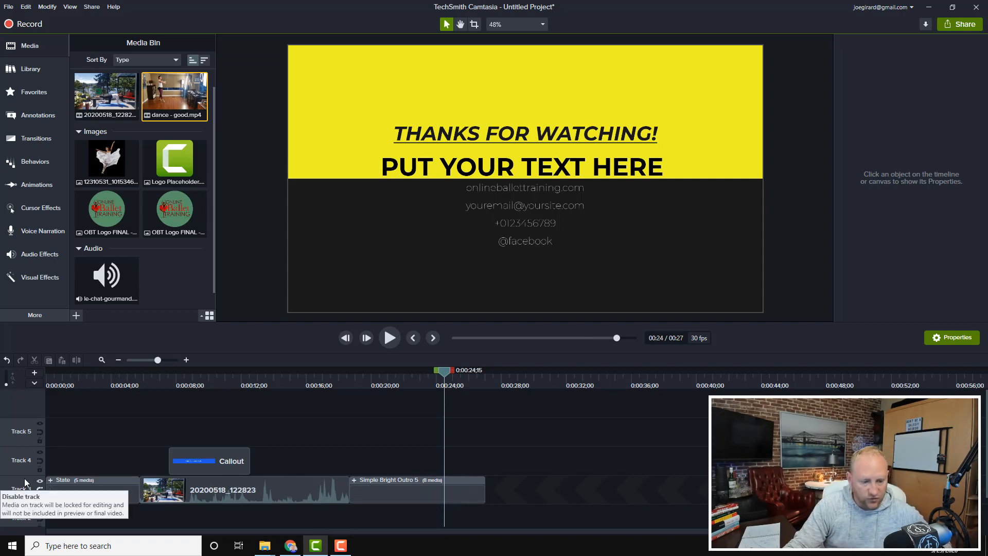
click(40, 481)
key(ctrl+z)
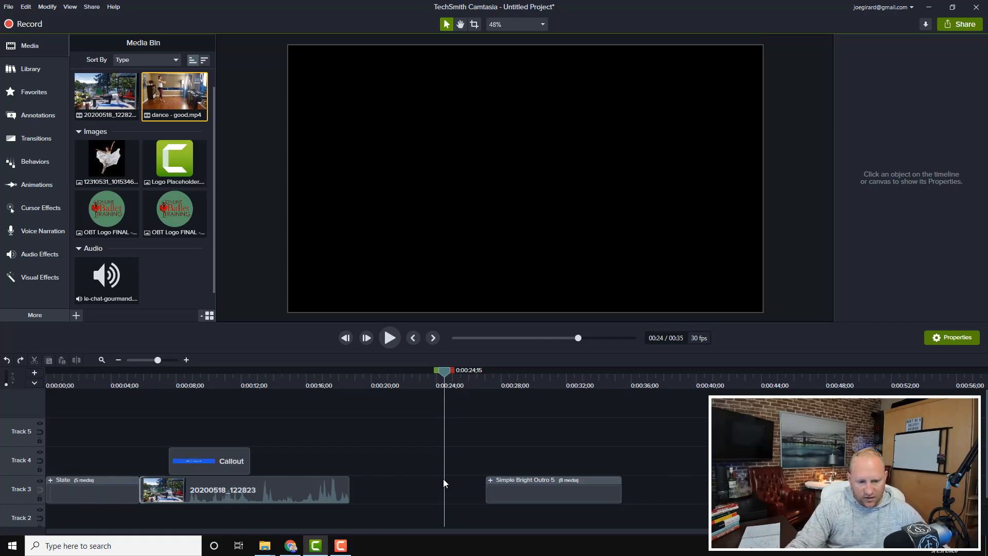
Step: Make Track 3 magnetic after spacing its 20200518_122823 clip from the intro, and reposition the Track 4 callout at about 9 seconds
drag(227, 487, 269, 465)
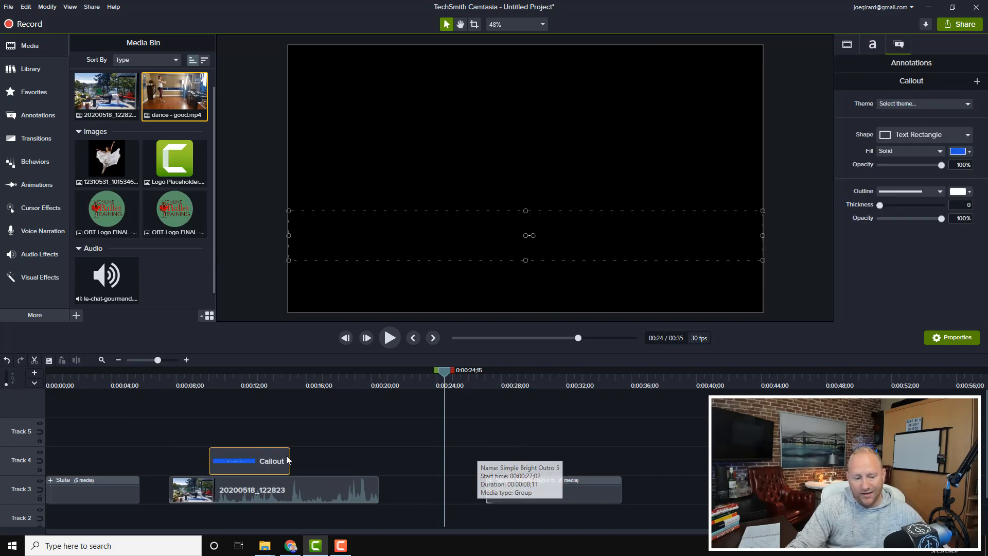
click(40, 490)
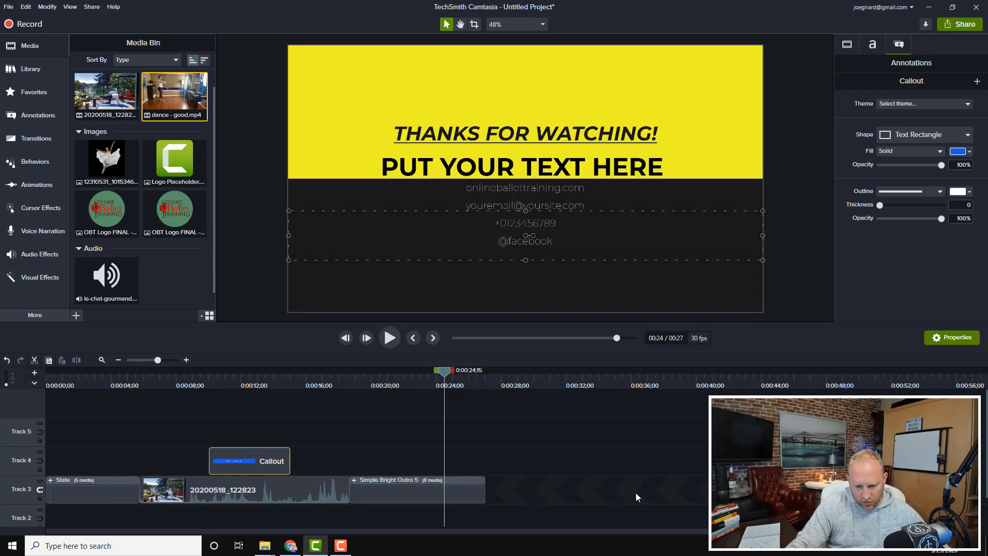
drag(237, 465, 222, 459)
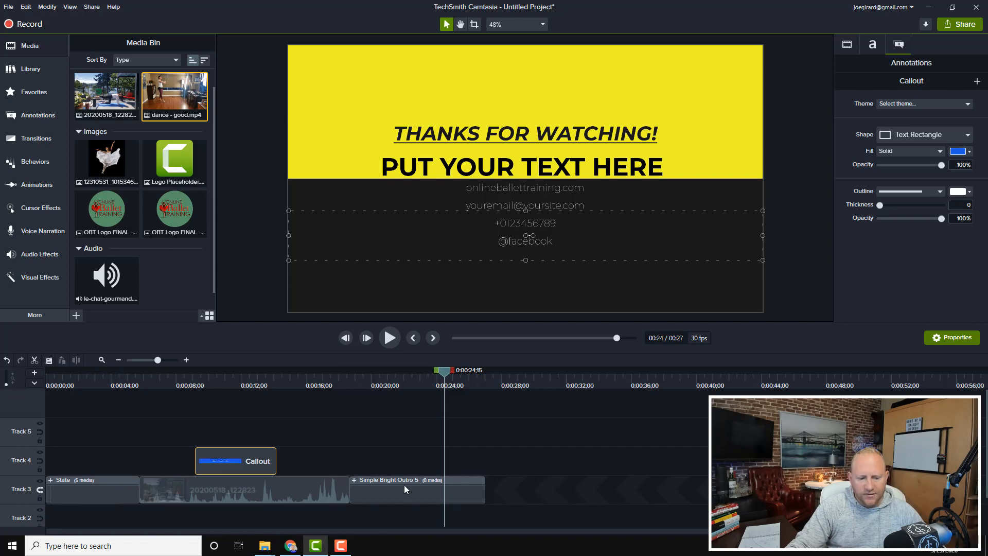
Step: Append the 20200518_122823 video and the dancer photo after the outro on magnetic Track 3, and delete both
drag(92, 89, 650, 491)
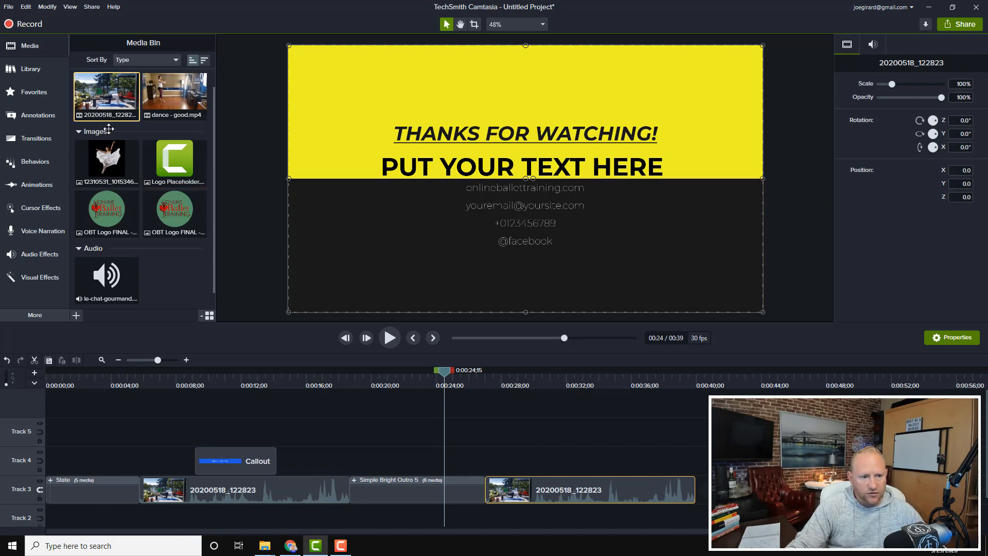
drag(107, 159, 476, 299)
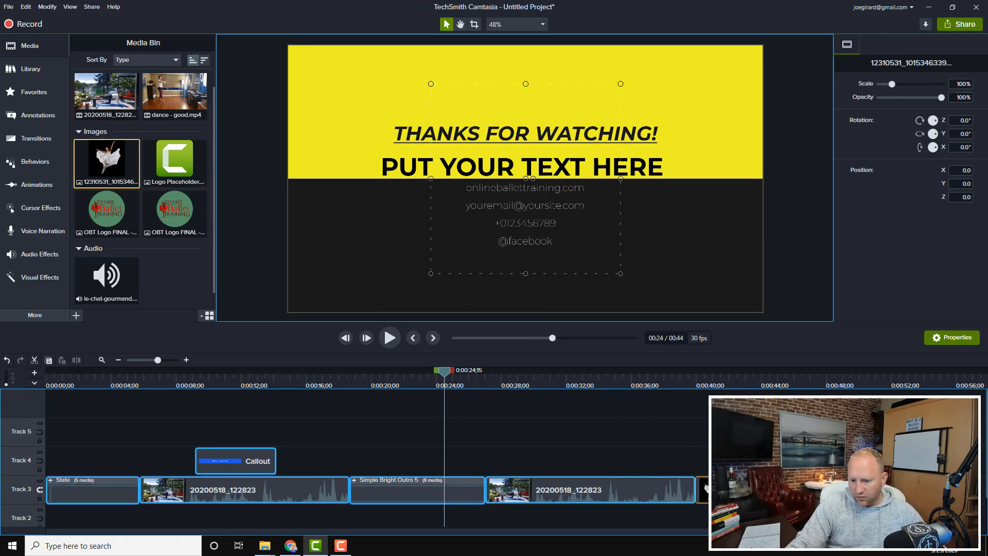
drag(592, 437, 708, 506)
key(Delete)
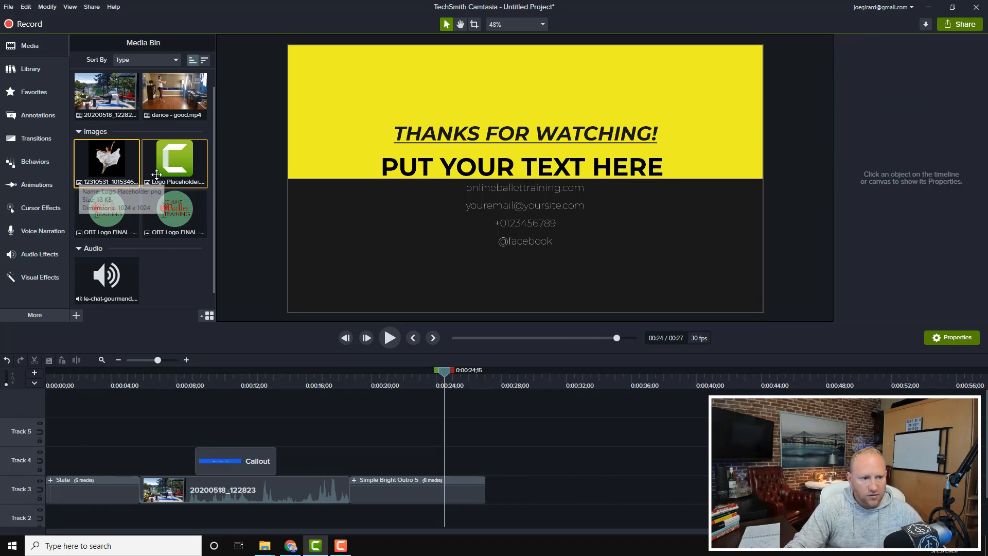
Step: Add 20200518_122823, dance - good.mp4 and the dancer photo to Track 3 after the outro, leaving gaps
drag(105, 95, 582, 497)
drag(175, 96, 863, 489)
drag(108, 160, 534, 507)
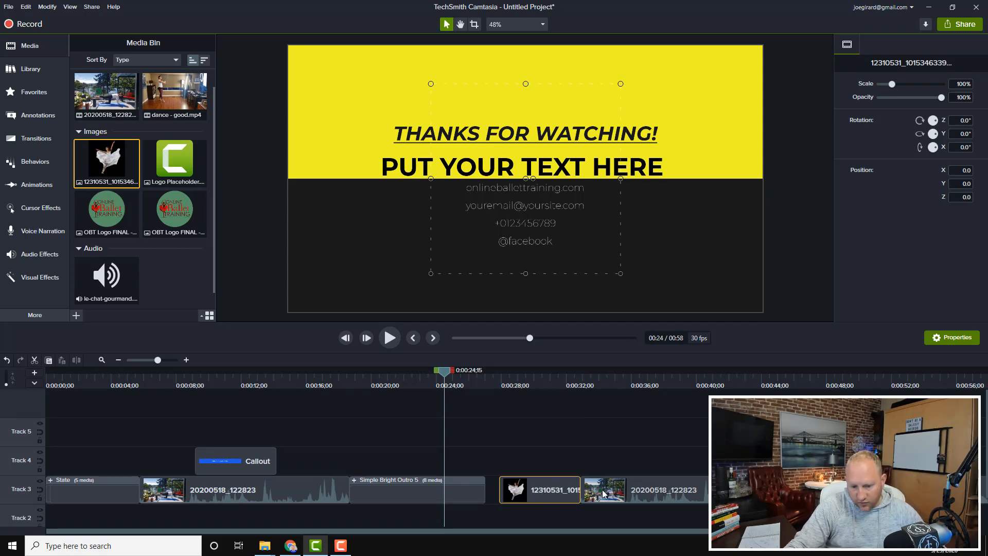
Step: Move the dancer photo on Track 3 closer to the outro's end, leaving only a very small gap
drag(603, 490, 598, 480)
key(ctrl+plus)
key(ctrl+plus)
key(ctrl+plus)
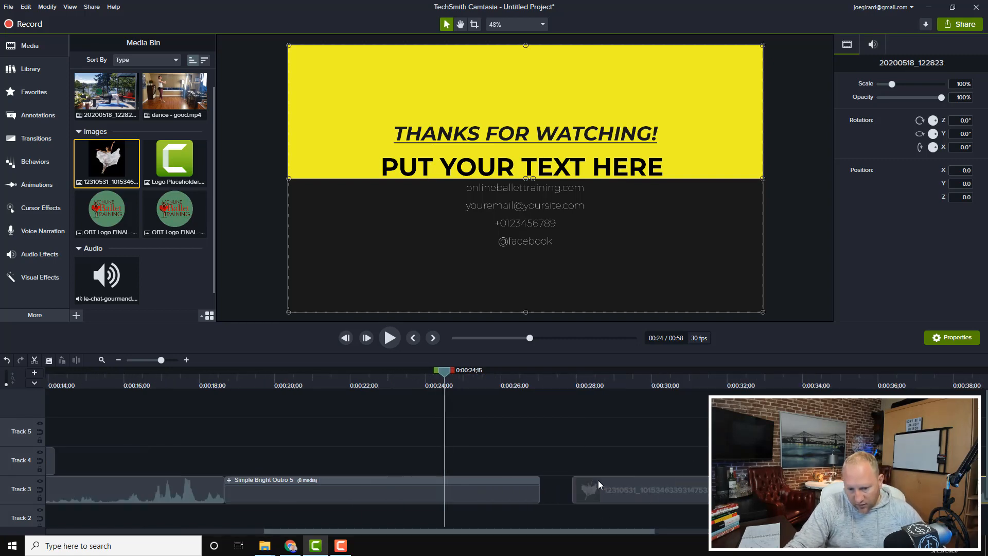
click(984, 490)
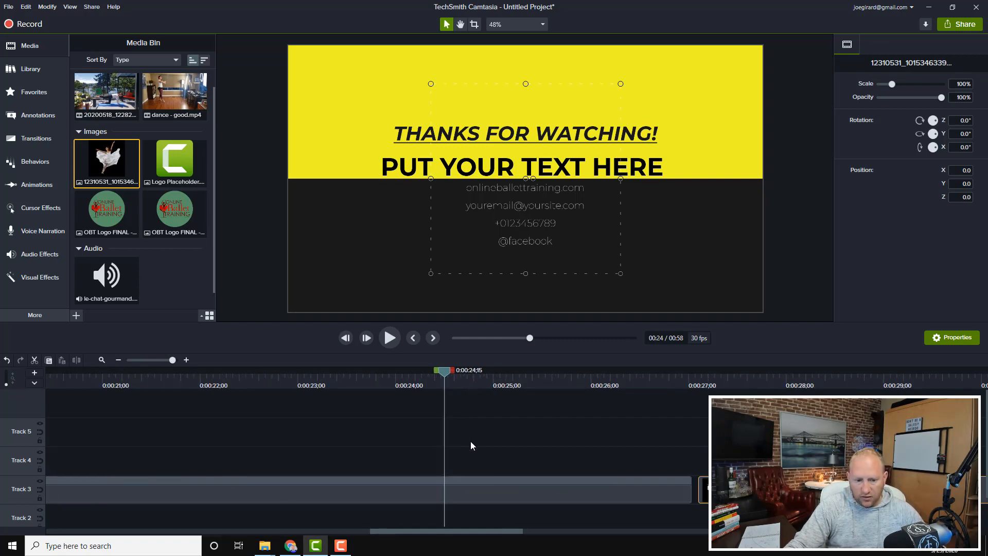
key(ctrl+minus)
key(ctrl+minus)
key(ctrl+minus)
key(ctrl+minus)
key(ctrl+minus)
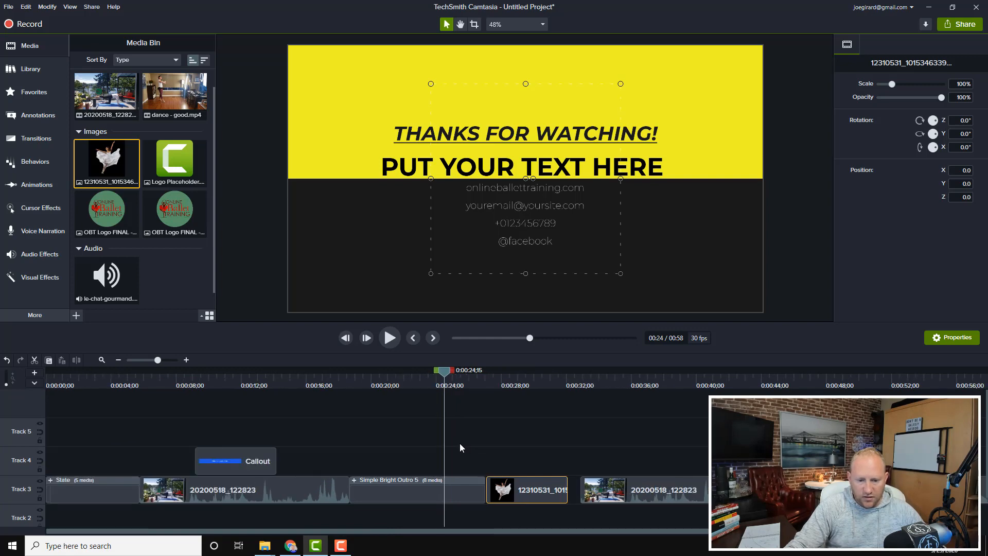
Step: Make Track 3 magnetic to close all its gaps, and delete the three clips following the outro
click(40, 491)
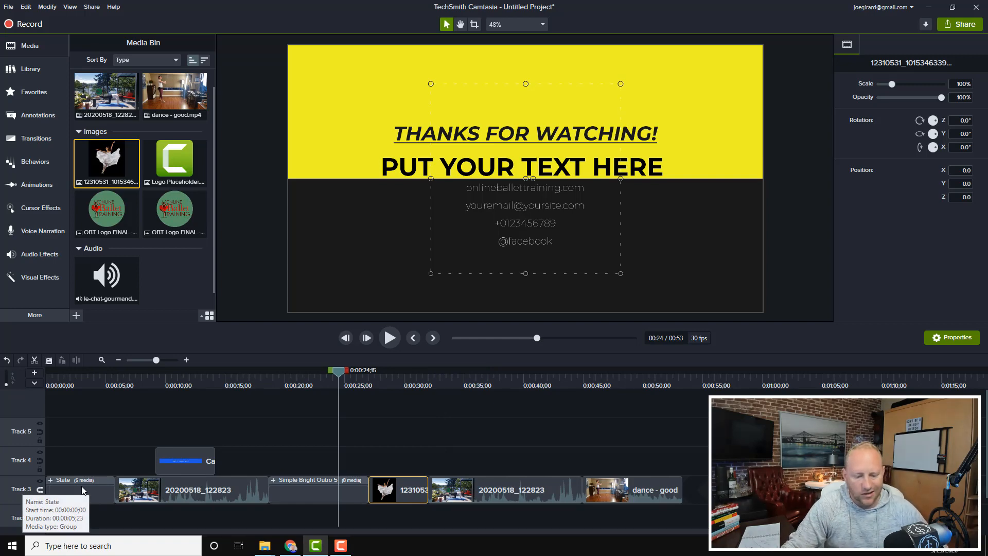
drag(401, 425, 665, 490)
key(Delete)
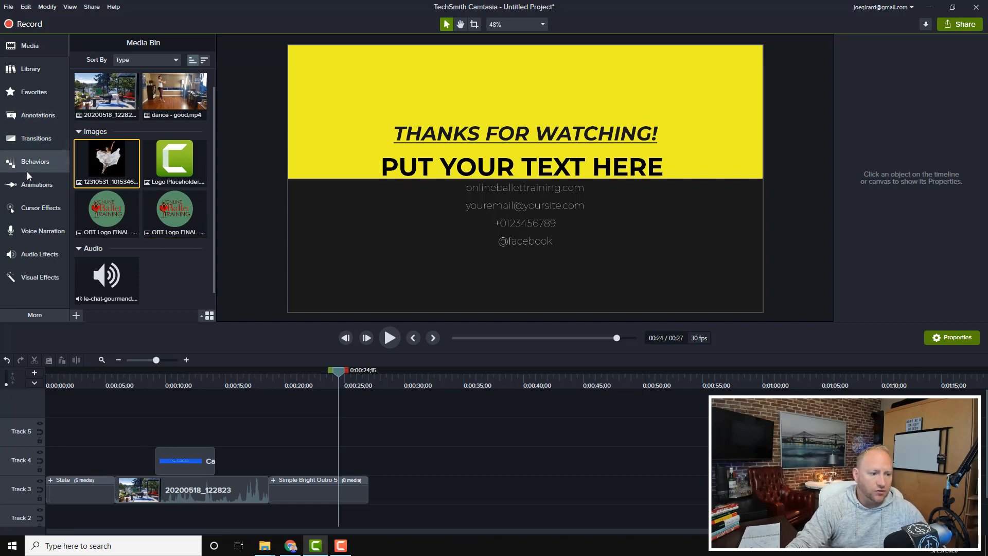
Step: Preview the lechatgourmand music track from the Library and place it on Track 5 at the start of the timeline
click(30, 74)
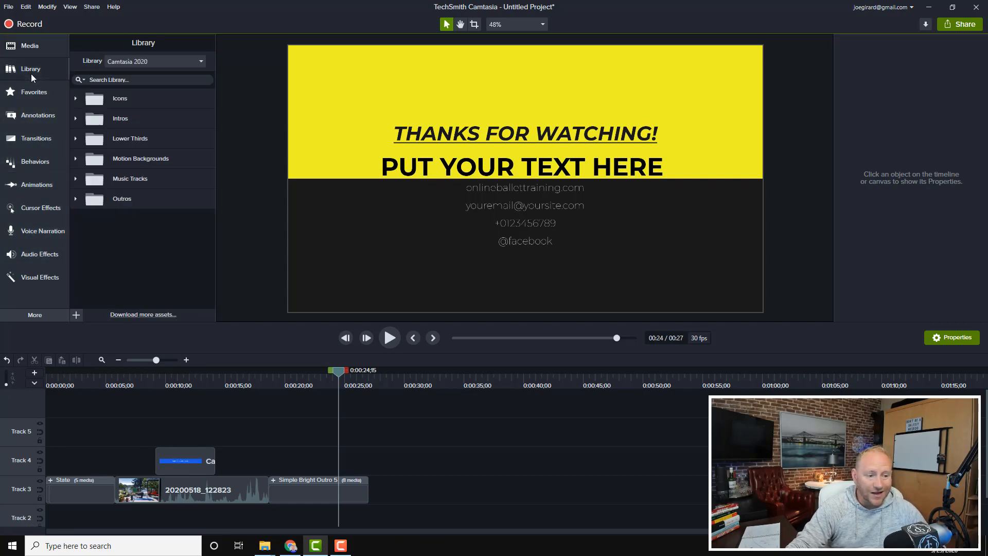
click(76, 179)
scroll(157, 226, down, 3)
scroll(154, 235, down, 3)
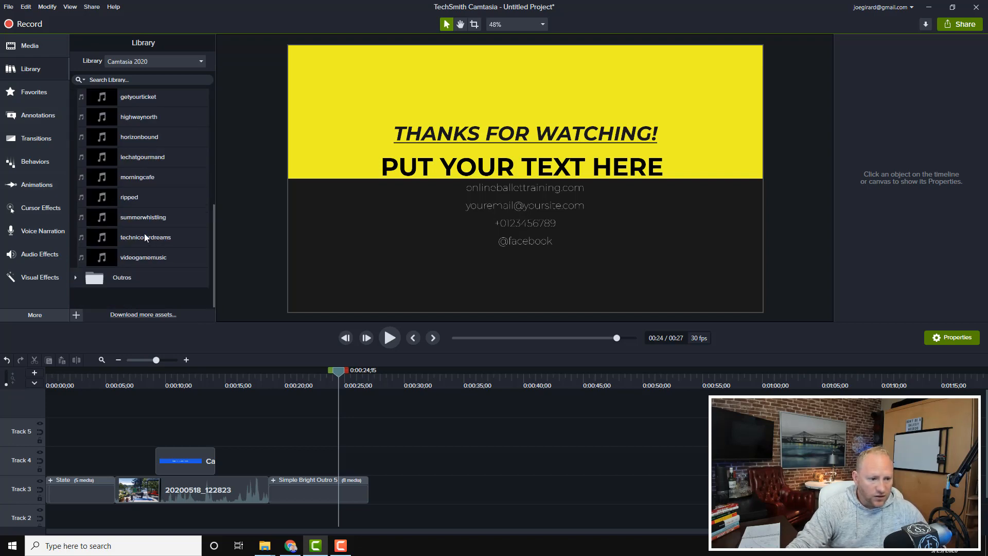
double_click(143, 159)
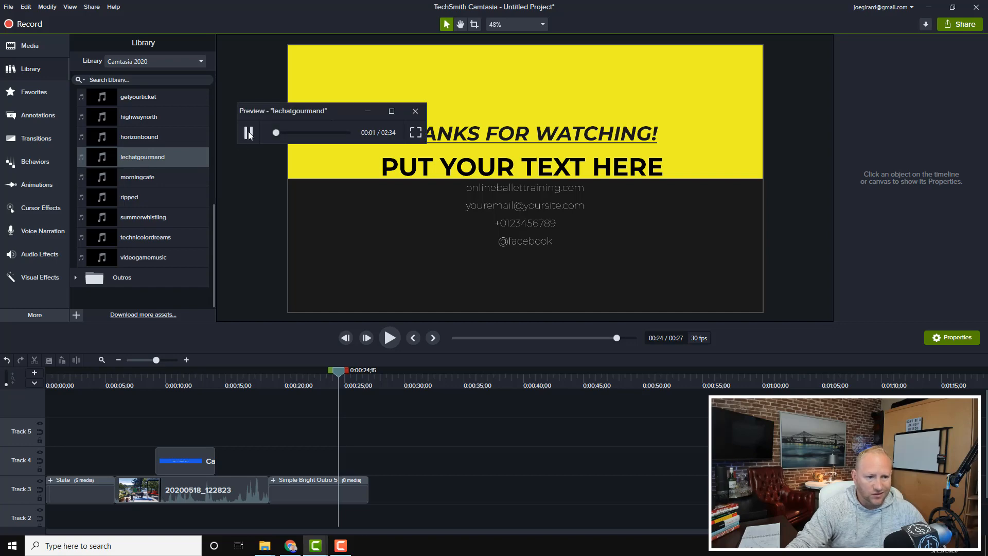
drag(138, 157, 42, 434)
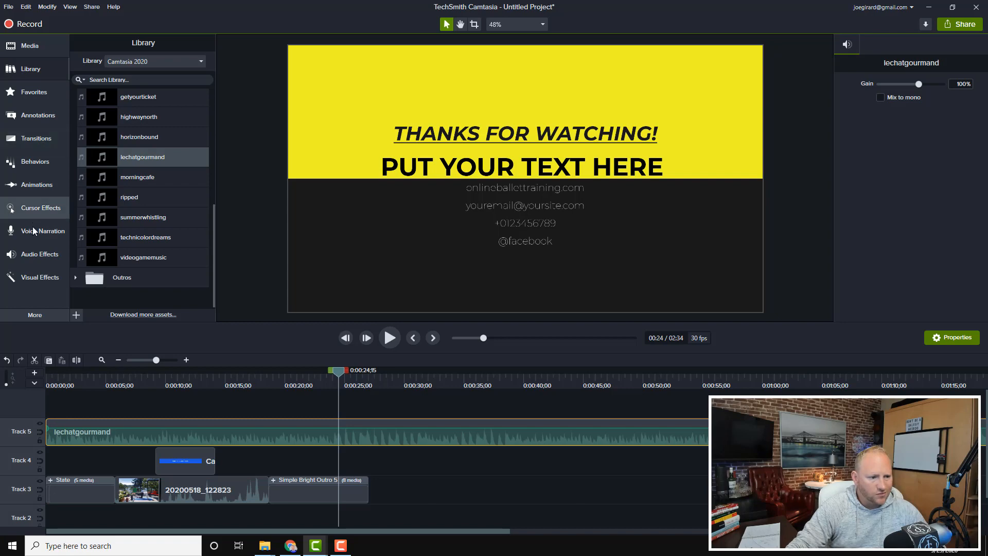
Step: Apply the Fade In audio effect to the lechatgourmand music, and play the first seconds of the intro
click(32, 254)
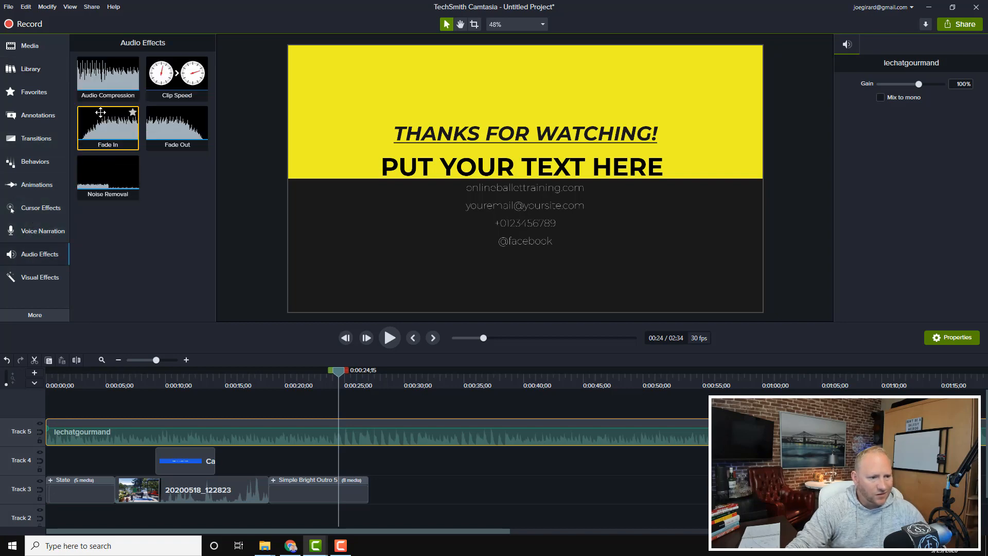
drag(116, 119, 57, 431)
mouse_move(51, 385)
mouse_down()
mouse_move(51, 372)
mouse_move(39, 373)
mouse_up()
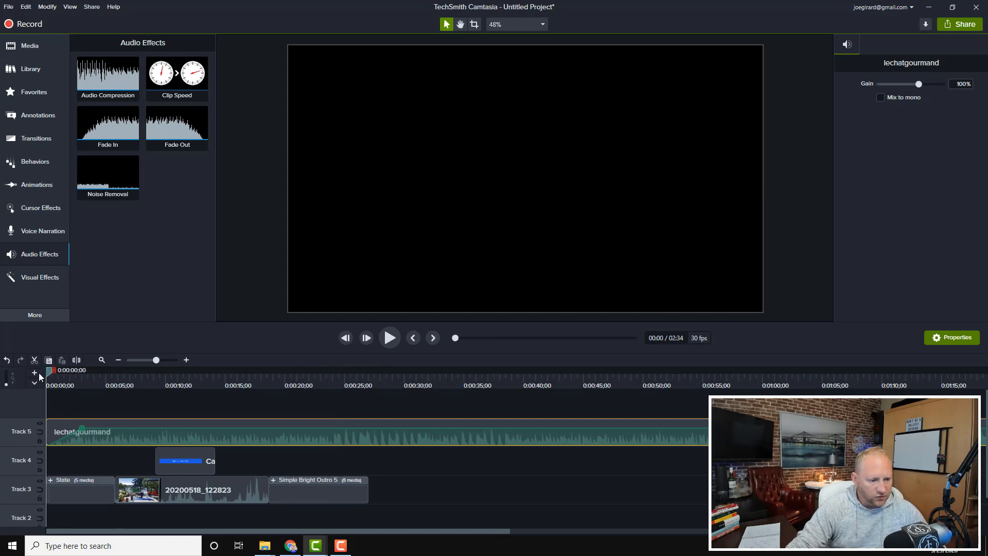
click(390, 338)
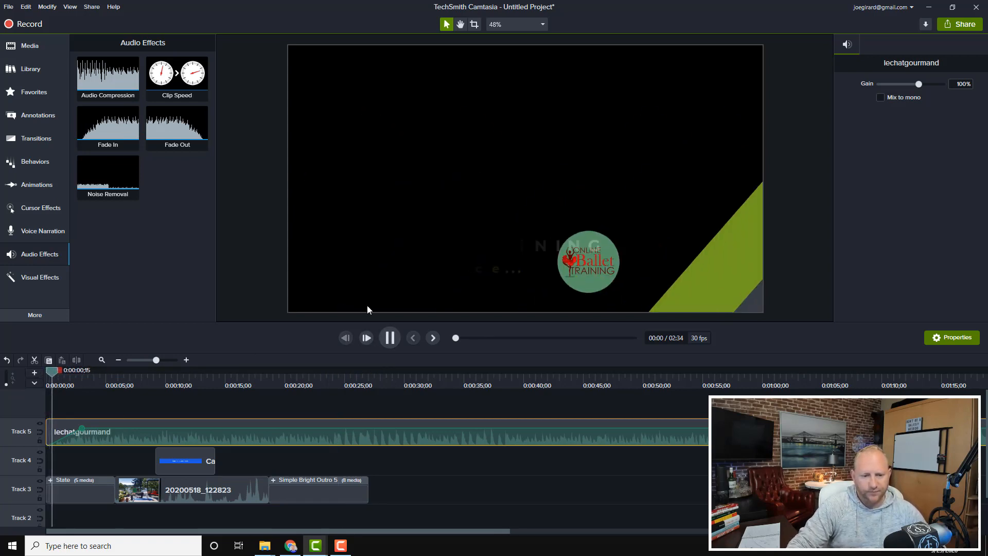
click(390, 337)
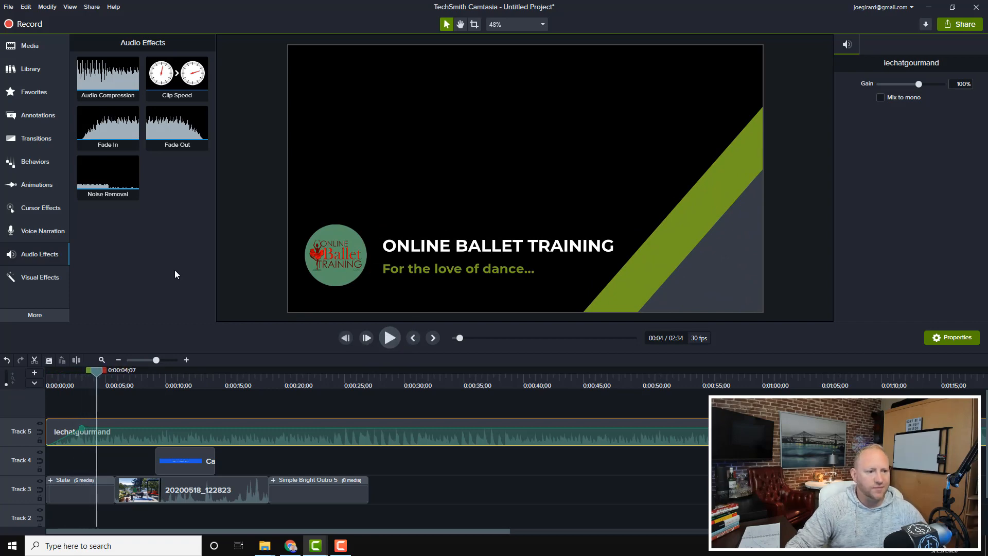
Step: Preview summerwhistling and technicolordreams from the Library, and ripple-replace the Track 5 music with technicolordreams
click(5, 69)
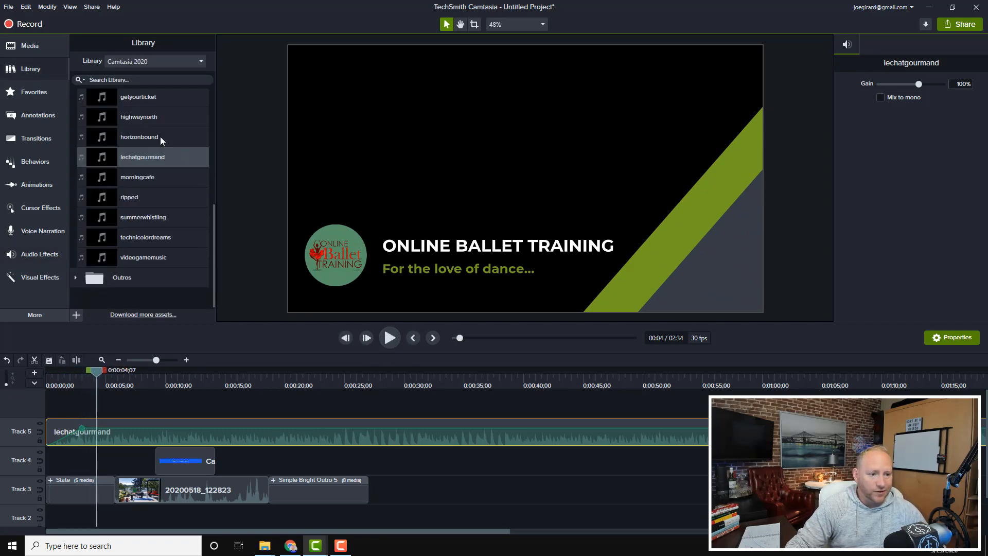
double_click(130, 221)
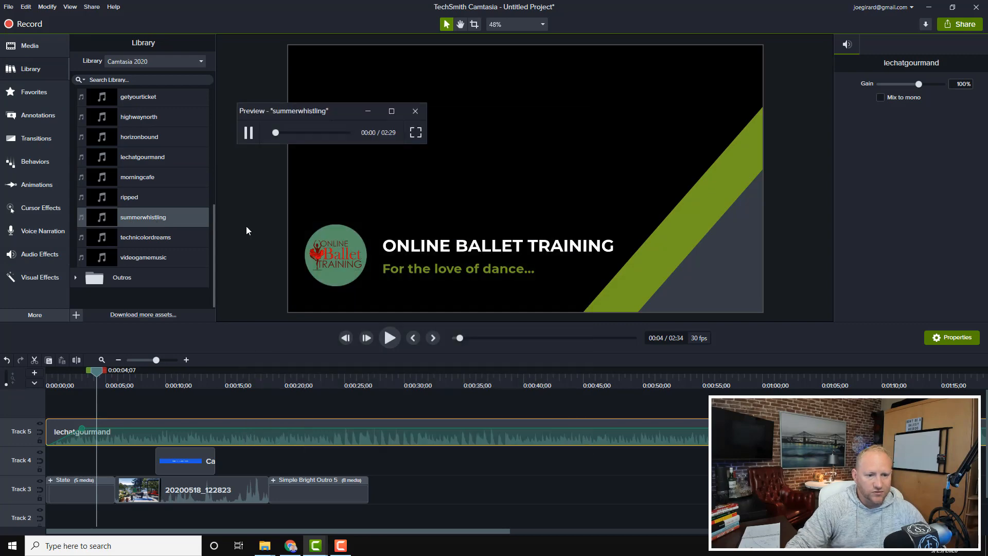
double_click(171, 239)
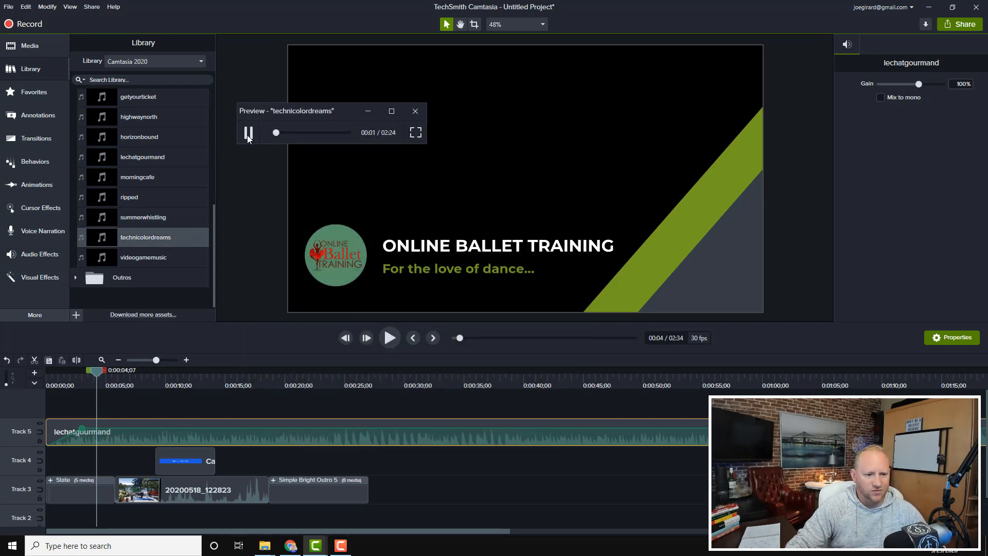
drag(157, 235, 128, 437)
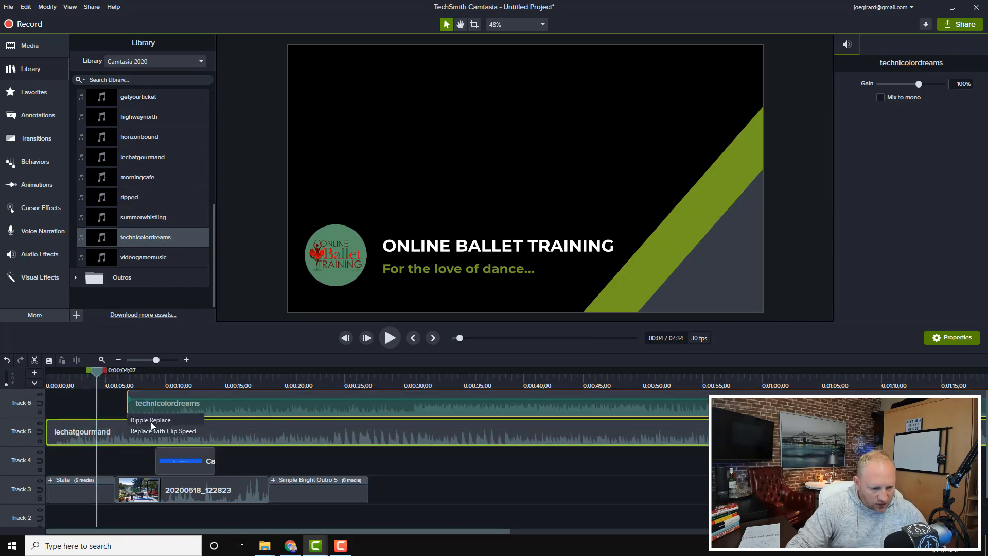
click(152, 420)
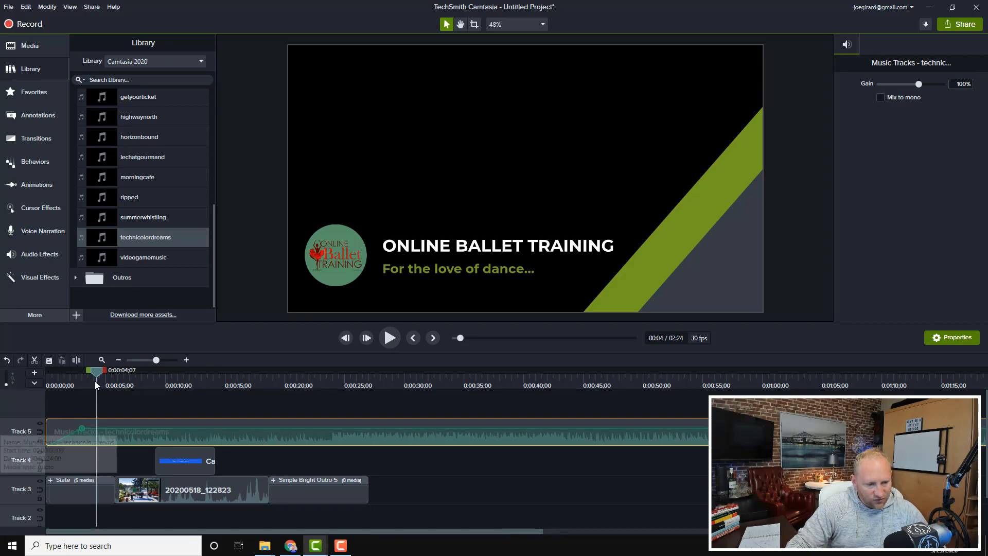
Step: Play the timeline from the start to hear the technicolordreams music under the intro
drag(91, 375, 31, 379)
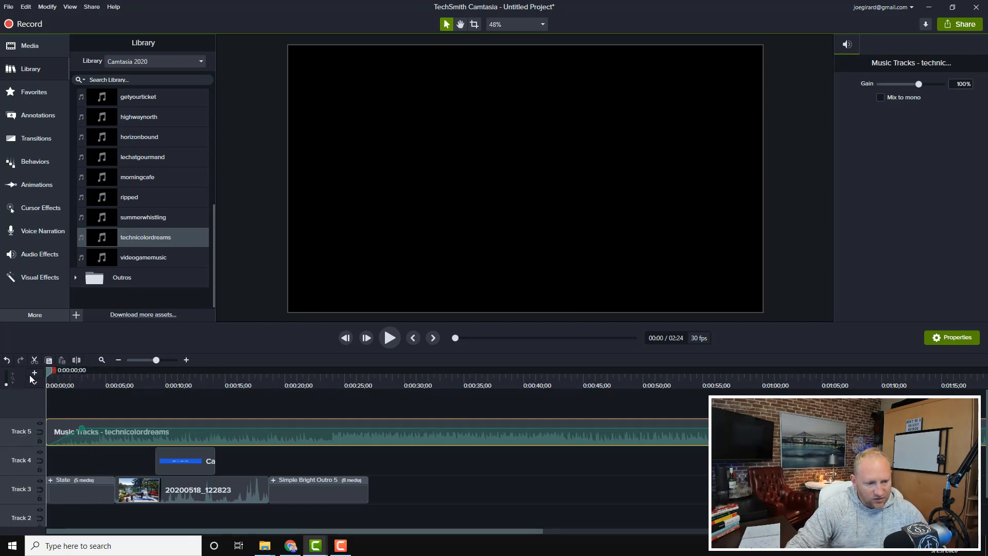
click(388, 339)
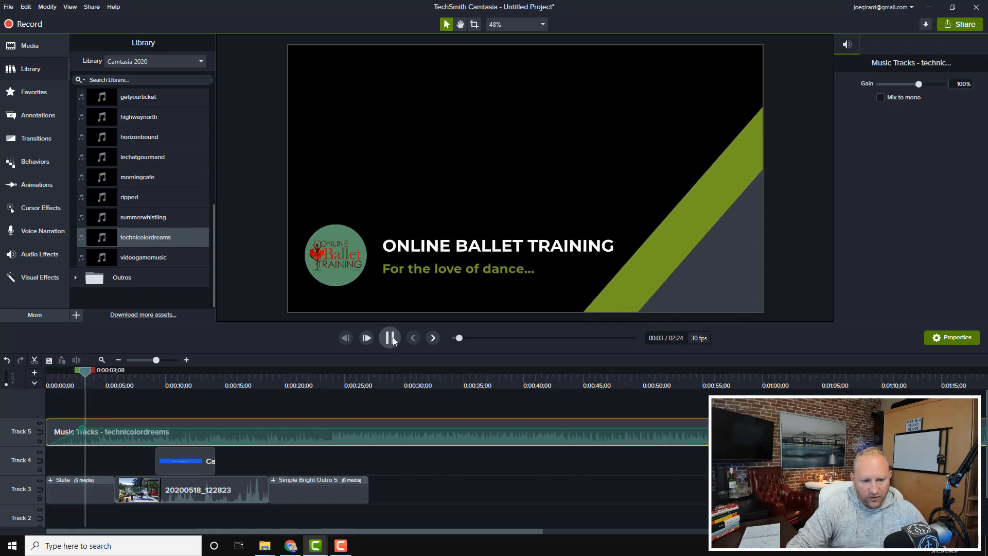
click(394, 338)
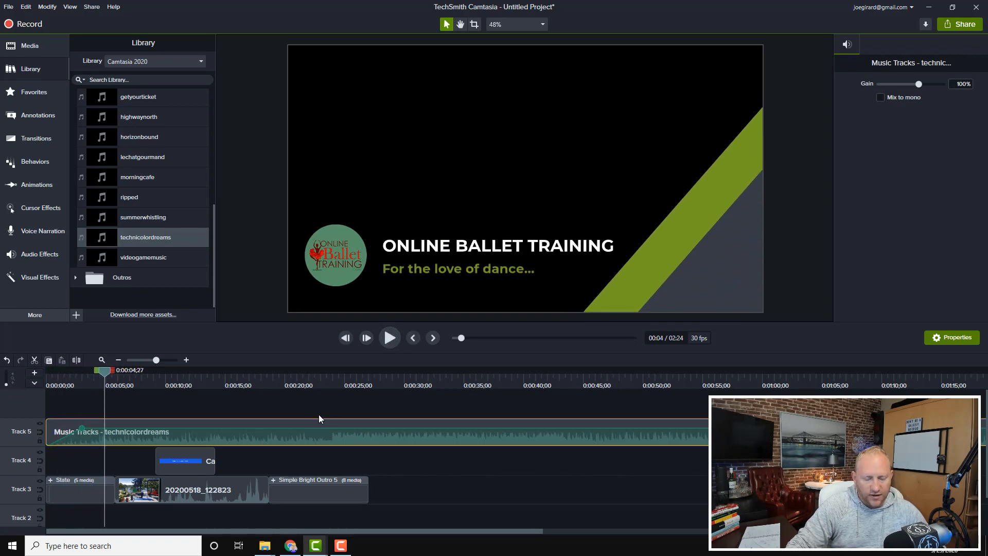
Step: Split the technicolordreams music on Track 5 at 0:00:27;02, where the outro ends
click(375, 383)
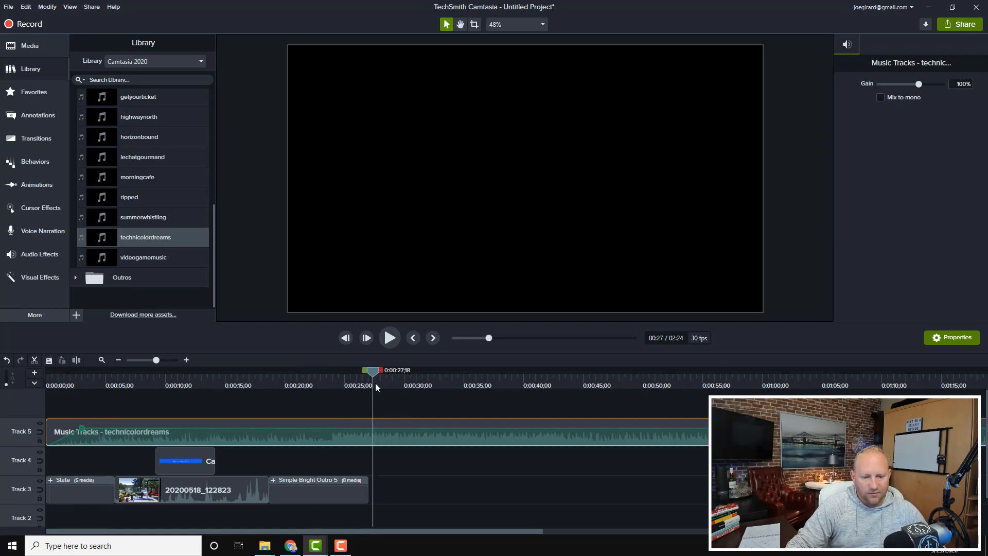
drag(380, 376, 373, 375)
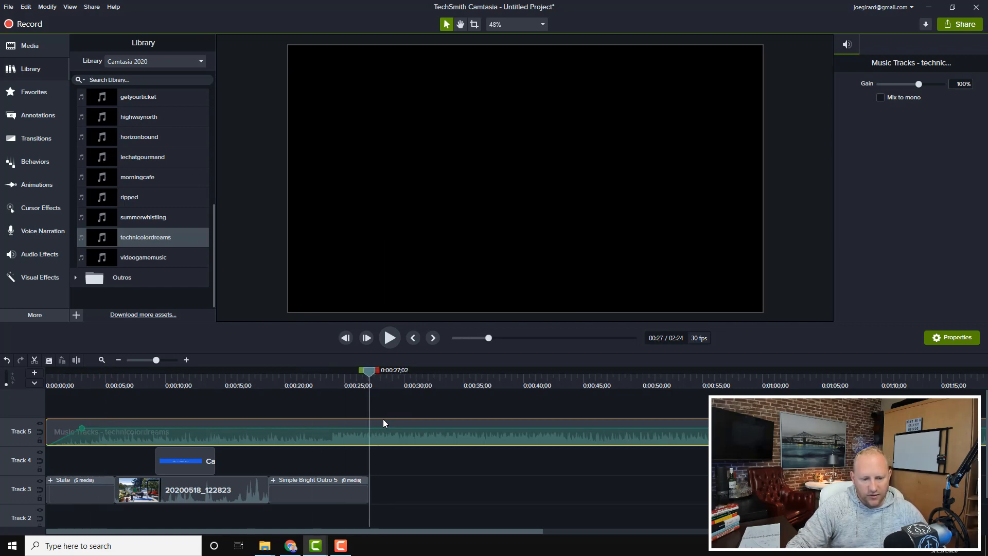
key(s)
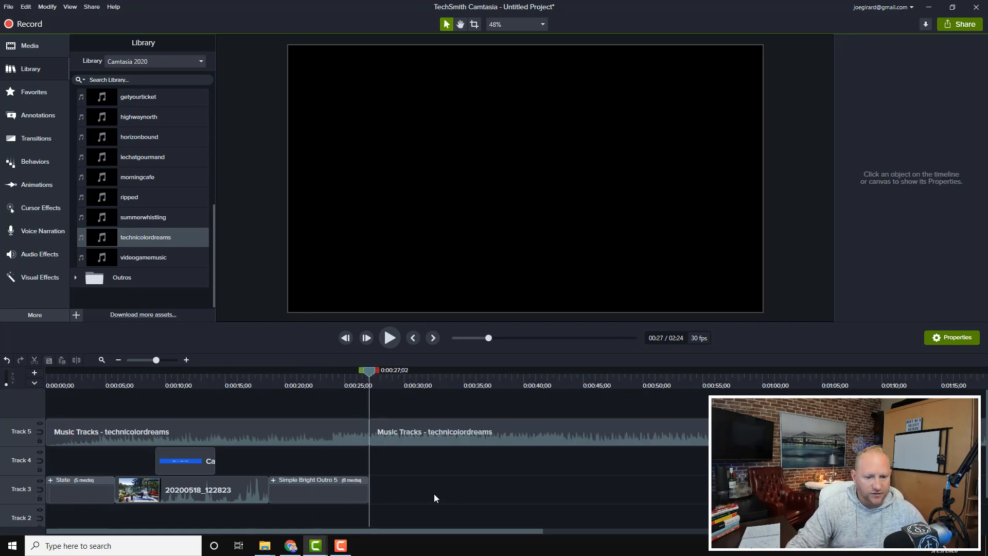
Step: Delete the technicolordreams segment after the outro, and apply the Fade Out audio effect to the remaining music on Track 5
click(453, 442)
key(Delete)
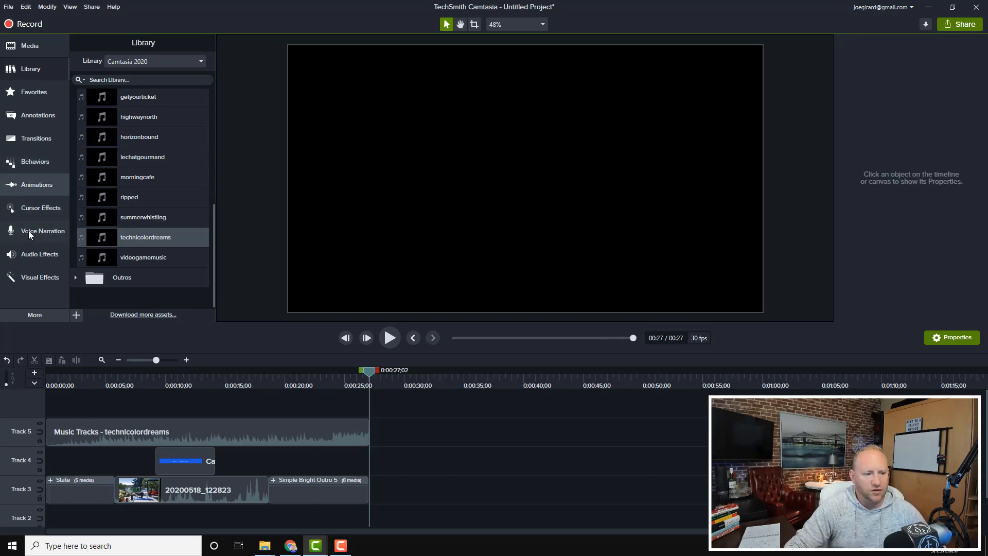
click(35, 254)
drag(172, 127, 359, 437)
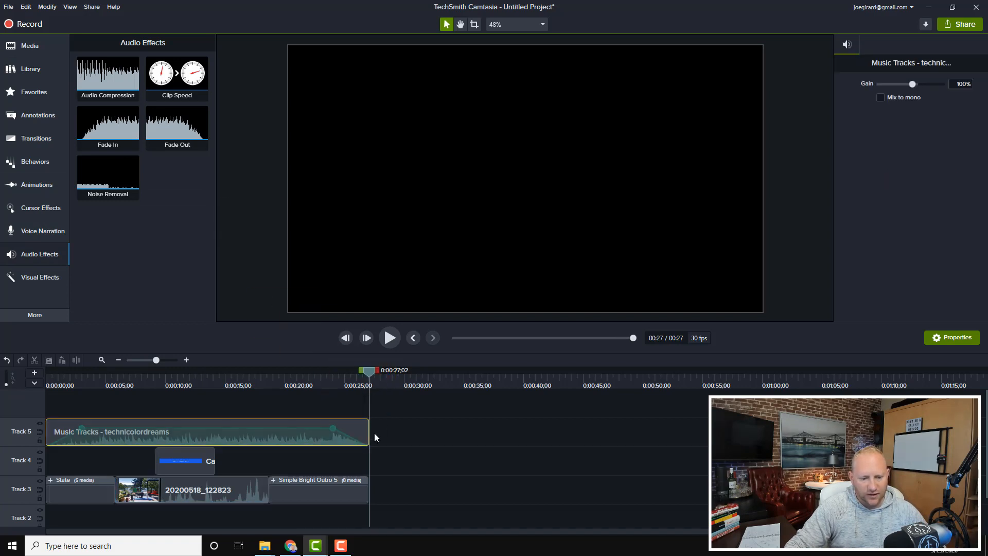
click(466, 416)
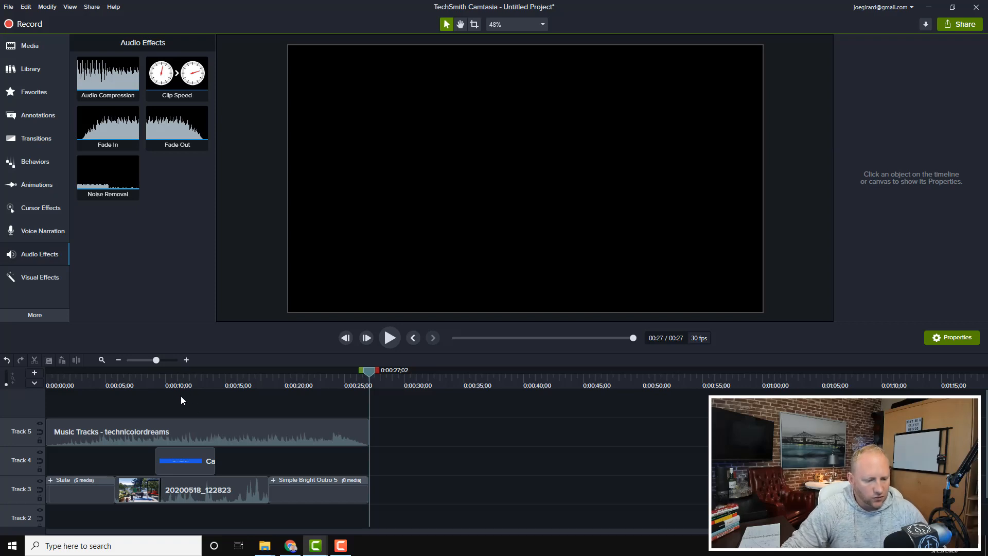
Step: Delete the 20200518_122823 clip from Track 3 and undo the deletion
key(Delete)
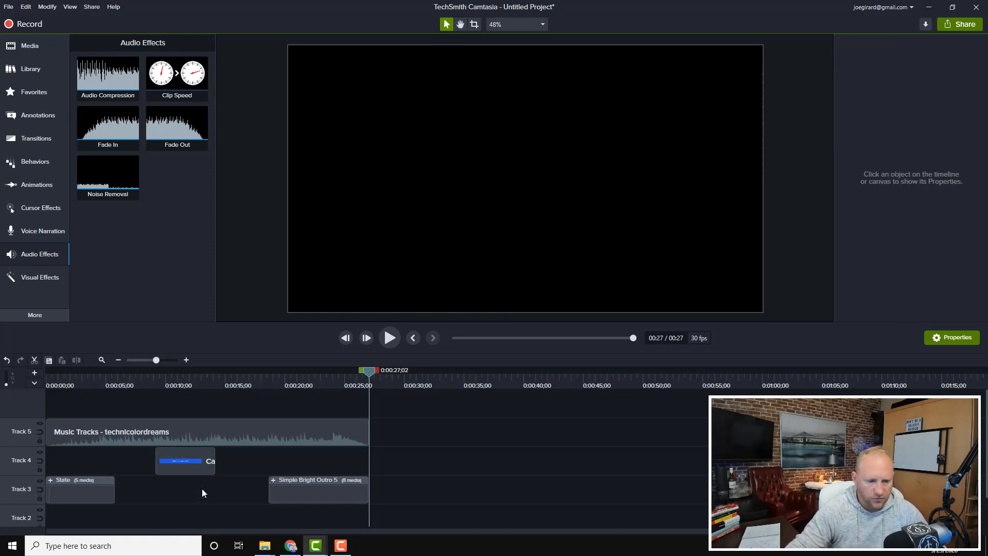
key(ctrl+z)
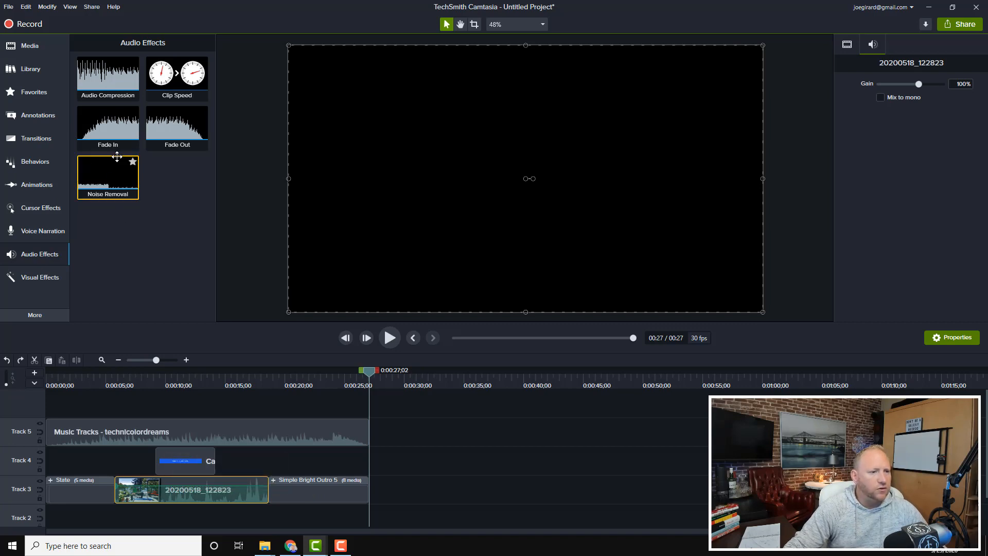
Step: Ripple-replace the Track 5 music with getyourticket from the Library, and delete the music from the track
click(24, 69)
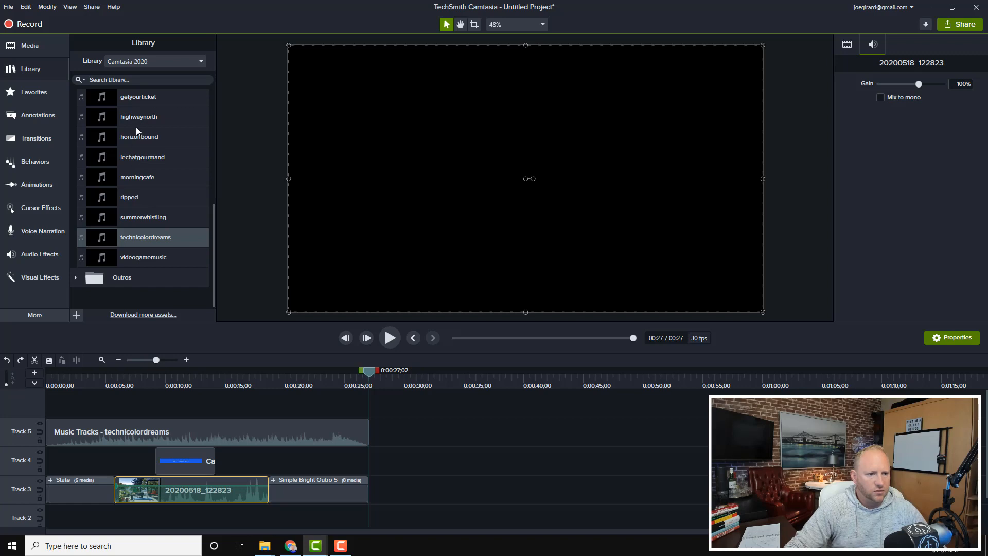
drag(143, 97, 183, 436)
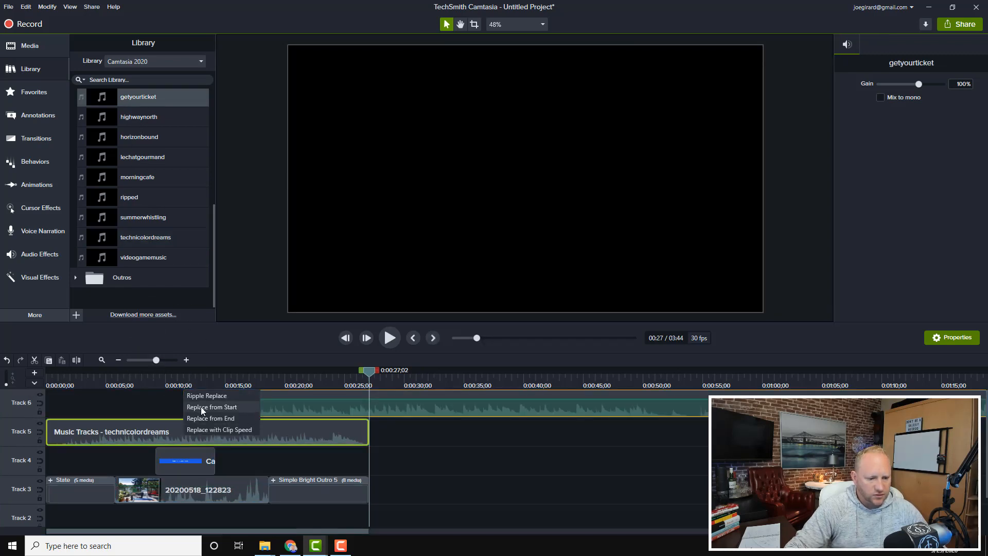
click(205, 396)
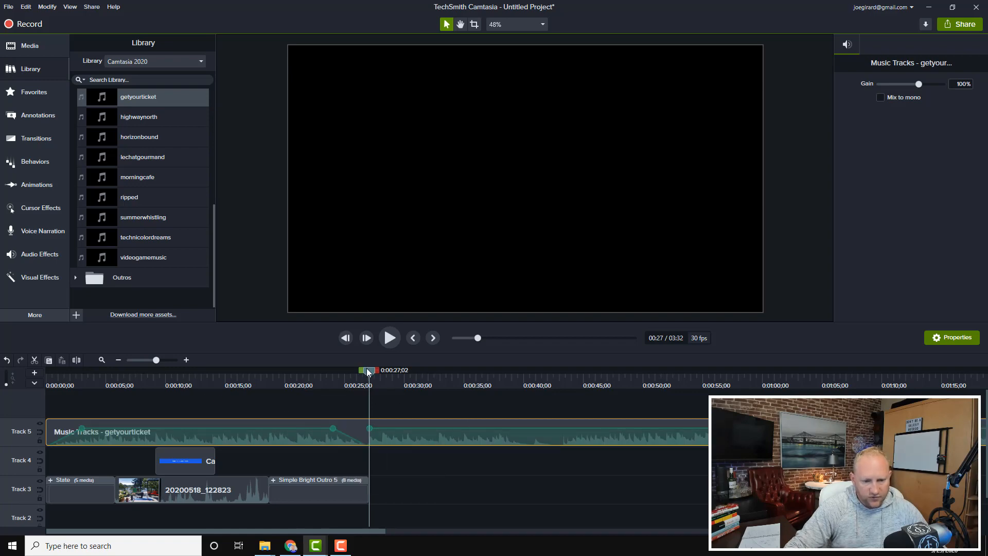
mouse_move(367, 372)
mouse_down()
mouse_move(342, 375)
mouse_move(366, 376)
mouse_up()
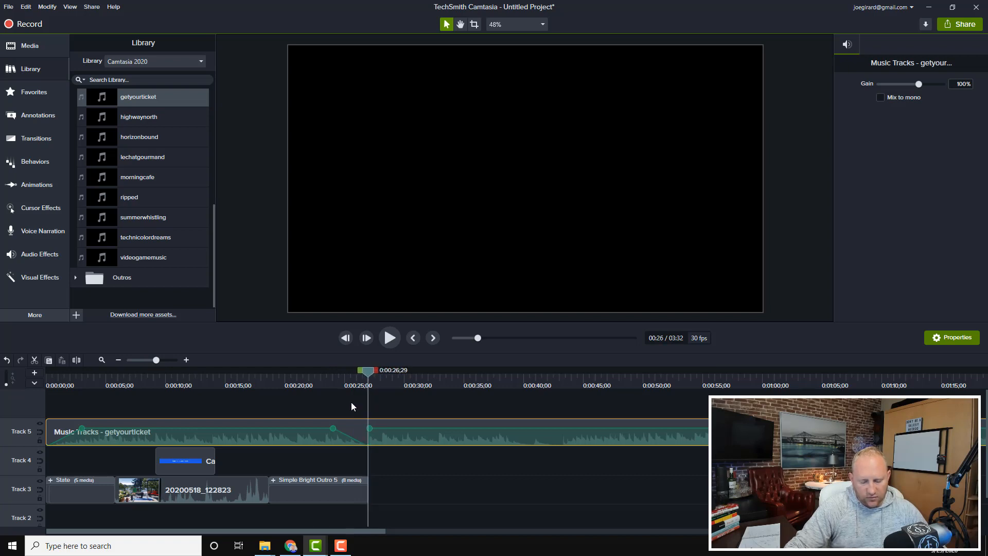
key(Delete)
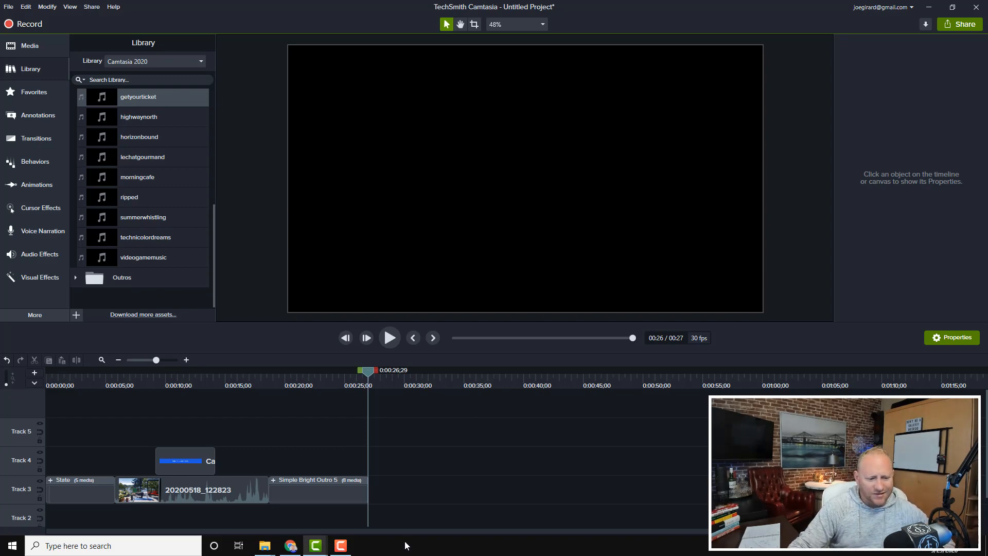
Step: Move the "HERE'S AN AWESOME TIP..." callout to the upper part of the video frame
click(172, 379)
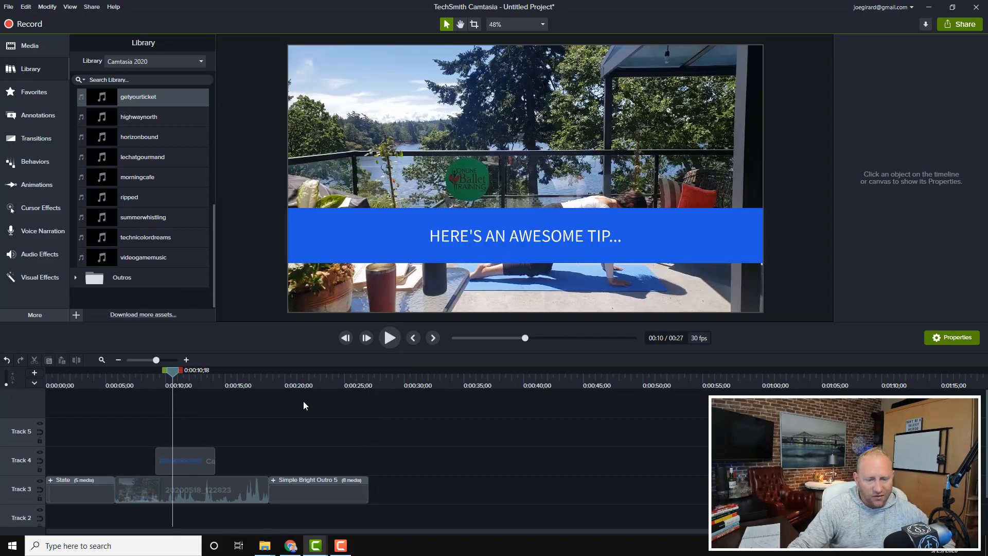
click(433, 252)
drag(479, 256, 479, 107)
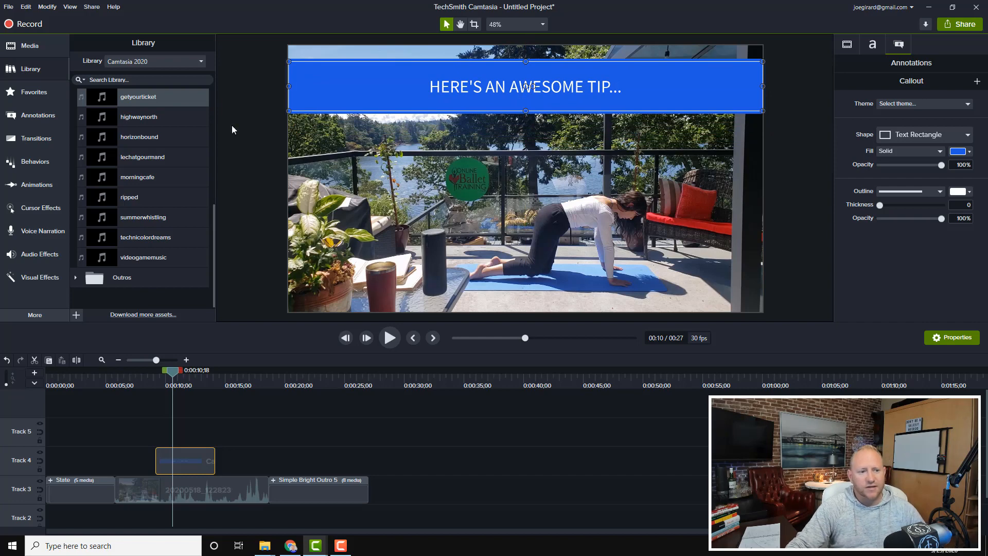
Step: Replace the tip callout's style with the beige rectangle callout, and switch it back to the blue rectangle style
click(37, 115)
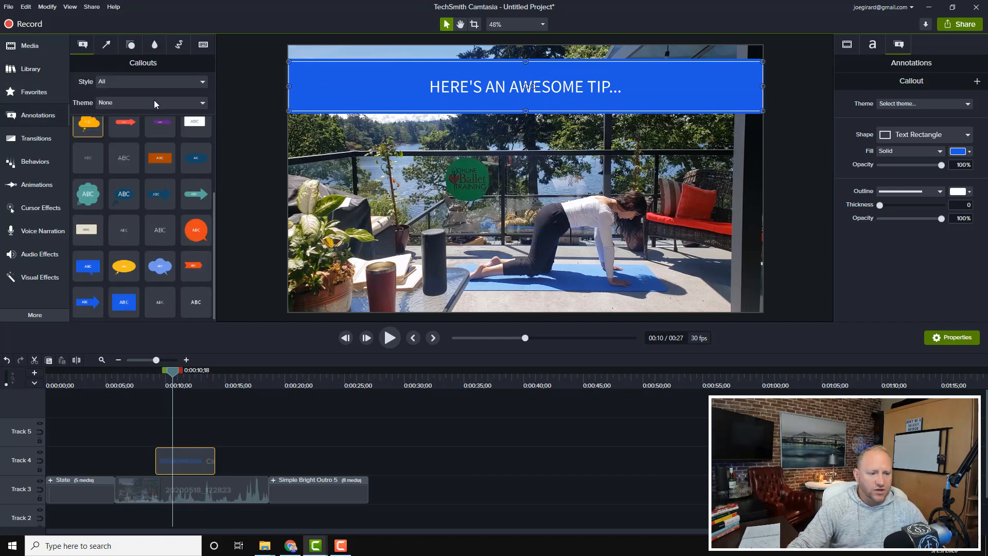
drag(172, 194, 186, 469)
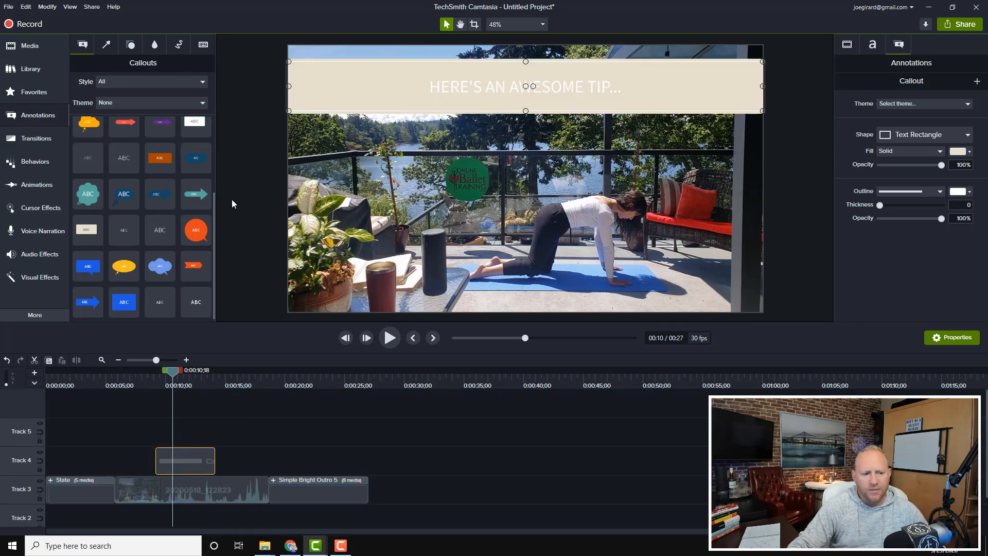
drag(124, 303, 190, 465)
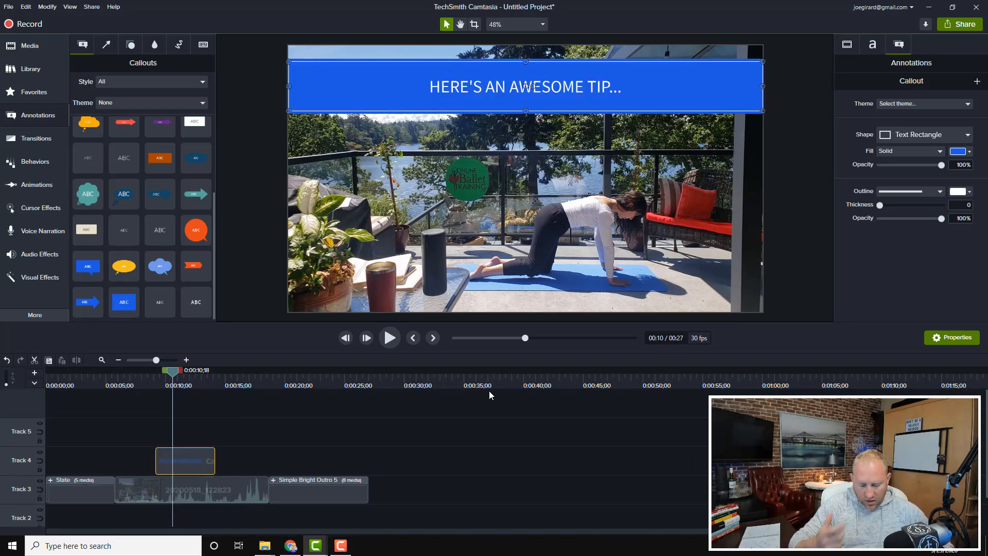
click(552, 406)
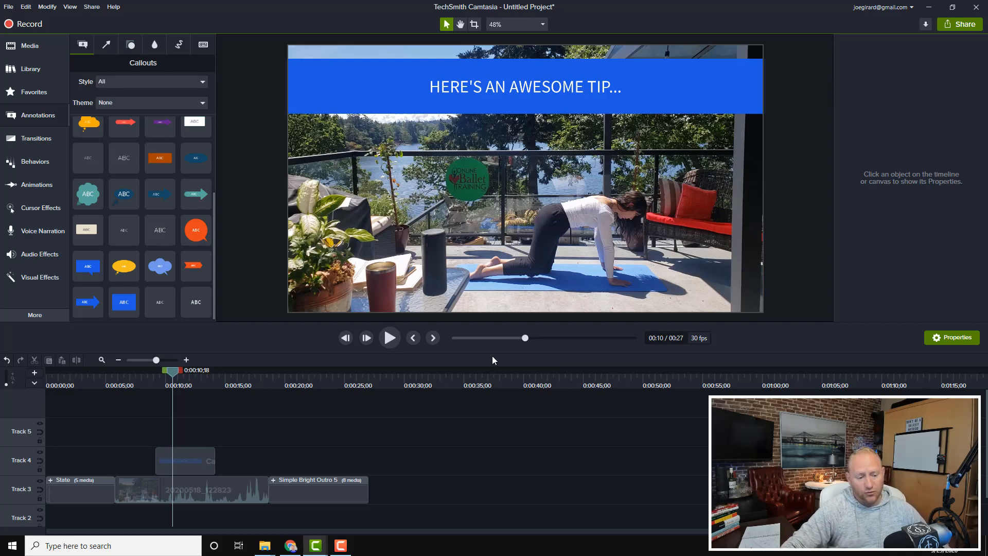
Step: Replace the 20200518_122823 clip on Track 3 with dance - good.mp4, and shift the outro and the tip callout earlier to fit
click(240, 496)
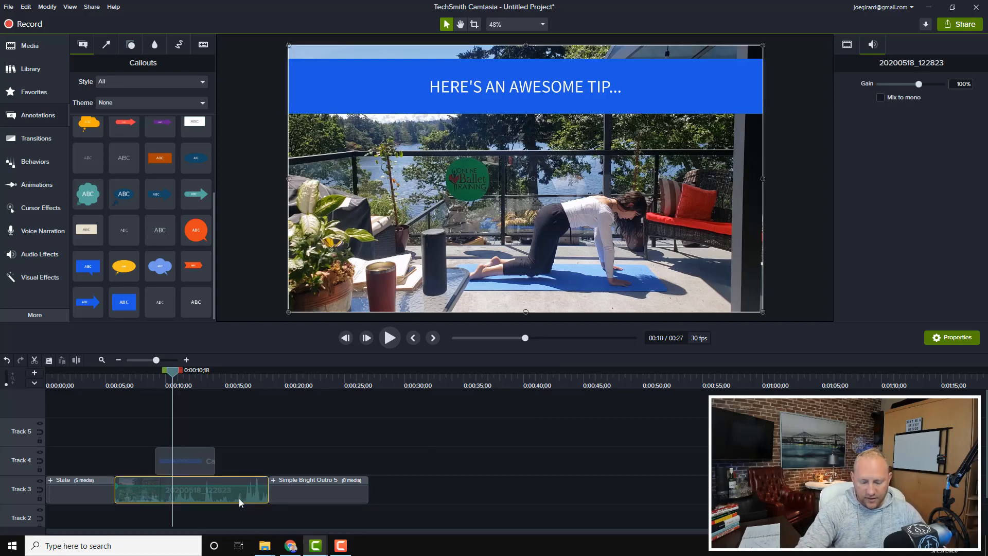
key(Delete)
click(30, 69)
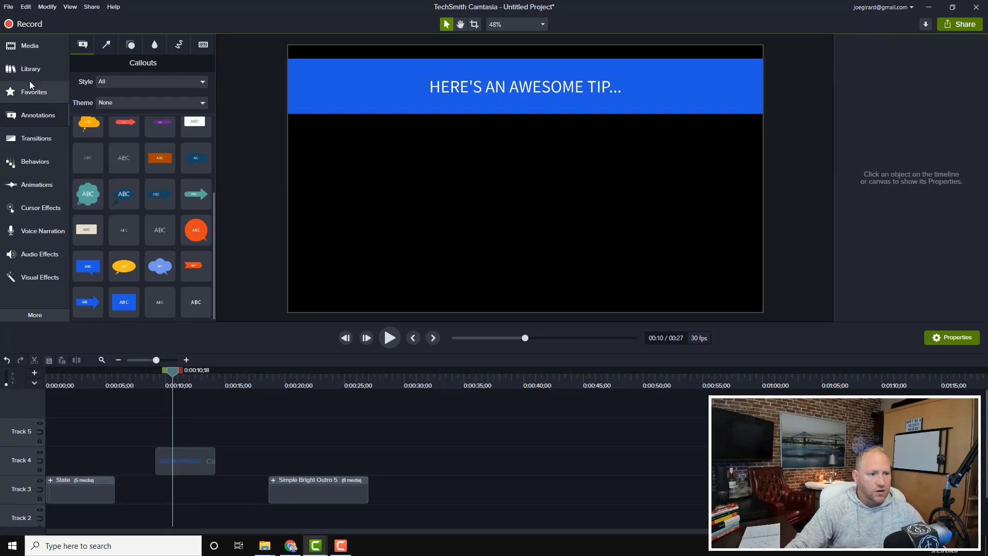
click(29, 46)
drag(173, 95, 116, 494)
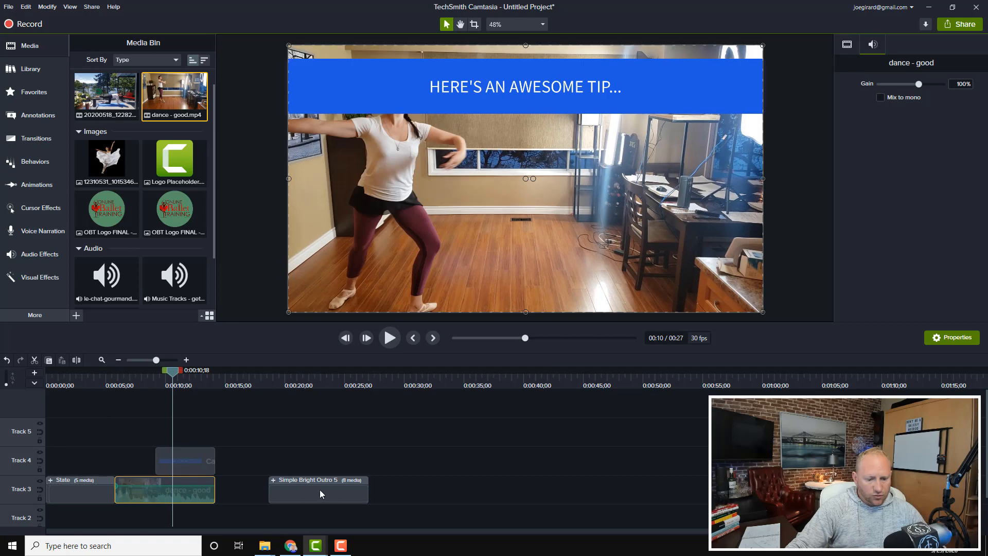
drag(279, 492, 225, 498)
drag(183, 466, 163, 468)
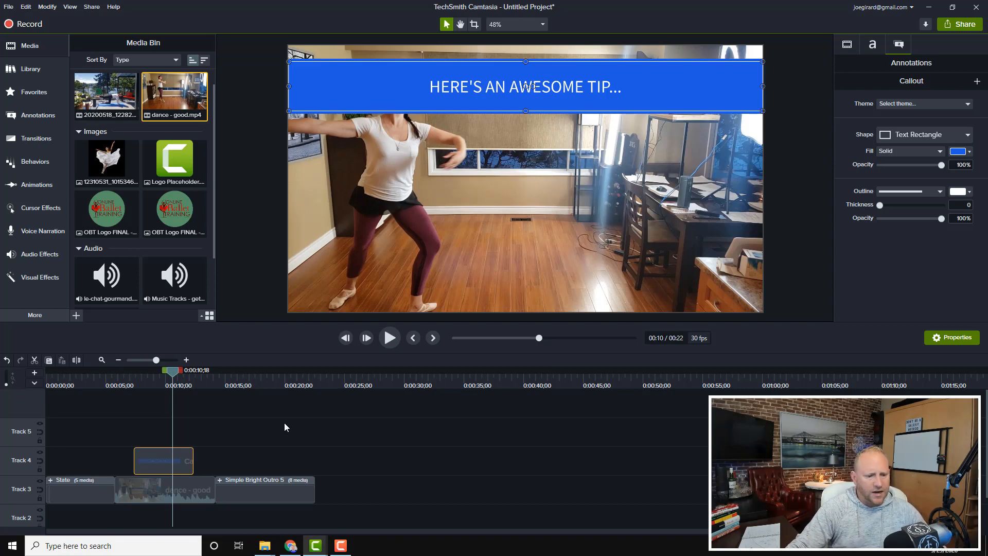
Step: Convert the dance - good clip on Track 3 to a placeholder titled "Video course"
click(185, 490)
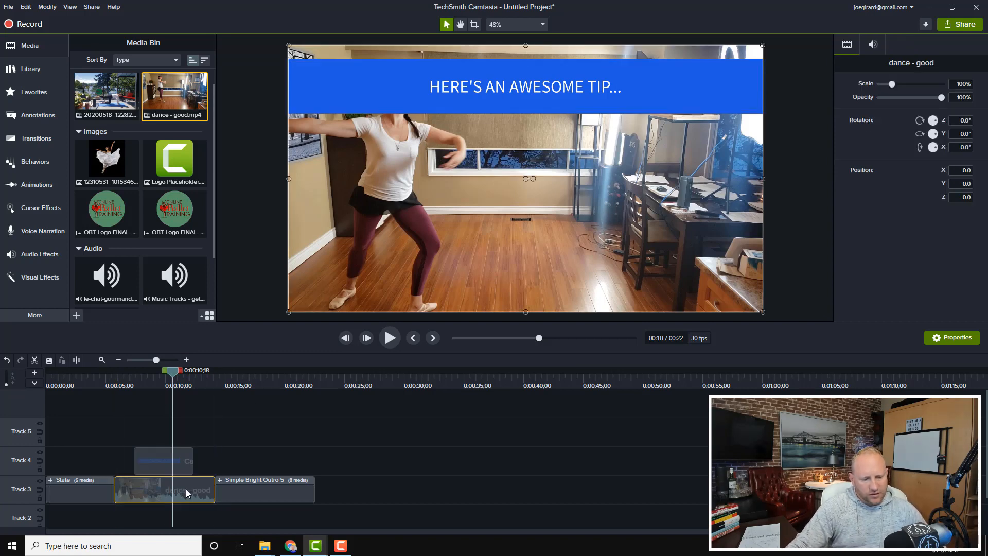
right_click(190, 489)
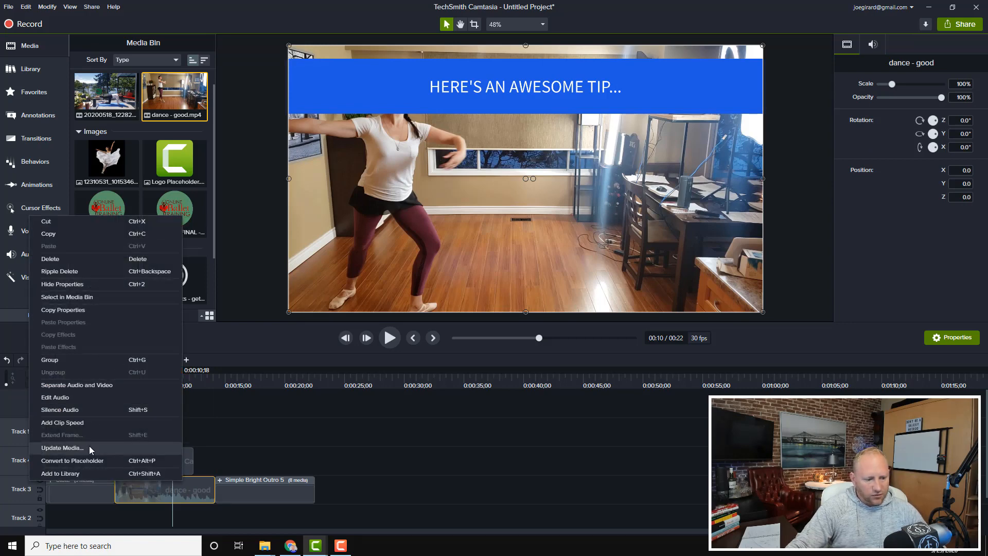
click(72, 461)
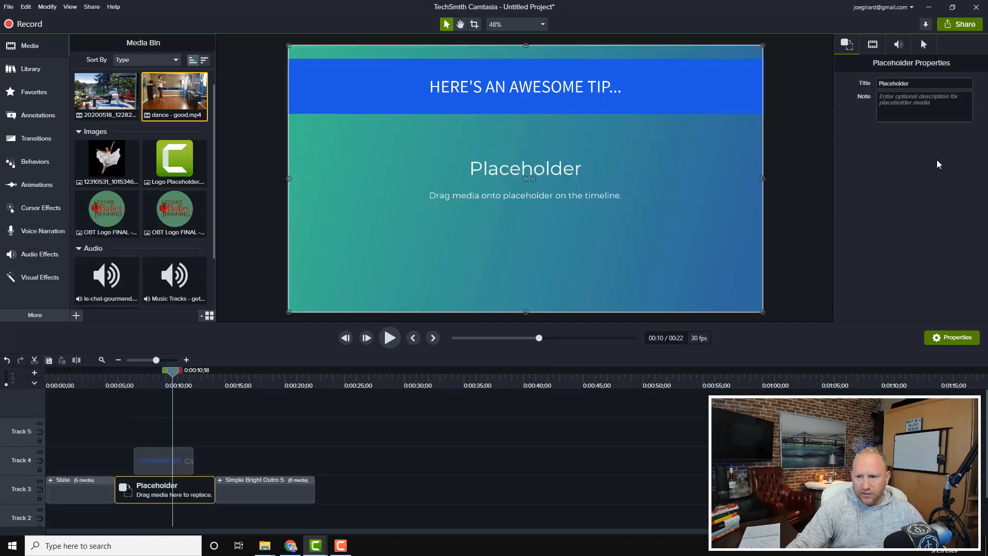
double_click(915, 84)
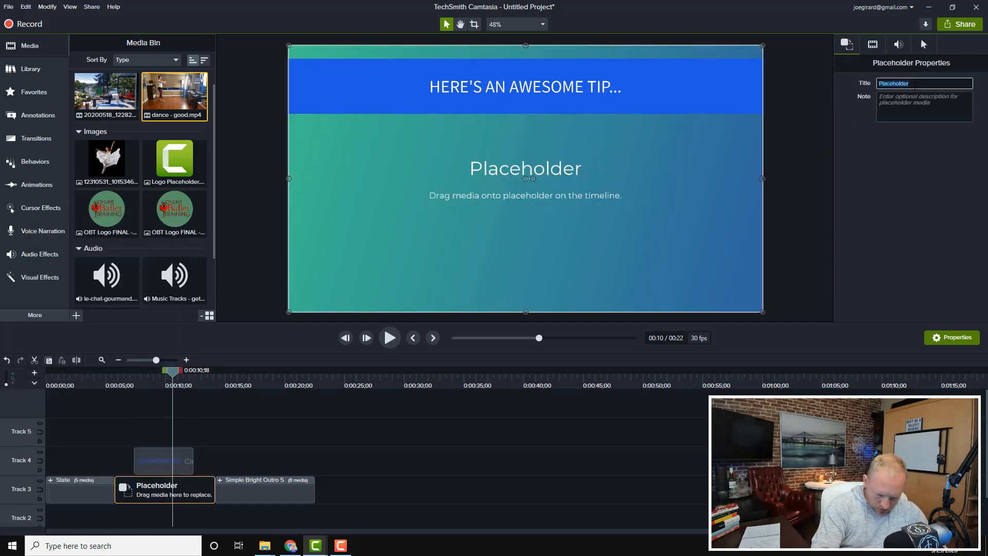
text(Video course)
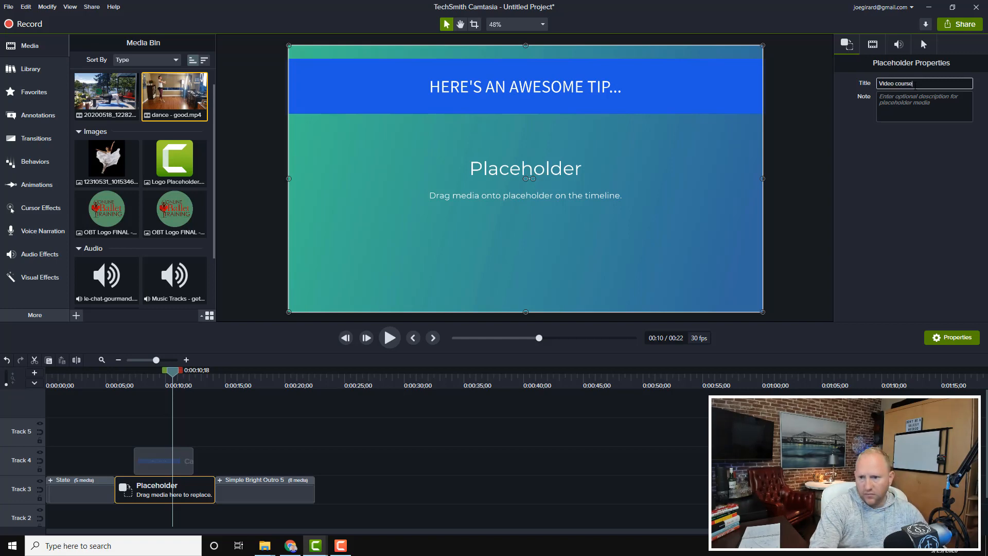
key(Return)
Step: Add the note "use a 1920x1080p video here" to the Video course placeholder
click(919, 95)
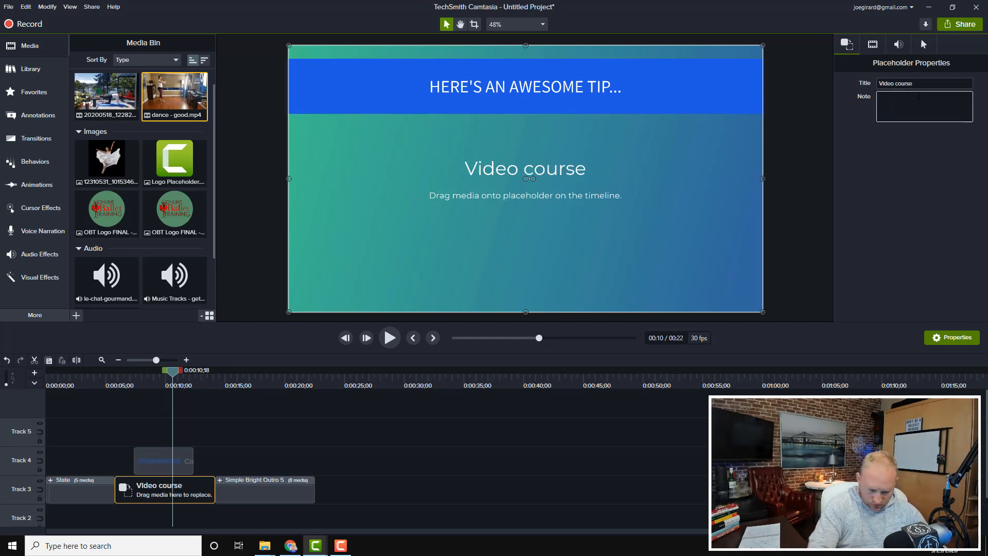
text(use a)
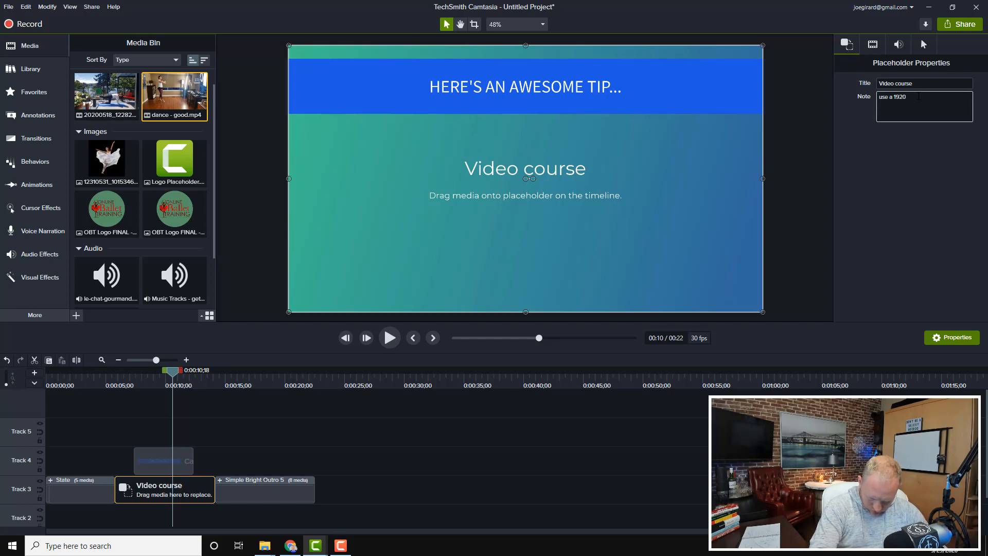
text( 1920x1080)
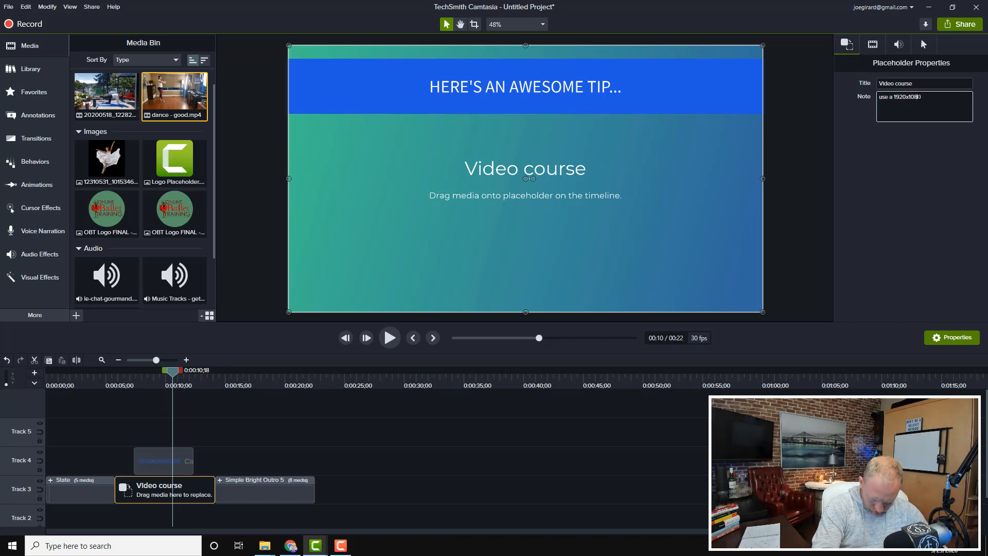
text(p video here)
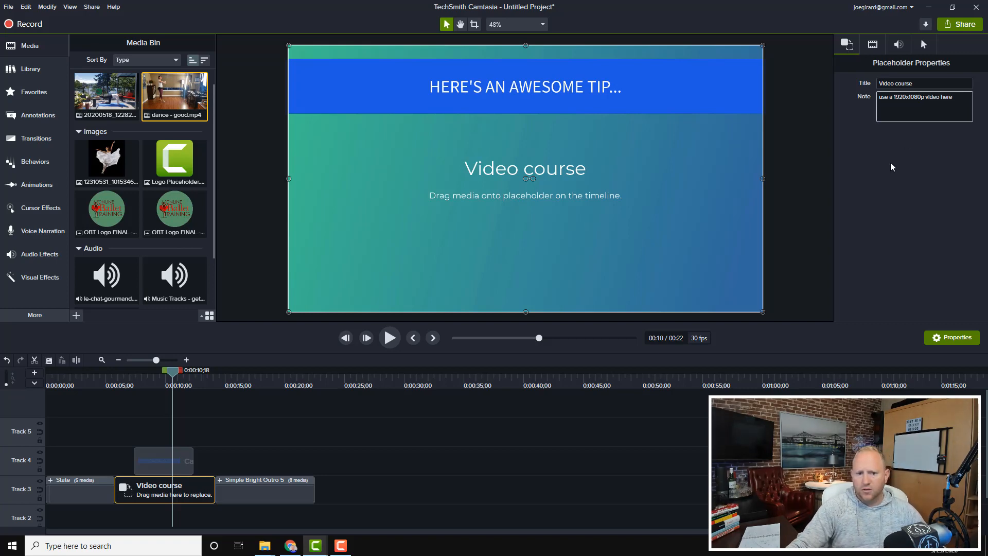
click(880, 247)
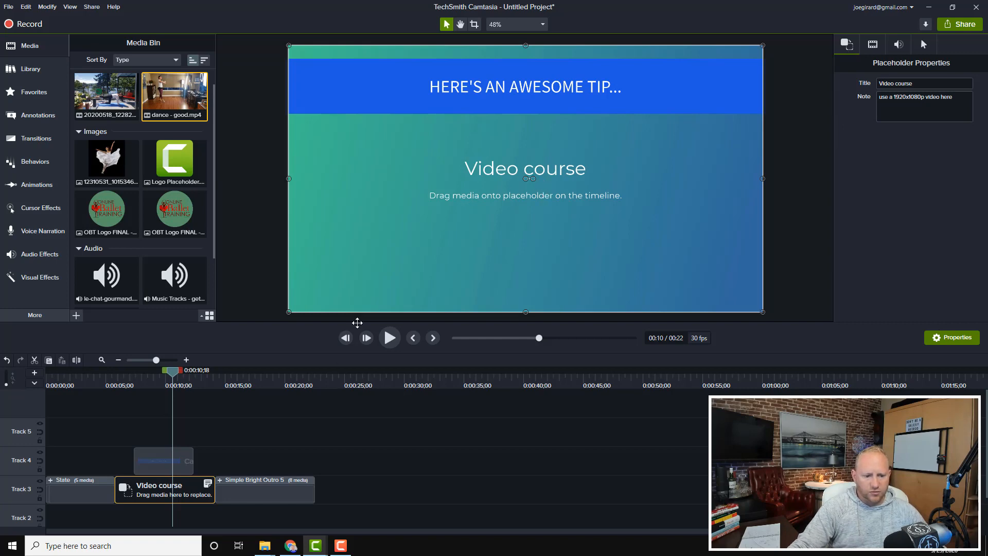
click(274, 444)
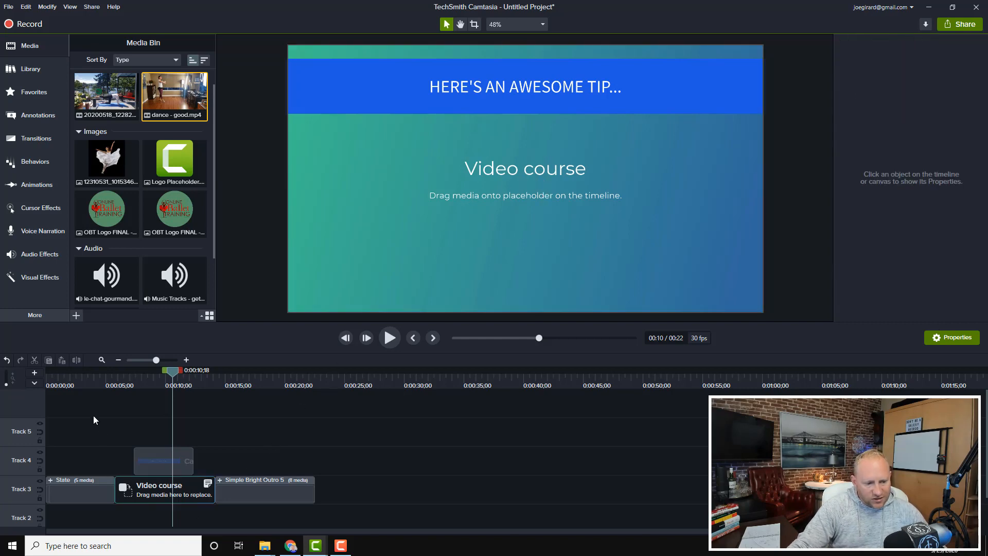
drag(92, 407, 299, 517)
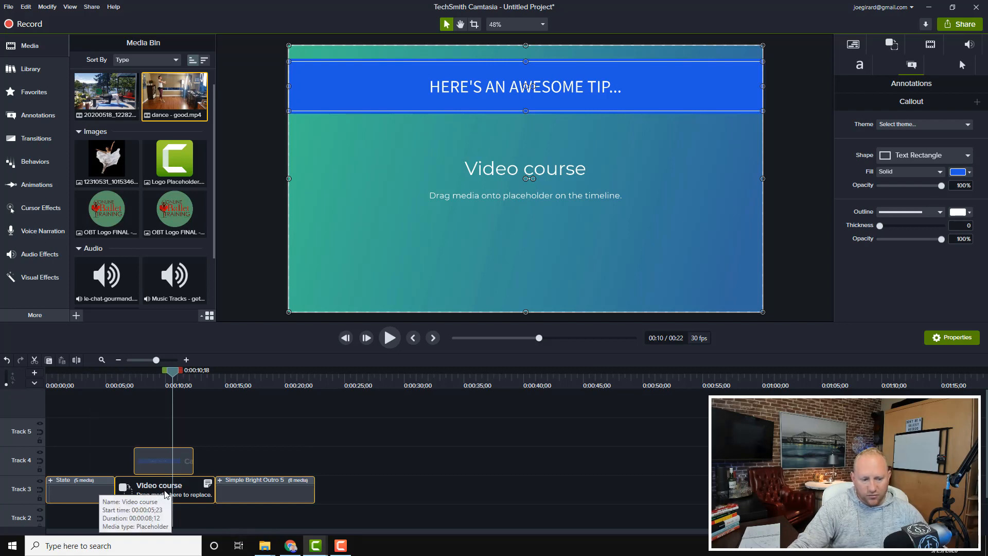
click(251, 446)
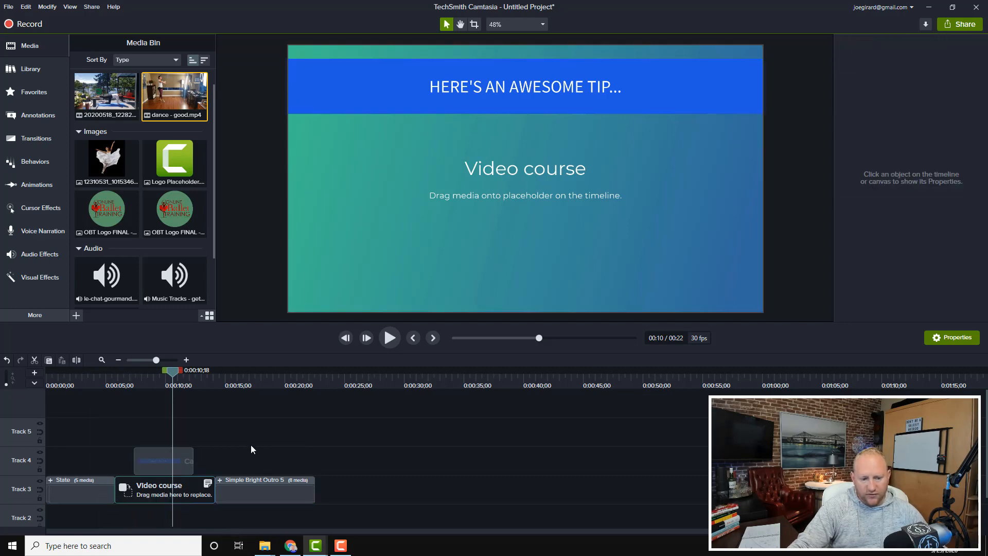
Step: Convert the tip callout on Track 4 to a placeholder titled "TITLE annotation"
click(155, 456)
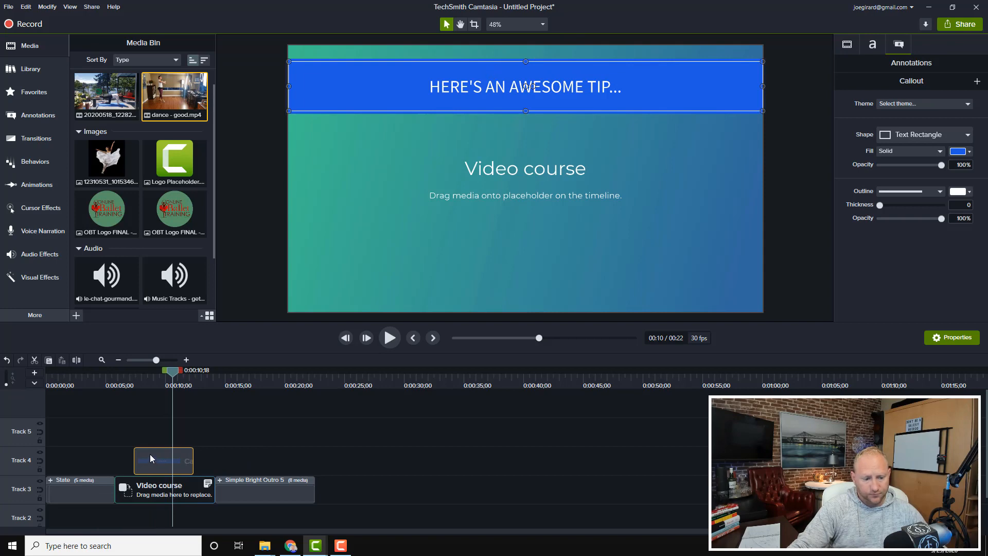
right_click(149, 456)
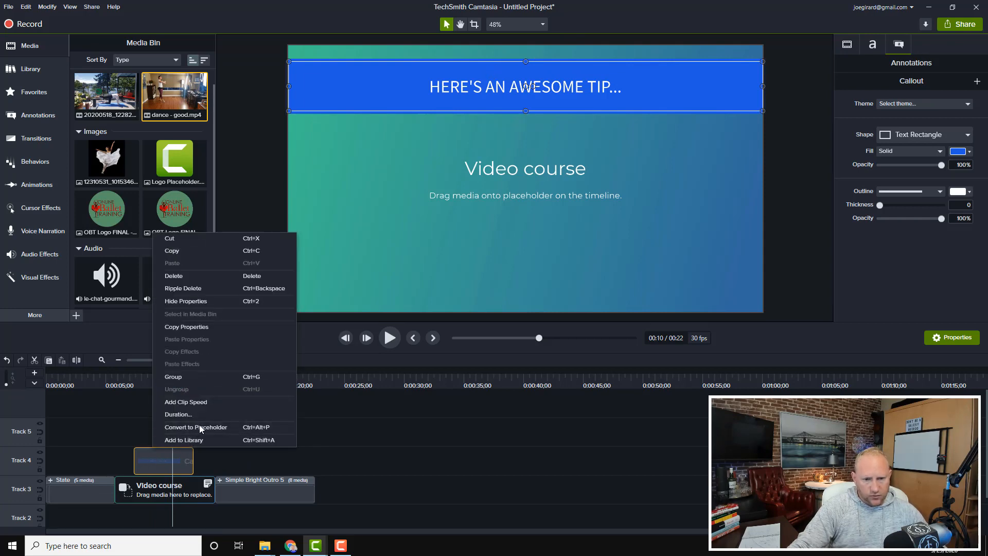
click(199, 427)
double_click(917, 83)
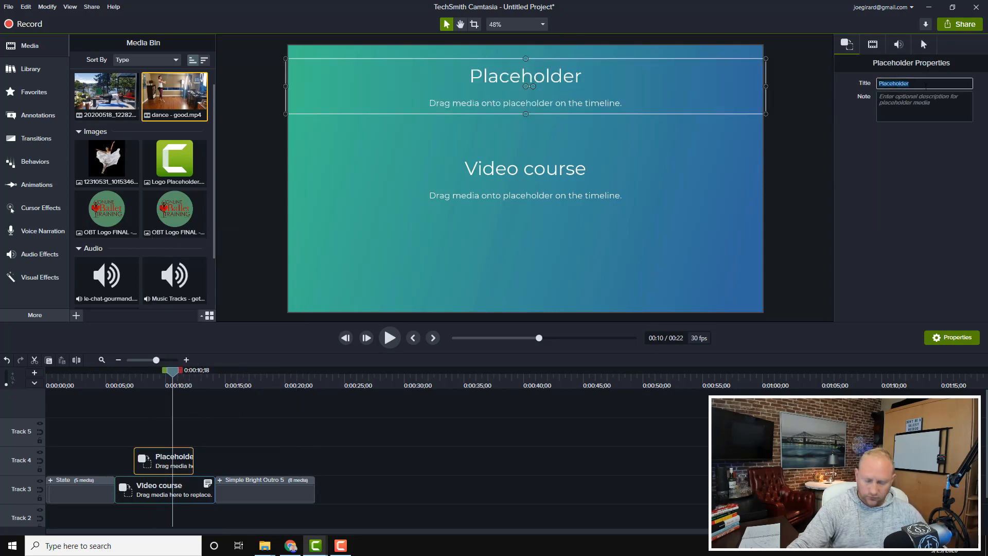
text(TITLE a)
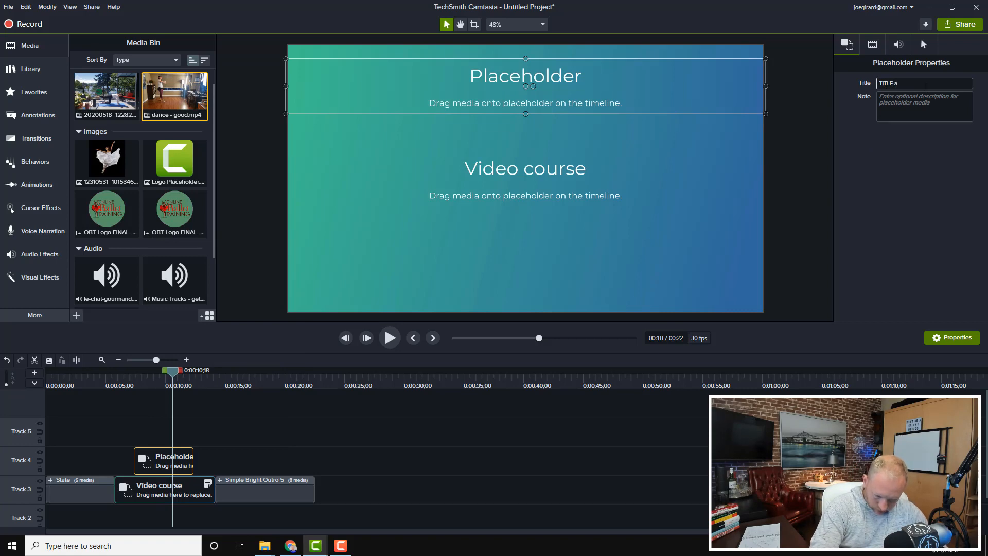
text(nnotation)
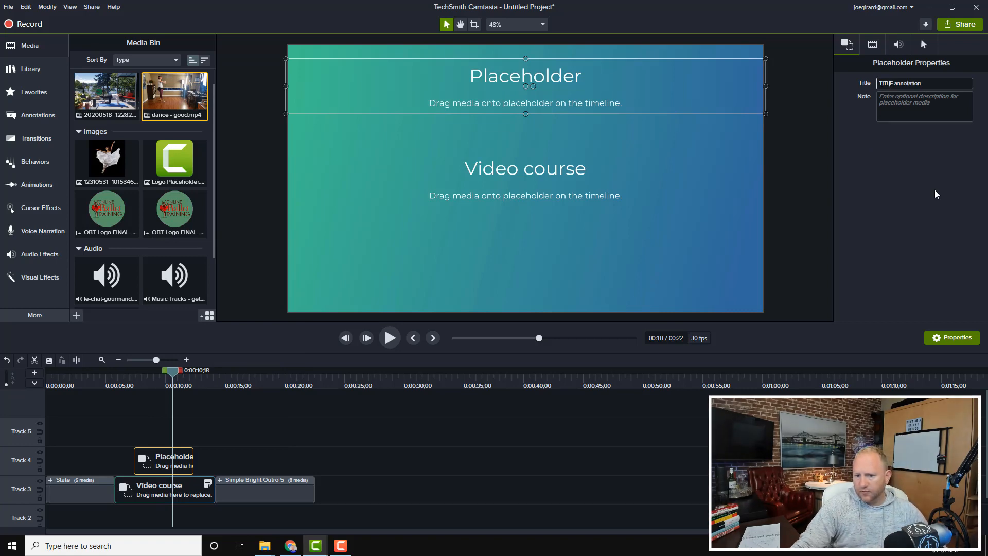
key(Return)
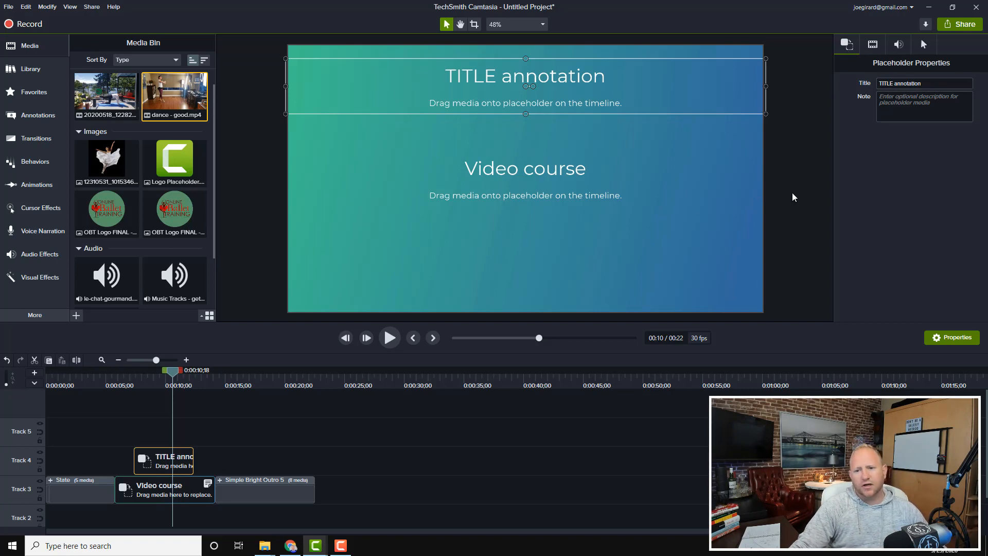
click(801, 215)
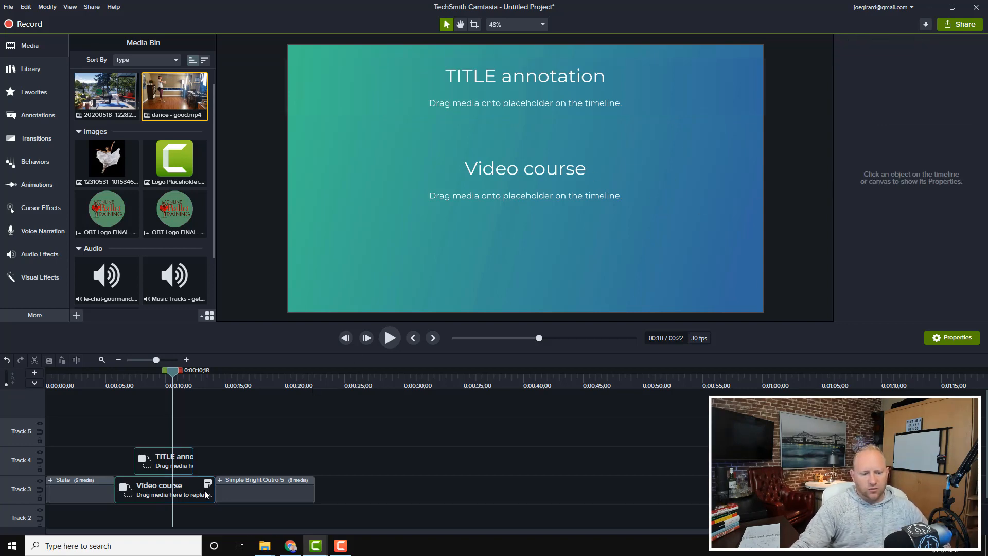
Step: Examine the options and properties available for the TITLE annotation and Video course placeholders on the canvas
click(685, 92)
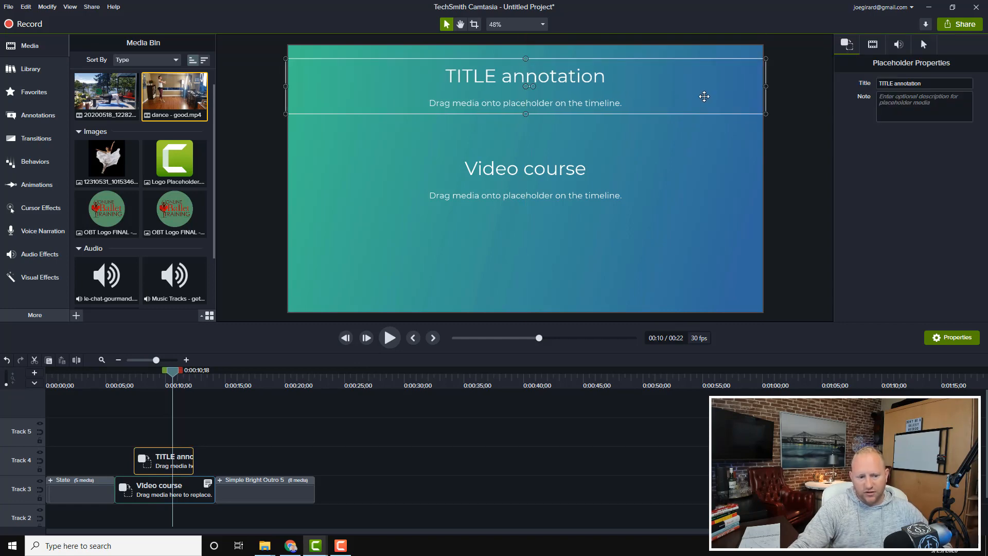
right_click(681, 105)
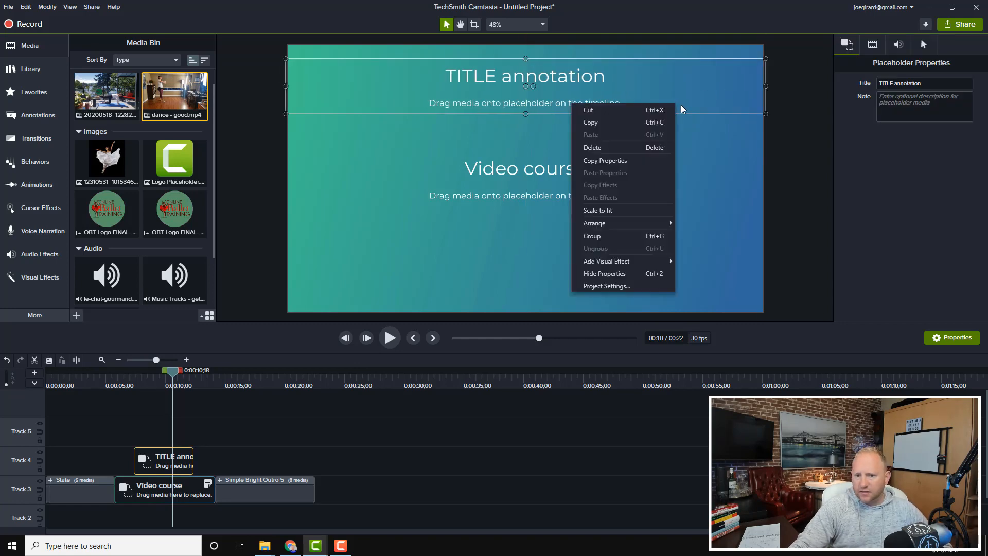
click(820, 225)
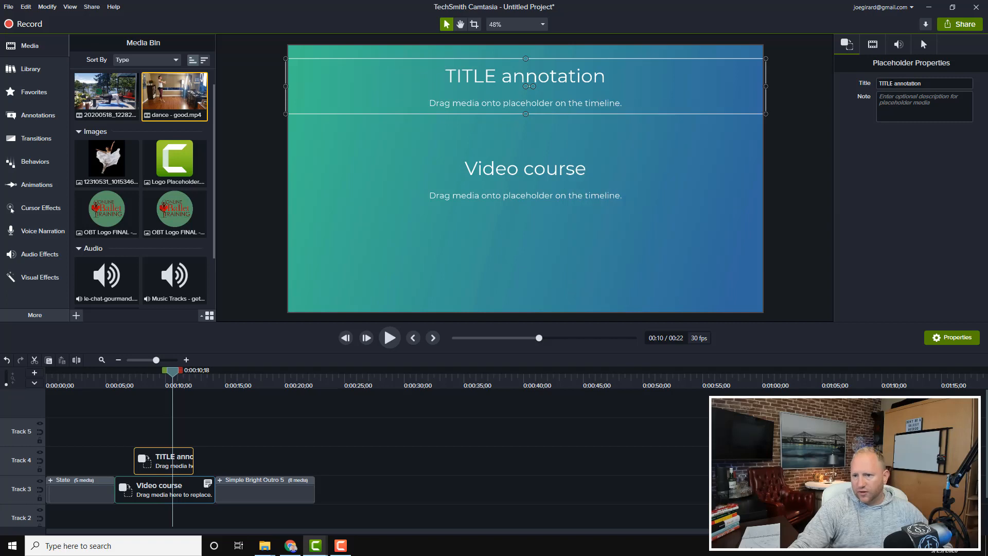
click(873, 46)
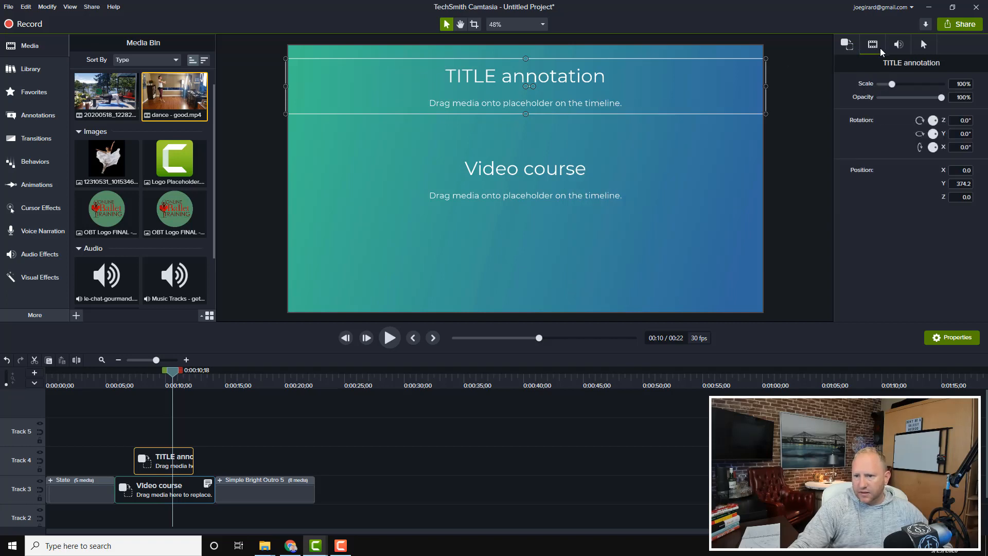
click(847, 44)
click(779, 126)
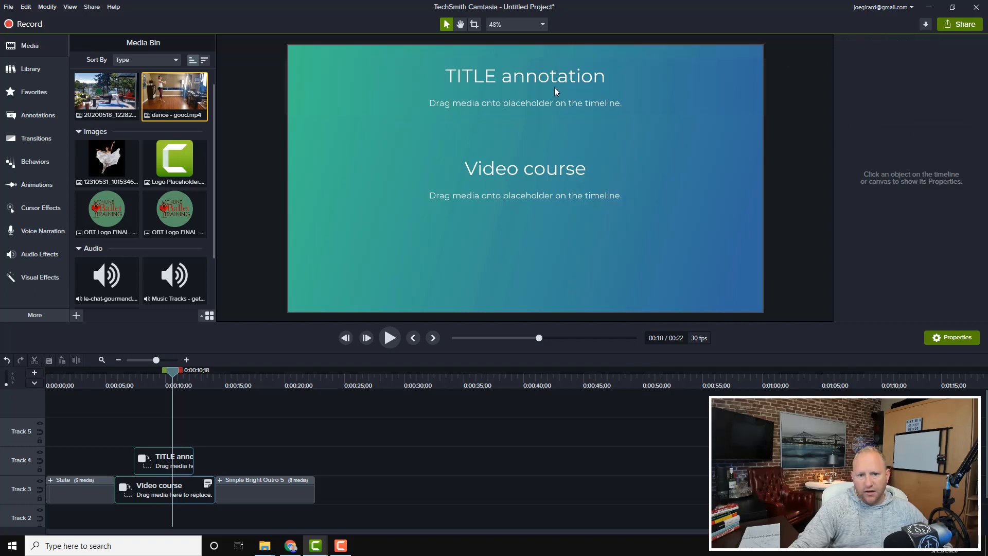
click(552, 87)
click(568, 199)
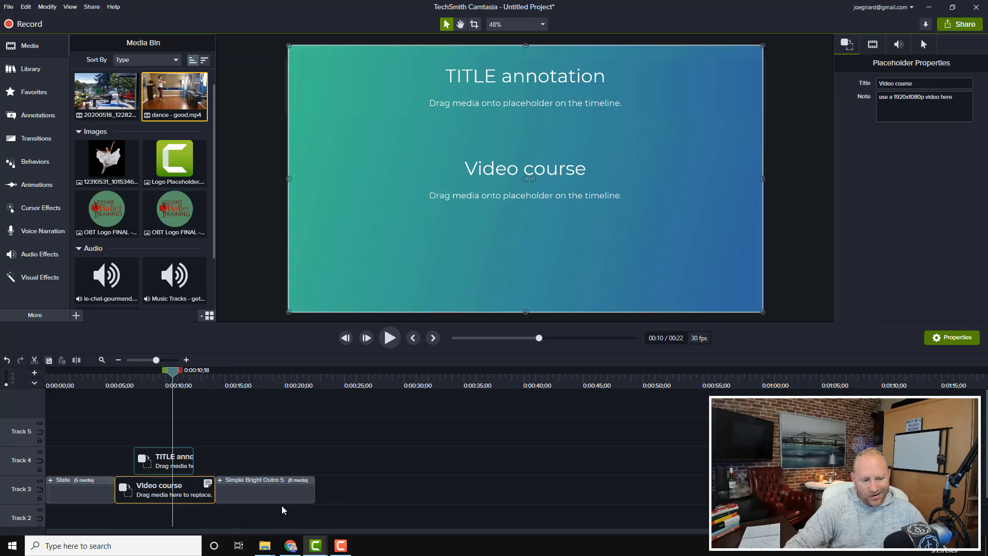
click(78, 436)
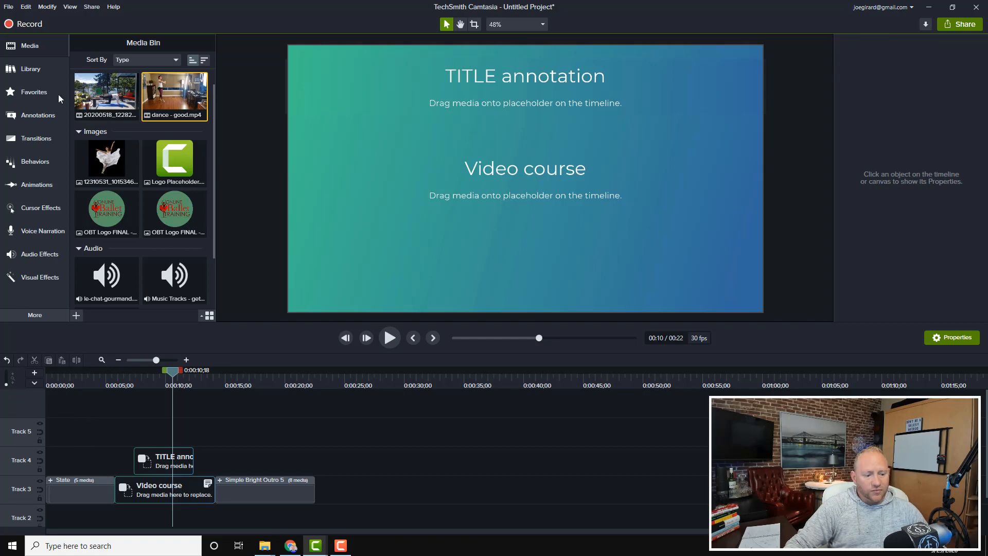
Step: Look through the project's template-saving and export options, including zipped project, project for Mac and package
click(9, 6)
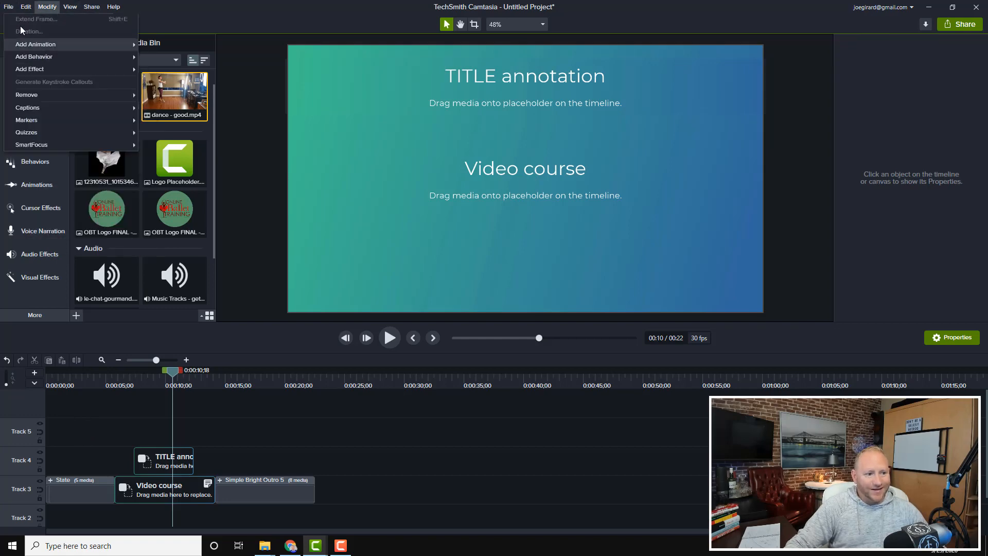
mouse_move(48, 119)
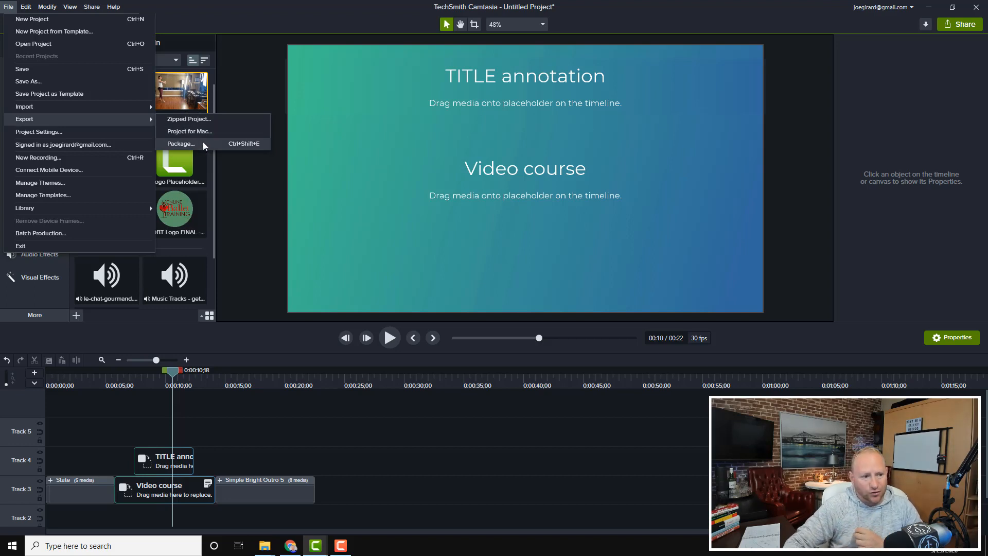
click(8, 6)
click(8, 7)
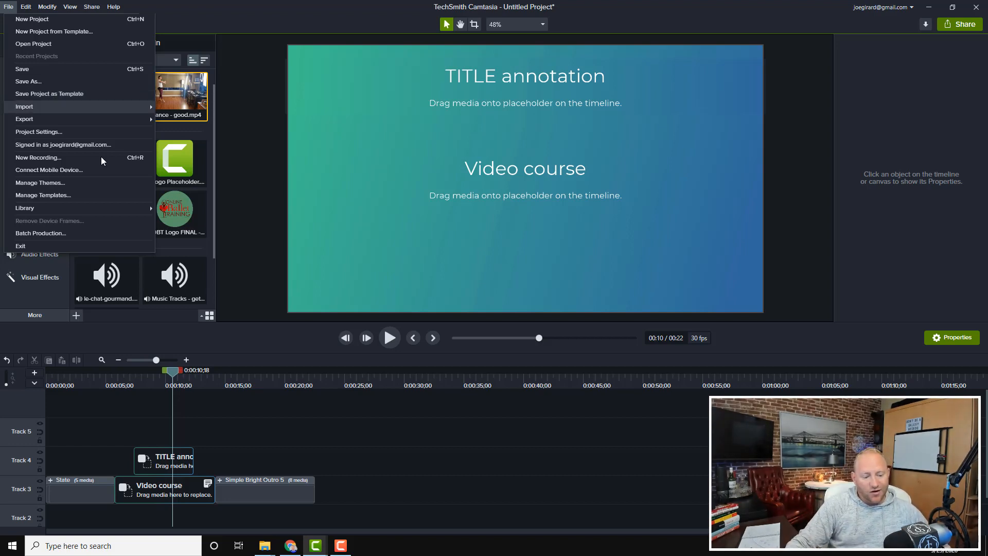
click(337, 434)
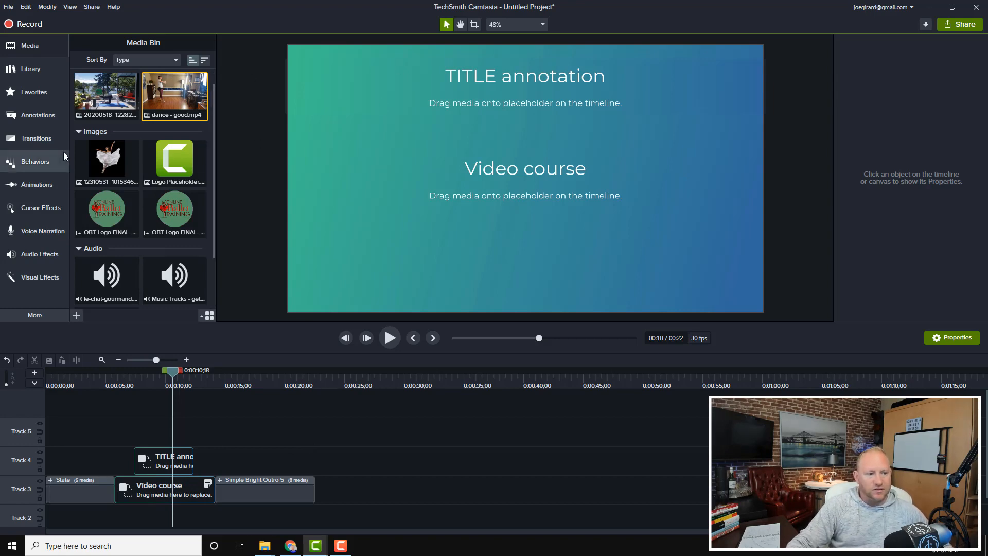
Step: Undo the renaming and placeholder conversion of the tip callout on Track 4
click(26, 141)
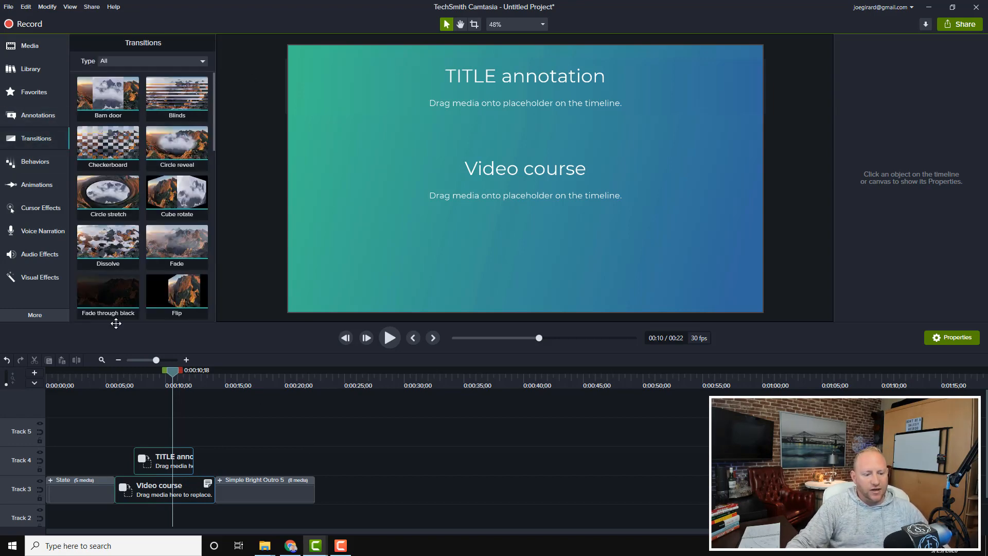
click(158, 461)
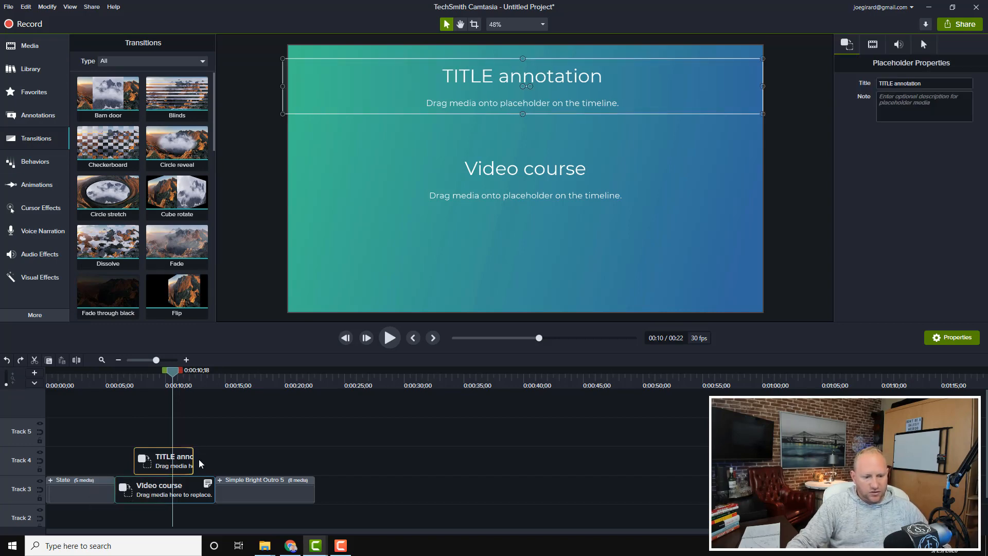
key(ctrl+z)
key(ctrl+z)
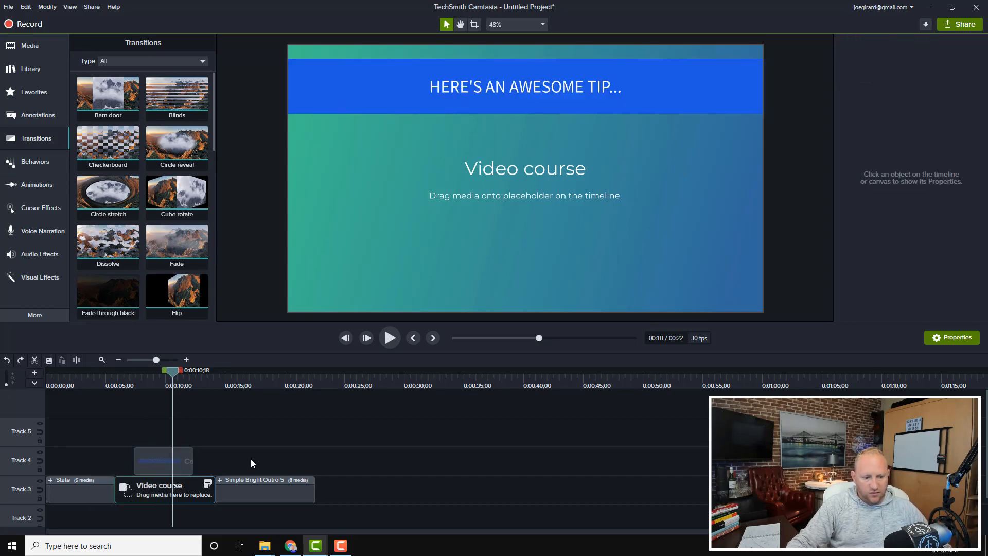
click(396, 112)
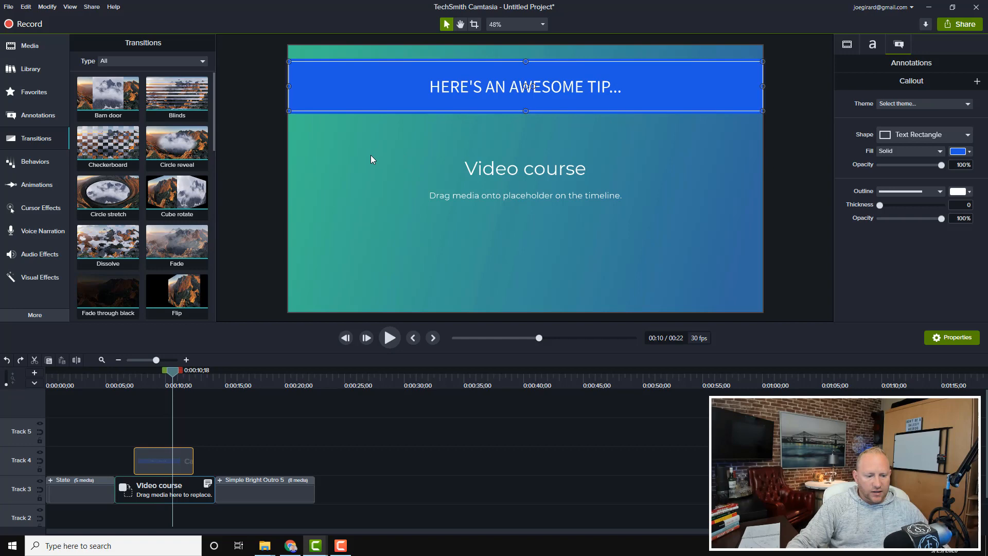
right_click(159, 464)
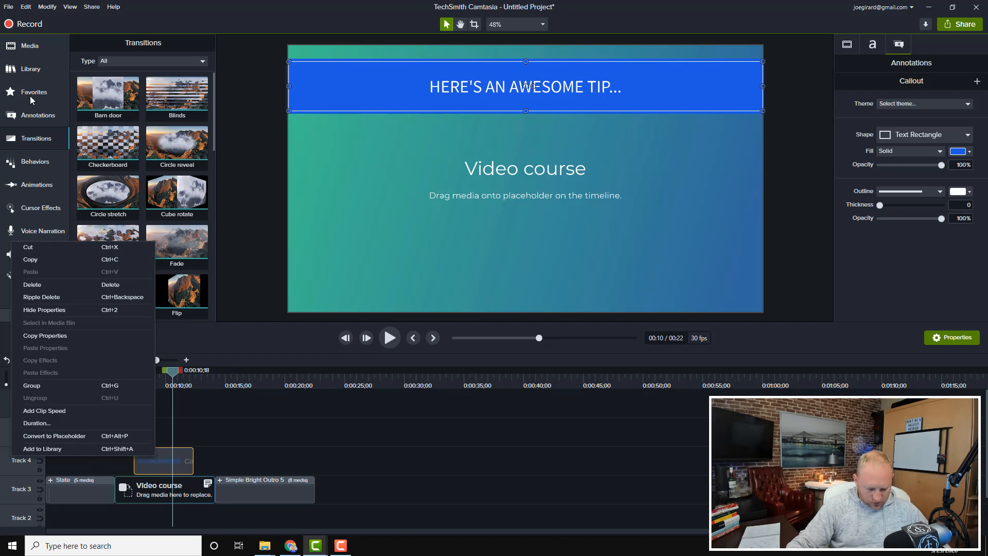
key(Escape)
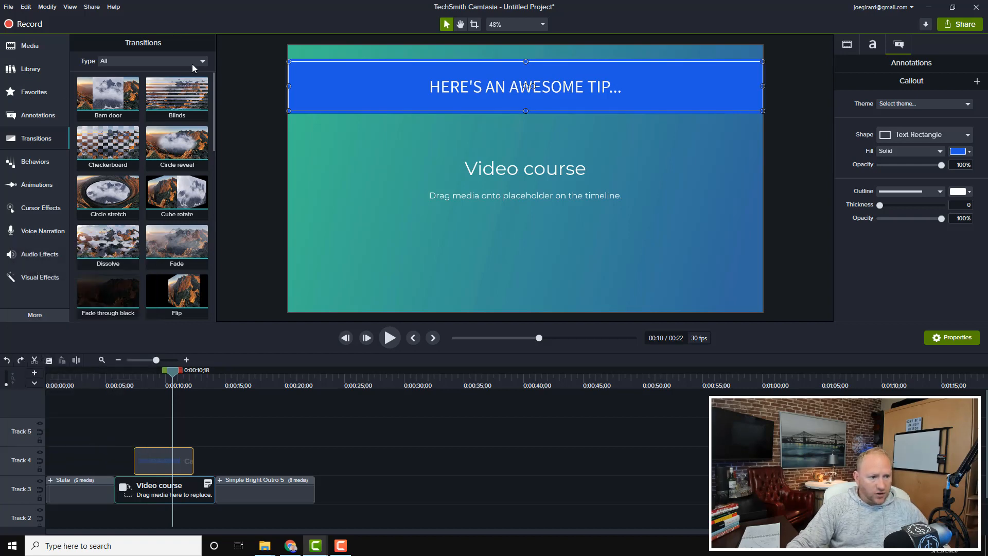
Step: Mark the blue rectangle callout style as a favorite and show it among the favorites
click(32, 115)
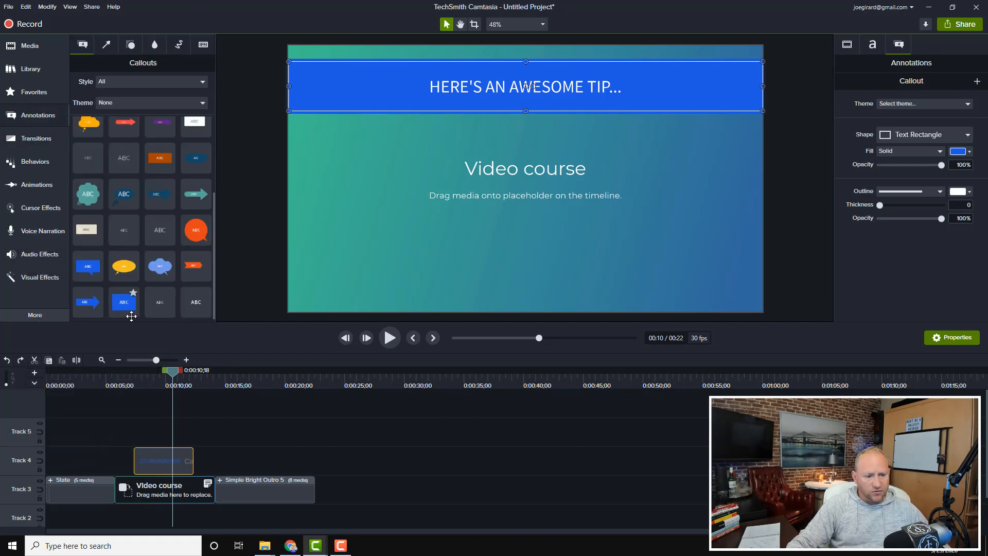
click(133, 292)
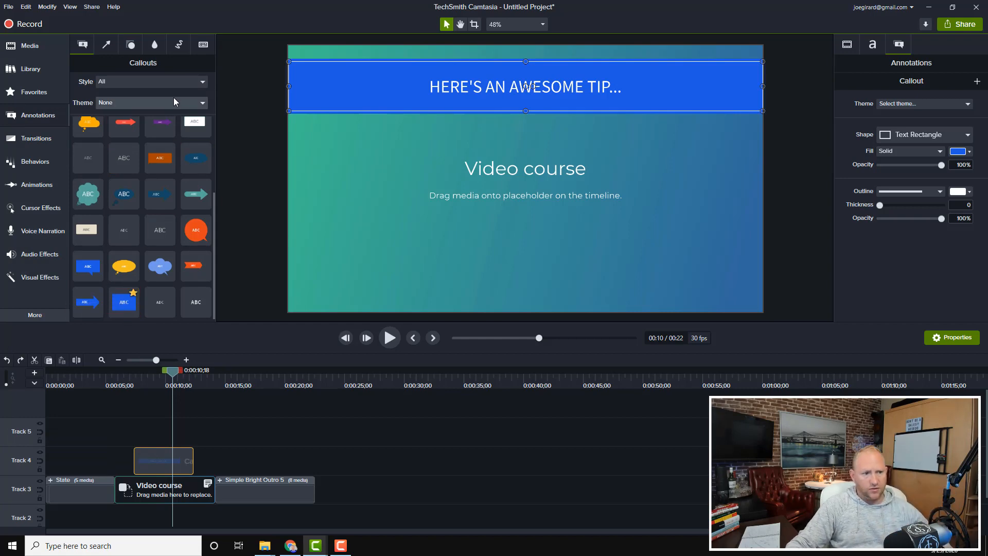
click(180, 83)
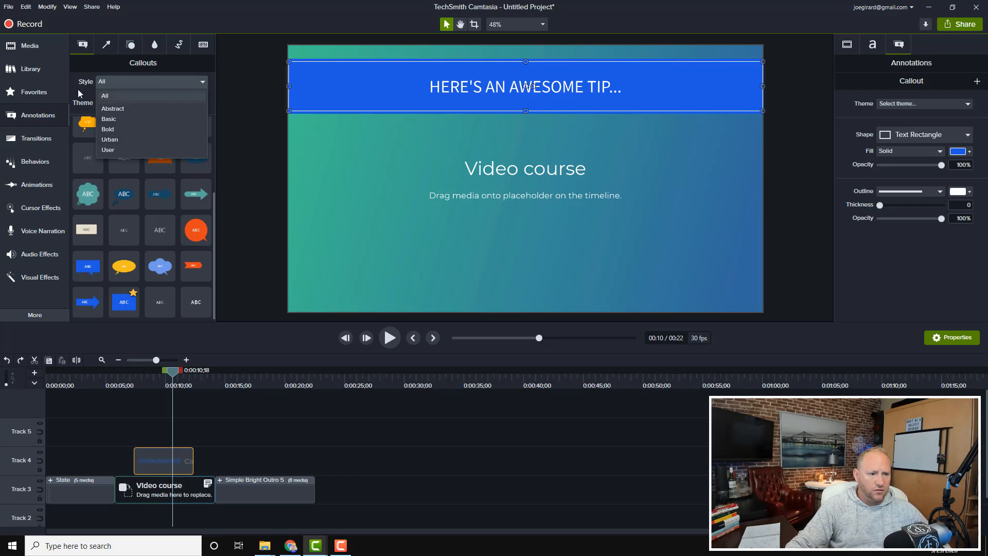
click(106, 96)
click(96, 103)
click(96, 103)
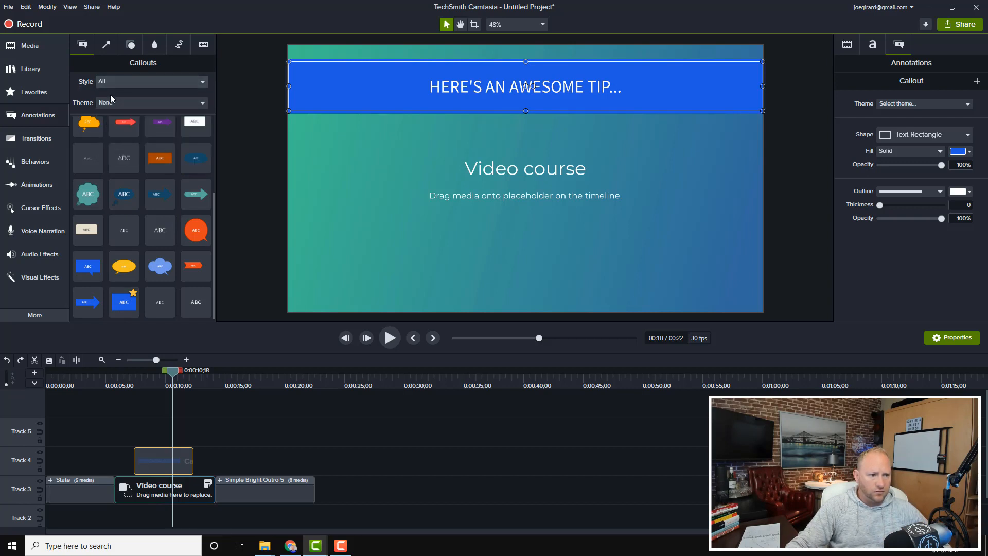
click(47, 93)
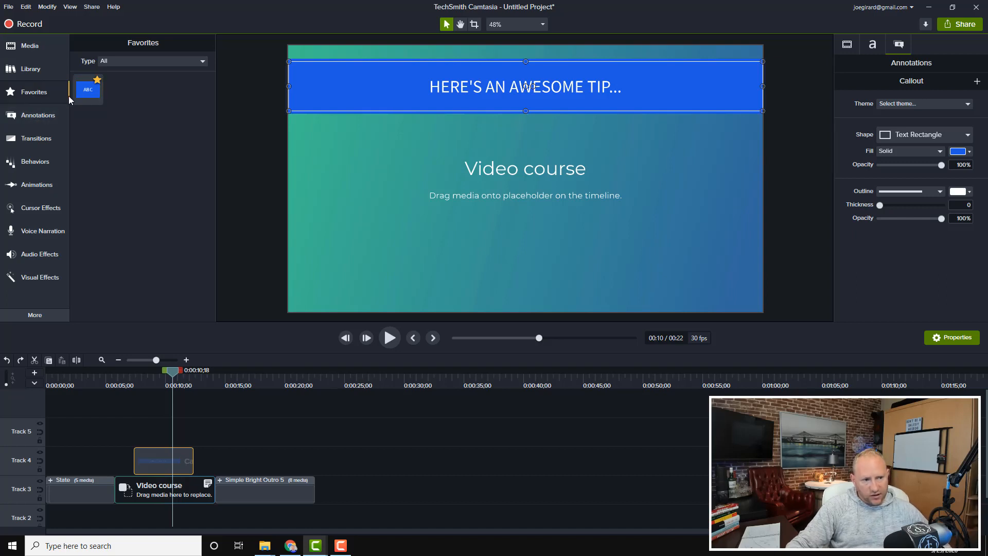
Step: Mark the Fade and Glow transitions as favorites
click(37, 138)
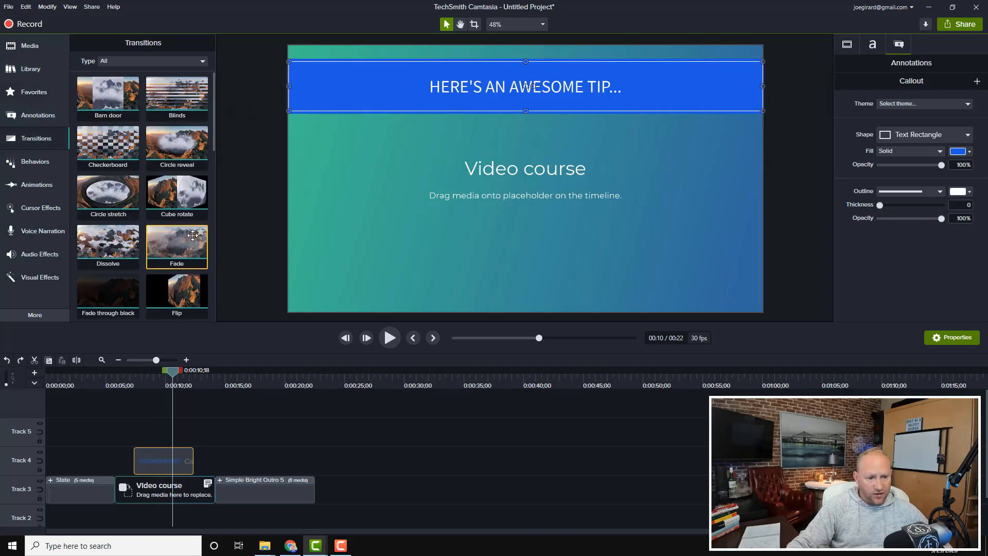
click(201, 232)
scroll(202, 247, down, 2)
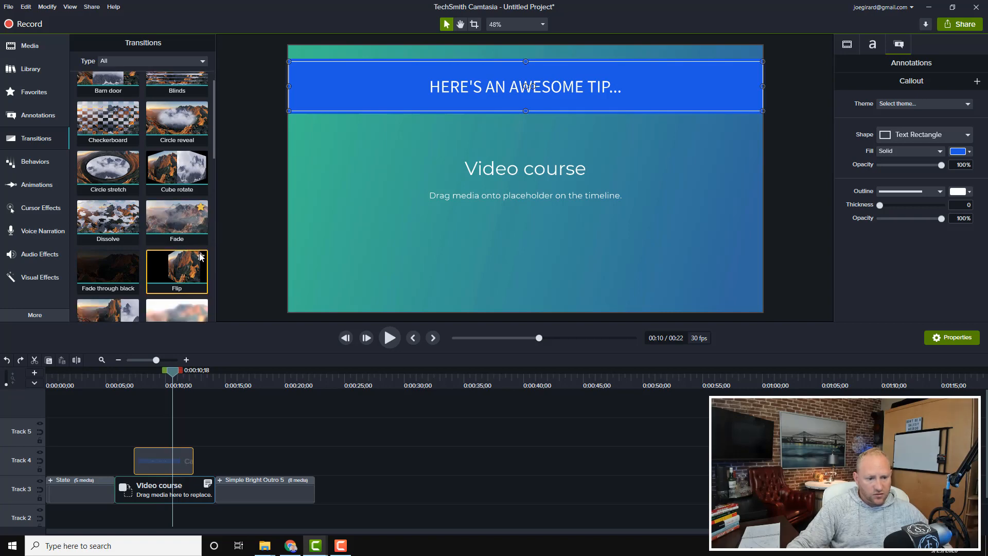
click(202, 282)
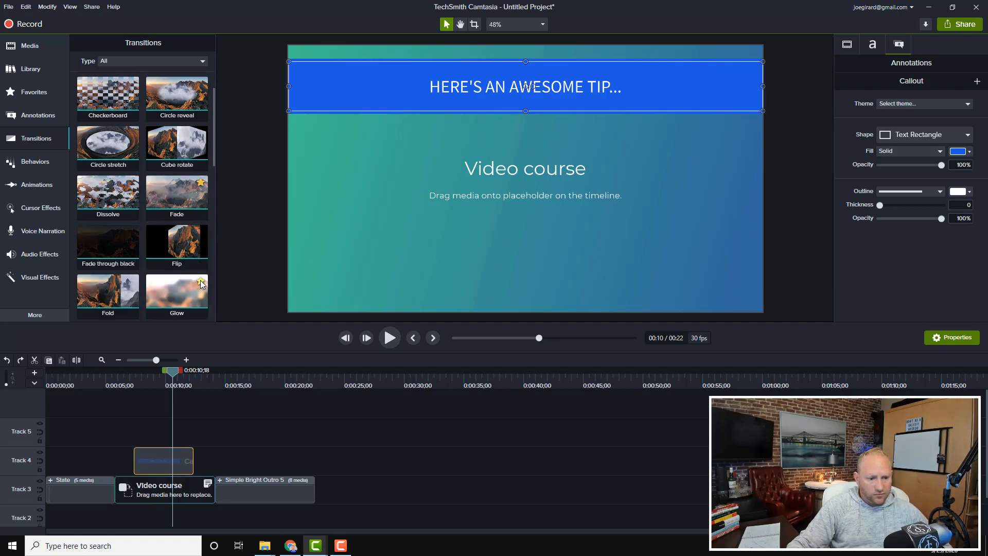
scroll(202, 283, down, 3)
scroll(200, 268, down, 4)
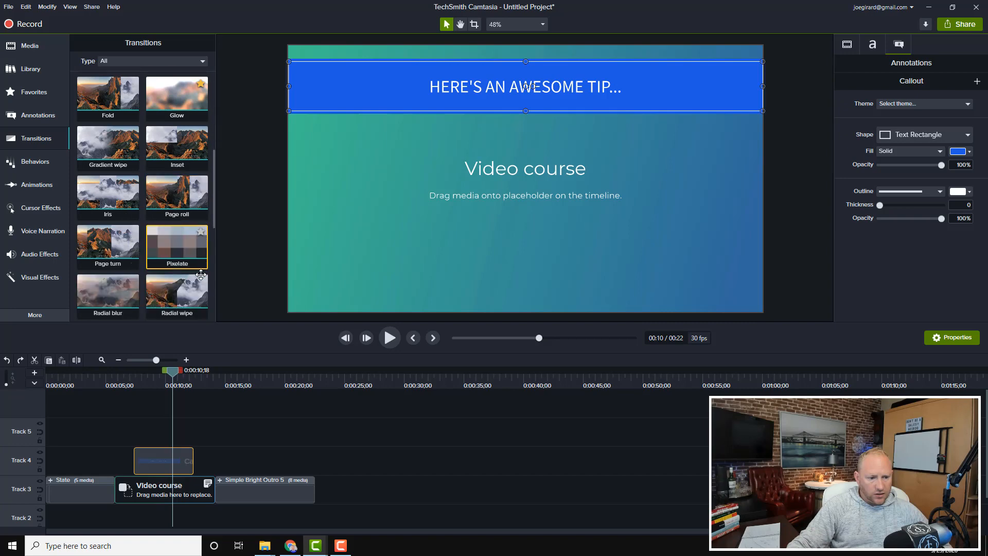
Step: Add the Pixelate and Whip spin transitions to the favorites as well
click(201, 183)
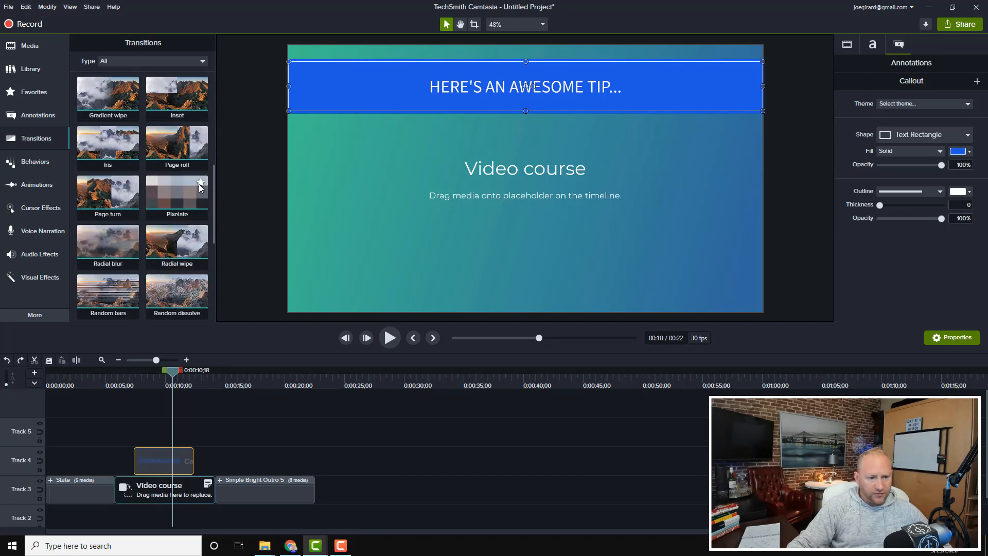
scroll(196, 232, down, 4)
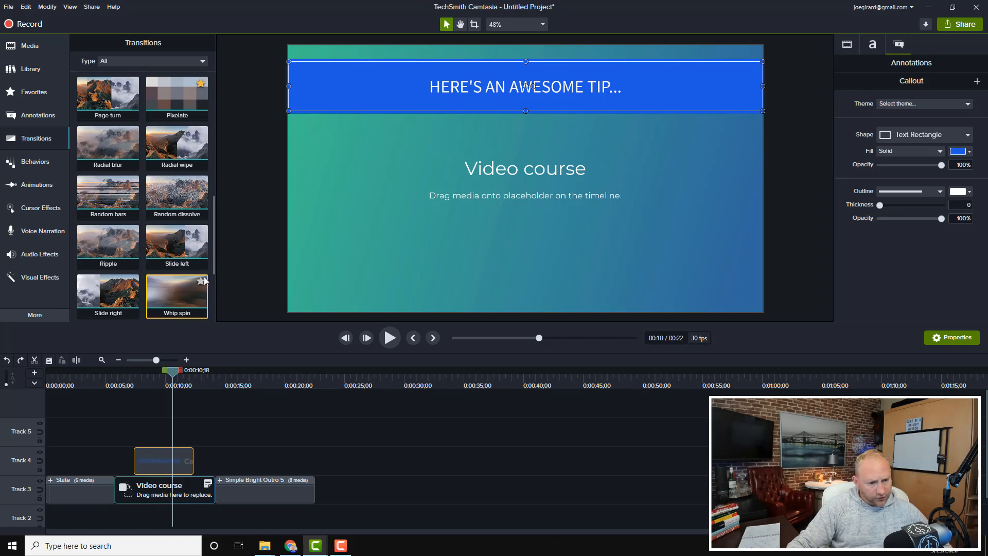
click(201, 281)
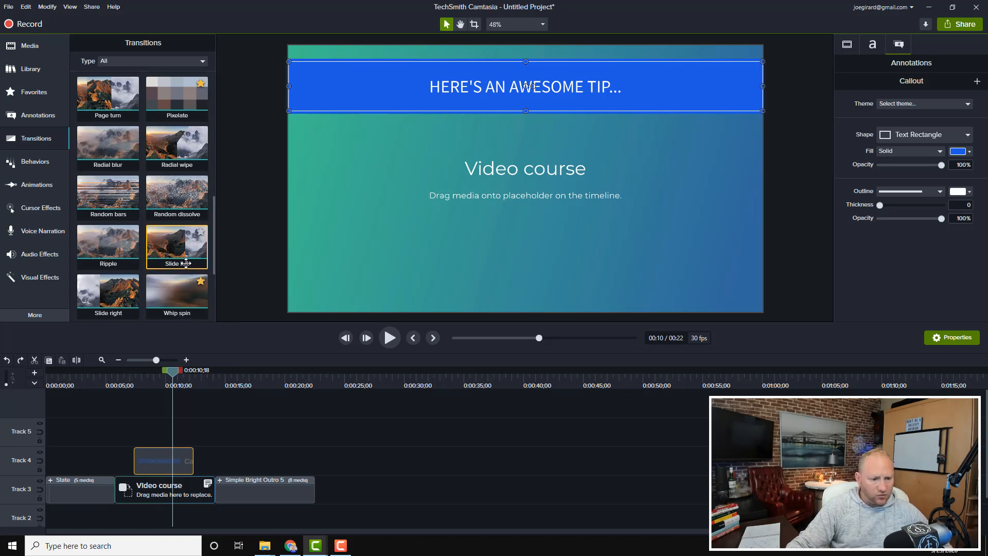
scroll(211, 236, down, 1)
scroll(222, 216, down, 3)
scroll(221, 221, up, 4)
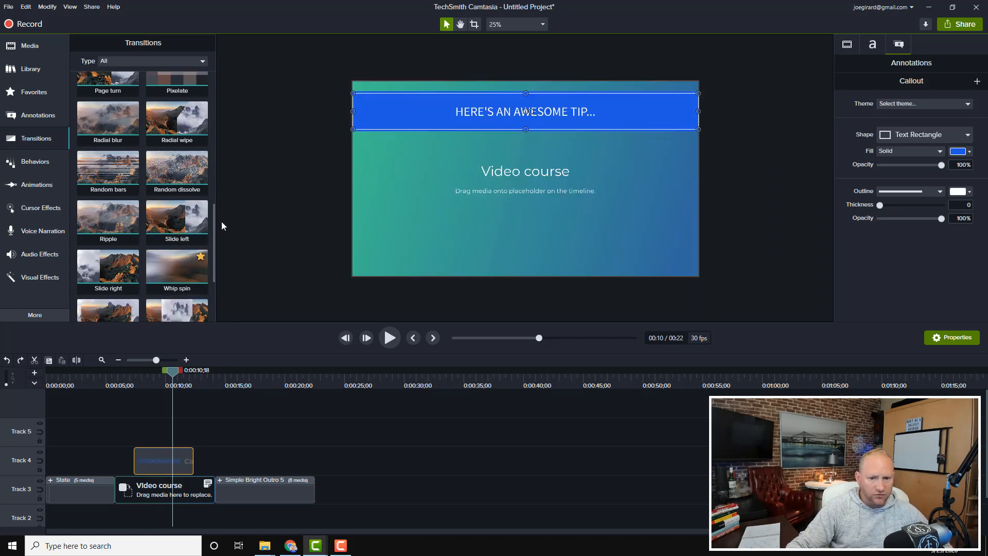
scroll(226, 221, down, 1)
click(236, 219)
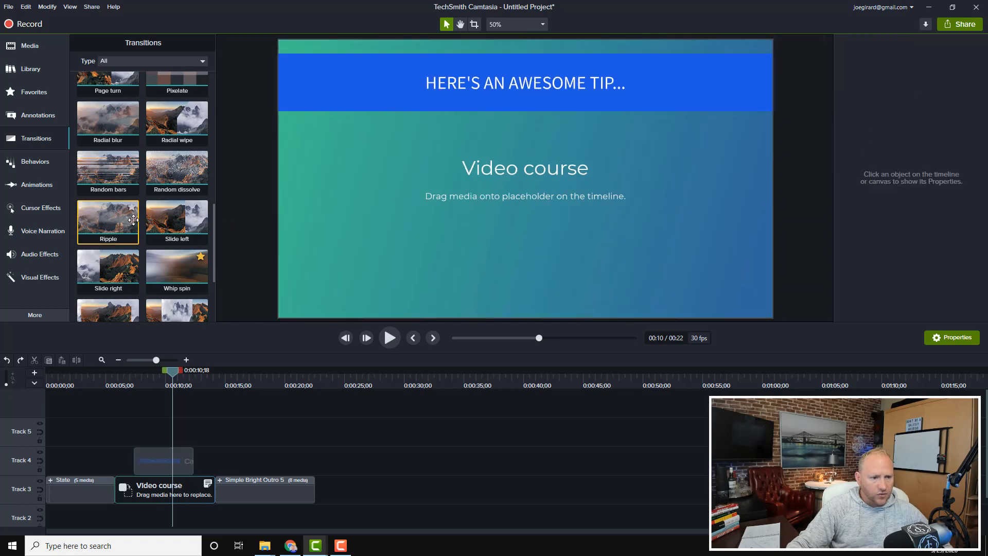
scroll(130, 217, up, 5)
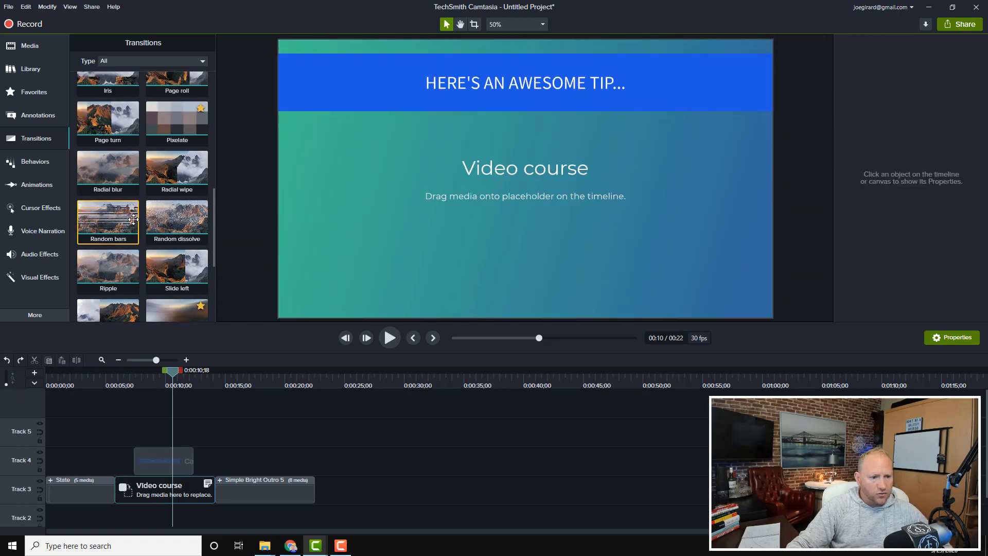
Step: Review the favorites filtered by Annotations and by Transitions, and return the type filter to All
click(35, 93)
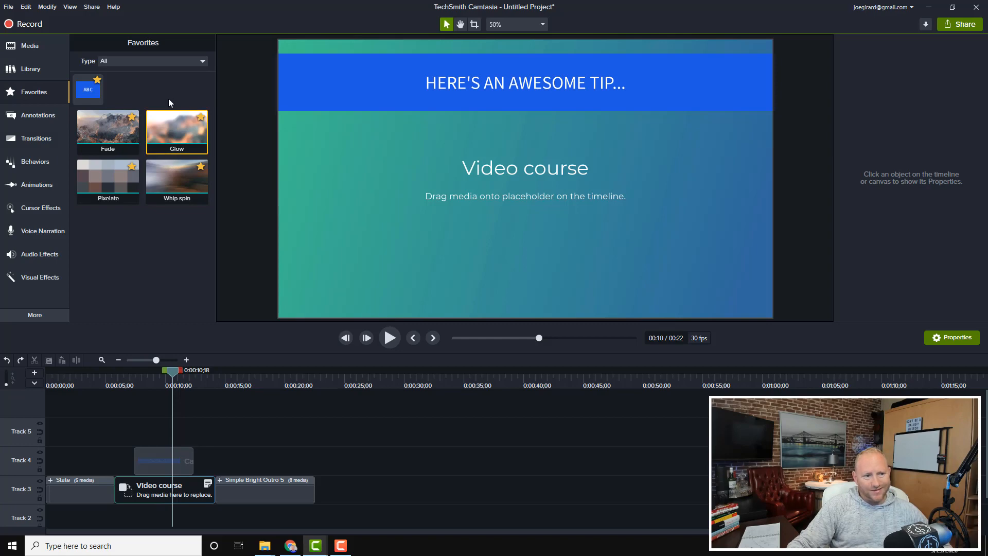
click(188, 60)
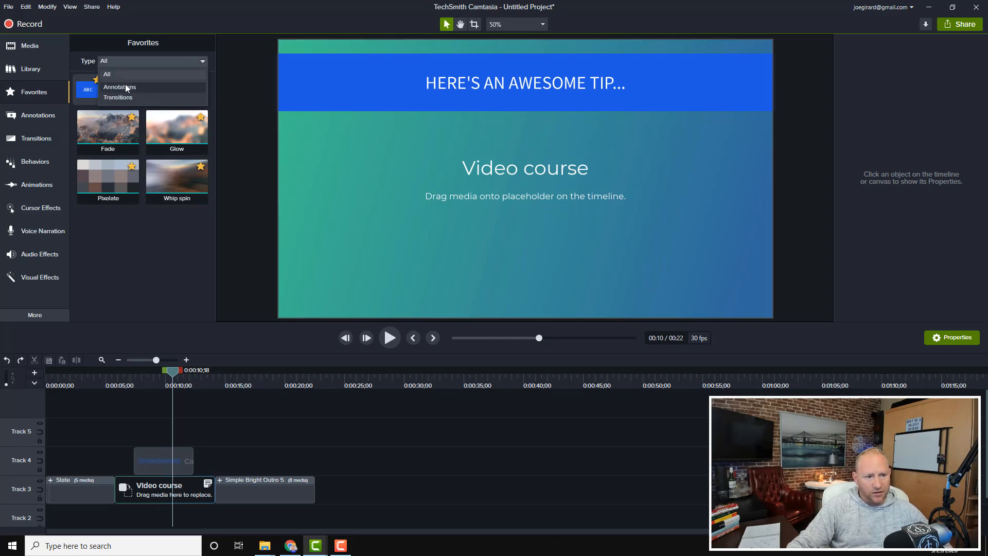
click(125, 87)
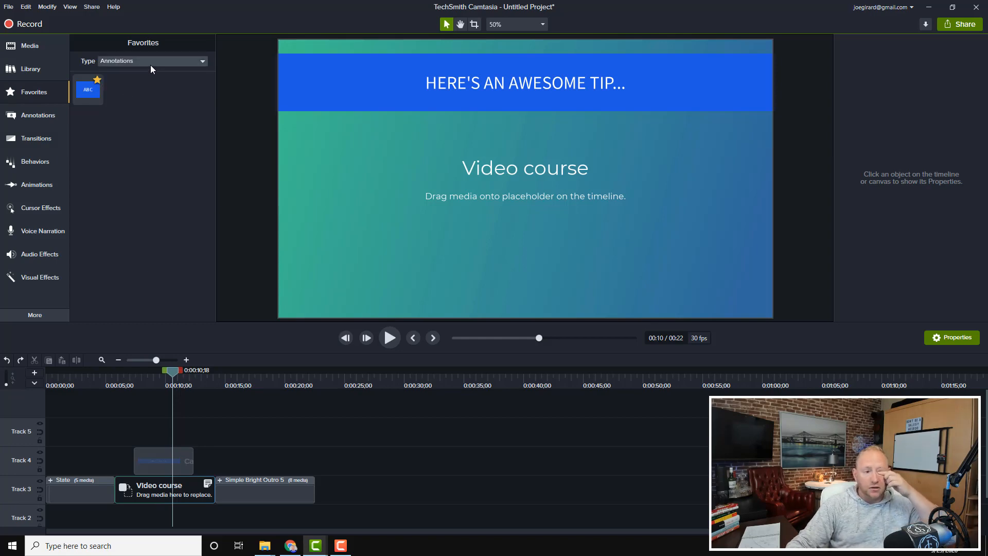
click(150, 63)
click(138, 97)
click(159, 59)
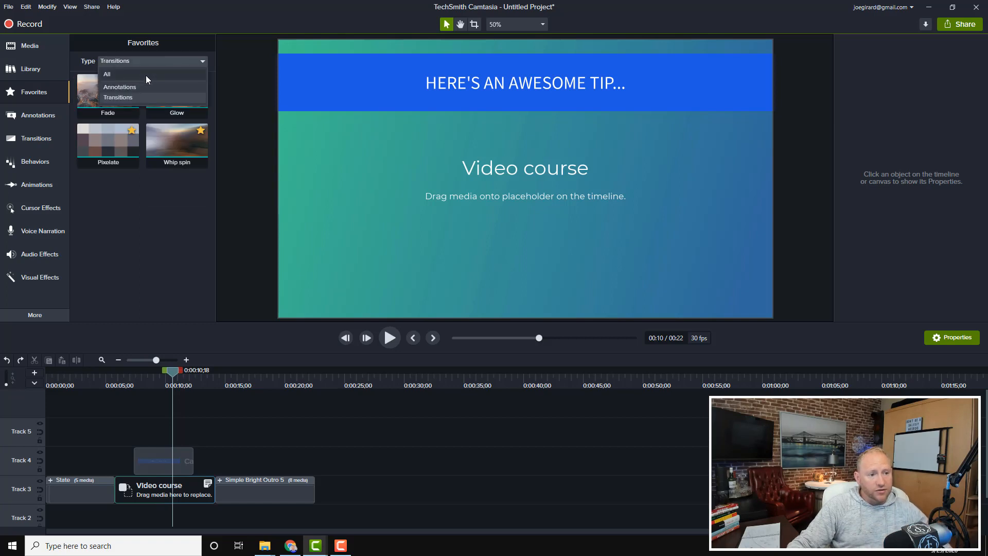
click(146, 76)
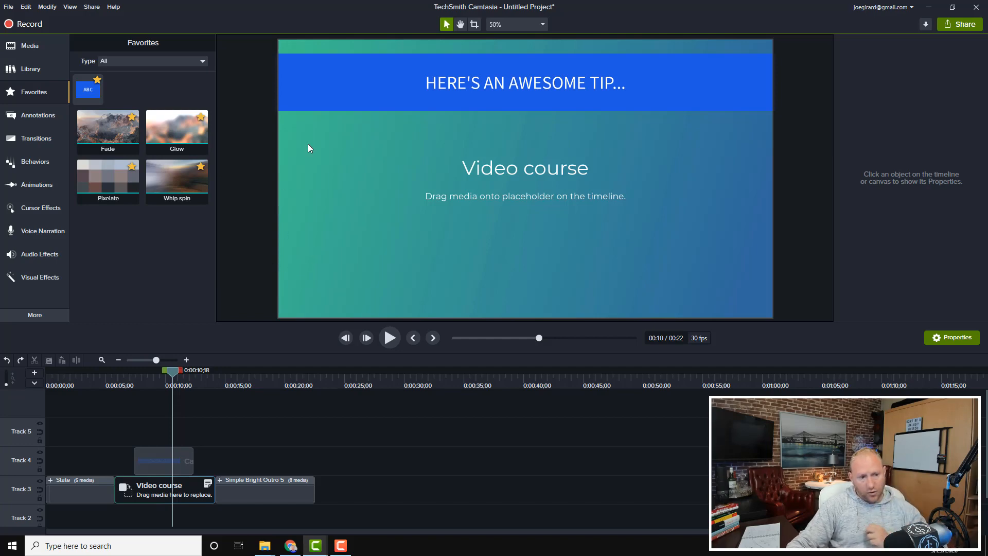
Step: Examine the project's export options for a zipped project, project for Mac and package, leaving them without exporting
click(26, 7)
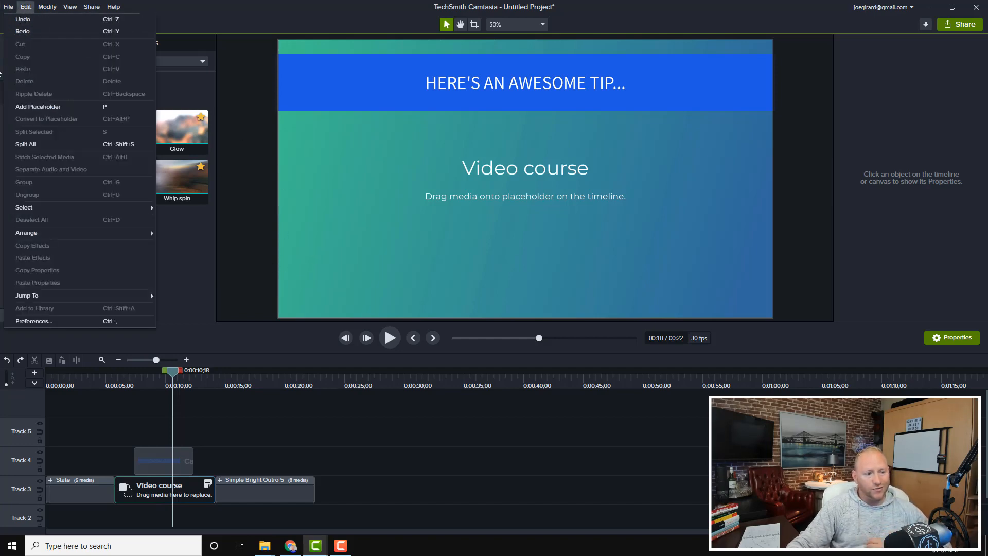
click(9, 7)
click(8, 7)
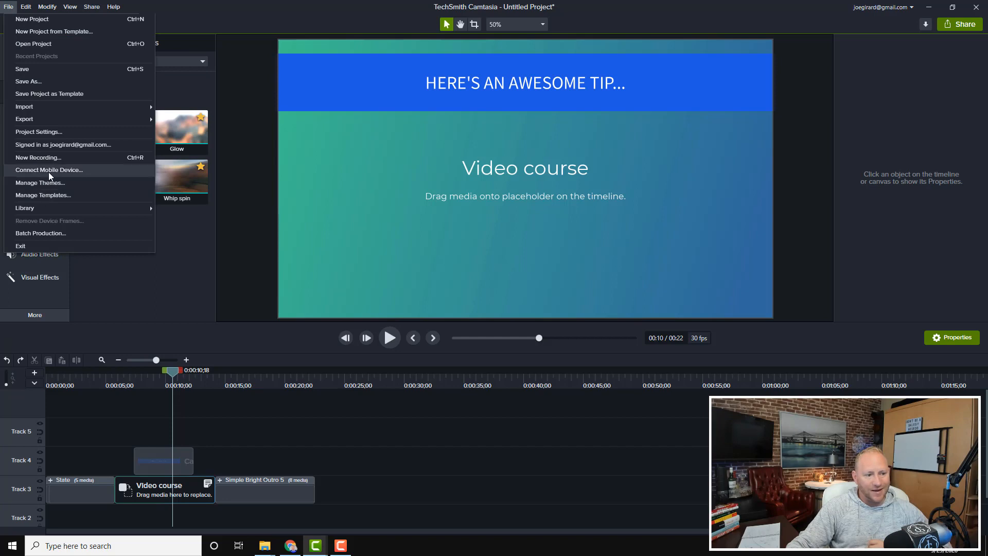
mouse_move(121, 122)
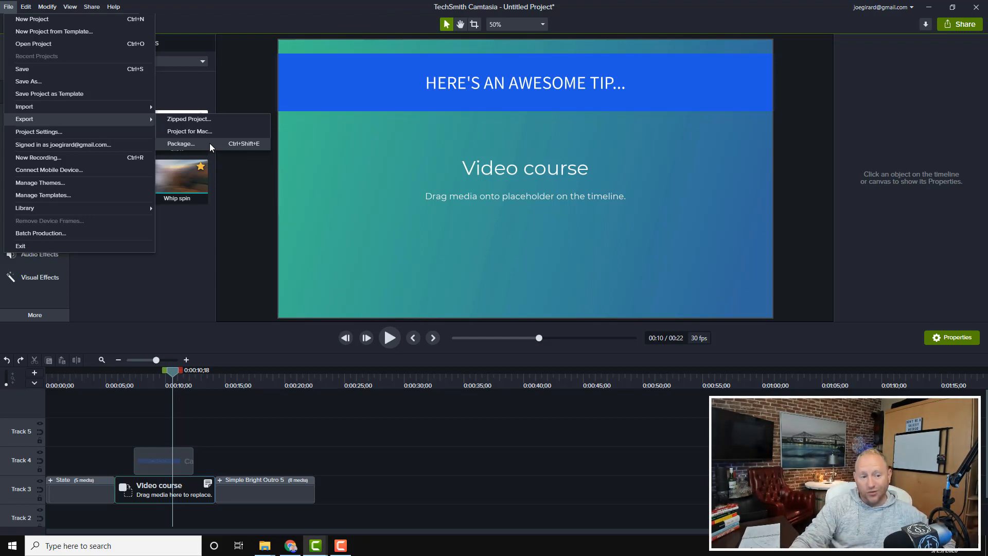
click(256, 26)
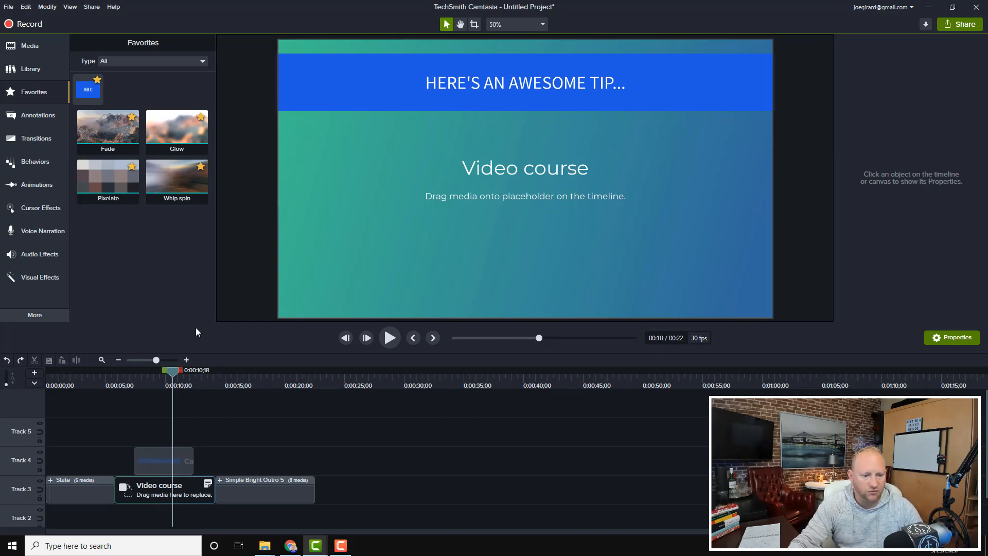
Step: Detach the timeline into its own window, move it up over the canvas, and reattach it to the editor
click(254, 375)
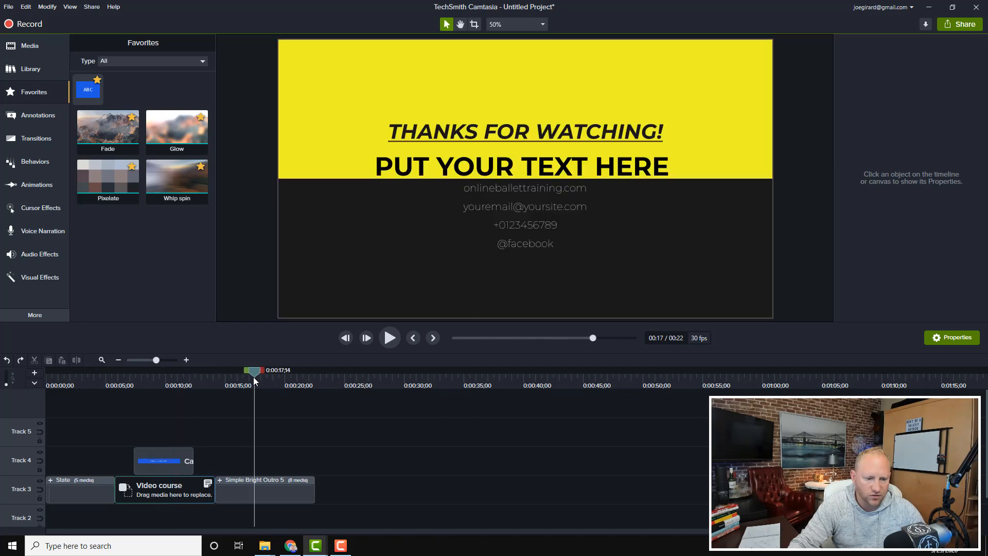
right_click(299, 402)
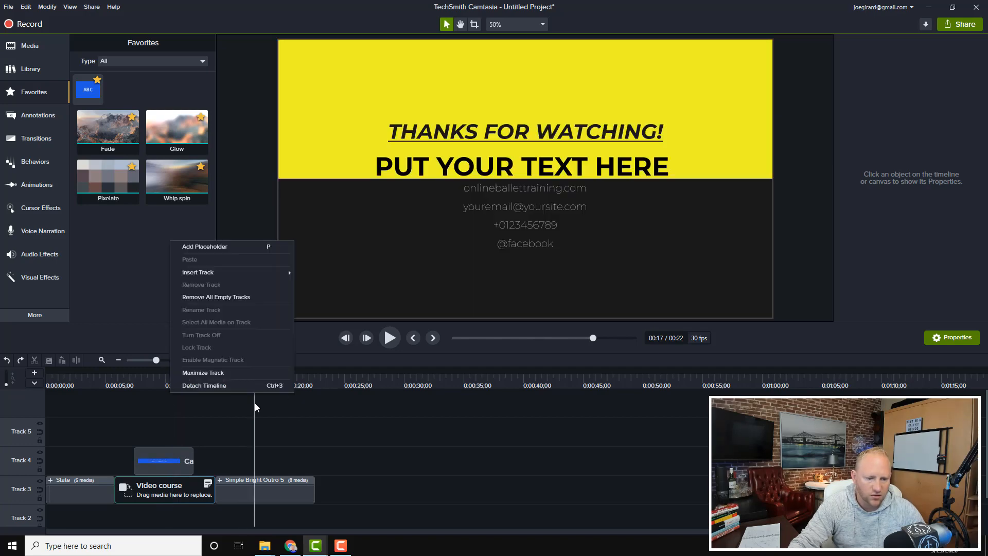
click(224, 386)
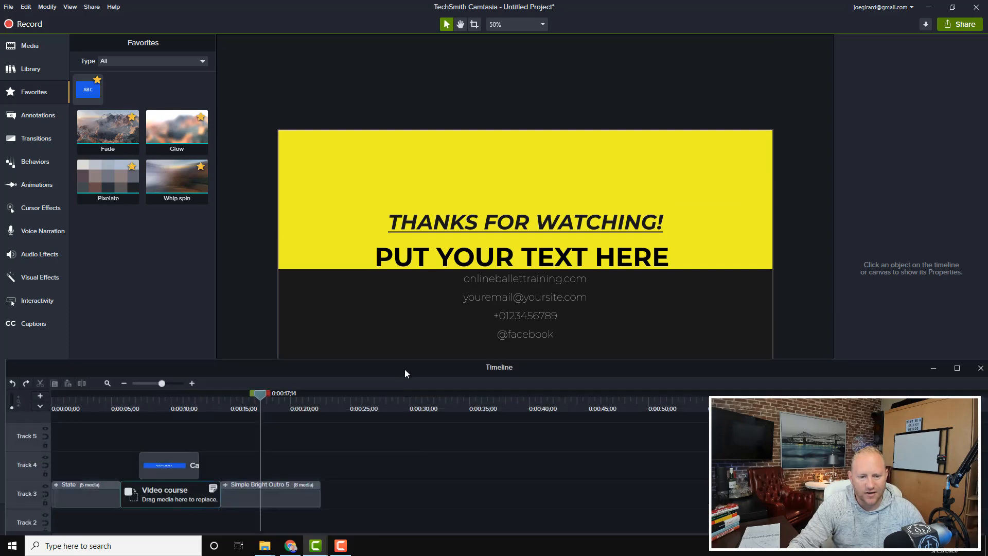
drag(405, 370, 416, 310)
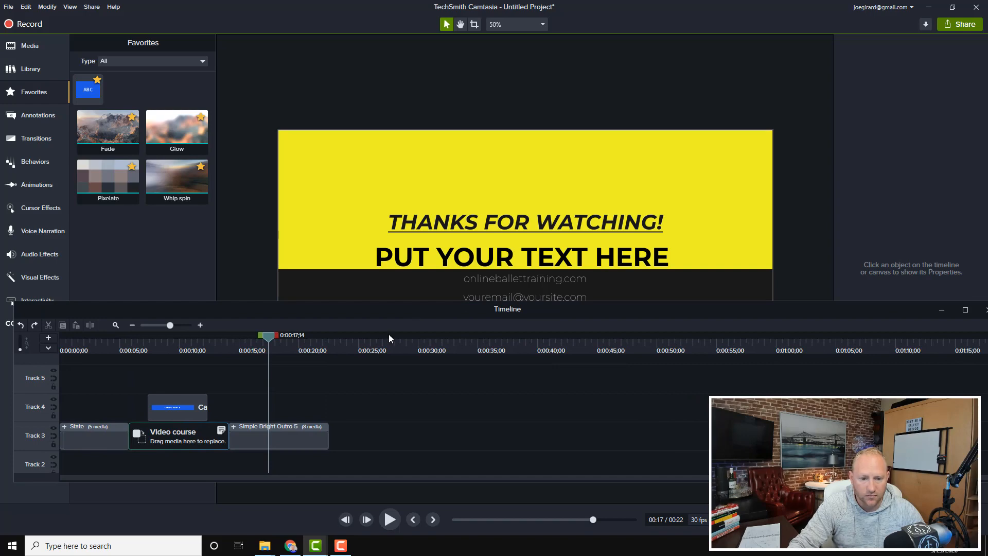
right_click(378, 378)
click(324, 364)
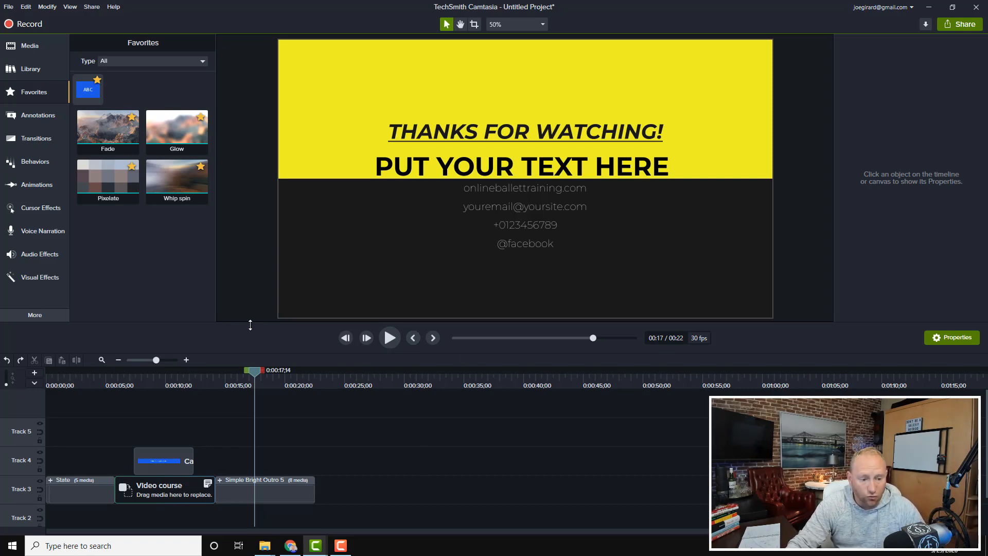
Step: Switch to the Camtasia Recorder to view its recording controls, and put its window away again
click(341, 546)
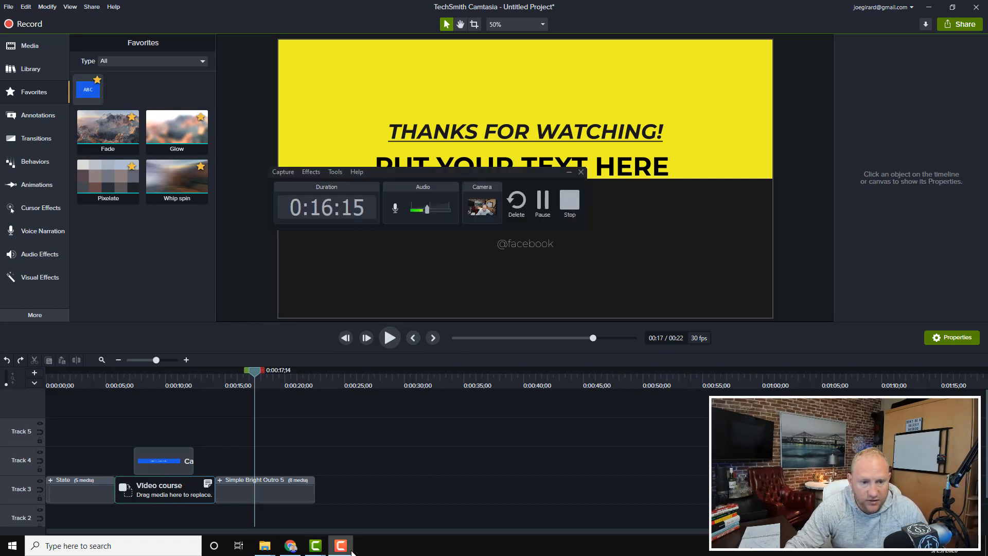
drag(445, 172, 488, 89)
click(576, 83)
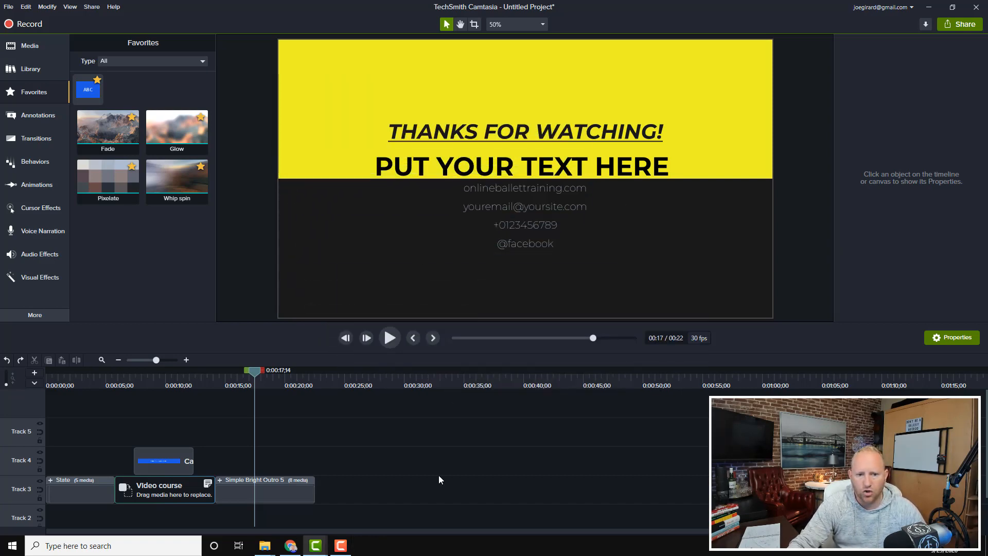
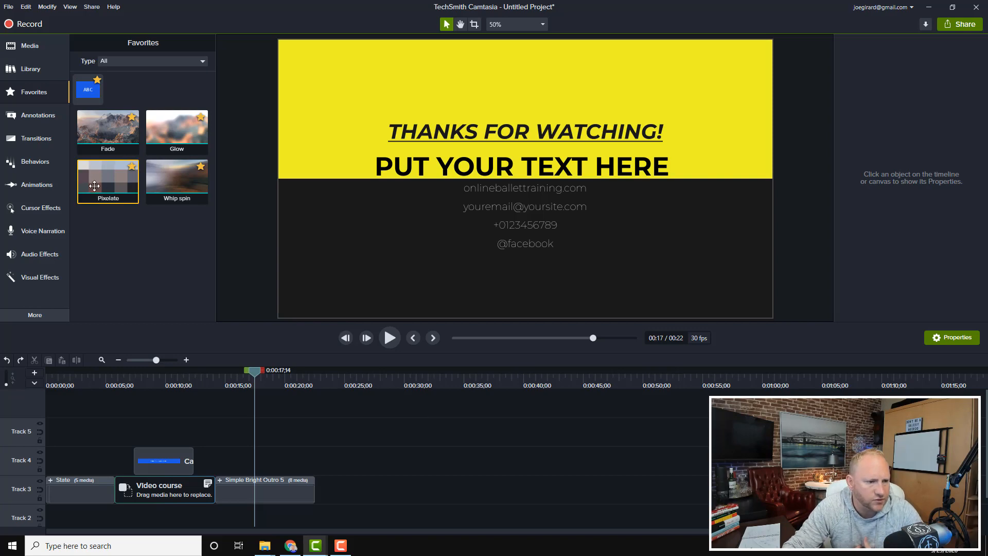
Step: Apply the Page roll transition to the start of the tip callout on Track 4
click(30, 139)
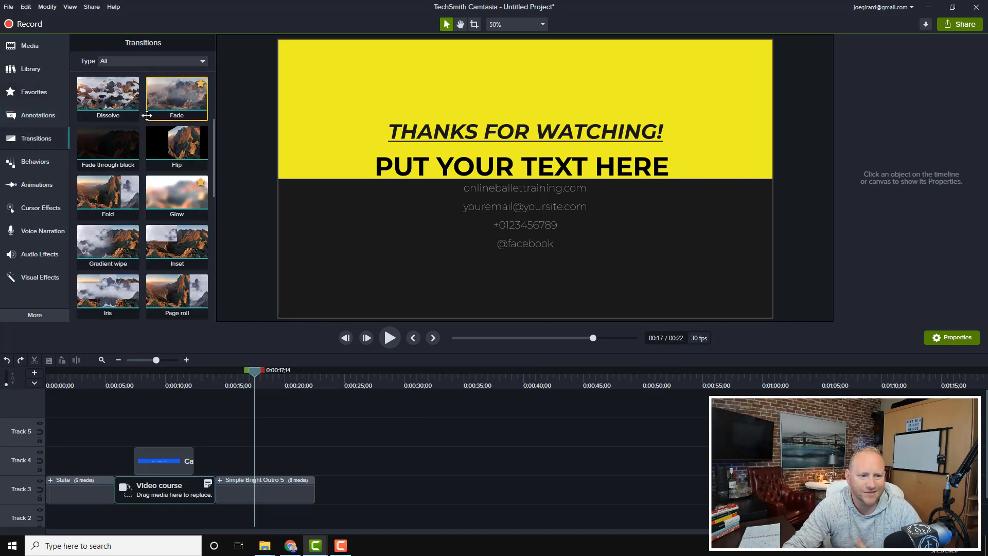
scroll(165, 220, up, 3)
scroll(164, 220, up, 1)
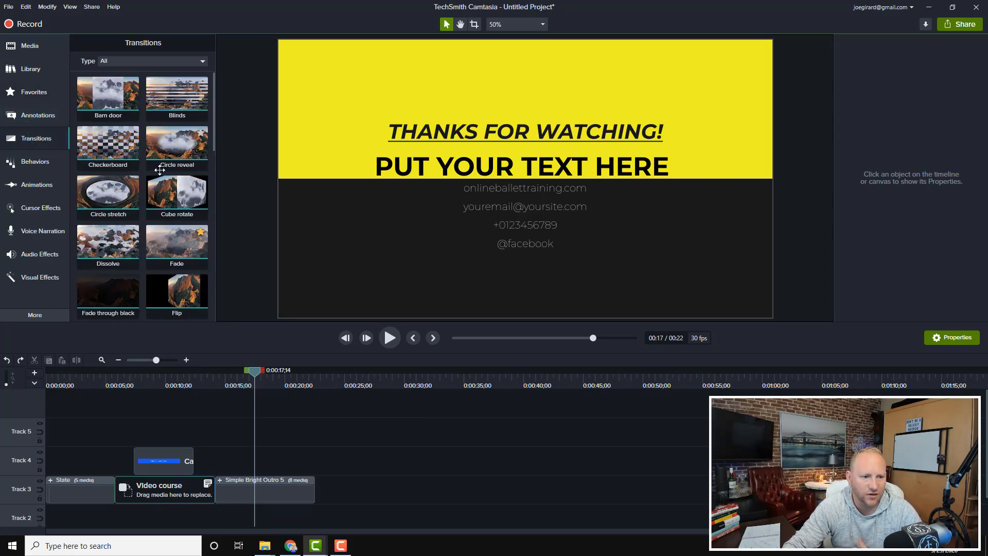
click(179, 463)
drag(186, 384, 126, 380)
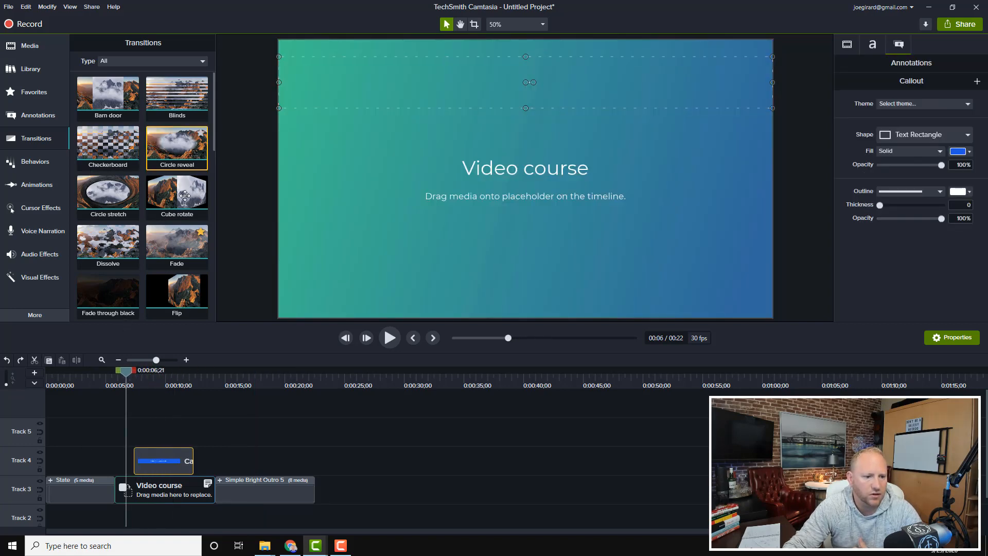
scroll(184, 205, down, 1)
scroll(194, 273, down, 3)
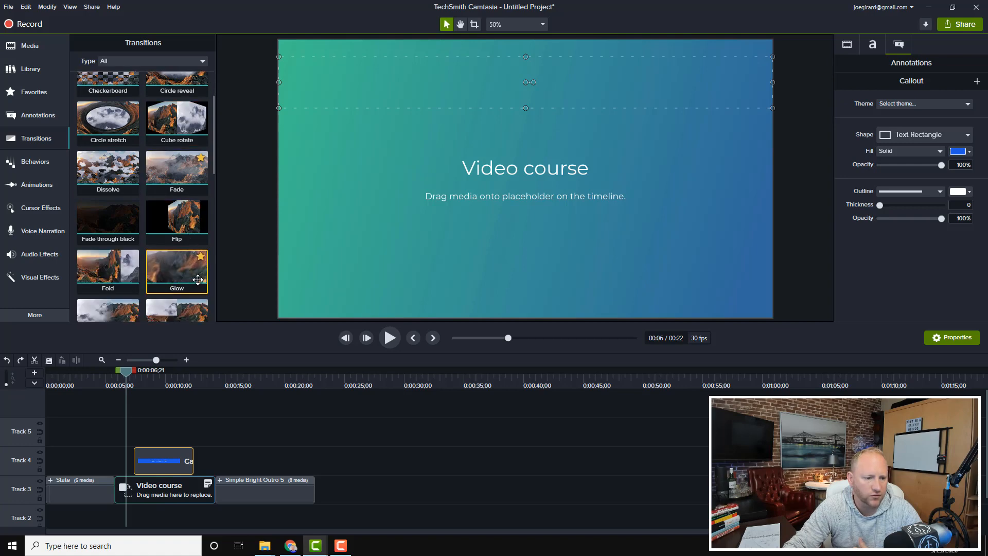
scroll(204, 257, down, 2)
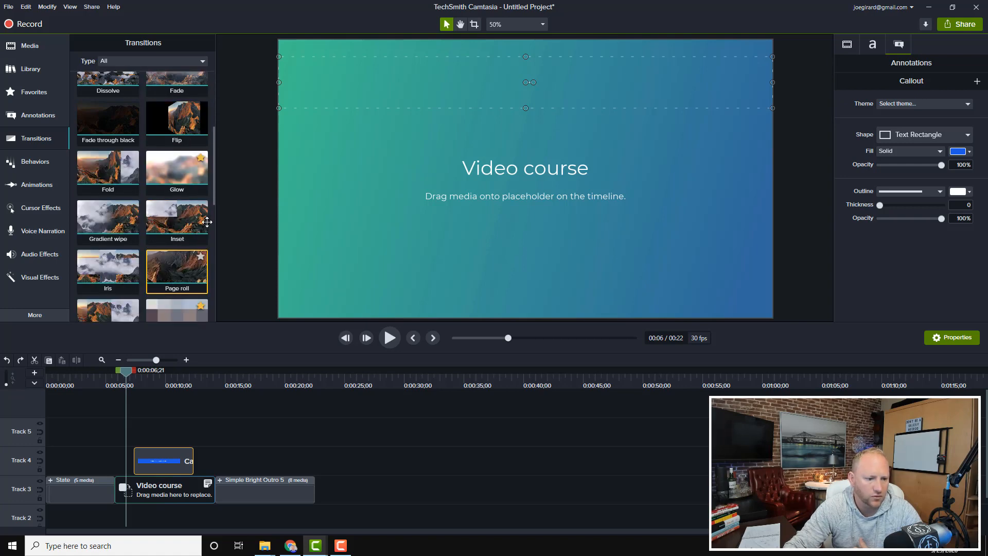
scroll(211, 235, down, 1)
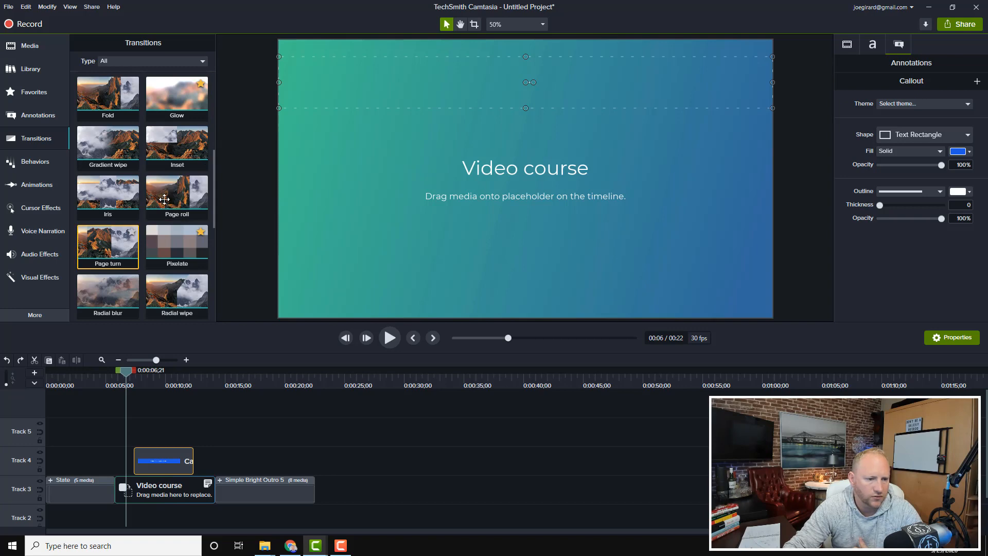
drag(167, 197, 144, 459)
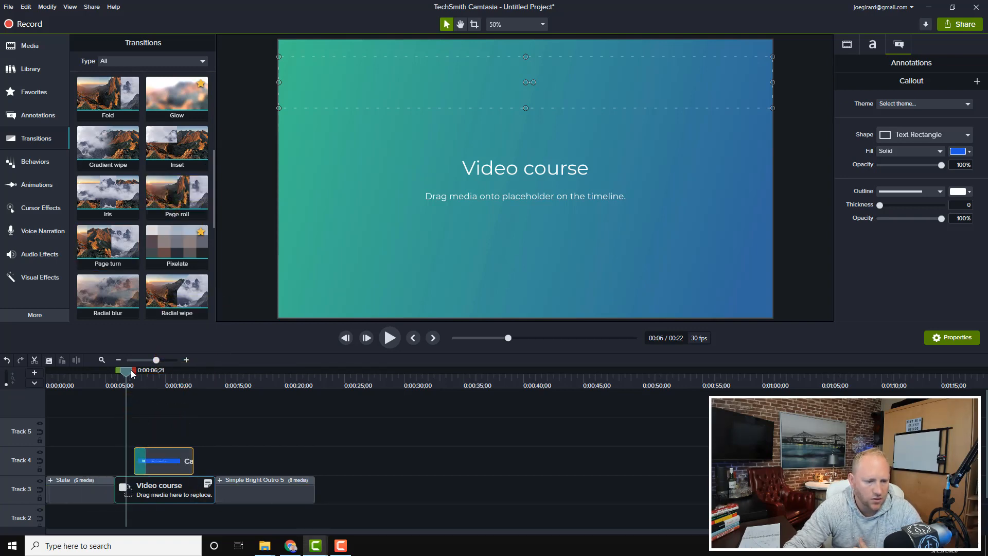
Step: Trim the start of the tip callout on Track 4 to 0:00:08;02 and select its Page roll transition
drag(132, 375, 146, 374)
drag(138, 461, 147, 462)
click(148, 461)
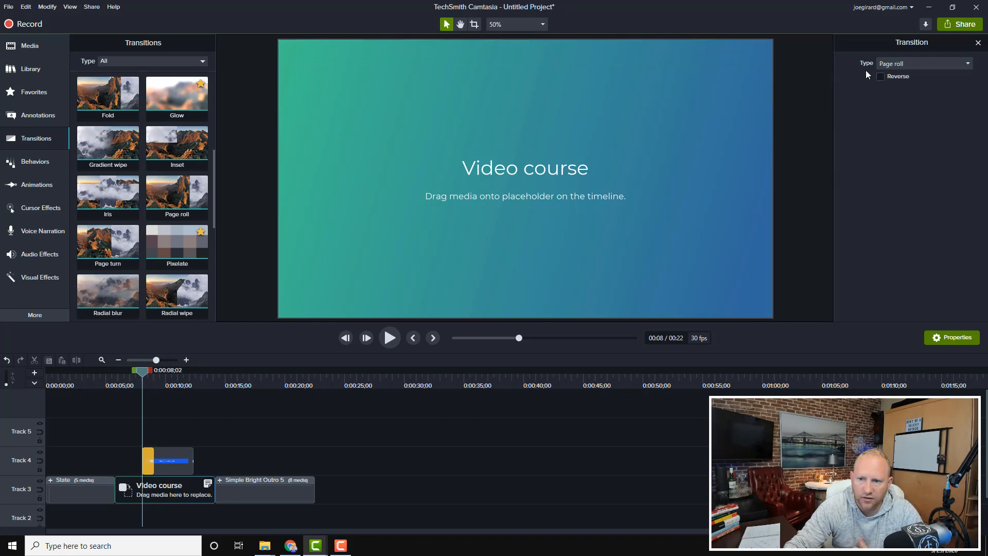
Step: Reverse the Page roll transition on the tip callout and check the callout at 0:00:09;08
click(882, 76)
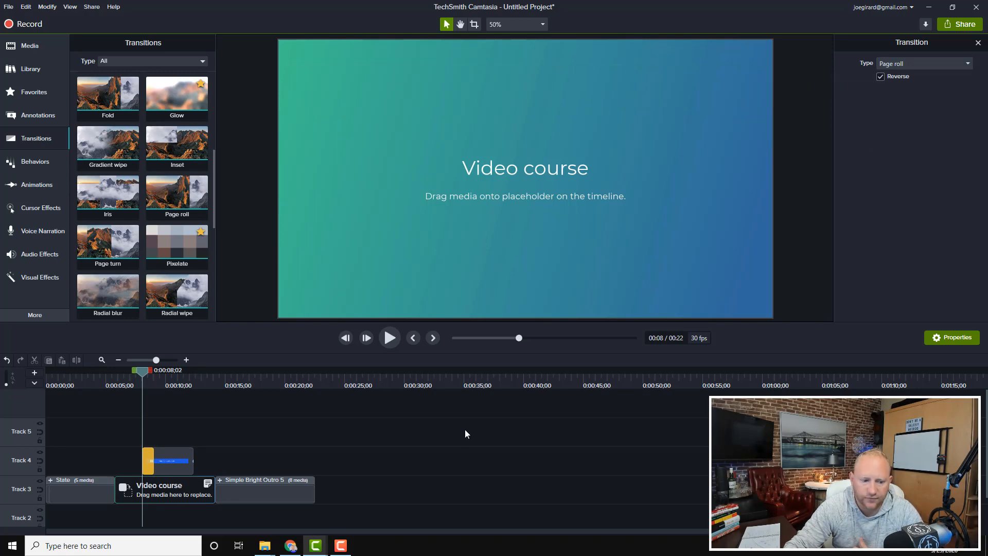
drag(139, 370, 157, 376)
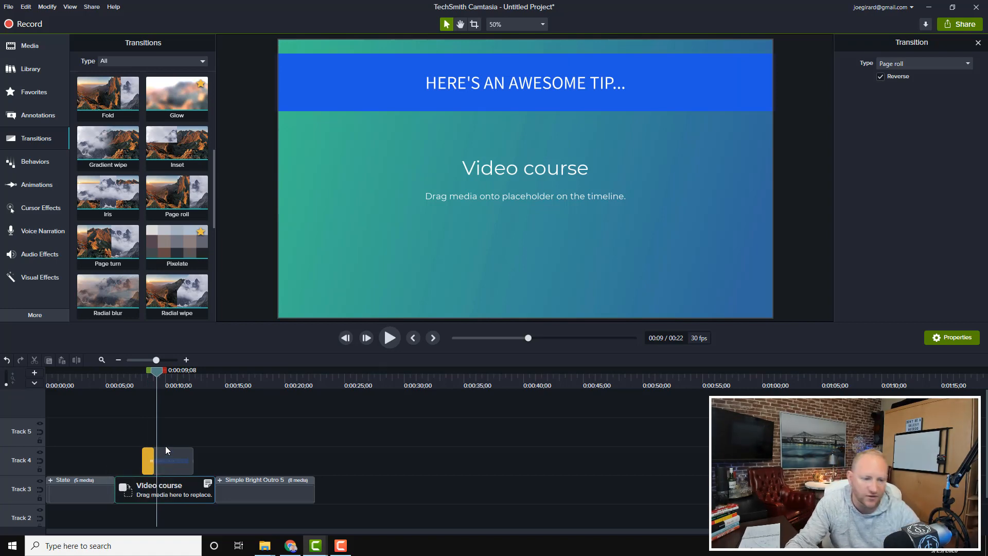
scroll(99, 128, up, 3)
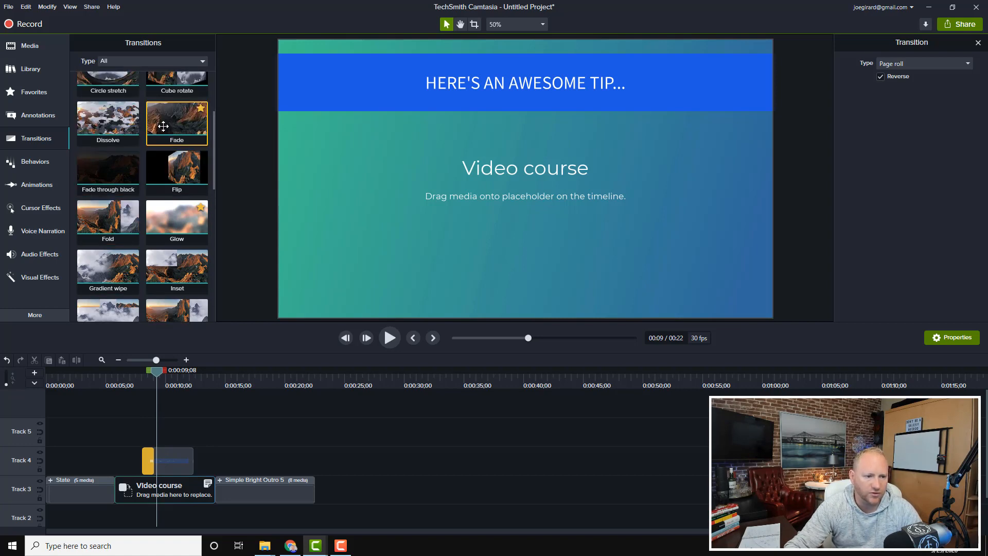
scroll(205, 128, up, 1)
scroll(205, 129, up, 1)
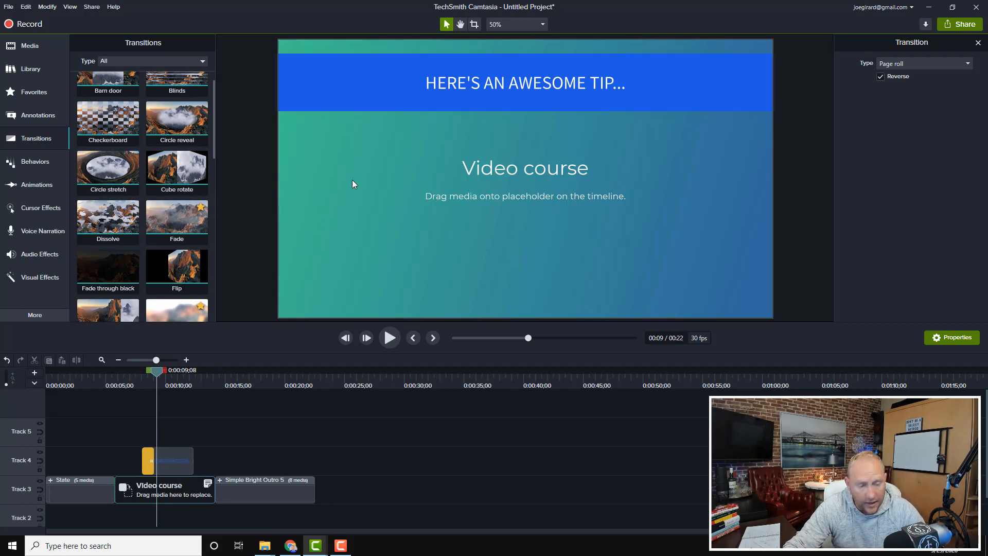
Step: Add a plain white ABC text callout without a background below the video title, on Track 5 at 0:00:09;08
click(535, 84)
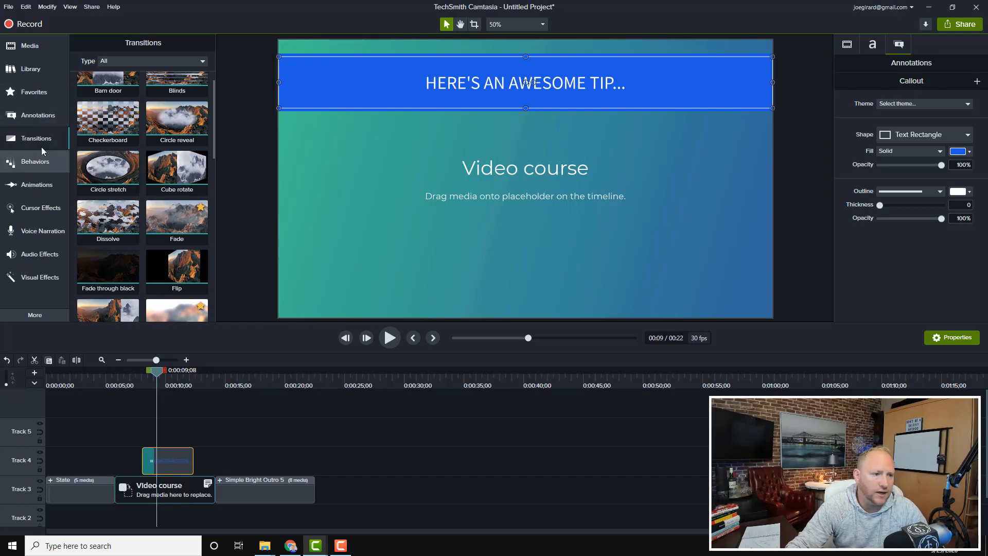
click(34, 114)
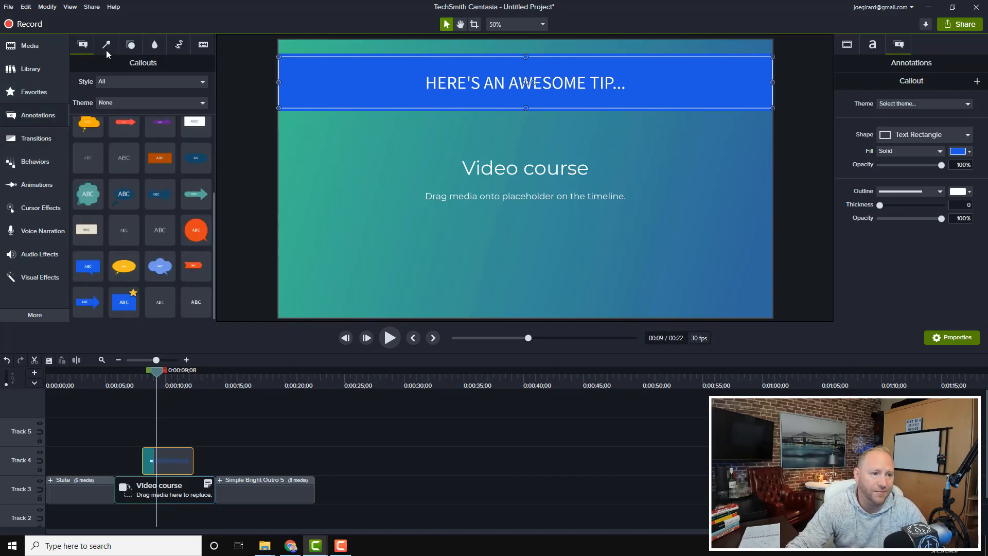
drag(160, 229, 473, 275)
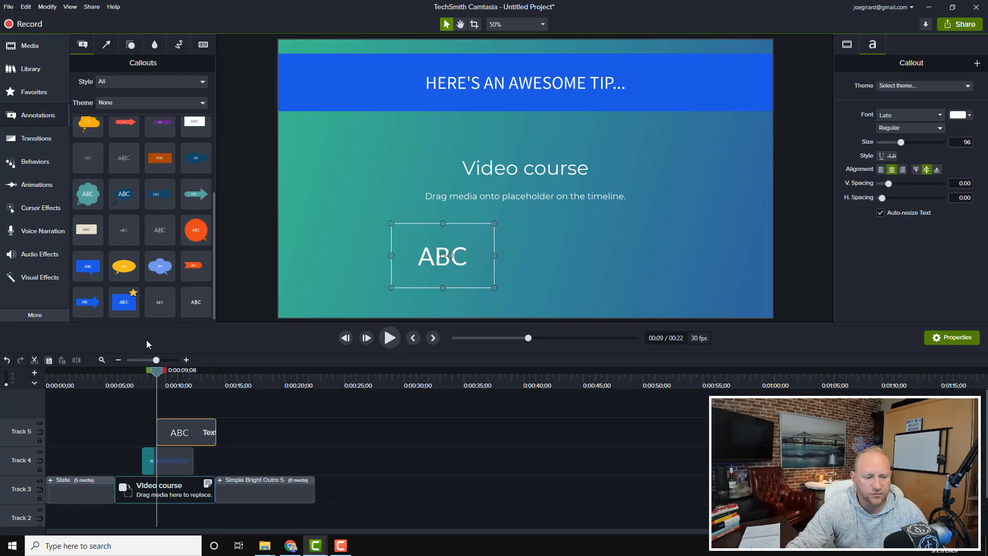
Step: Replace the Video course placeholder on Track 3 with the dance - good.mp4 clip
click(30, 47)
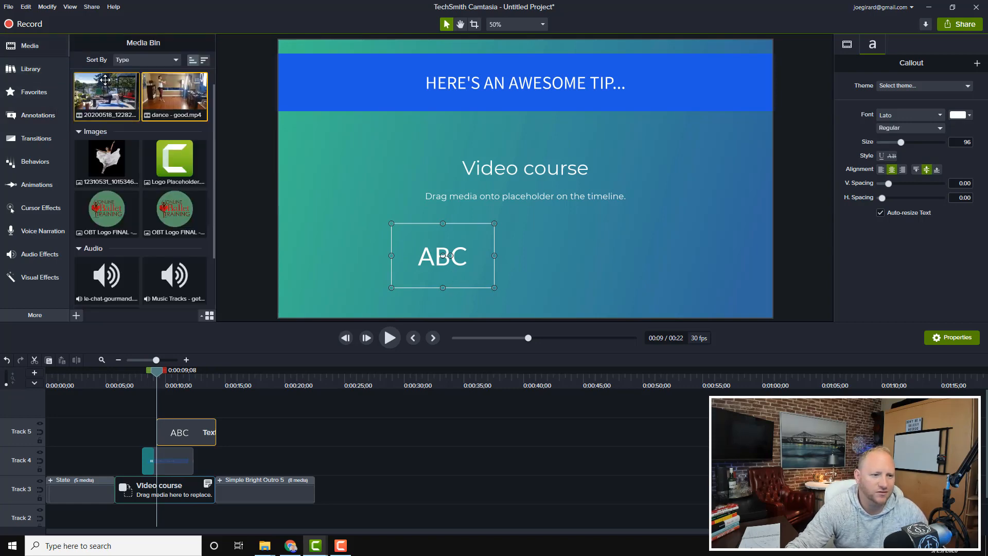
drag(187, 87, 162, 492)
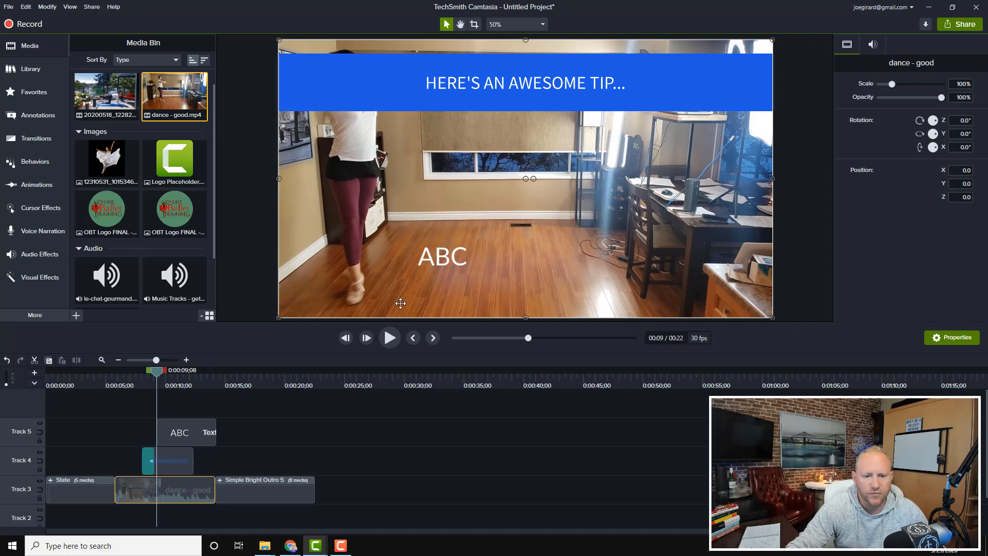
Step: Shift the ABC callout slightly up and left, and change its text to "this is a really cool thing that is happening and I hate it getting resized"
drag(443, 268, 424, 249)
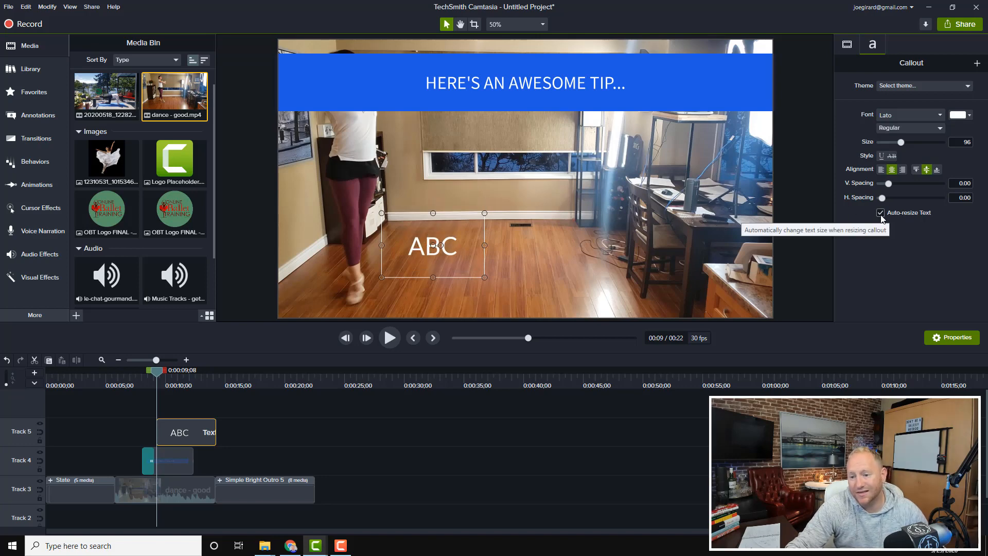
double_click(414, 244)
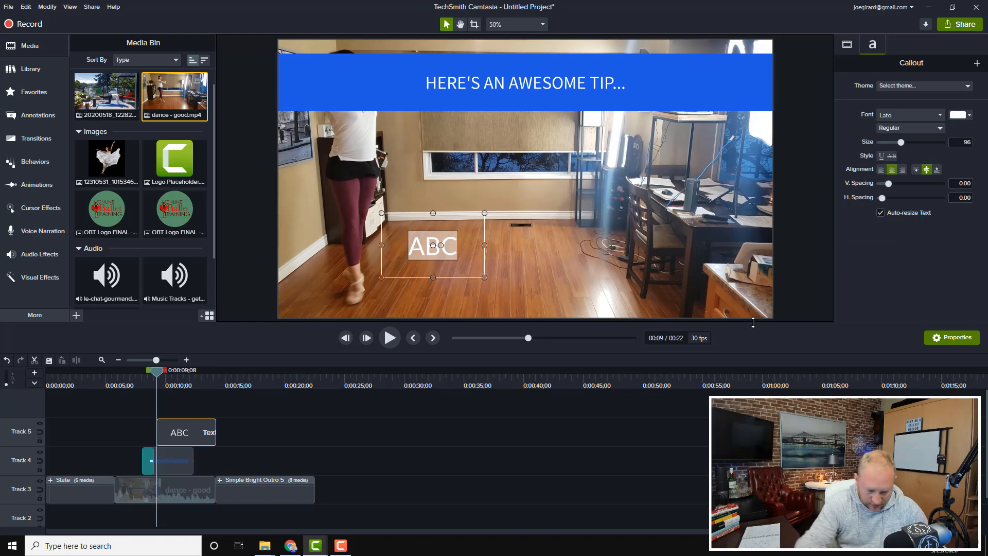
text(this is)
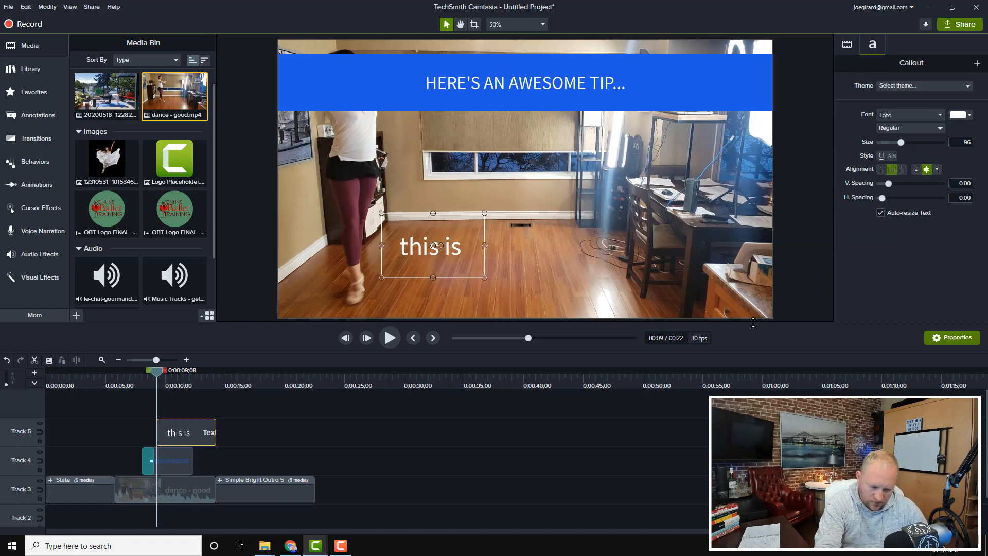
text( a really cool t)
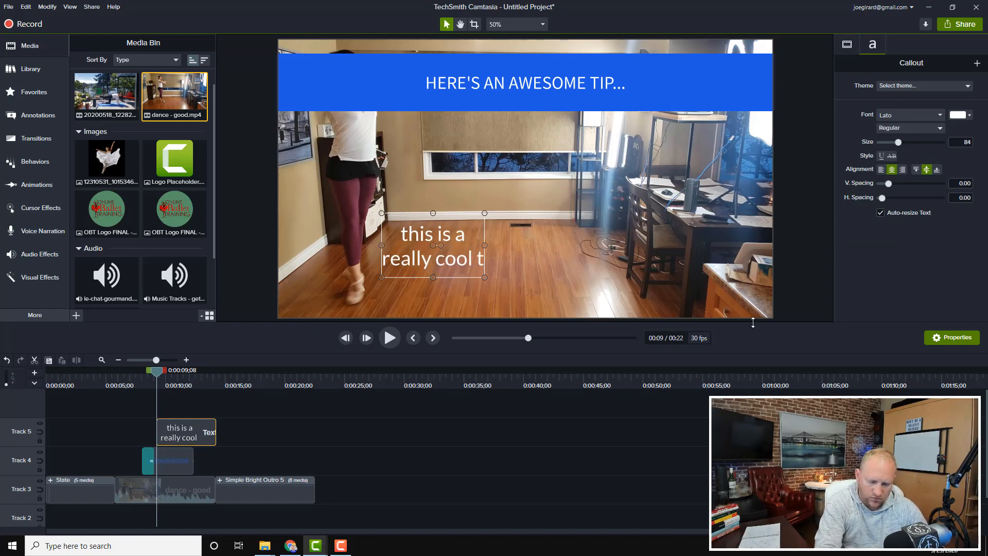
text(hing that is h)
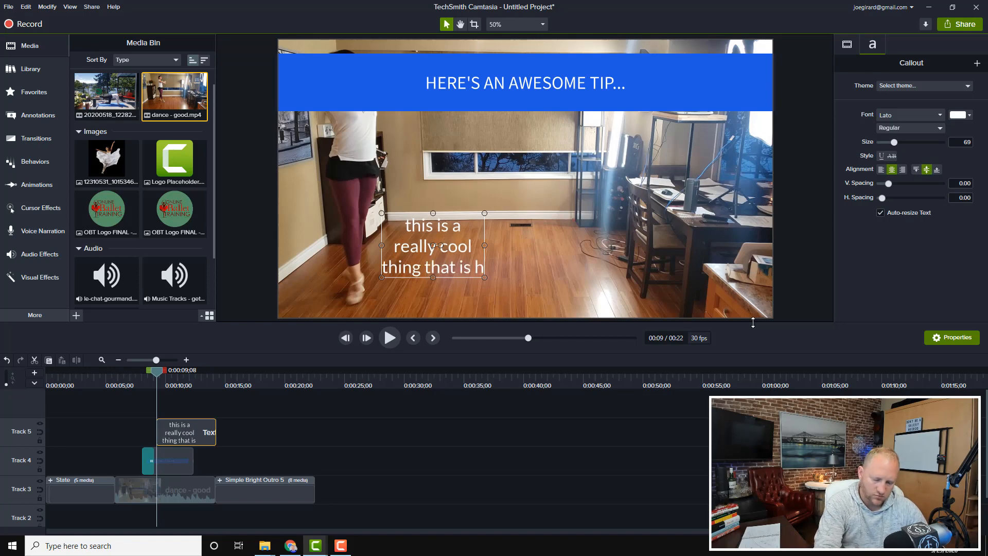
text(appening and I)
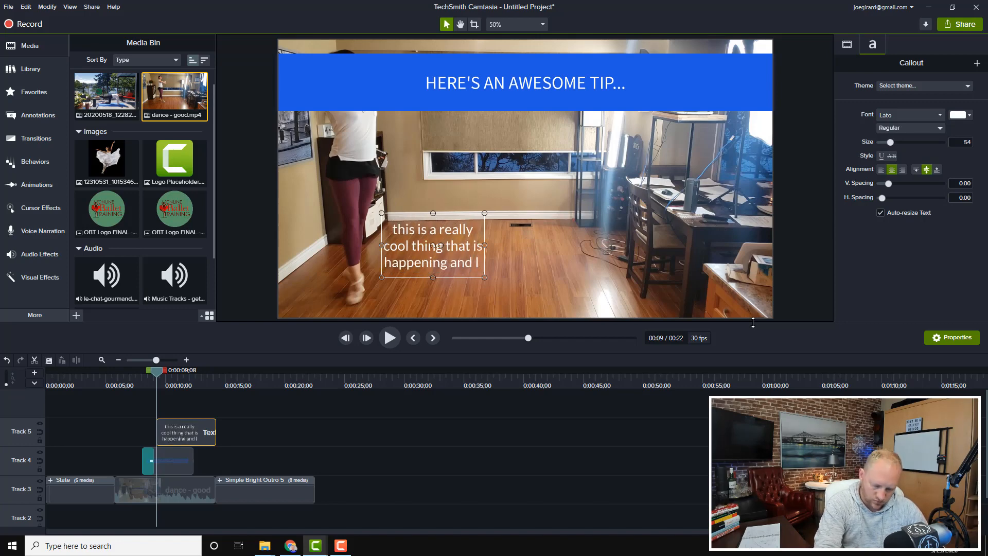
text( hate it gett)
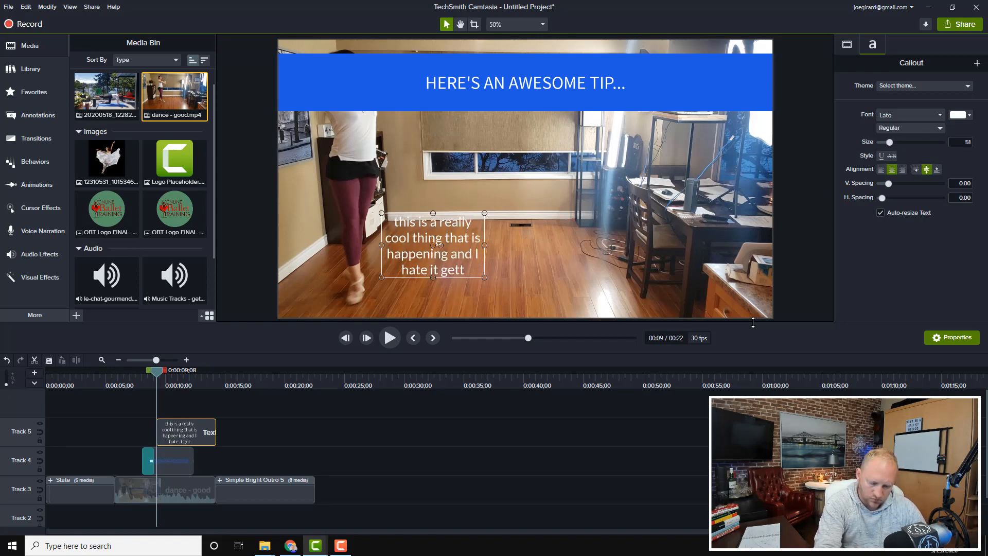
text(ing resized)
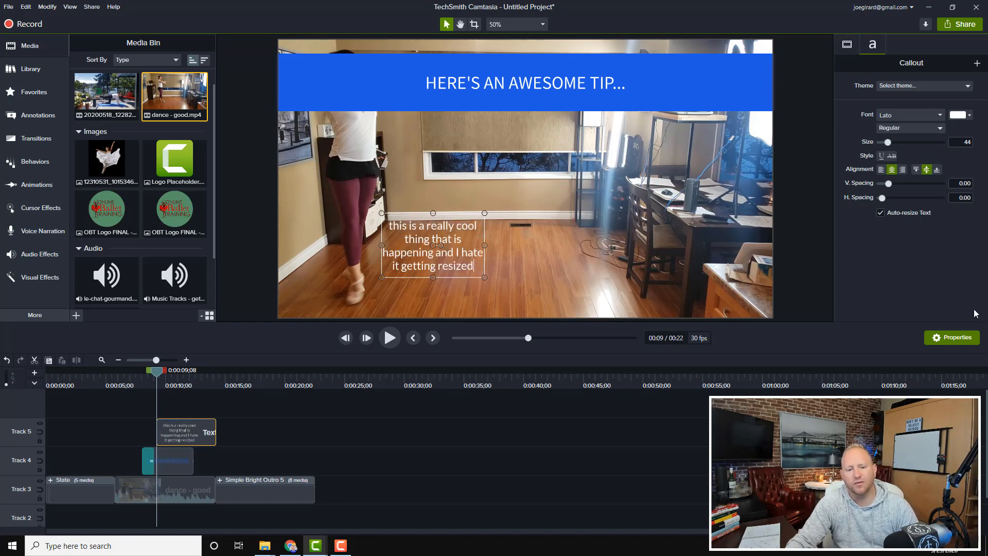
Step: Enlarge the text callout with auto-resize on to a size of 92, and center it lower on the video
drag(485, 278, 664, 303)
drag(580, 262, 552, 251)
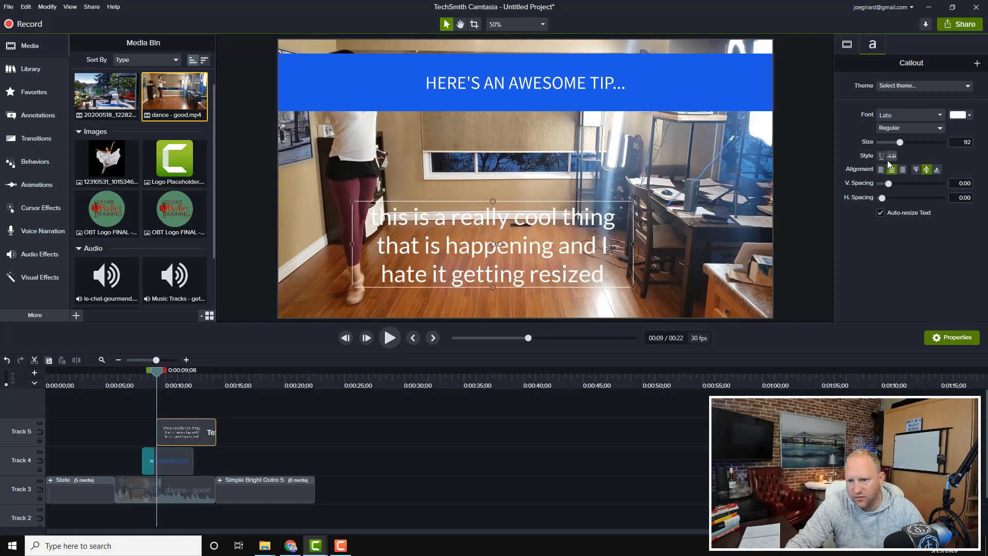
drag(900, 143, 903, 146)
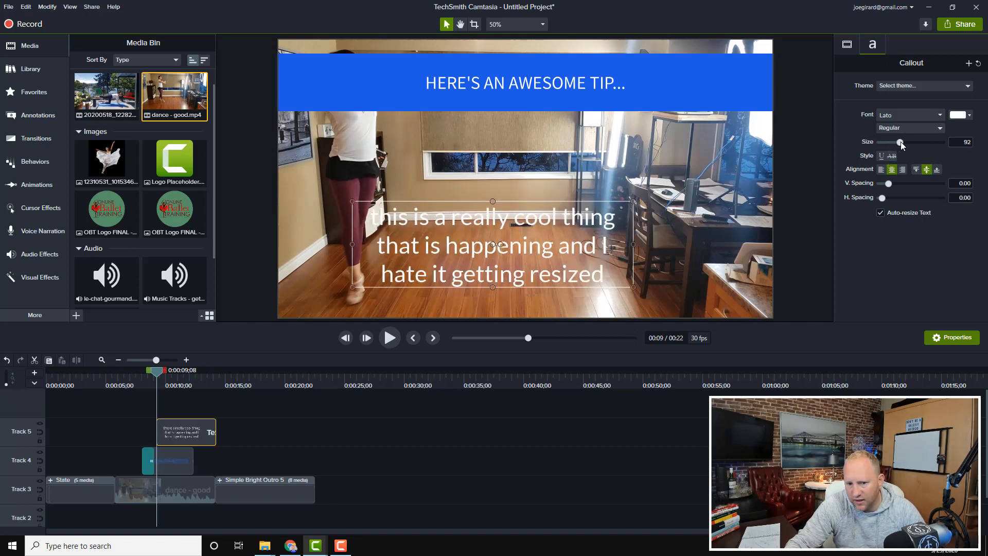
Step: Turn off Auto-resize Text for the text callout, narrow its box slightly and raise its upper edge
click(881, 212)
drag(633, 243, 611, 244)
drag(483, 202, 483, 178)
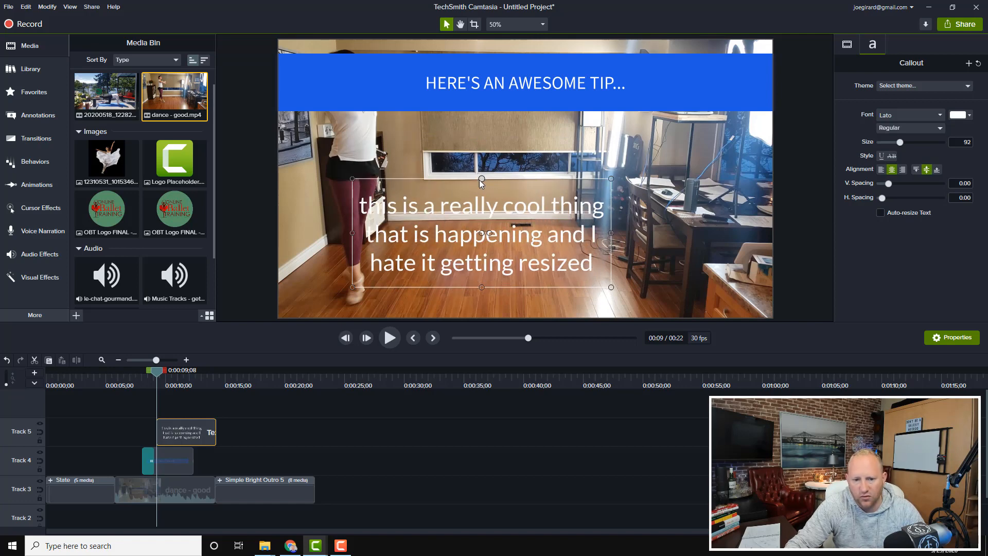
click(613, 235)
click(614, 242)
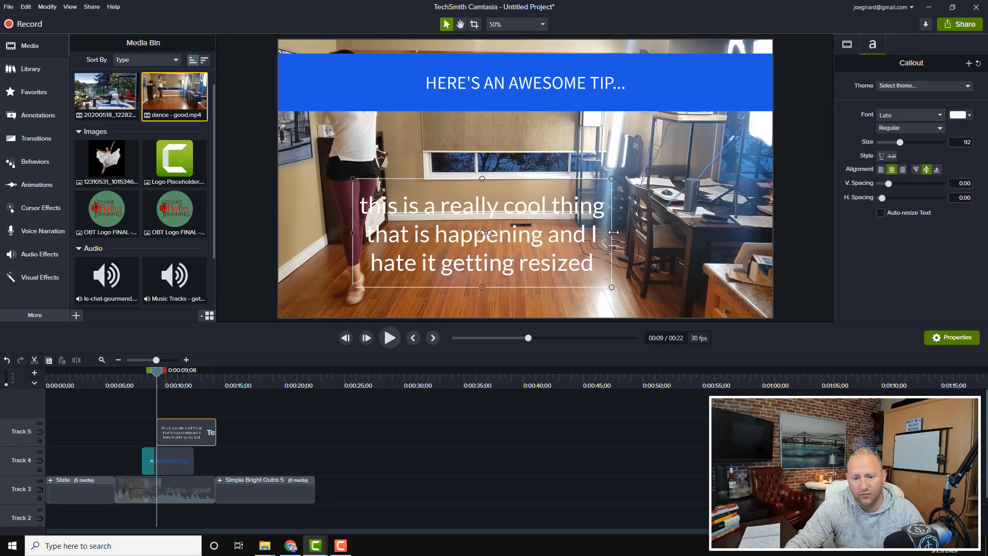
Step: Narrow the text callout's box, extend it up and down until all the text fits, and move it right of the dancer
drag(608, 233, 506, 233)
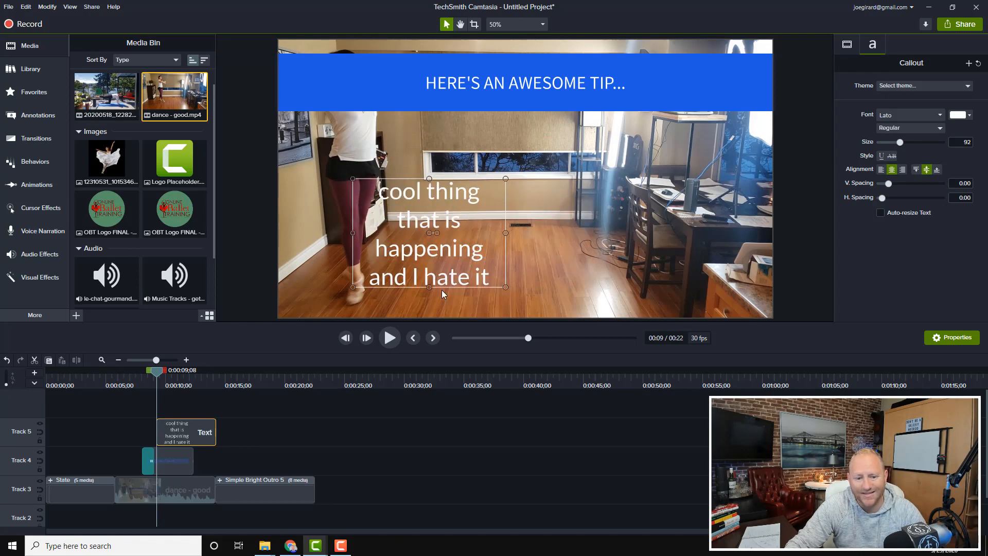
drag(429, 287, 429, 318)
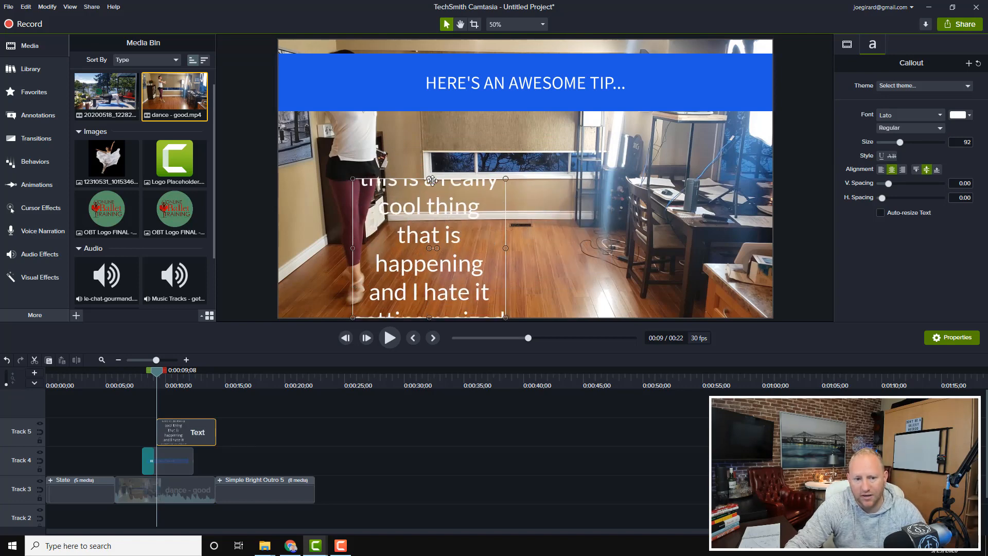
drag(431, 167, 430, 127)
drag(470, 222, 515, 222)
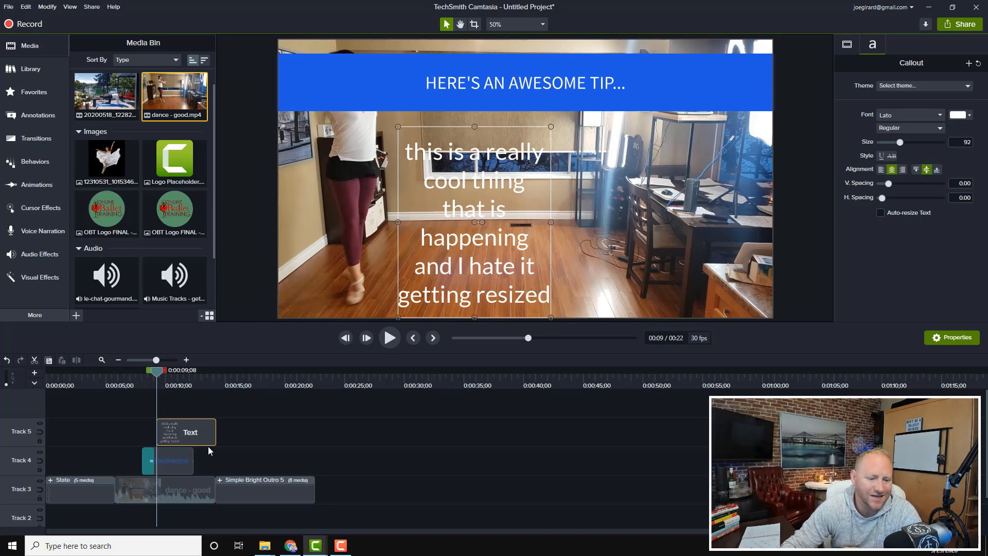
Step: Move the text callout to Track 4 above the outro and delete it
drag(205, 439, 261, 458)
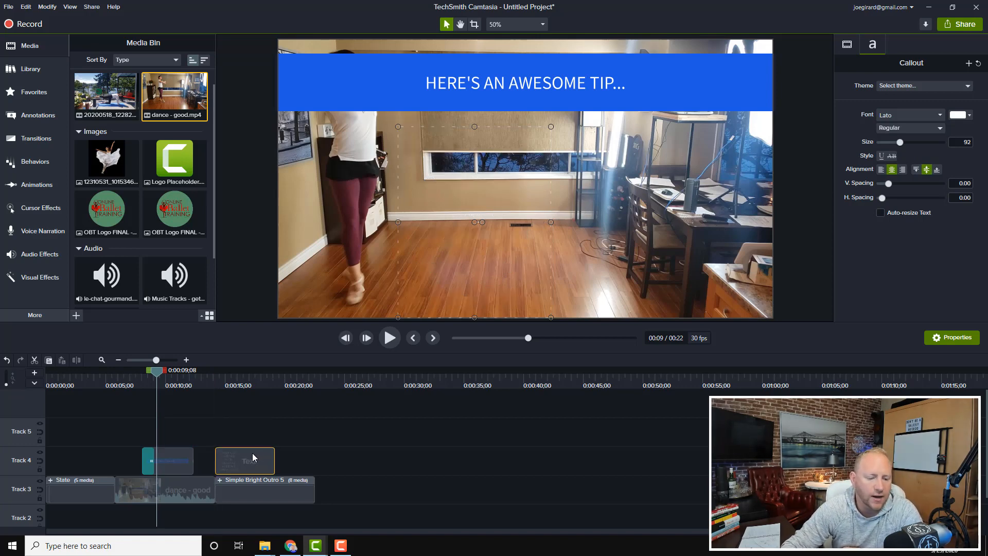
key(Delete)
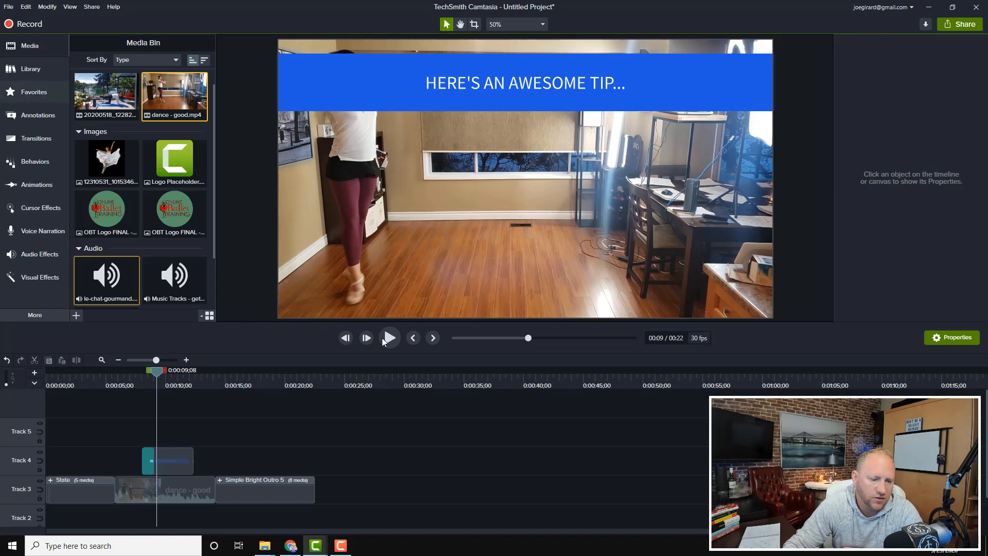
Step: Hide Track 4 at 0:00:10;04 to see the video without the tip callout, and show the track again
click(164, 465)
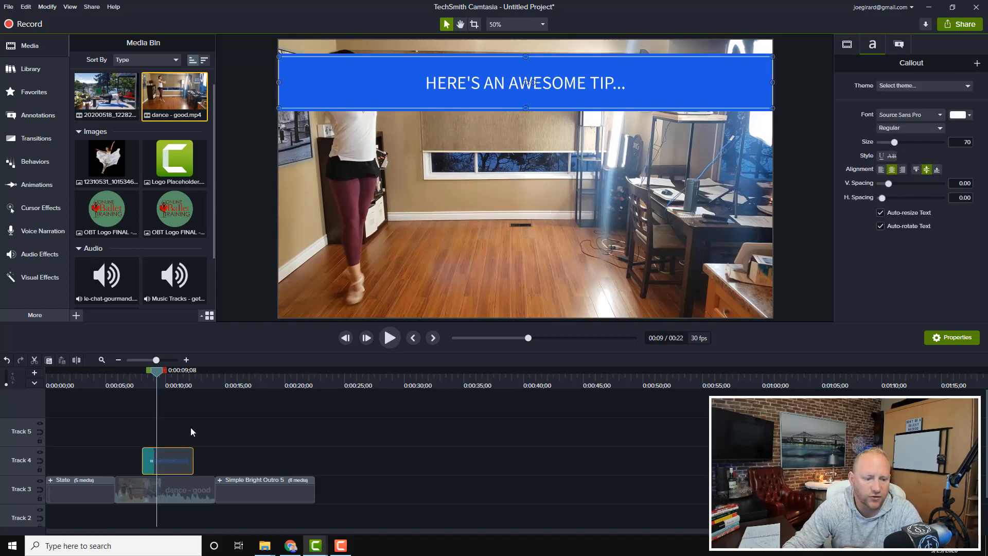
click(167, 385)
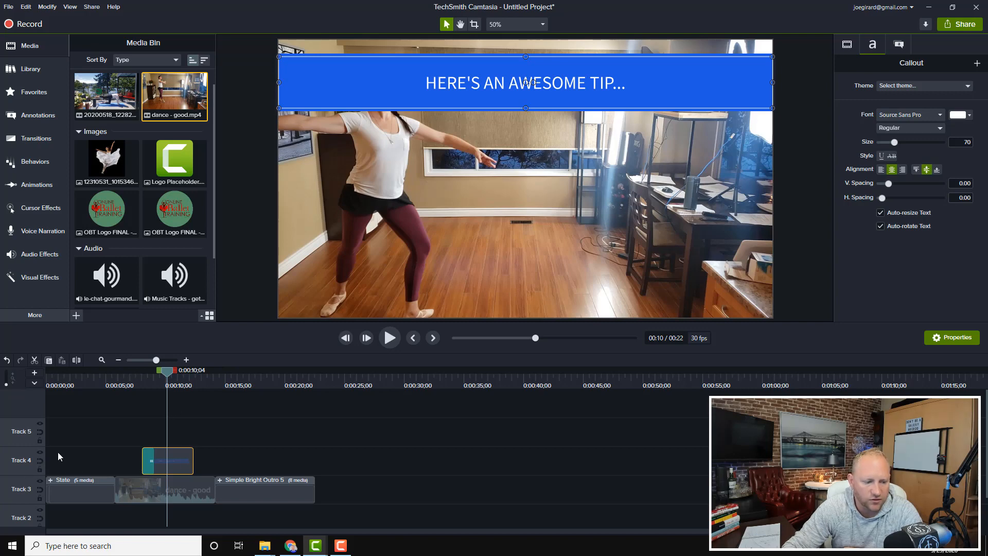
click(39, 454)
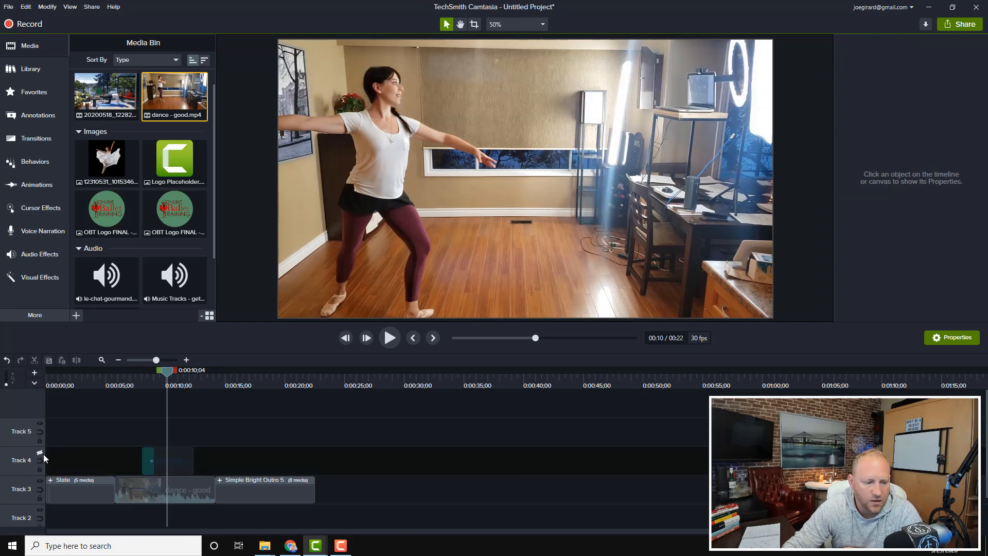
click(40, 453)
Step: Apply the Alpha track matte to Track 4, check it at 0:00:10;00, and undo it
click(40, 460)
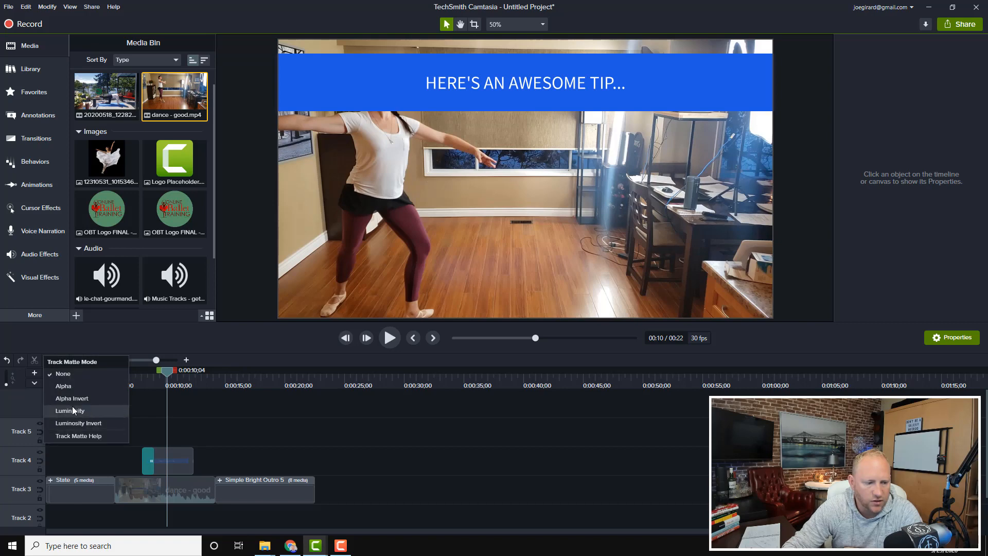
click(76, 386)
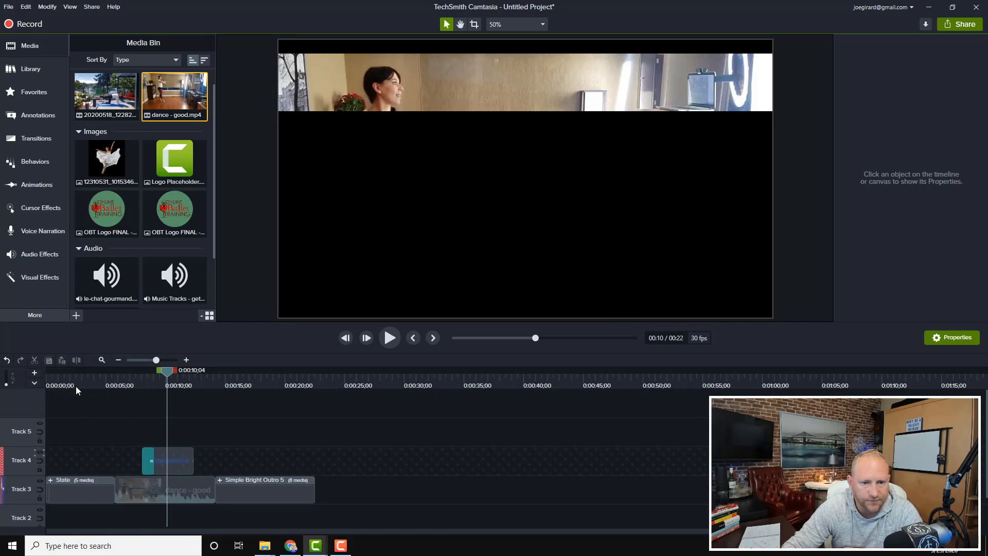
mouse_move(169, 379)
mouse_down()
mouse_move(195, 377)
mouse_move(169, 377)
mouse_up()
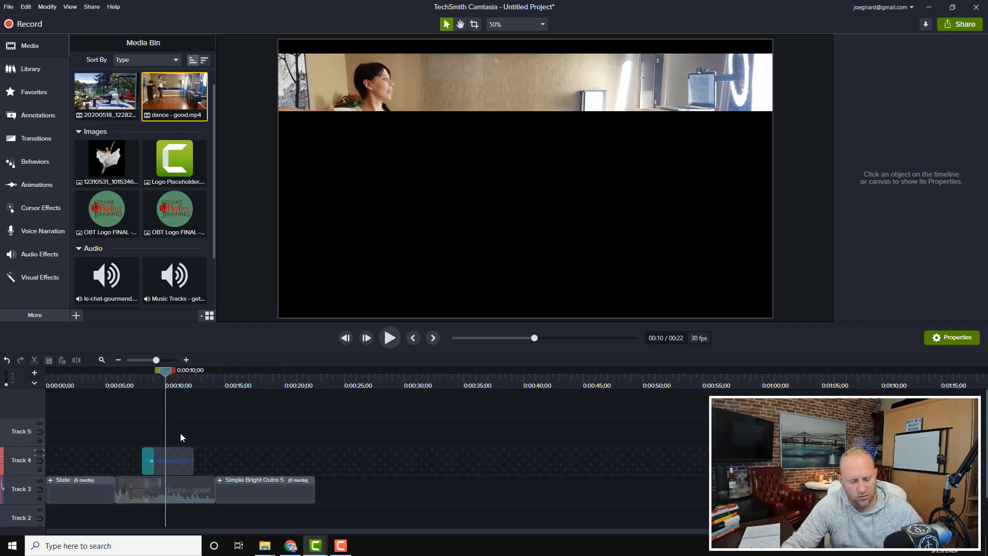
key(ctrl+z)
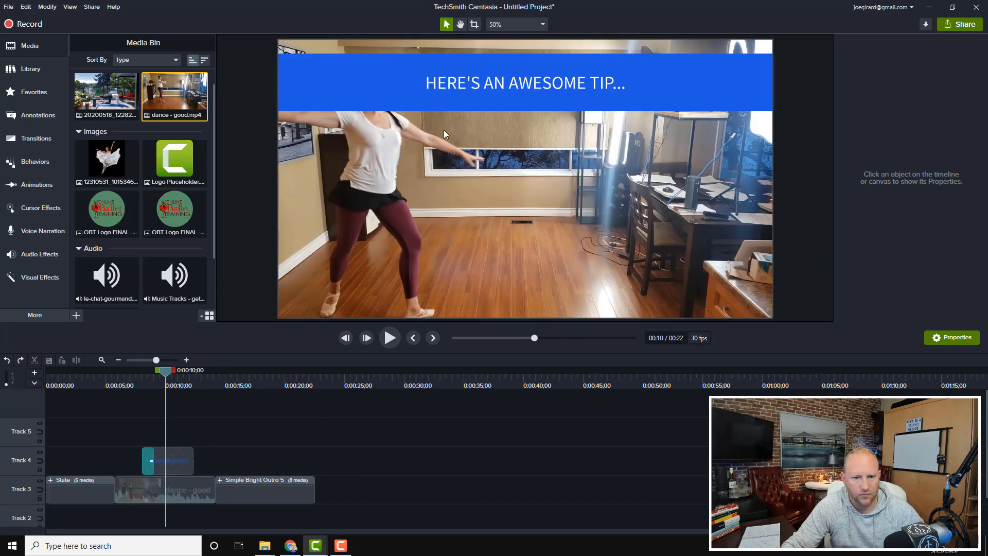
Step: Delete the tip callout from Track 4 and open the callout annotations
click(463, 99)
key(Delete)
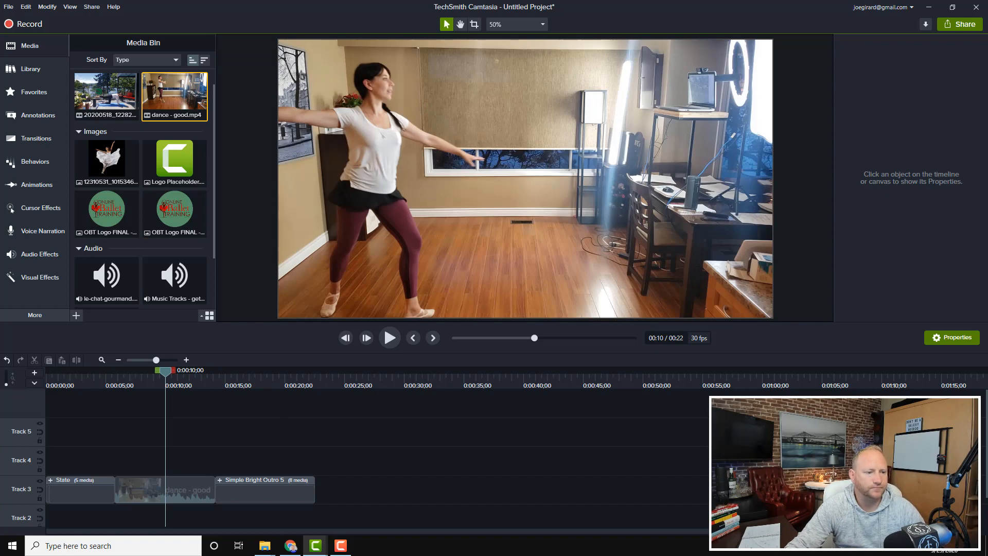
click(41, 119)
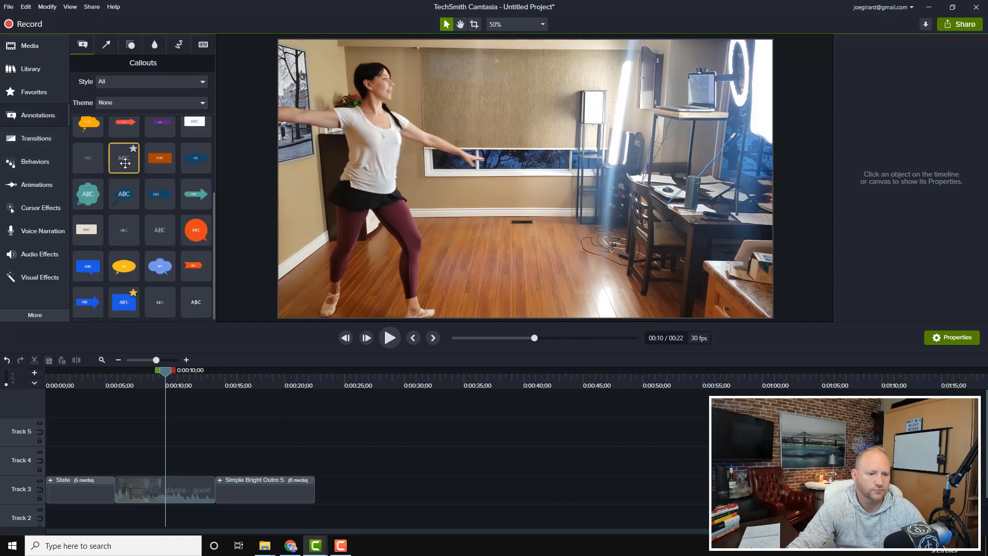
Step: Place a plain white text callout on Track 4 above the dance clip and enlarge its text and box
drag(196, 302, 128, 457)
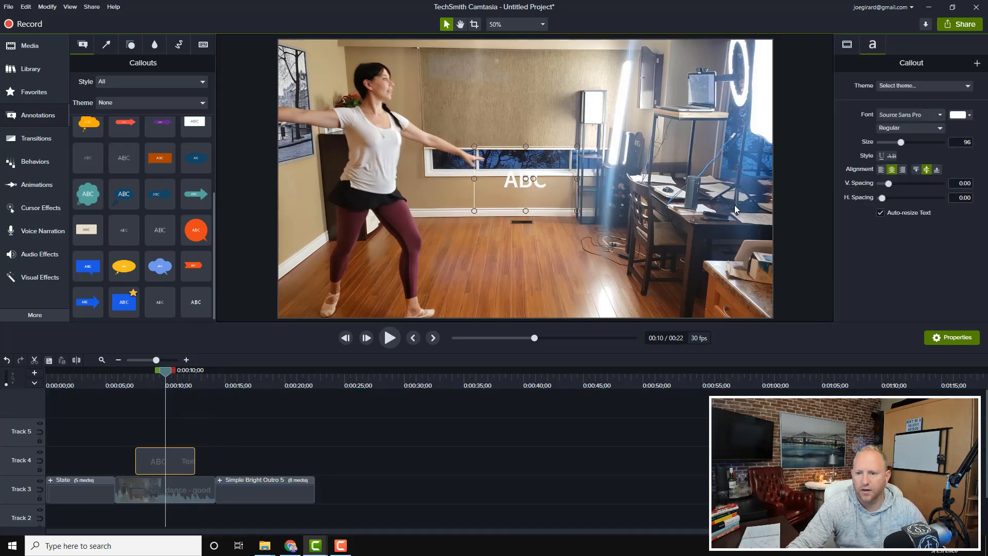
drag(901, 145, 940, 143)
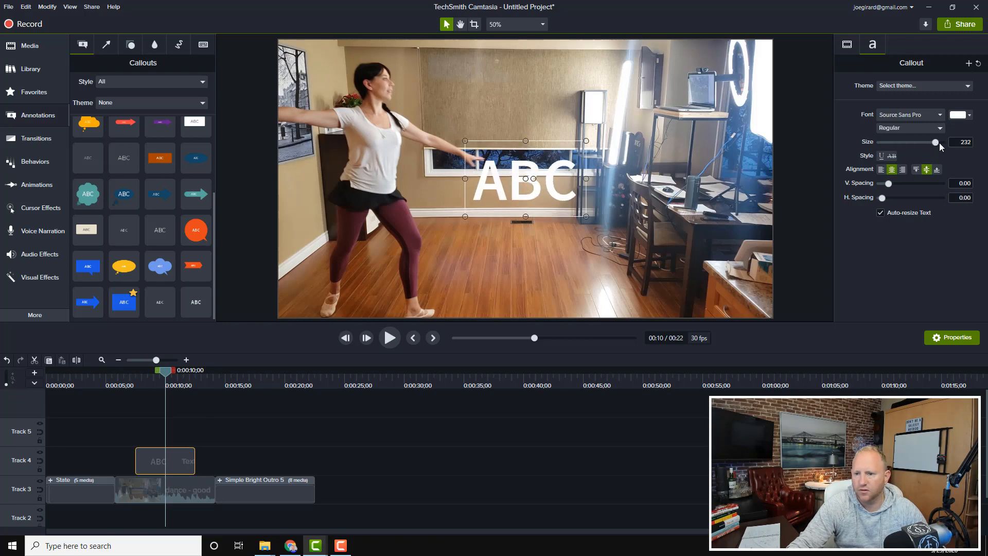
drag(593, 220, 735, 286)
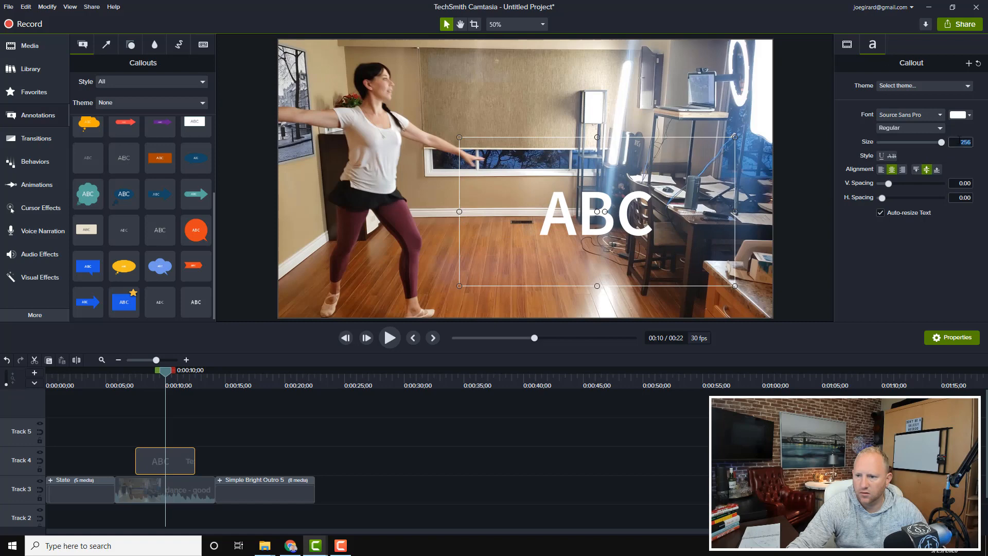
Step: Set the text callout's font size to 500
key(BackSpace)
key(BackSpace)
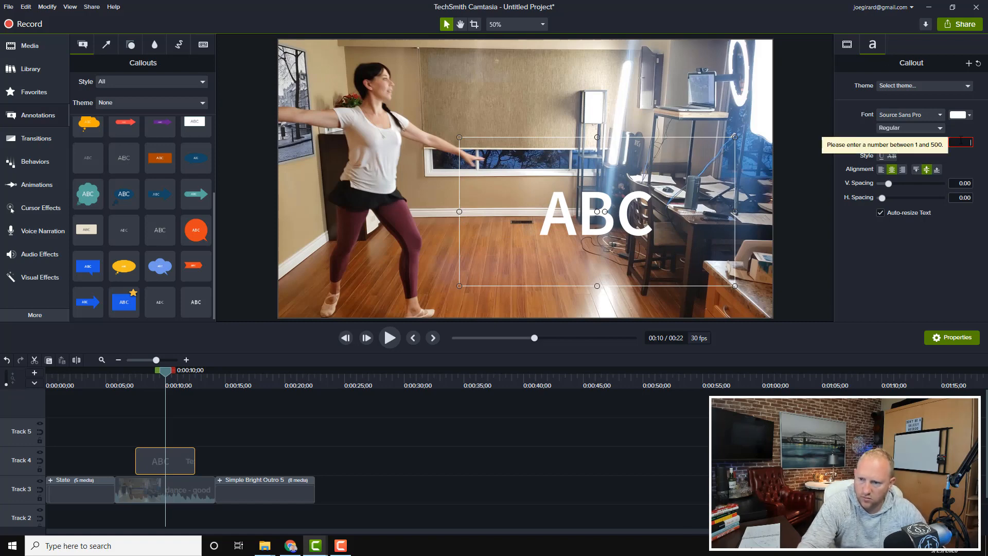
text(500)
key(Return)
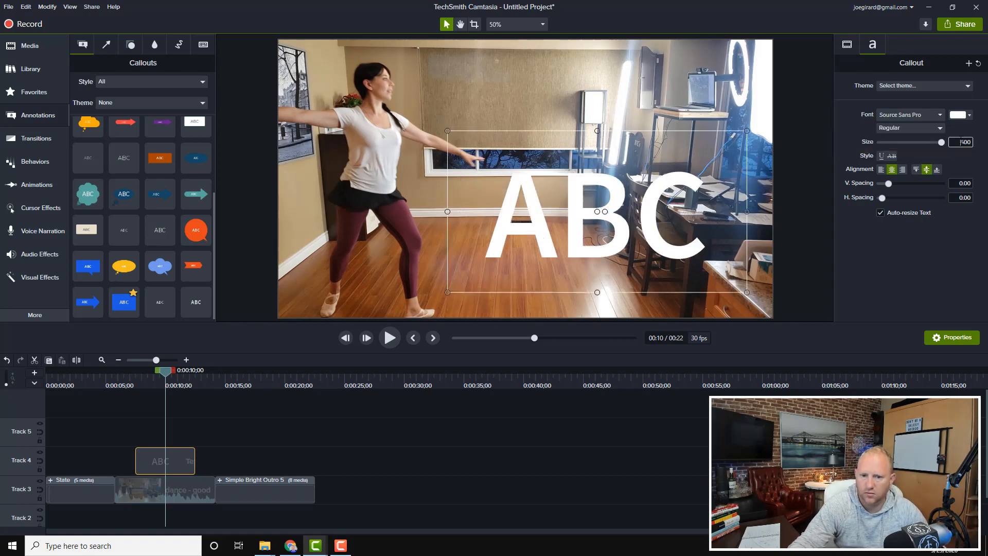
Step: Replace the callout text with BALLET and stretch its box to cover the whole canvas
double_click(597, 212)
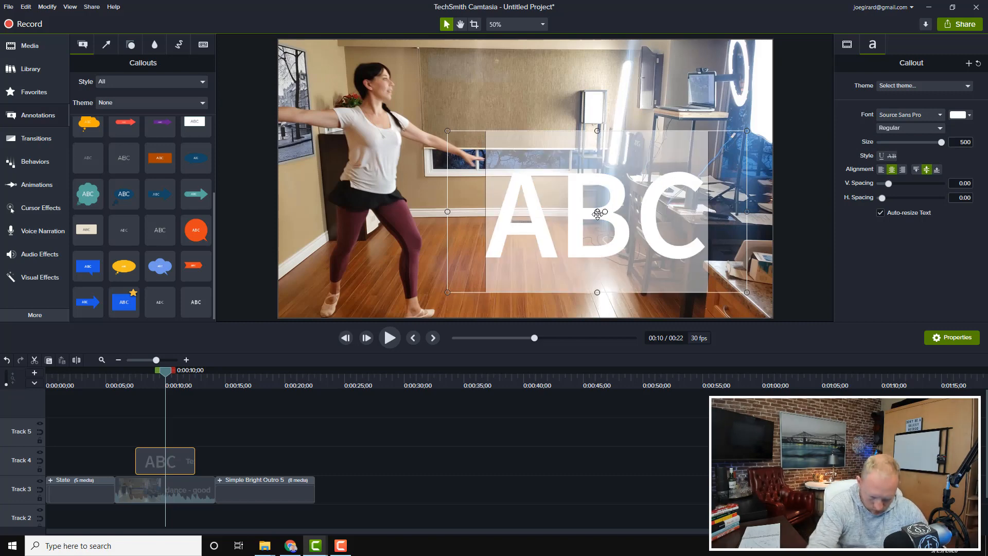
text(BALLET)
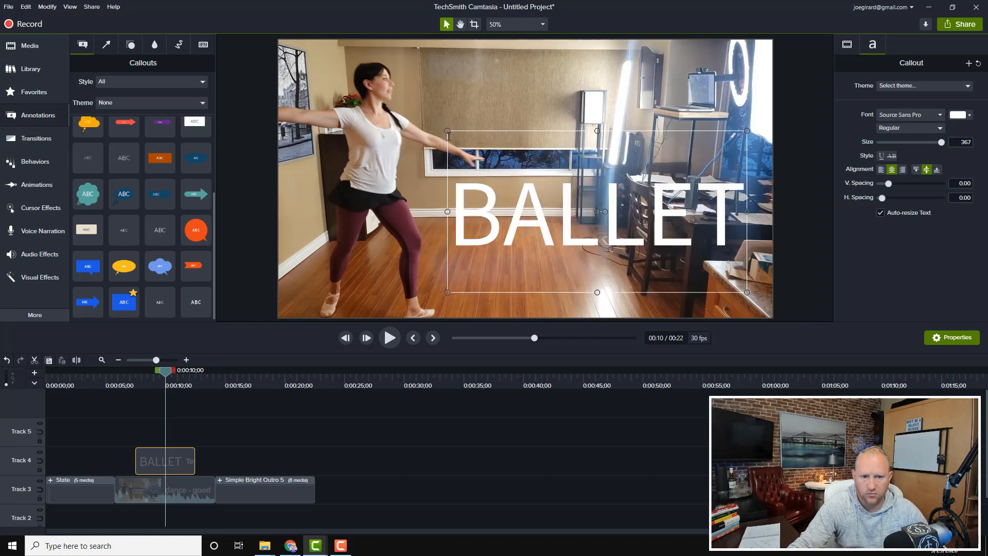
drag(446, 130, 273, 23)
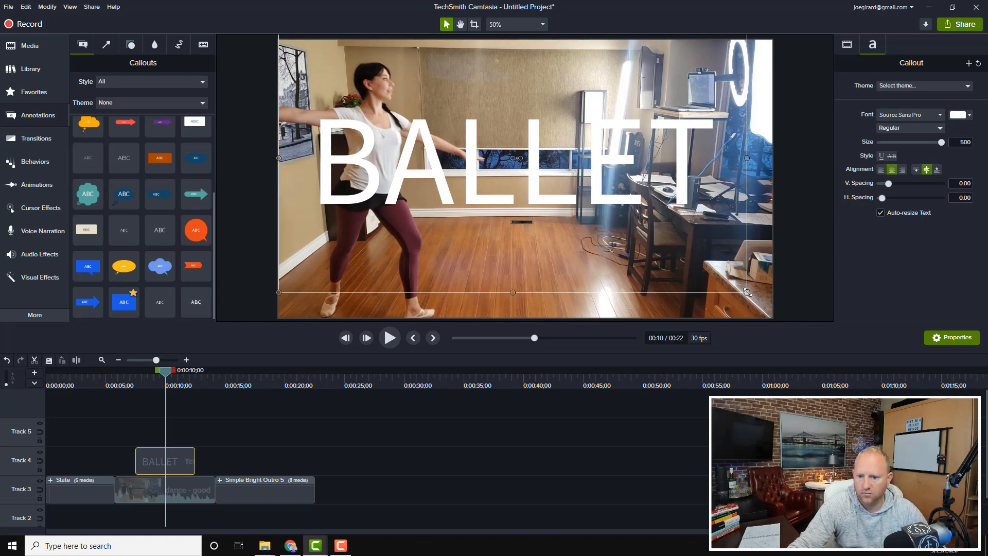
drag(748, 292, 772, 320)
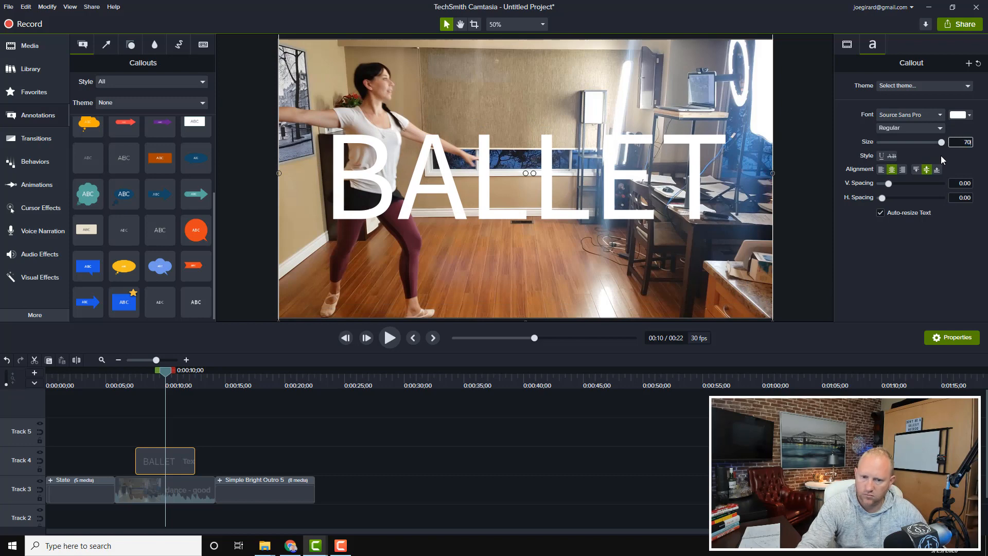
Step: Try to raise the BALLET callout's font size above 500
key(Return)
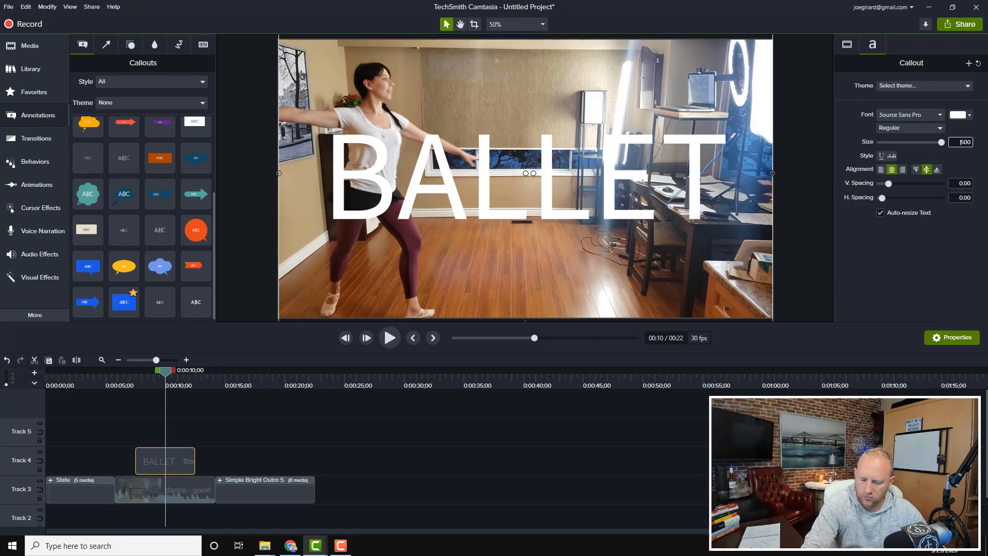
key(Delete)
text(7)
key(Return)
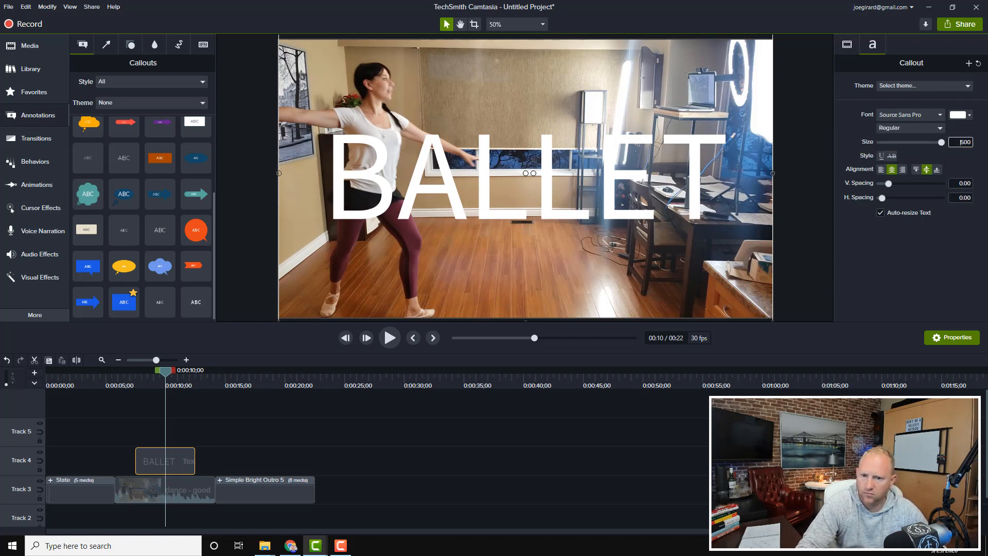
Step: Change the font of the BALLET text to Montserrat Black
click(934, 115)
click(521, 218)
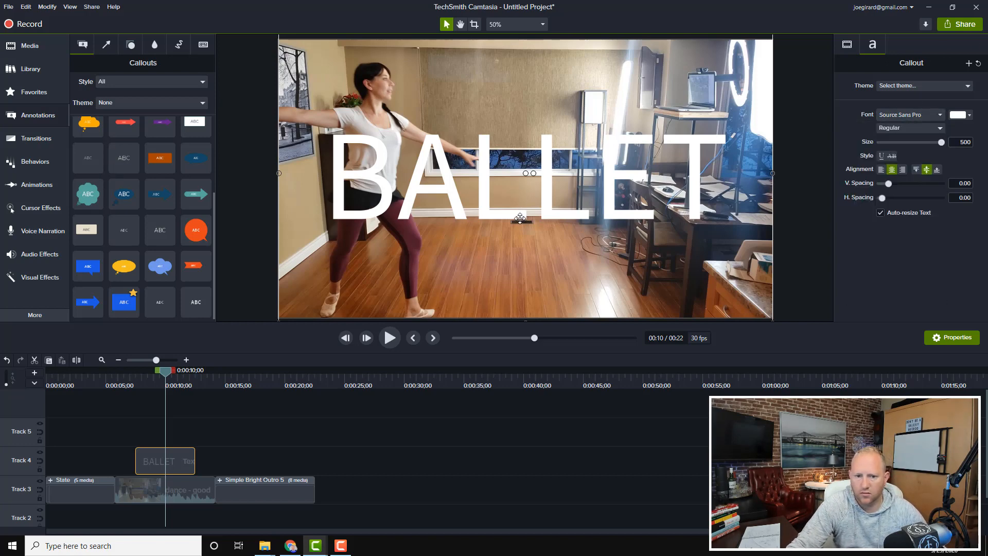
click(531, 212)
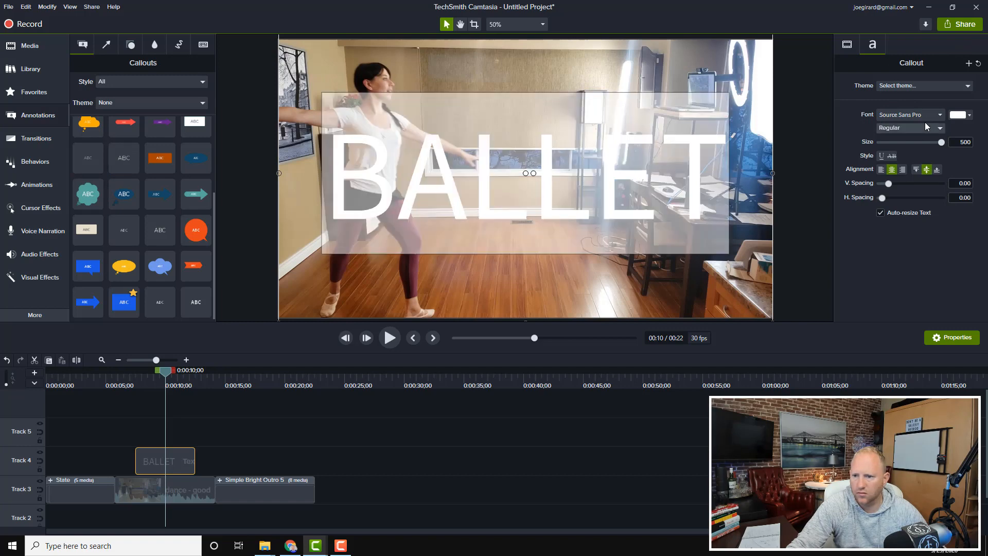
click(935, 113)
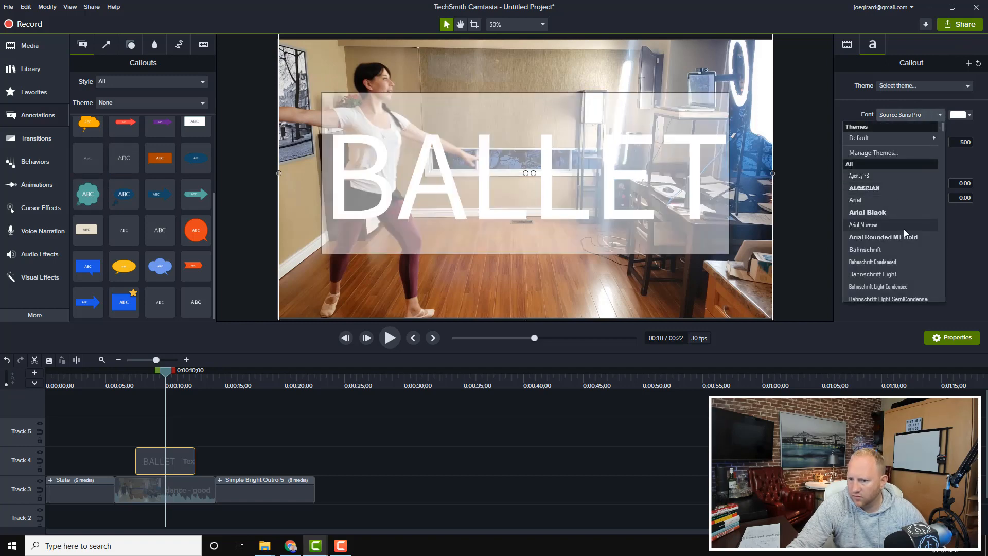
scroll(913, 251, down, 6)
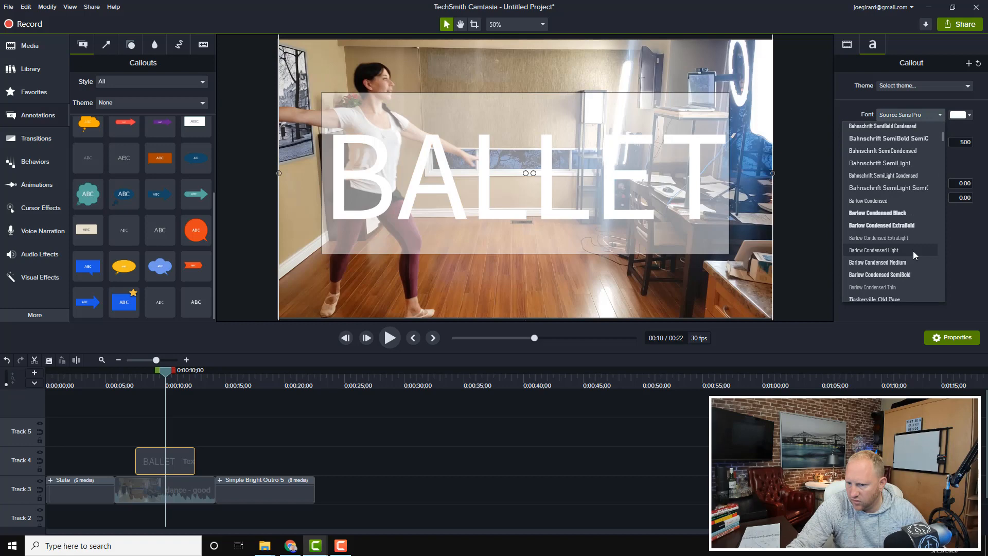
scroll(914, 251, down, 6)
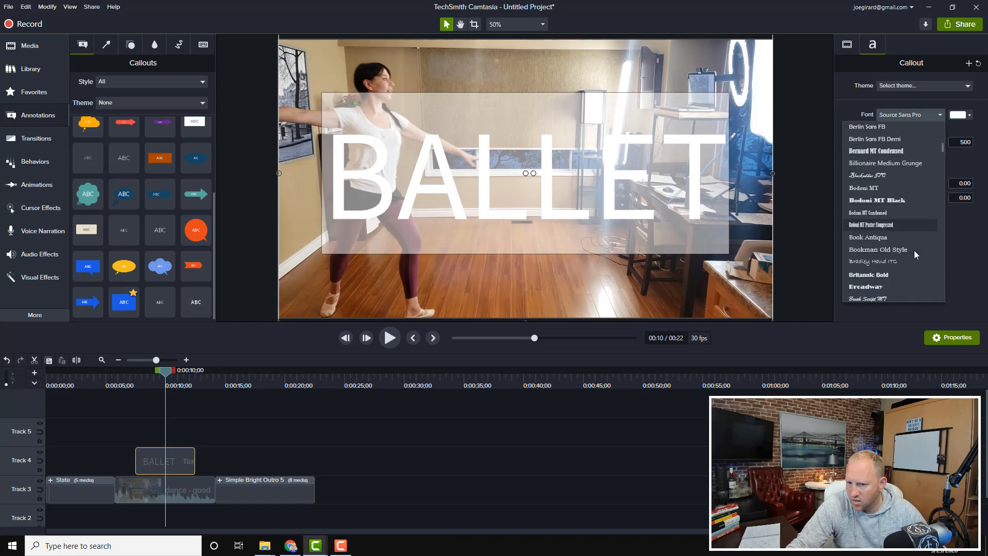
scroll(914, 252, down, 6)
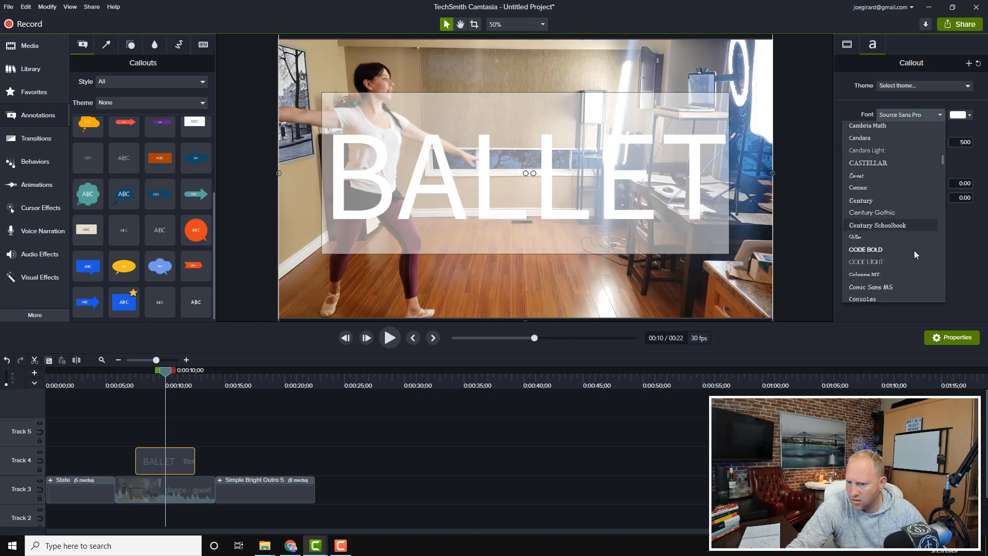
scroll(914, 250, down, 6)
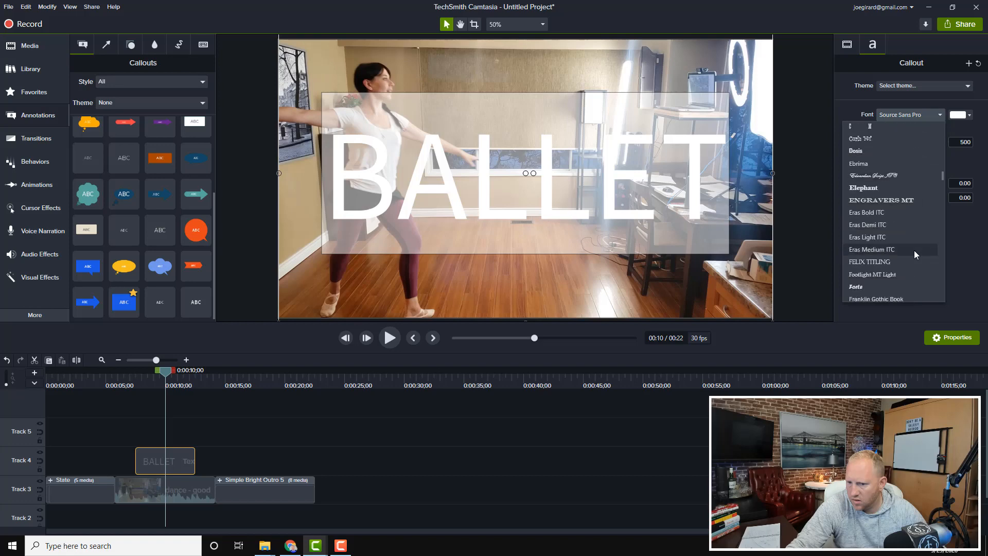
scroll(915, 250, down, 6)
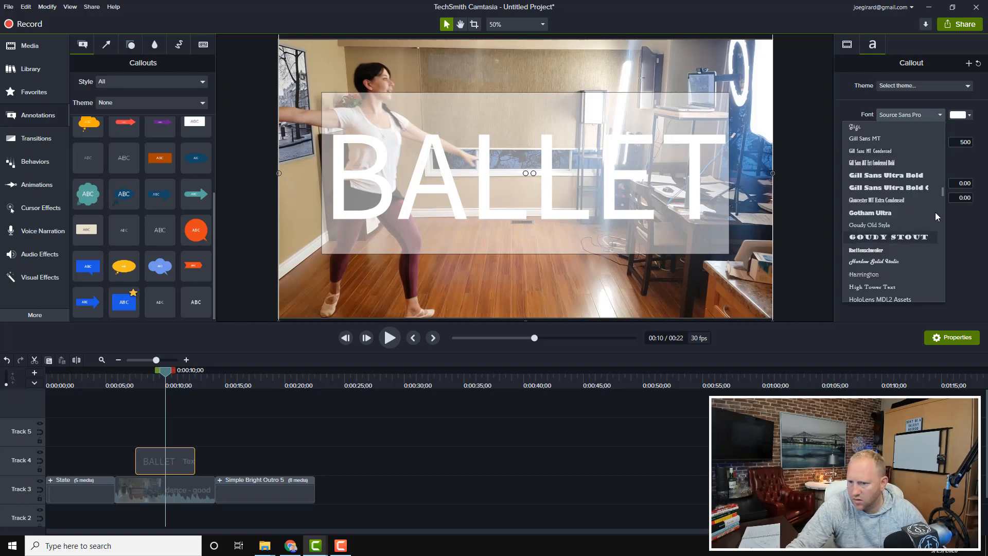
scroll(918, 234, down, 6)
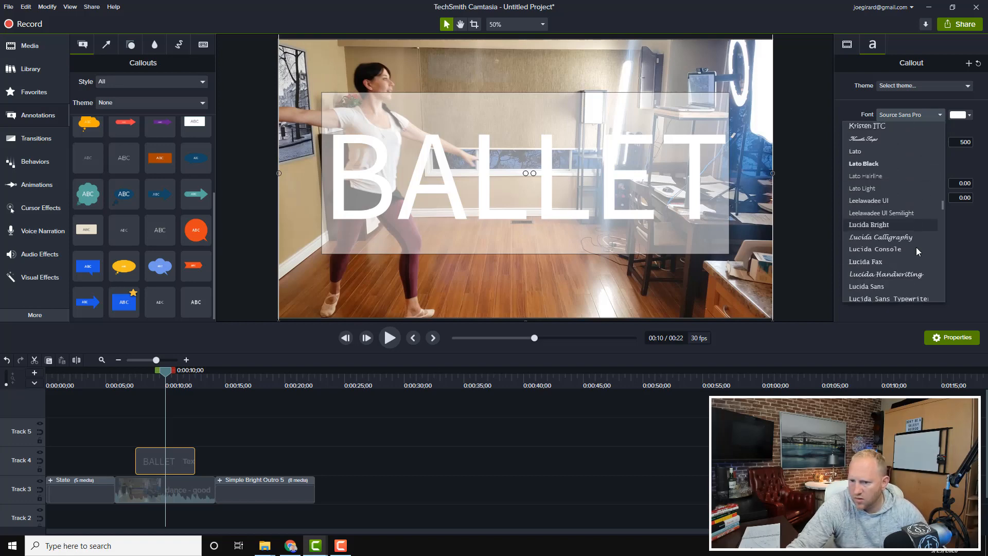
scroll(917, 250, down, 6)
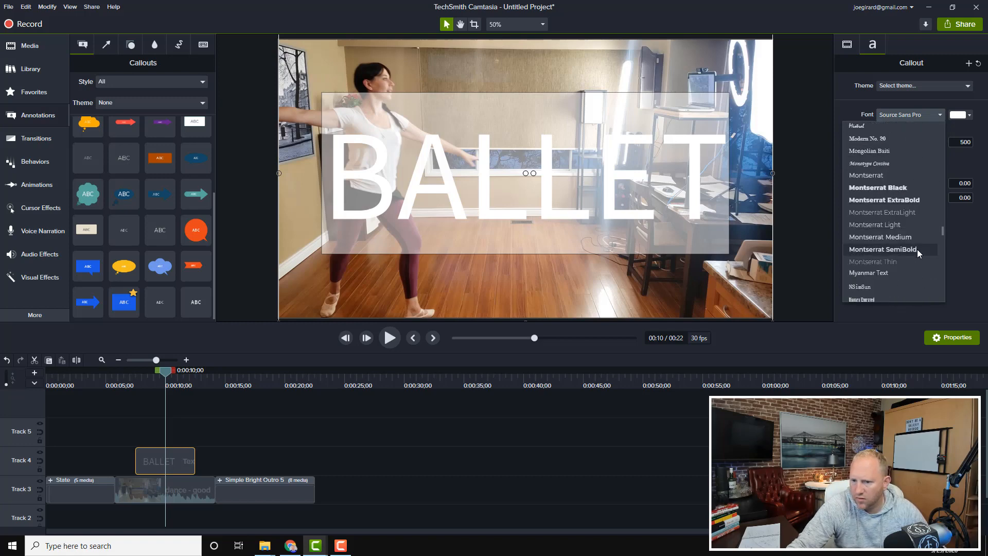
click(878, 186)
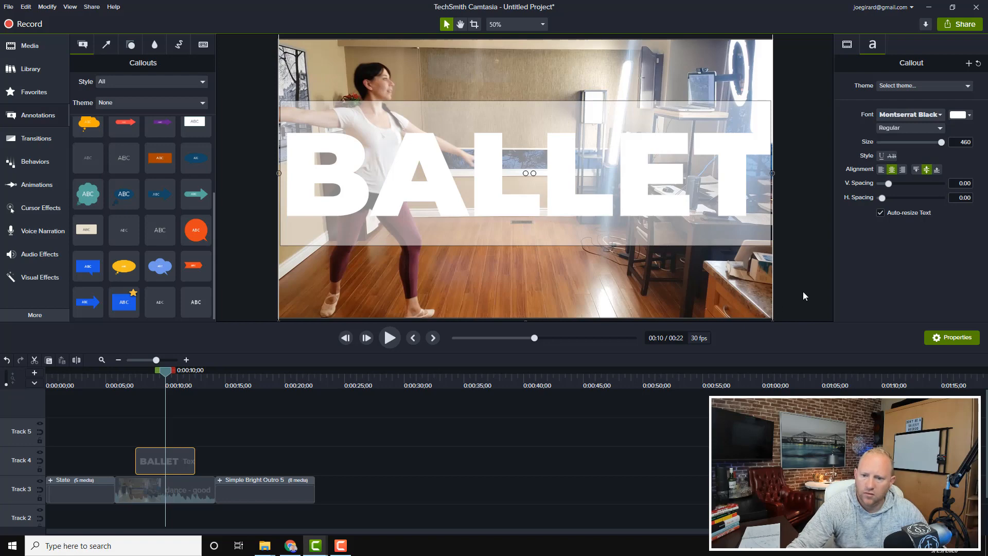
Step: Tighten the BALLET text to a vertical spacing of -0.06 and a horizontal spacing of -0.11, and deselect it
drag(890, 184, 877, 200)
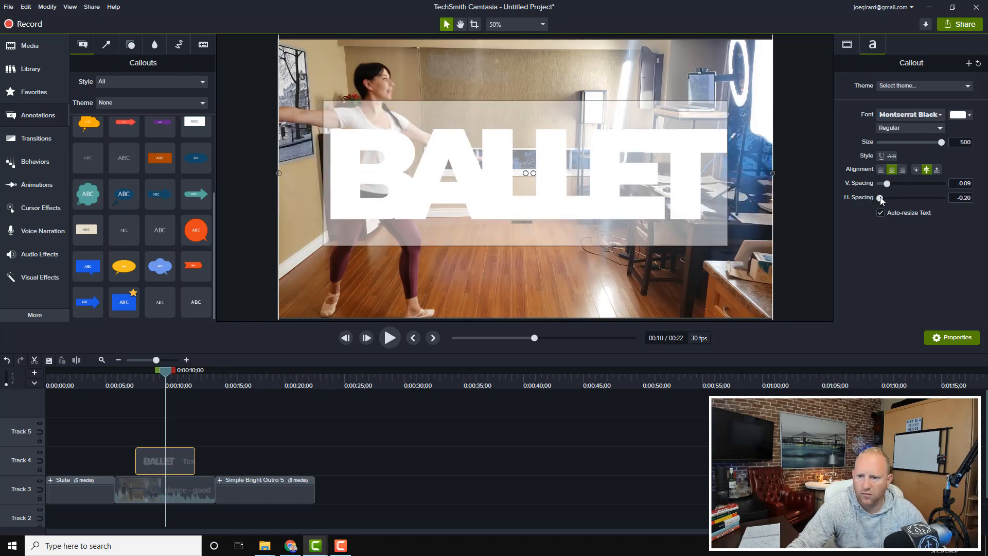
drag(881, 199, 887, 186)
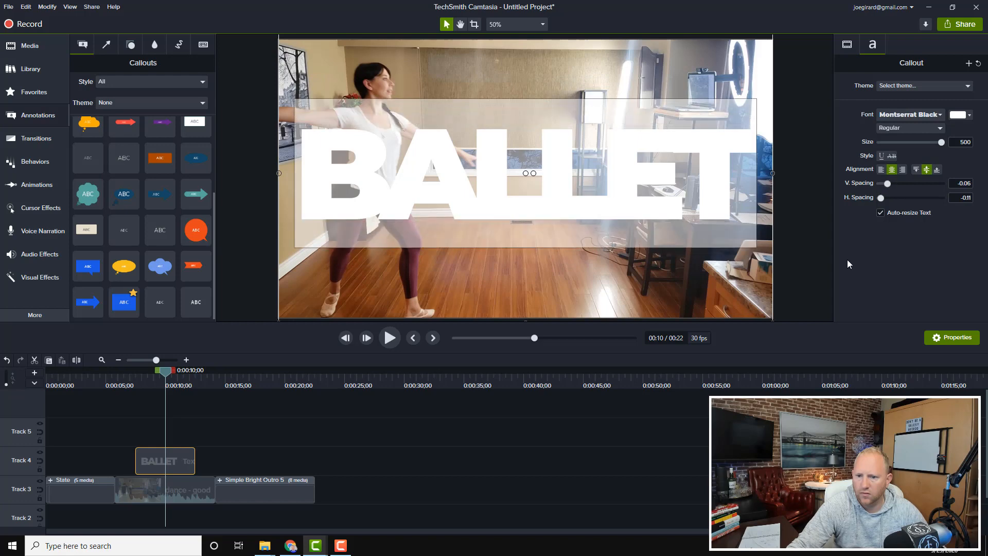
click(817, 270)
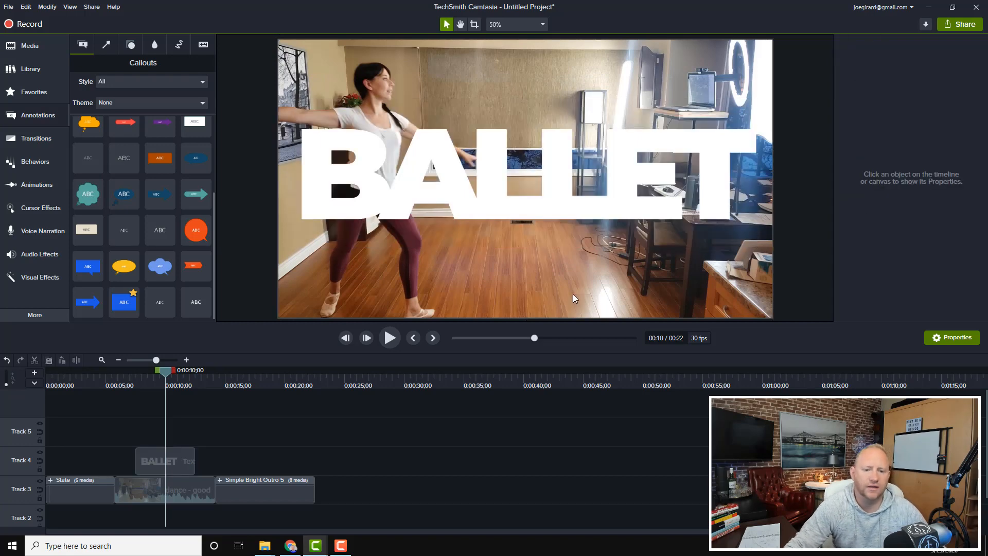
Step: Set the track matte mode of Track 4 to Alpha so the dance clip shows through the BALLET letters
click(165, 466)
click(37, 456)
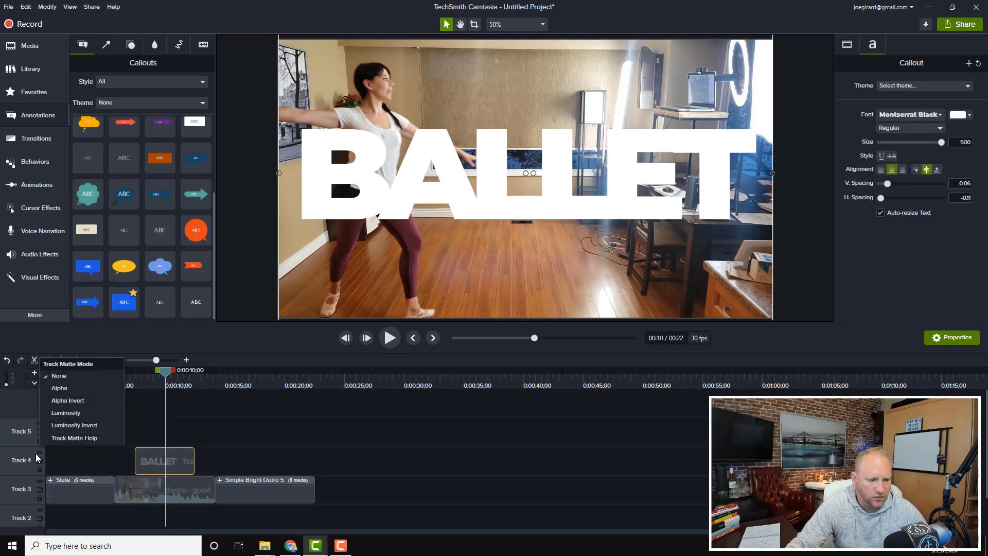
click(68, 388)
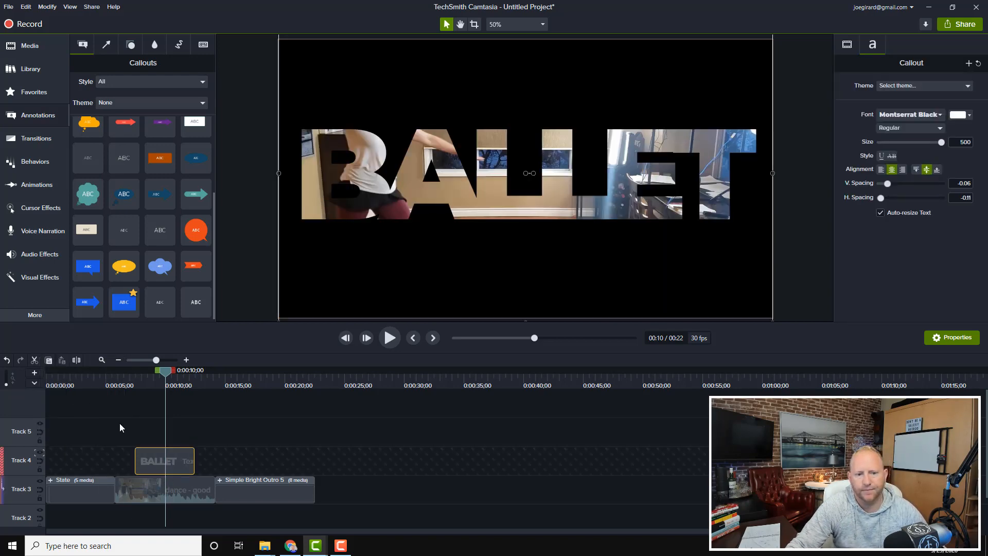
Step: Add the Pulsating behavior to the BALLET callout and play the video from 0:00:06;17 to 0:00:13;00
click(119, 386)
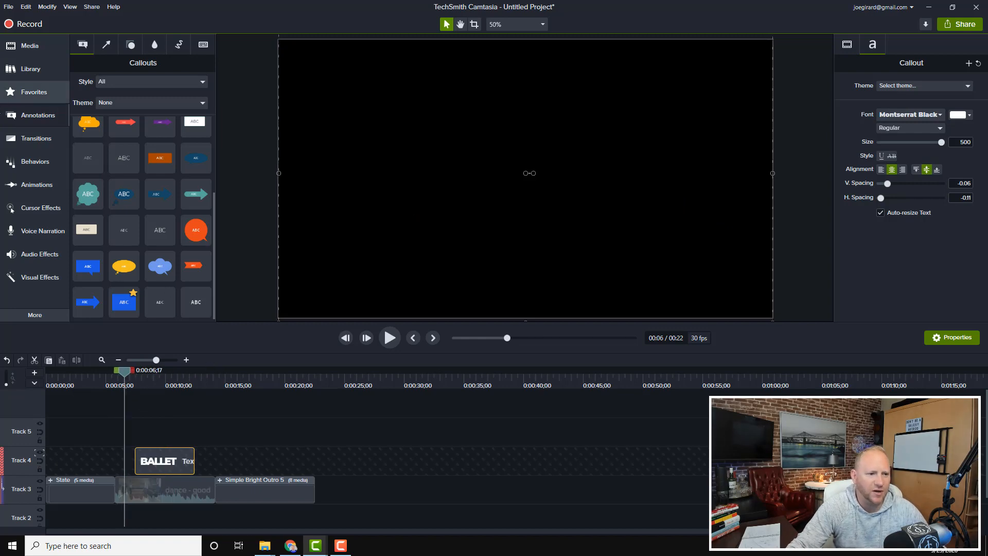
click(32, 162)
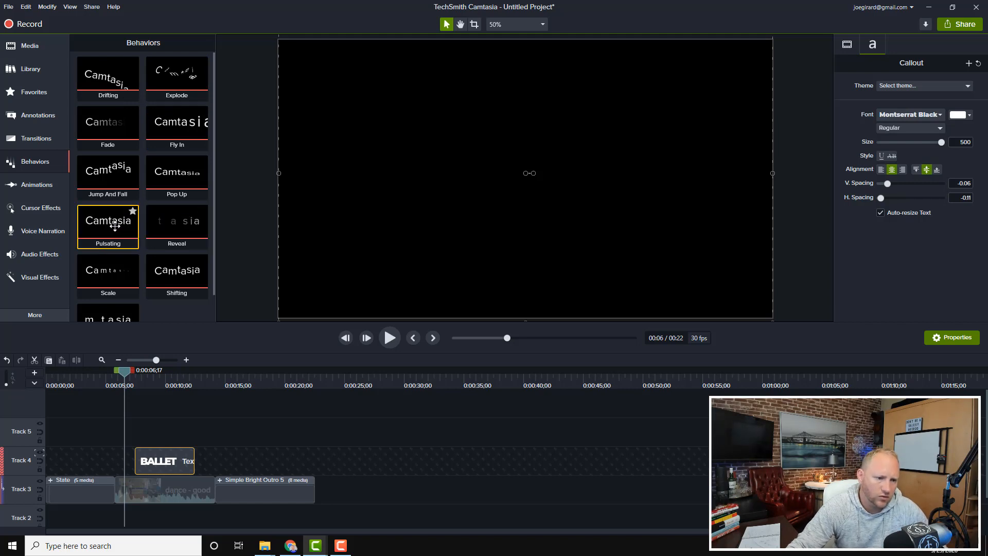
drag(115, 226, 165, 461)
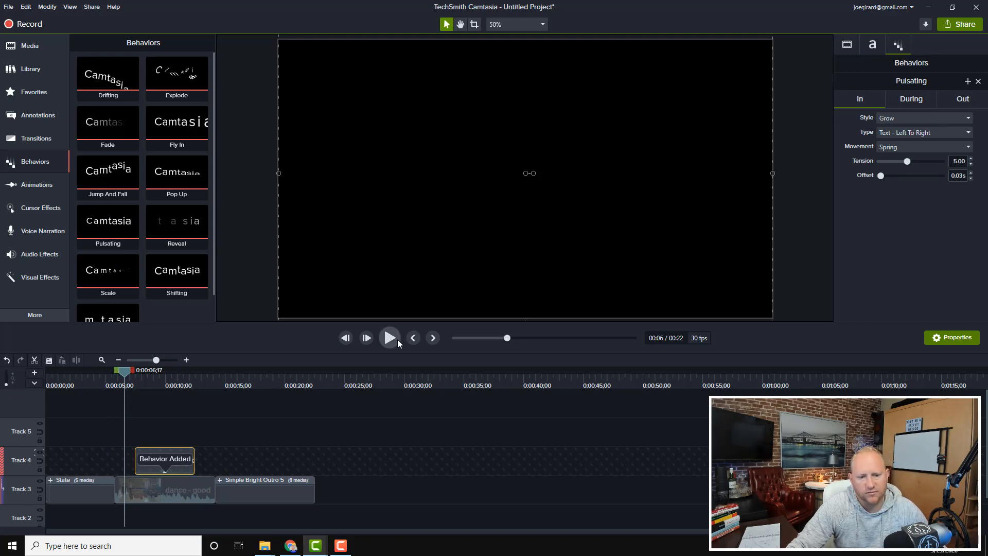
click(390, 338)
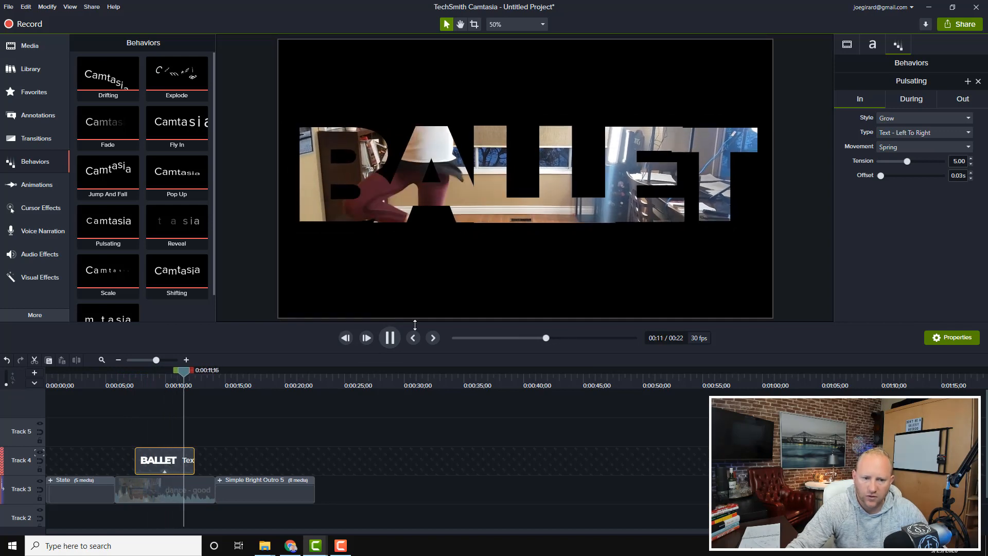
click(390, 337)
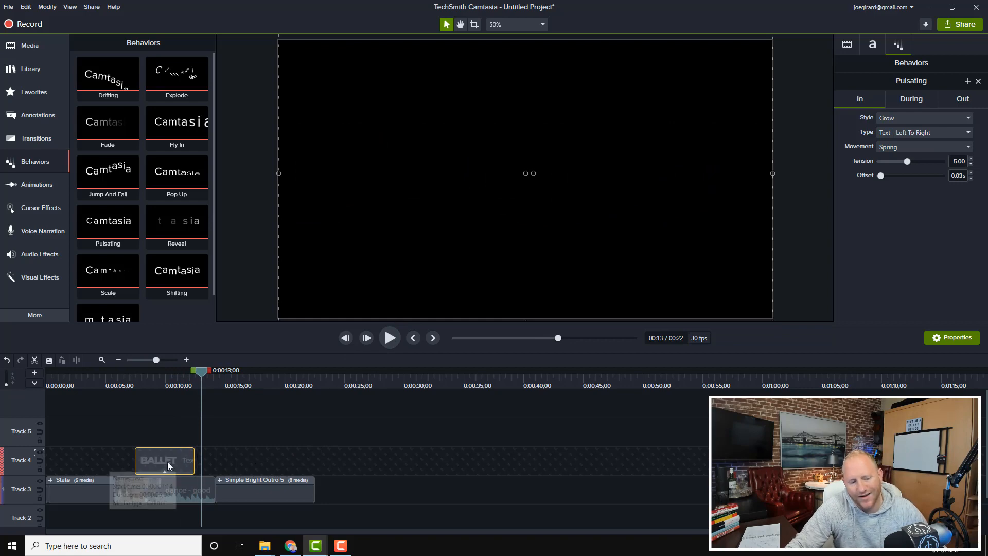
Step: Switch Track 4's matte mode to Alpha Invert and check the BALLET text at 0:00:08;27
click(38, 457)
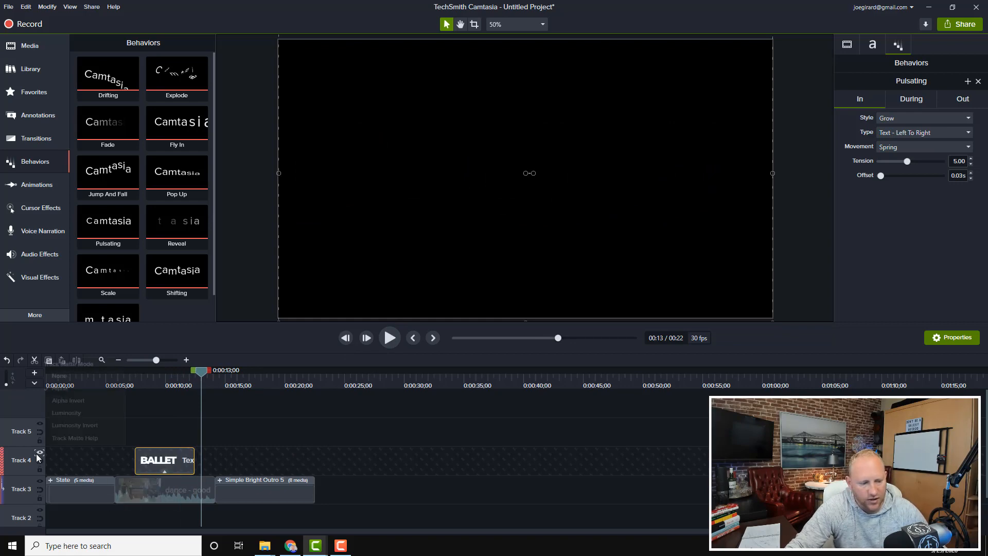
click(60, 401)
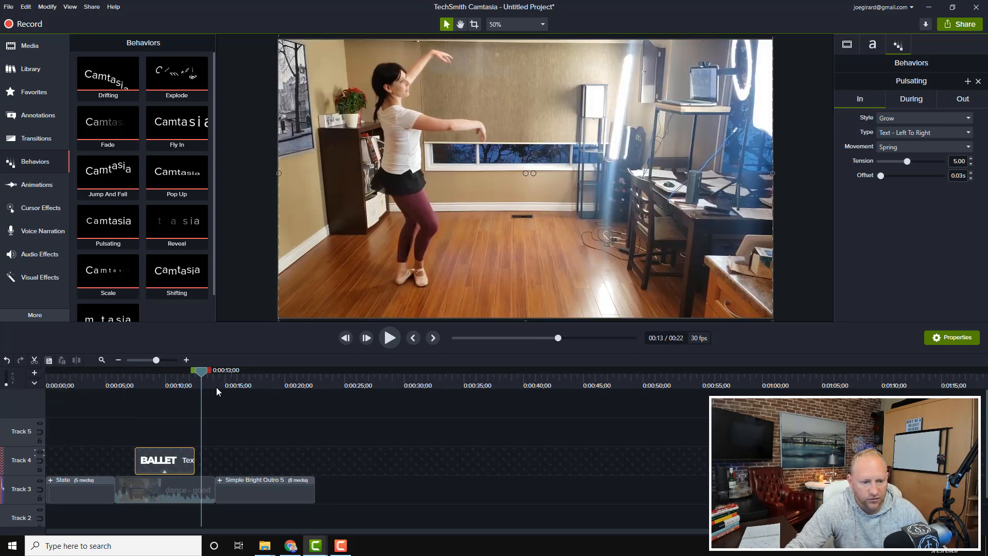
mouse_move(154, 383)
mouse_down()
mouse_move(158, 372)
mouse_move(187, 382)
mouse_move(154, 380)
mouse_up()
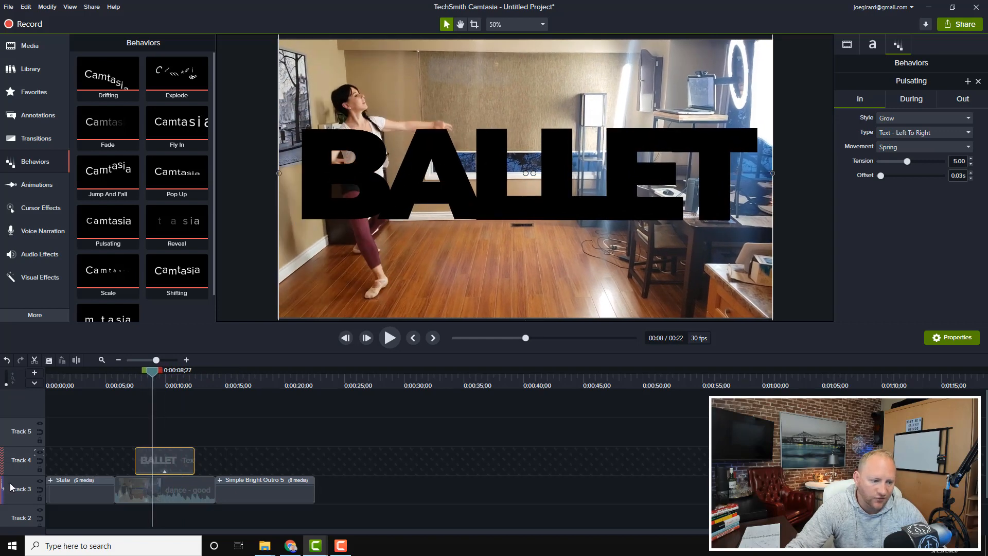
Step: Set Track 4's matte mode to Luminosity and check the BALLET text at 0:00:10;07
click(40, 456)
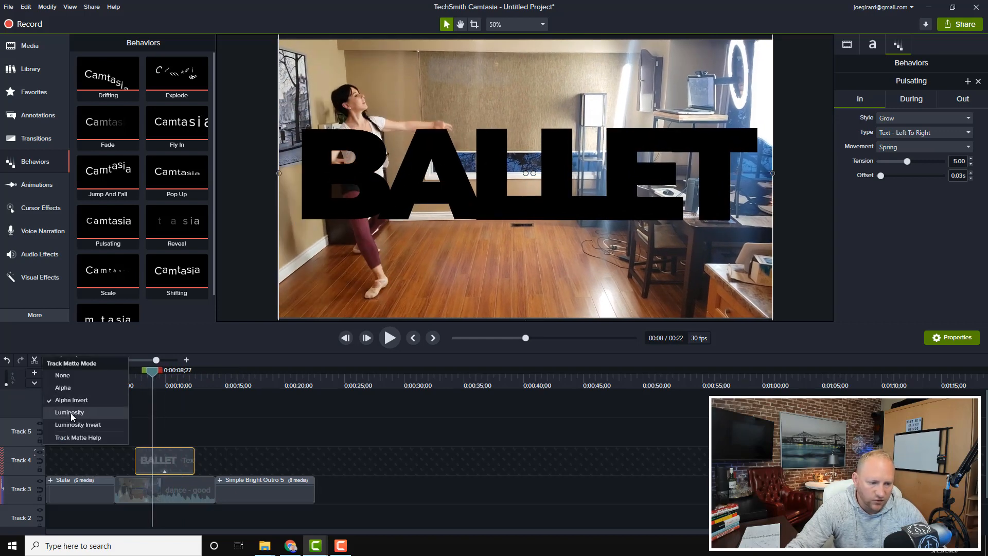
click(70, 412)
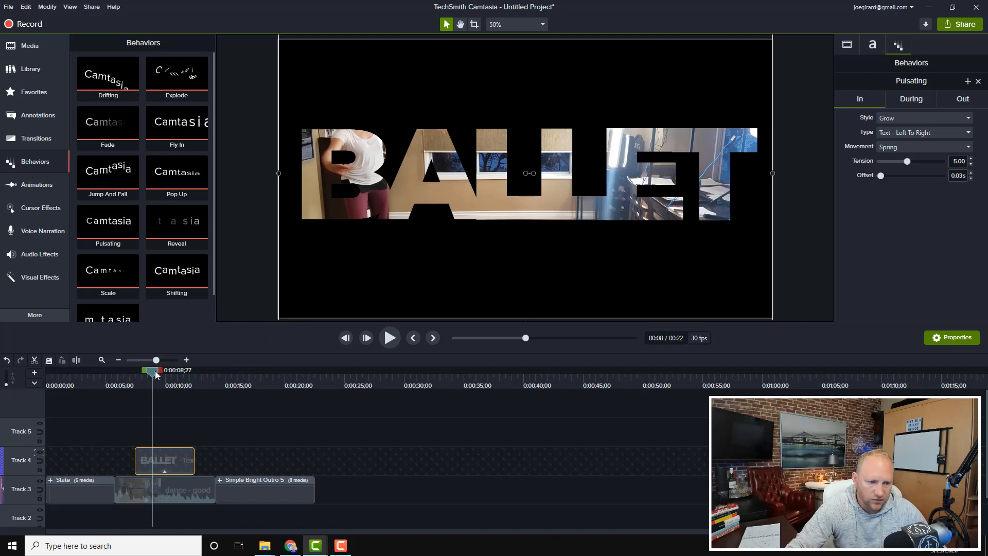
mouse_move(156, 372)
mouse_down()
mouse_move(179, 380)
mouse_move(168, 380)
mouse_up()
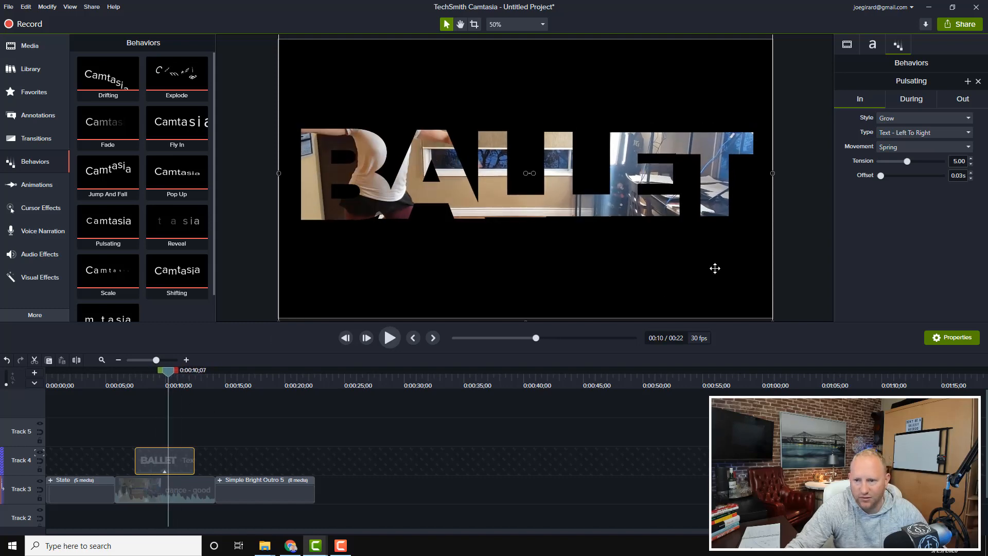
Step: Set the In style of the BALLET callout's Pulsating behavior to Bounce In and play back the text animation
click(913, 118)
click(899, 131)
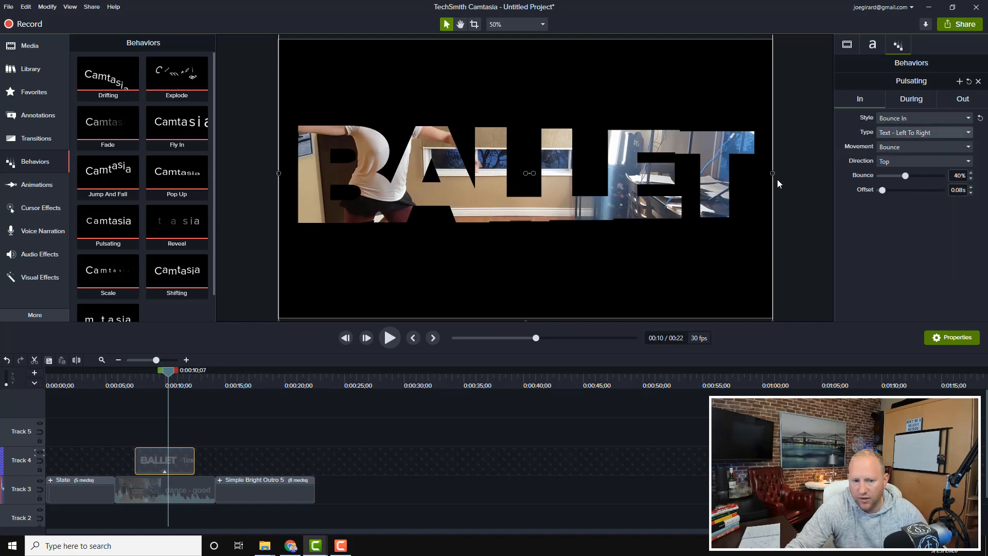
drag(169, 375, 139, 375)
key(space)
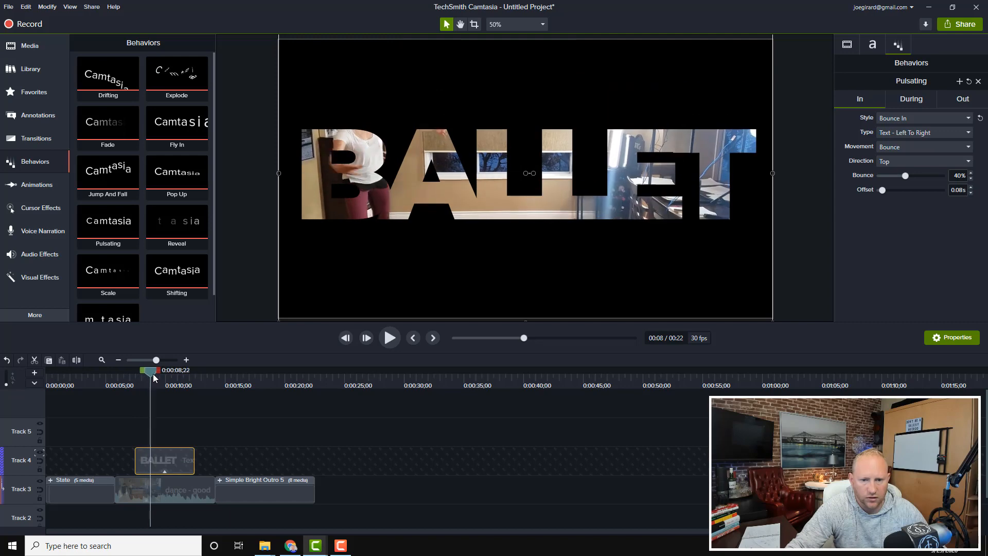
Step: Review the track matte modes offered for Track 4 and place the playhead at 0:00:09;17
click(37, 454)
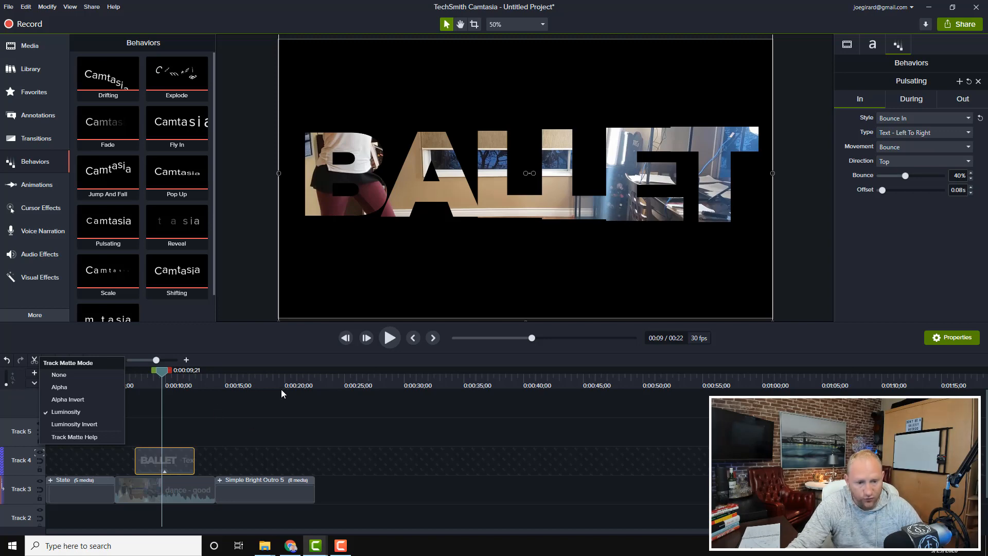
click(162, 376)
drag(162, 369, 160, 361)
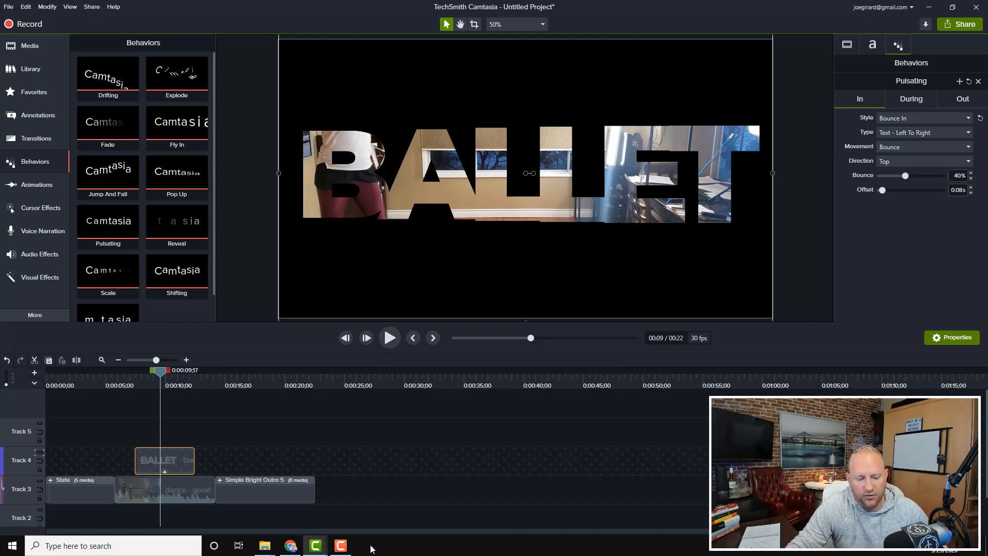
Step: Switch to Chrome and enter the address videohero.com in a new tab
click(290, 546)
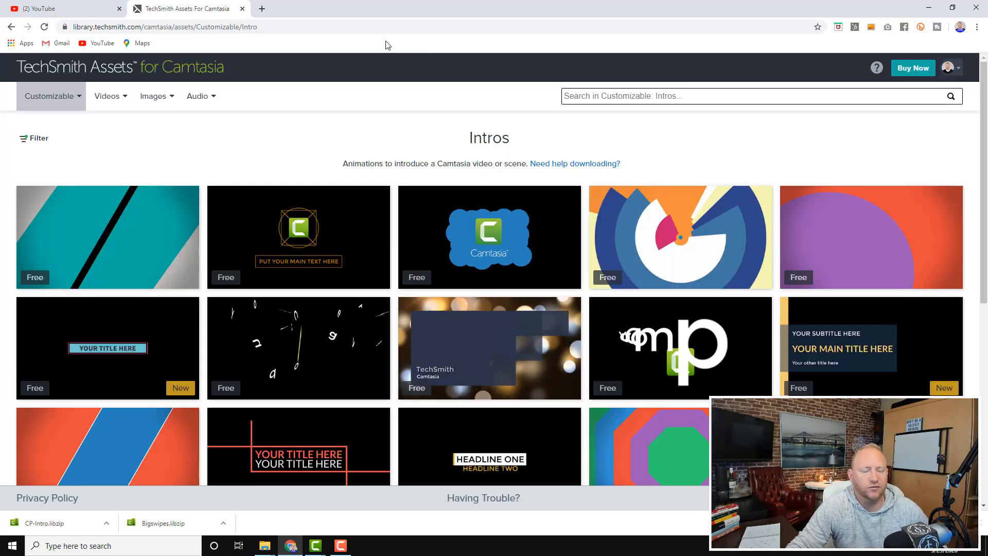
click(262, 9)
click(266, 27)
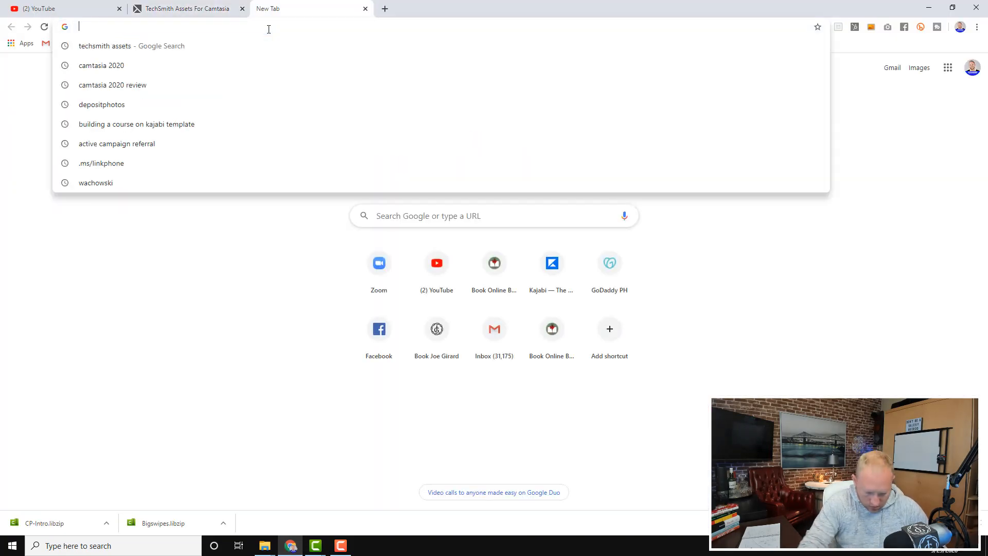
text(videohero.com)
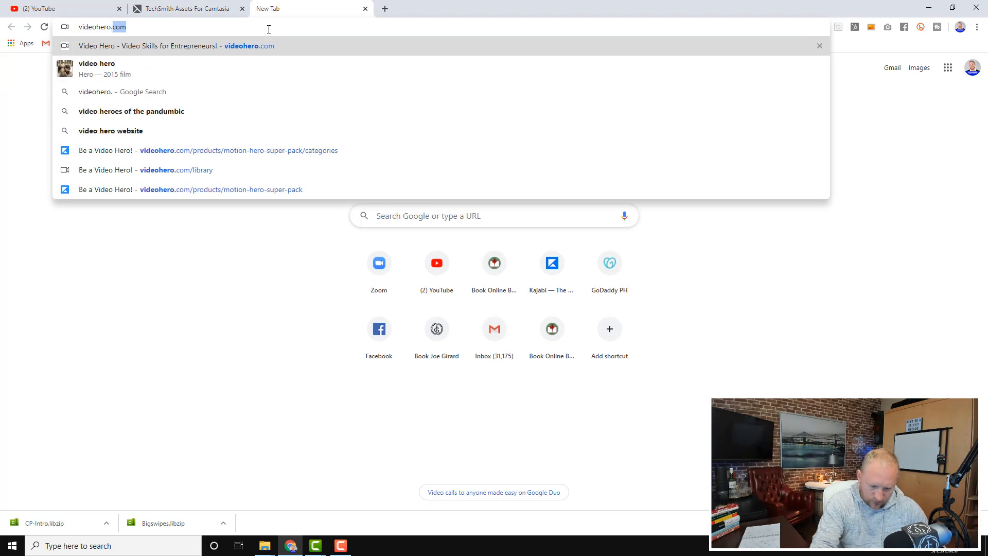
Step: Open the Viddyoze website, viddyoze.com, in another new tab
click(385, 9)
click(349, 27)
text(vidd)
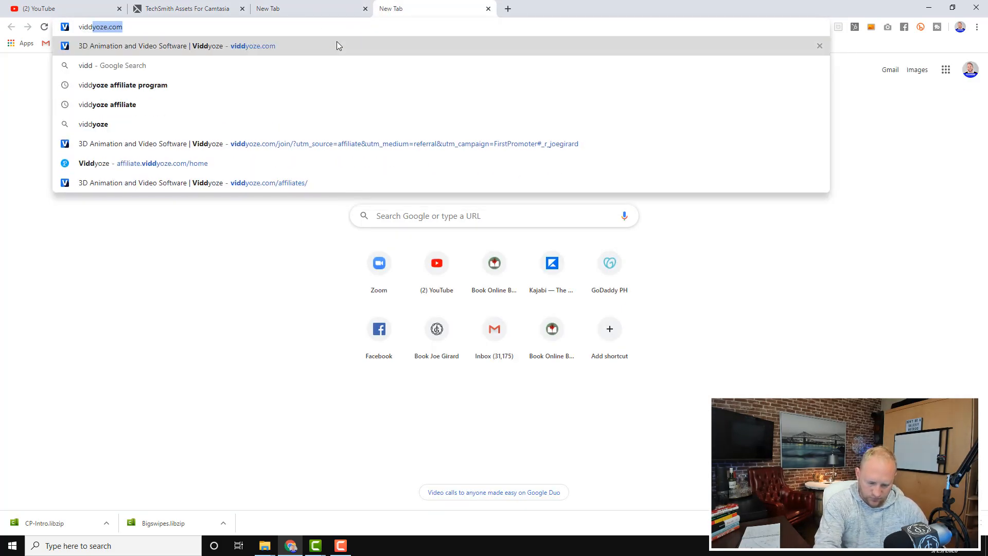
text(yoze)
key(Return)
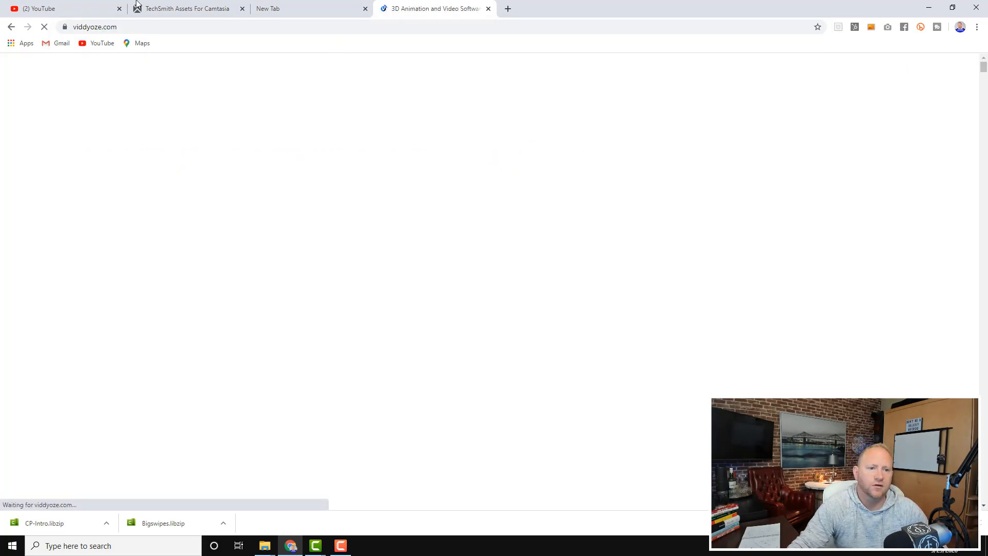
Step: Load videohero.com in its tab and sign in to Video Hero with the prefilled credentials
click(312, 10)
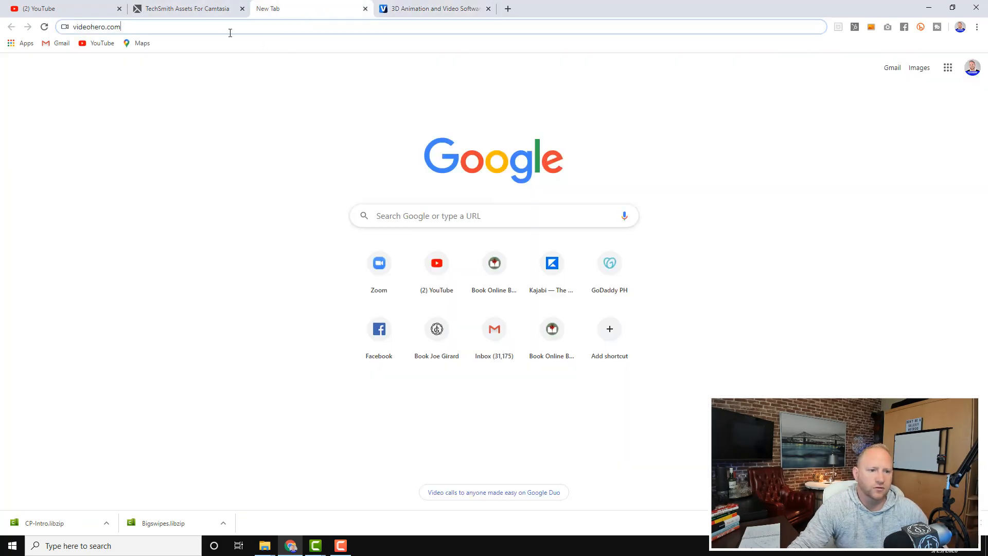
key(Return)
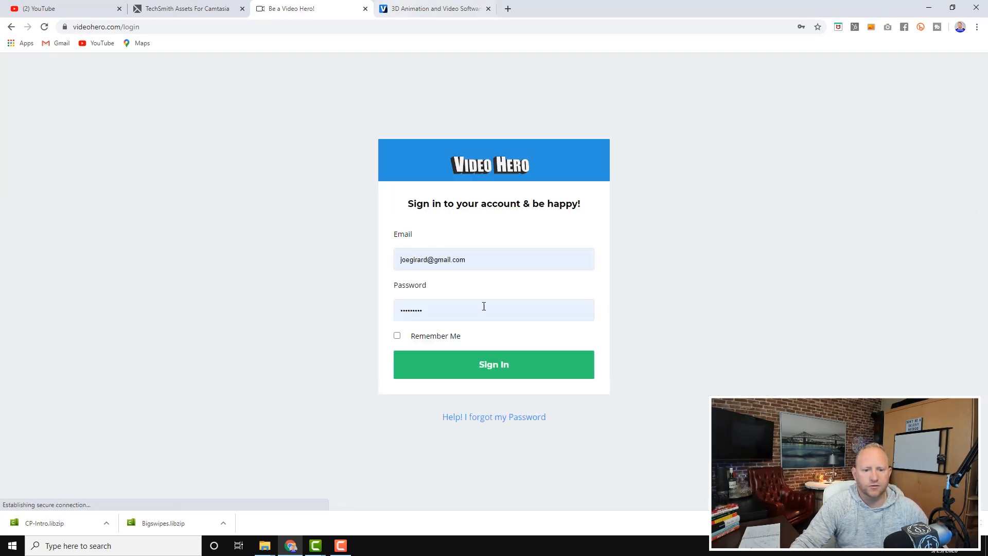
click(502, 370)
Step: Log in to Viddyoze and look over its logo animation templates
click(407, 8)
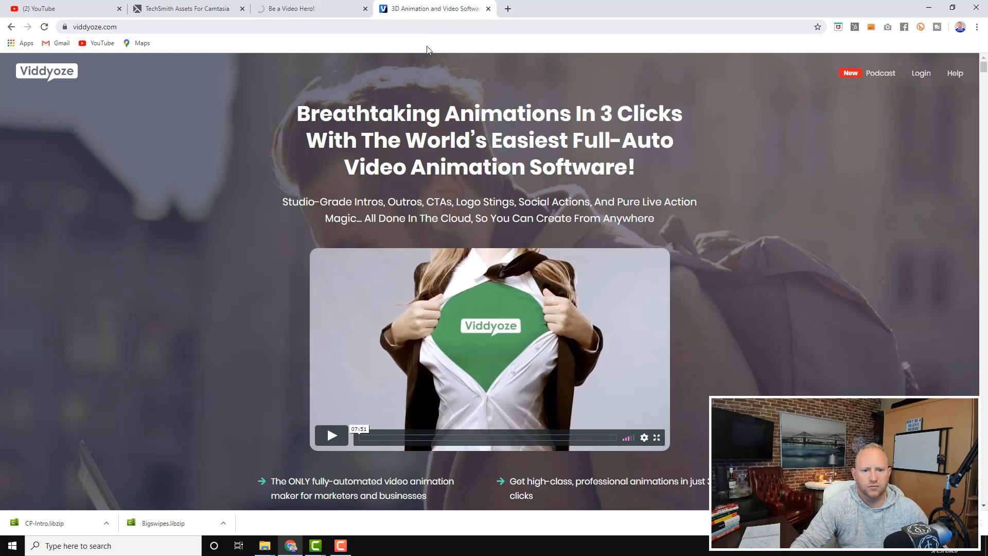
click(925, 68)
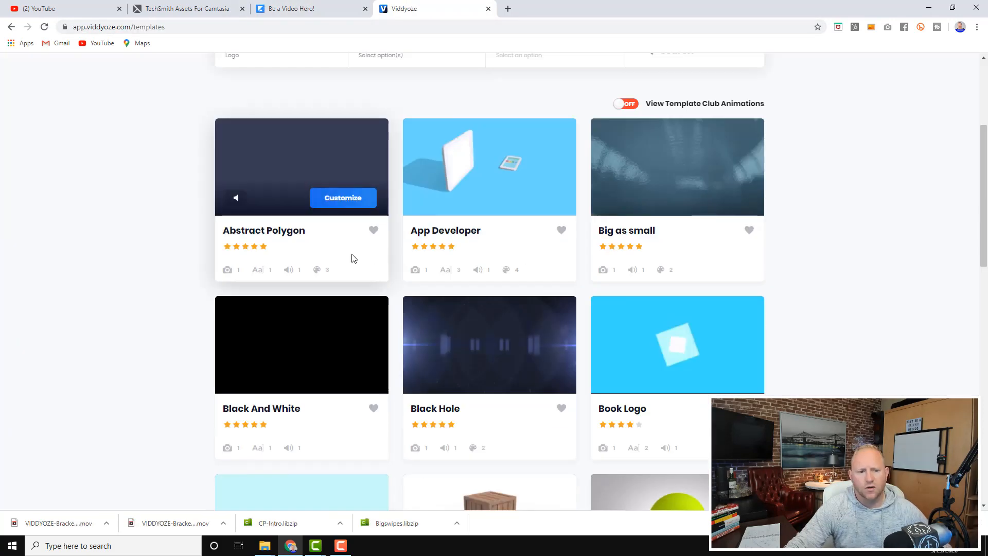
scroll(137, 188, up, 4)
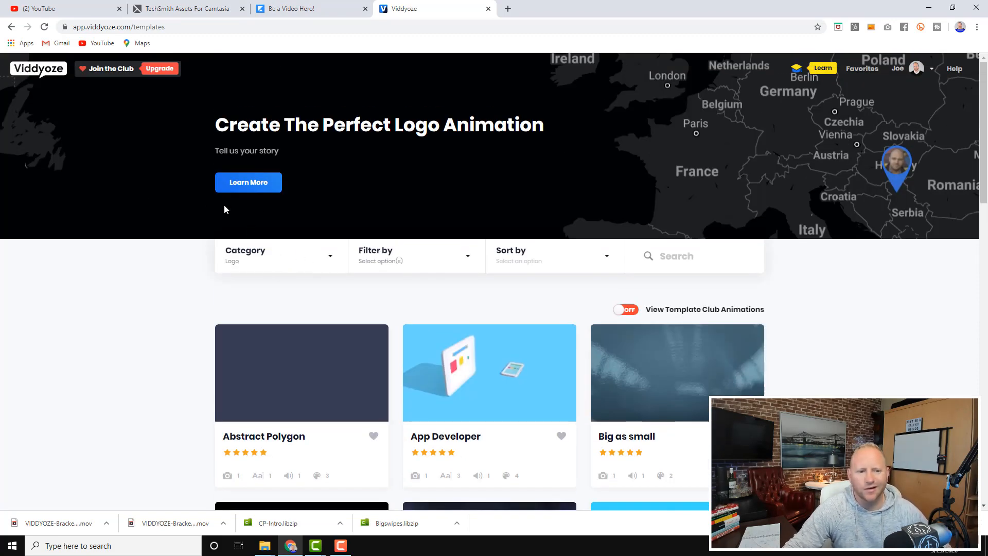
Step: Return to the TechSmith Assets site and look through the available customizable intros
click(217, 5)
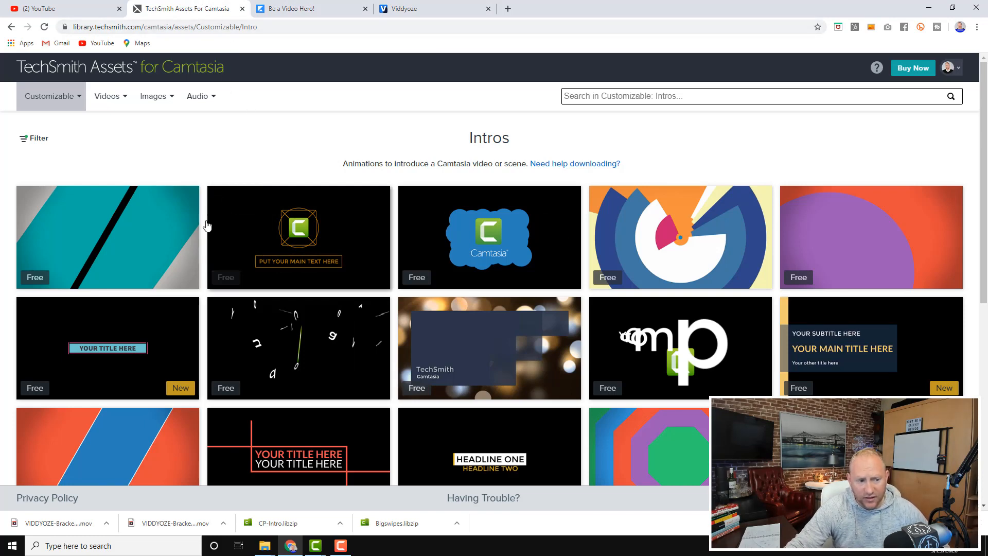
mouse_move(437, 227)
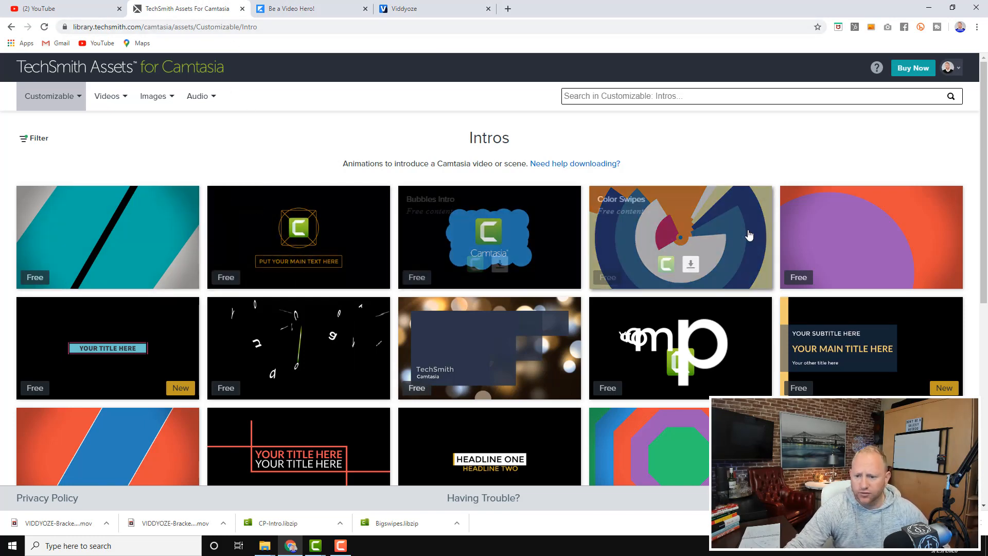
scroll(548, 302, down, 2)
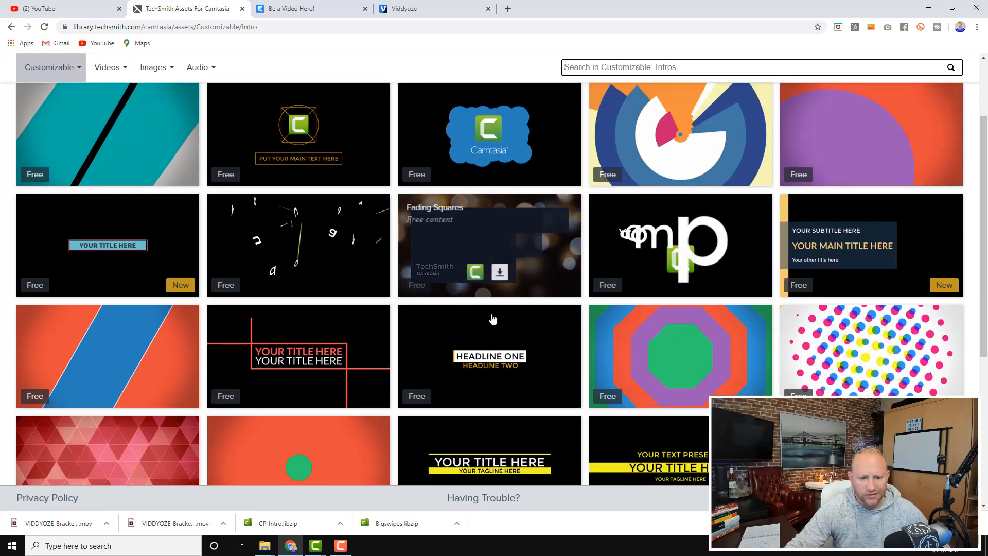
scroll(754, 285, down, 4)
scroll(190, 251, up, 4)
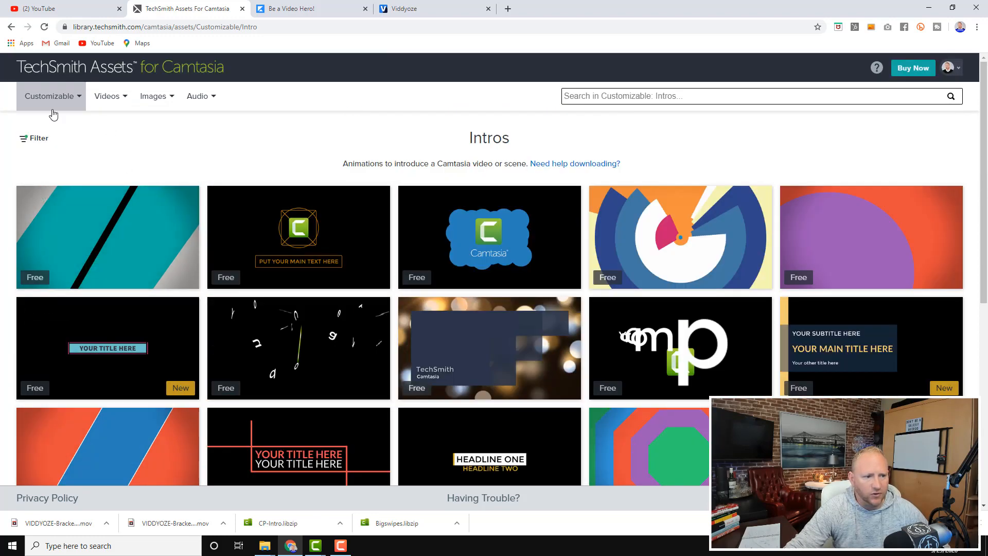
Step: Open the customizable Motion Graphics category and show its filter options
click(46, 97)
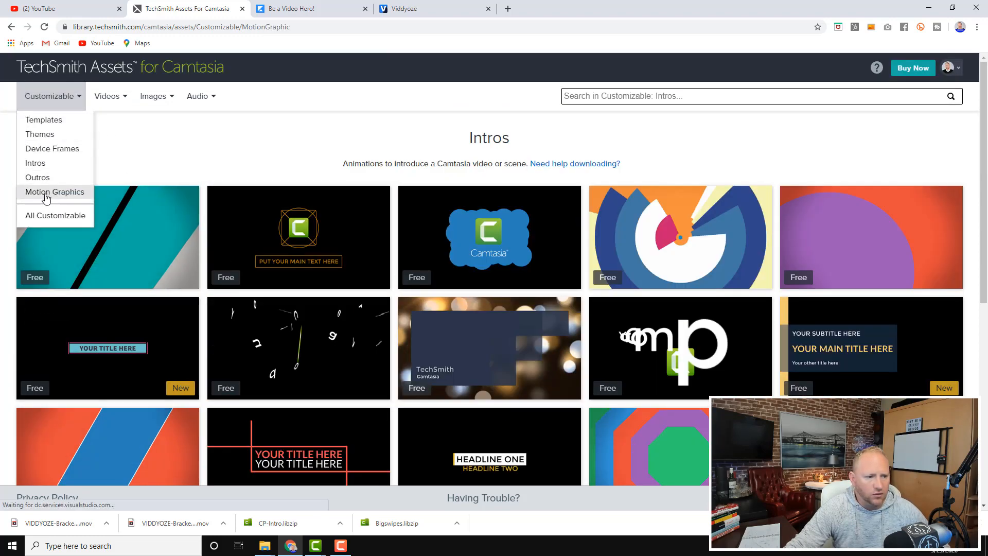
click(47, 193)
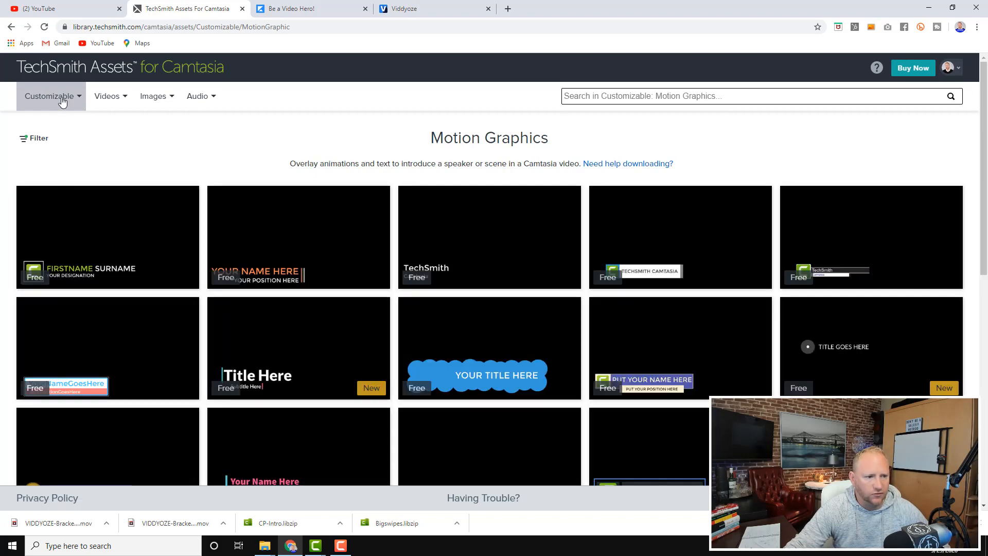
click(37, 139)
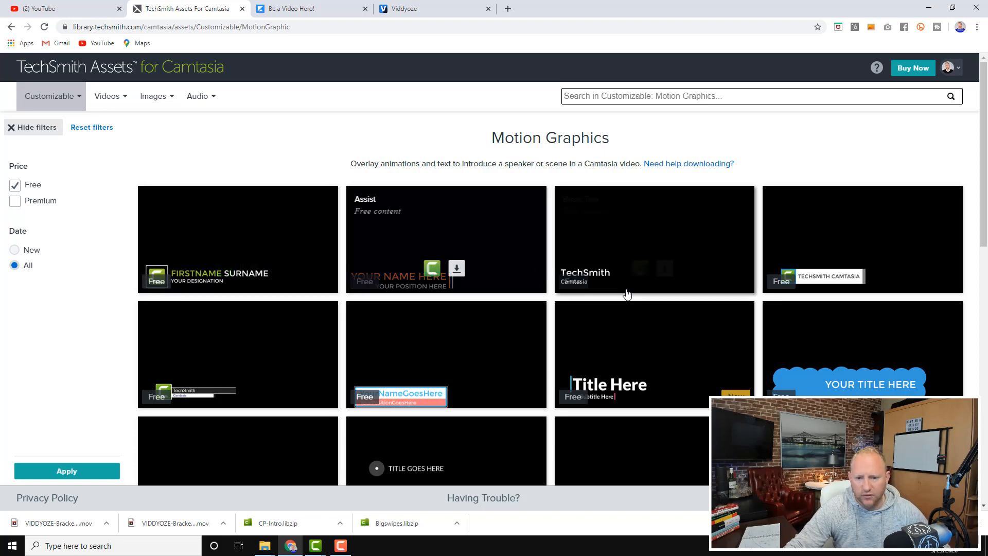
Step: Browse the free motion graphics, looking over lower thirds such as Small Circles, Squares and Rectangles, and Sliding Boxes
scroll(683, 371, down, 4)
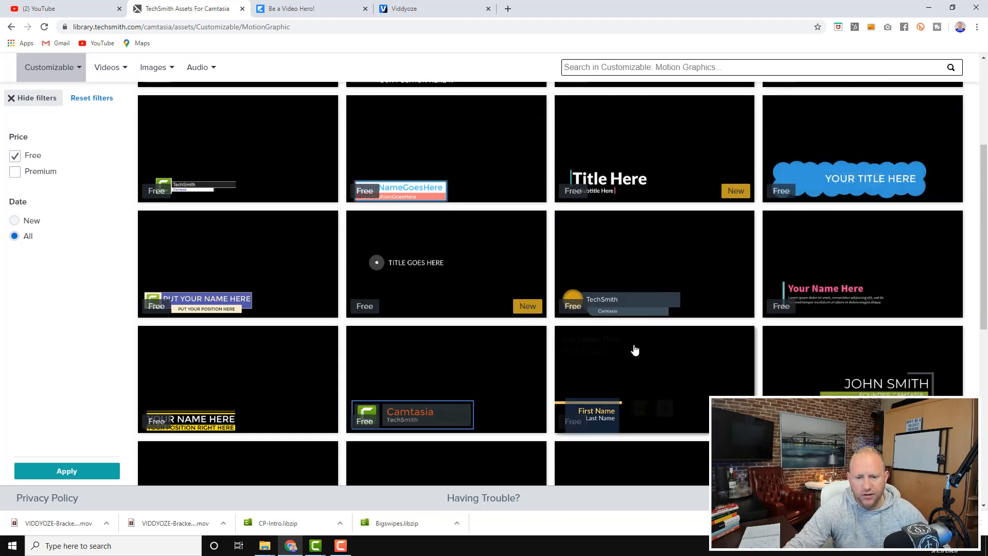
scroll(541, 369, down, 4)
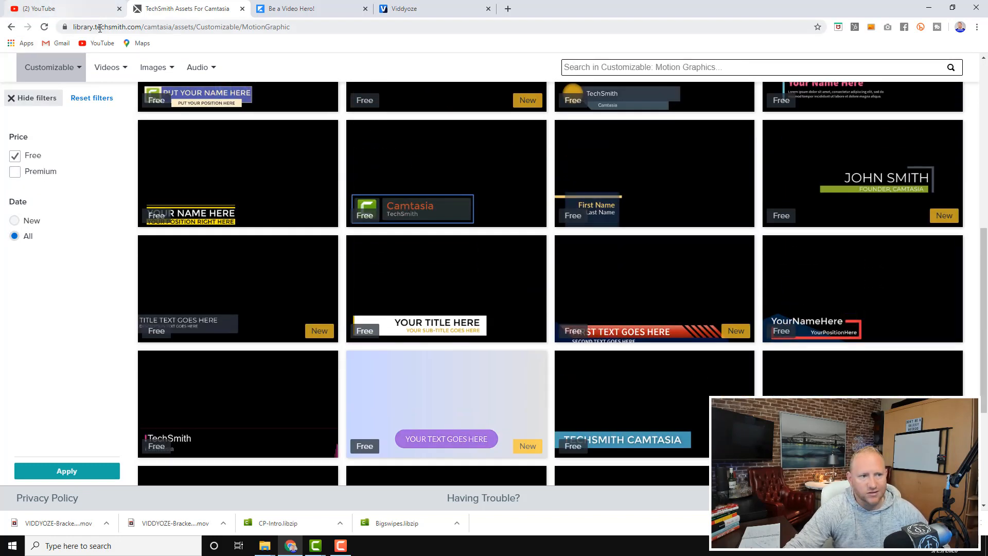
scroll(443, 271, down, 4)
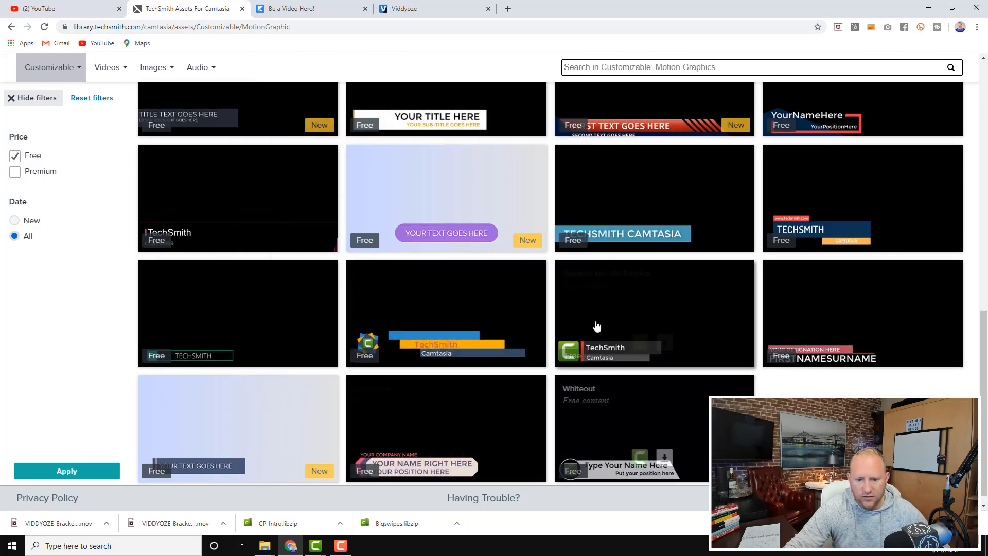
mouse_move(677, 300)
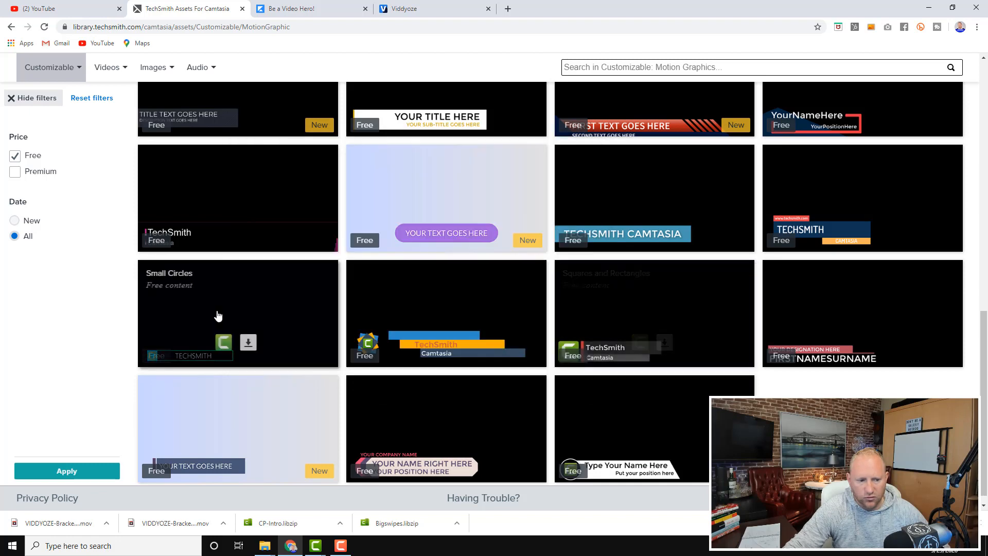
mouse_move(218, 316)
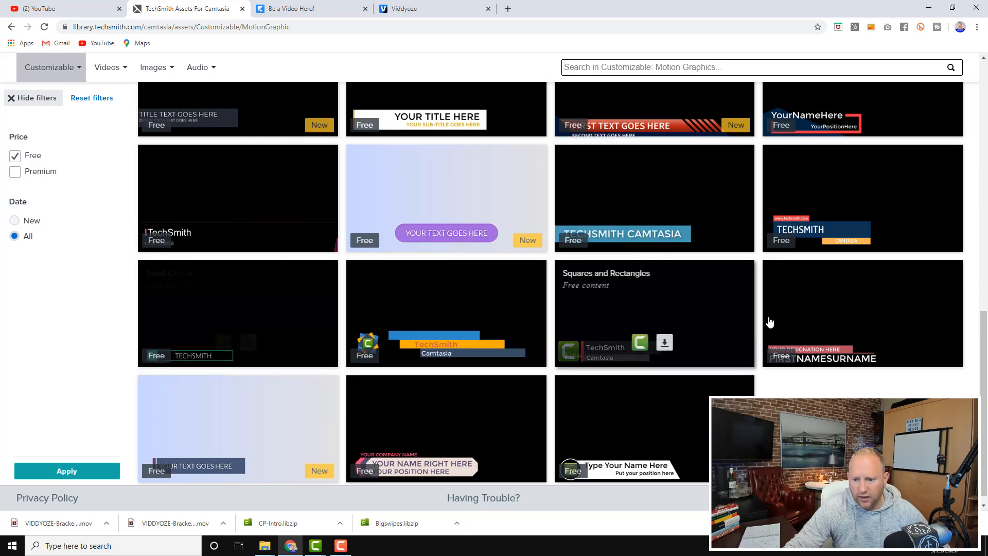
mouse_move(769, 322)
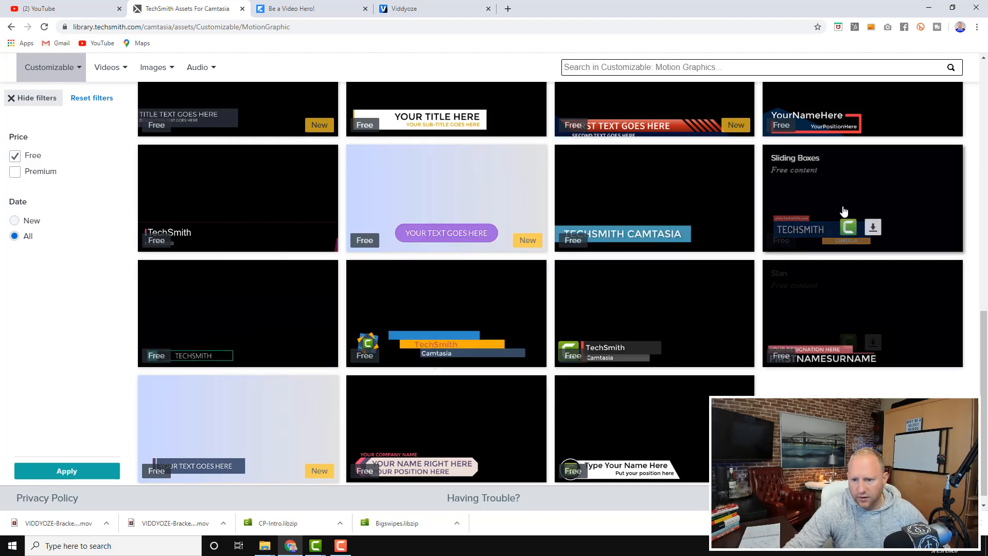
Step: Go back to the customizable Intros category and download the free Bill intro
scroll(550, 226, up, 5)
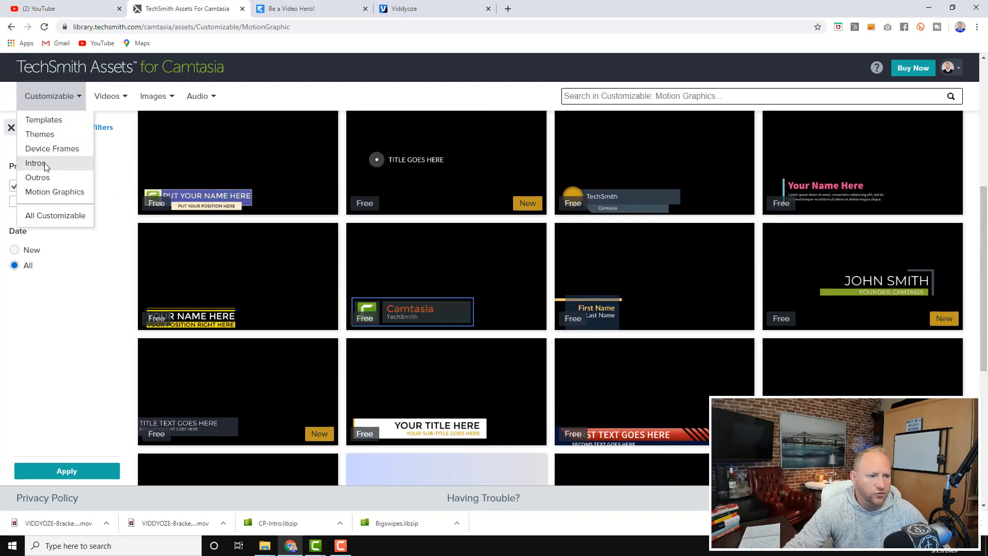
click(35, 163)
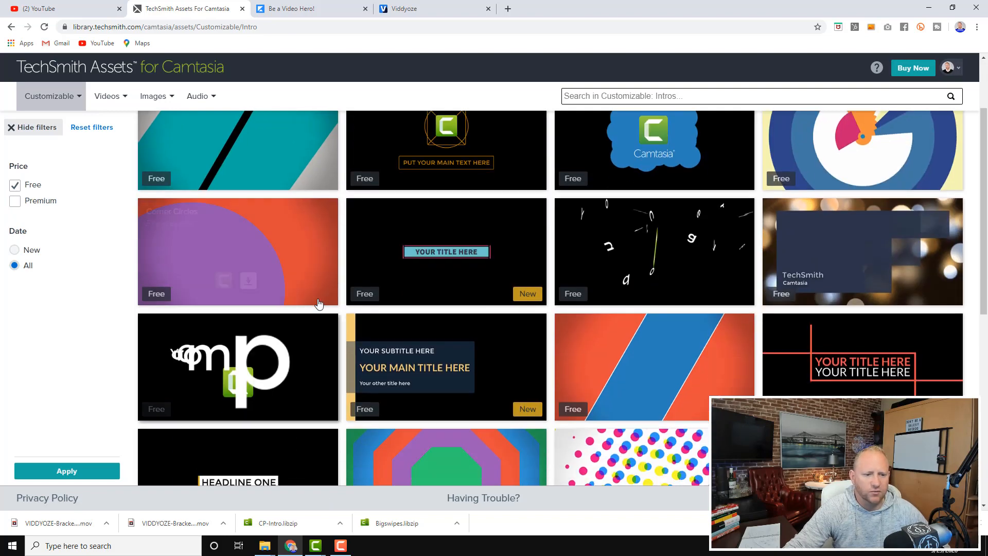
scroll(319, 304, up, 2)
mouse_move(257, 236)
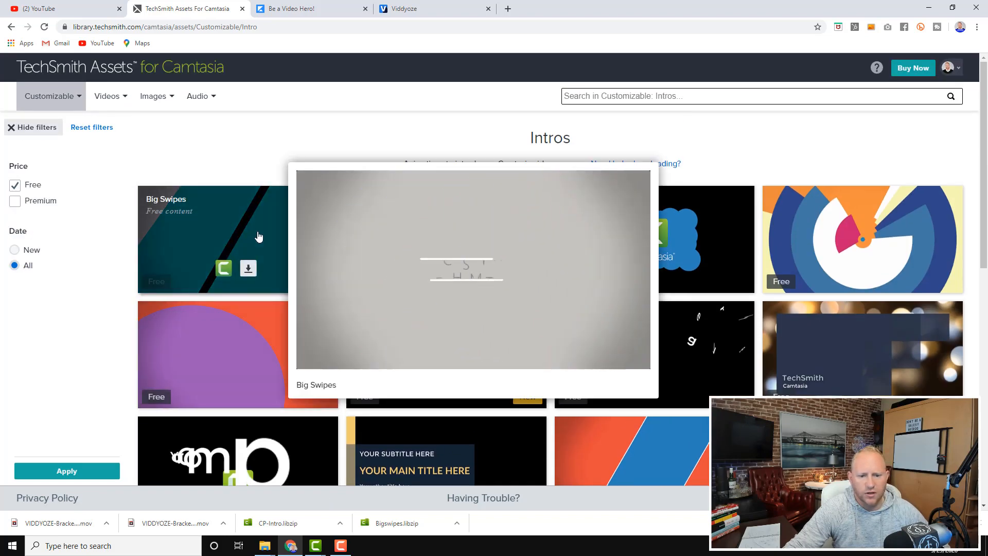
mouse_move(487, 238)
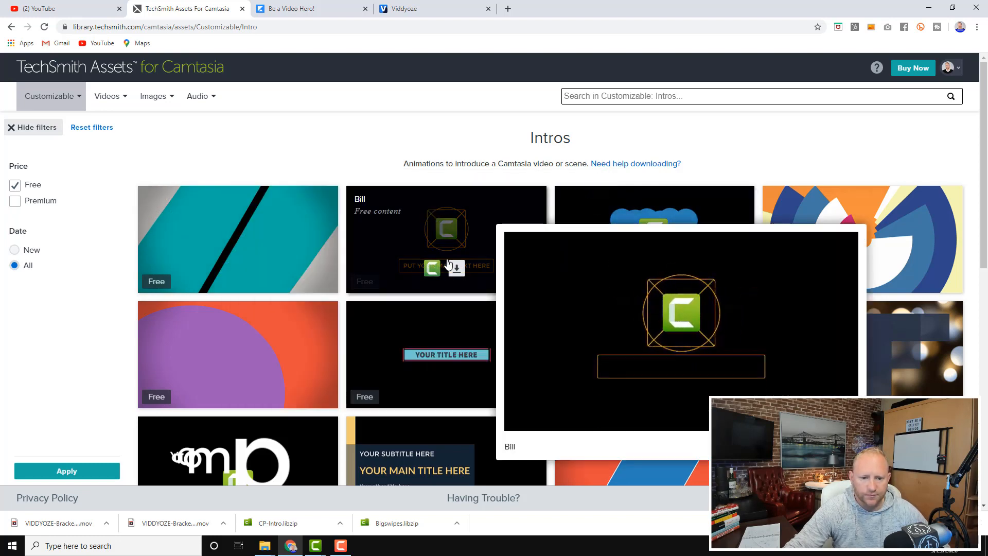
click(457, 268)
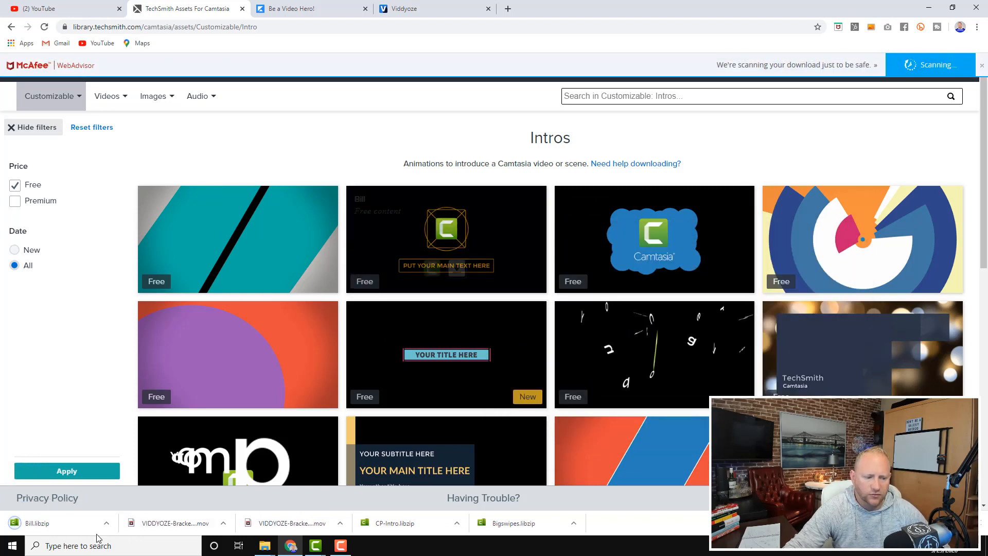
Step: Open the downloaded Bill.libzip from its folder in Camtasia and import it into the Default library
right_click(68, 530)
click(92, 496)
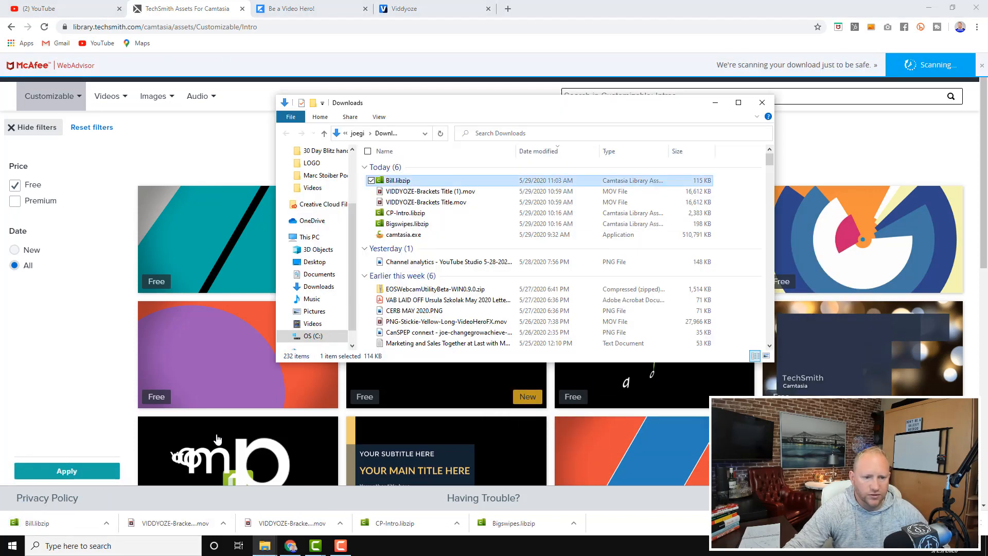
right_click(405, 183)
click(403, 187)
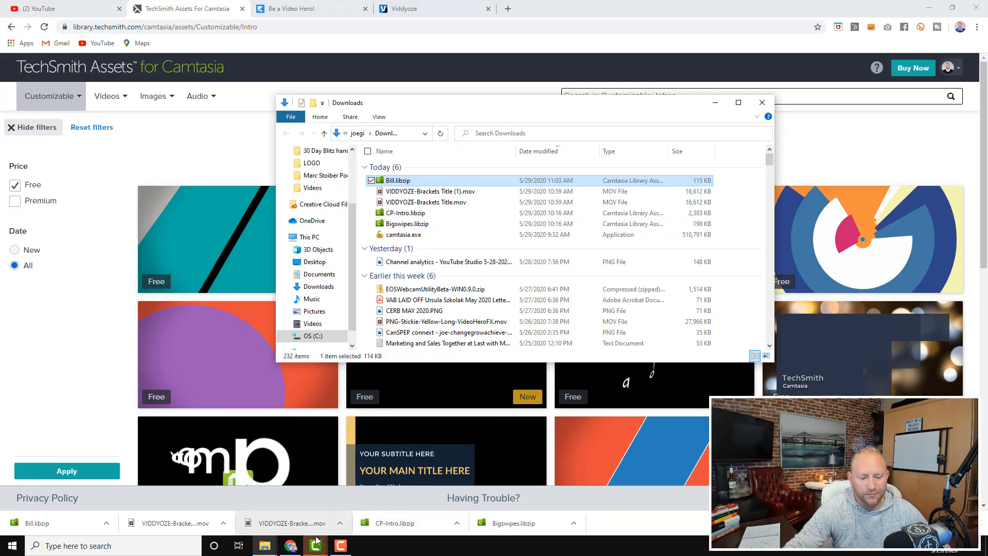
mouse_move(329, 535)
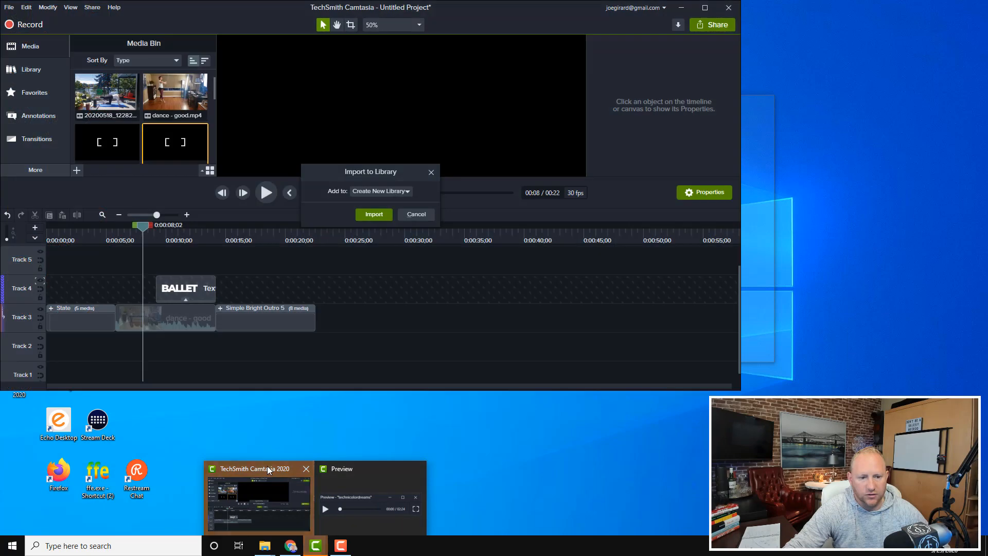
click(268, 466)
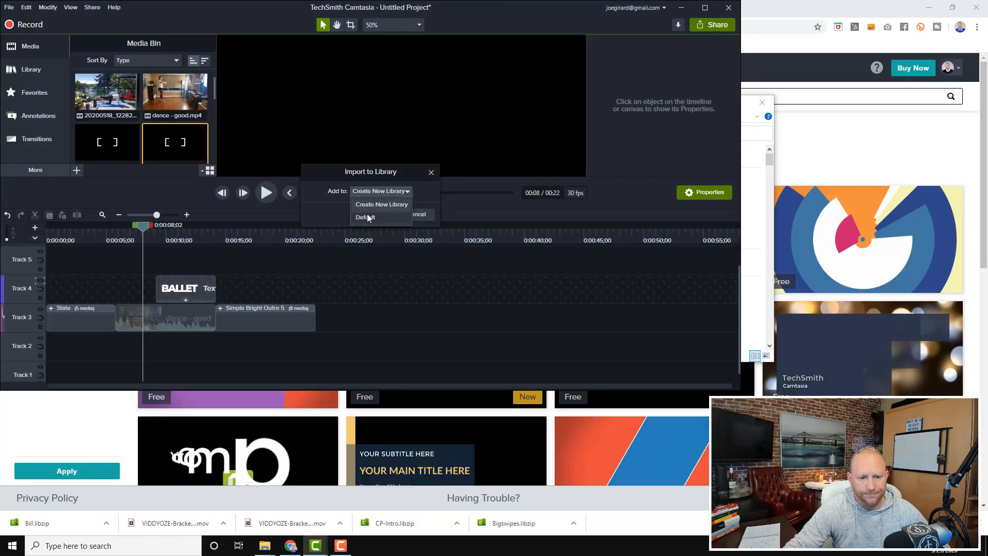
click(366, 215)
click(374, 216)
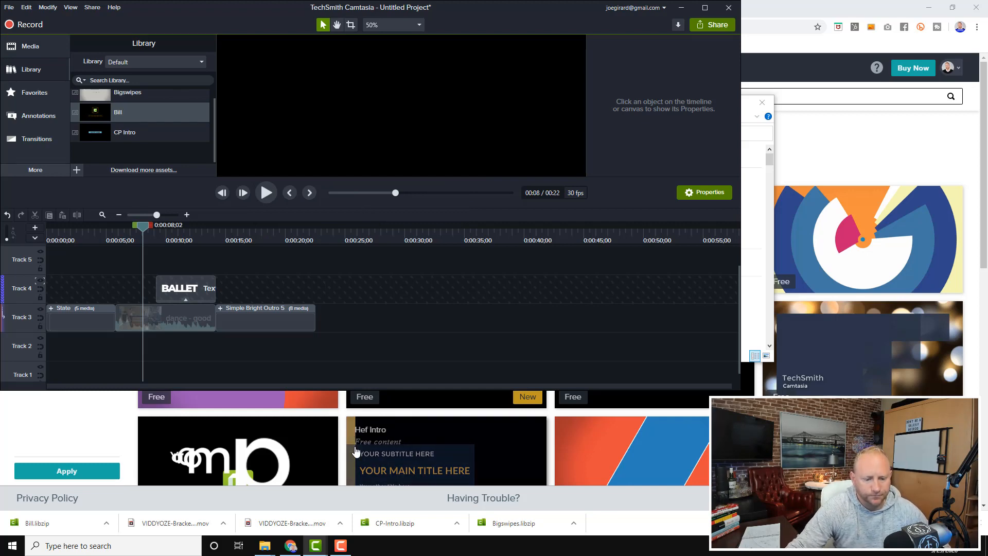
Step: Switch to the Video Hero site in Chrome and open the Calls to Action category of the Motion Hero Super Pack
click(297, 552)
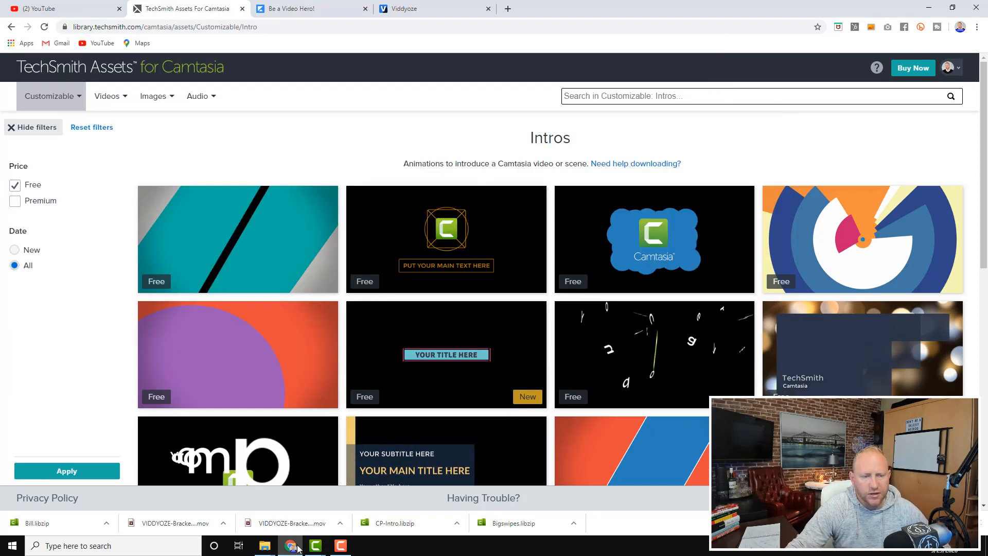
click(308, 10)
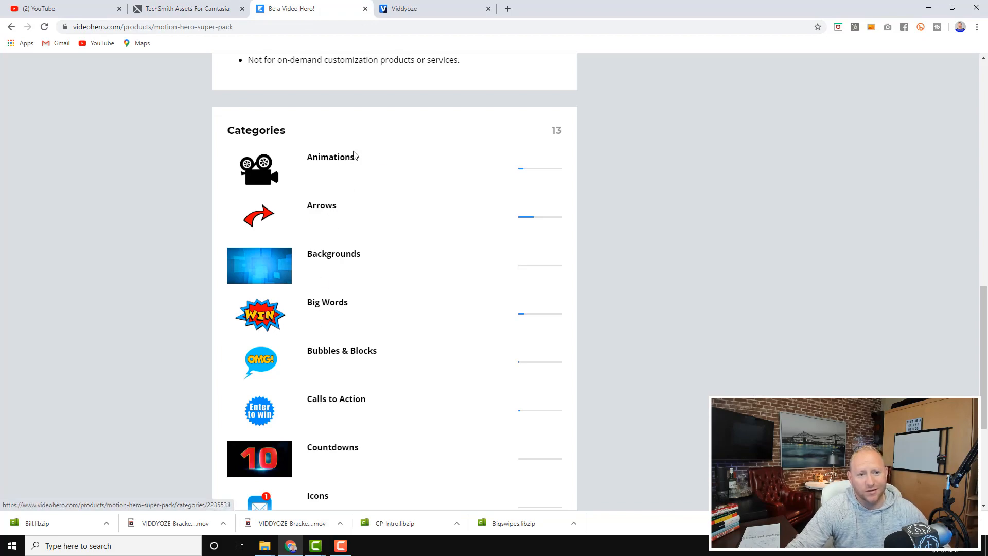
scroll(368, 214, down, 4)
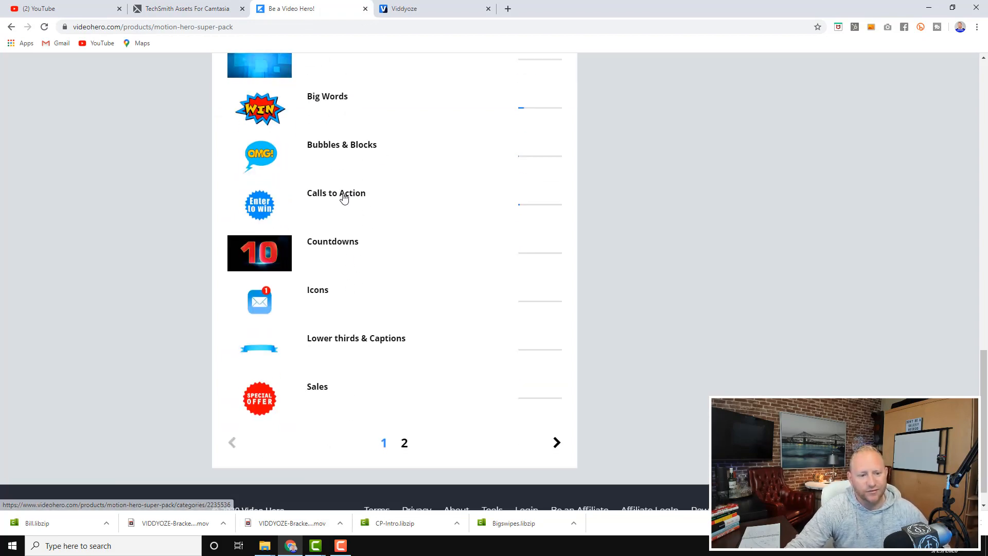
click(343, 195)
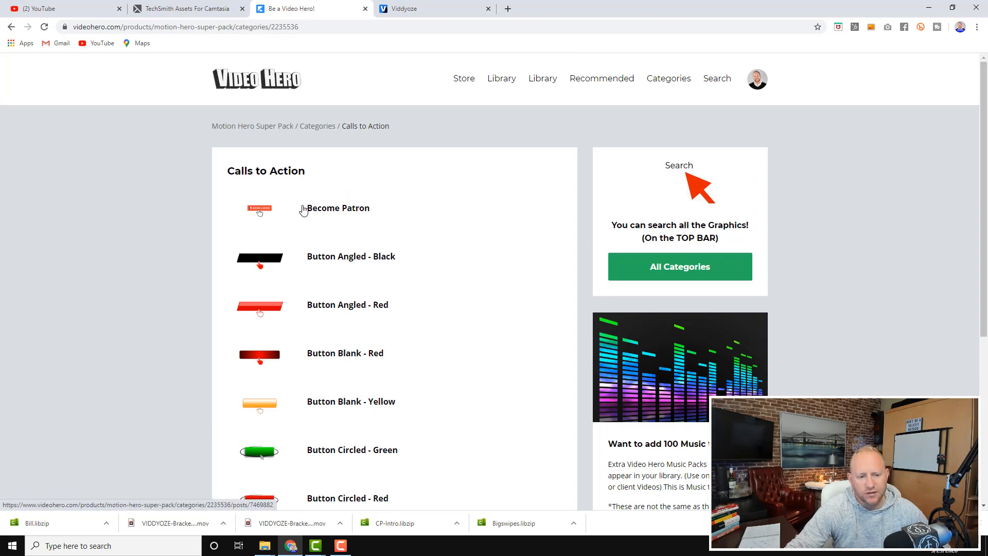
Step: Find Subscribe YouTube - White on page 7 of the Calls to Action and download its PNG version .mov file
scroll(304, 211, down, 5)
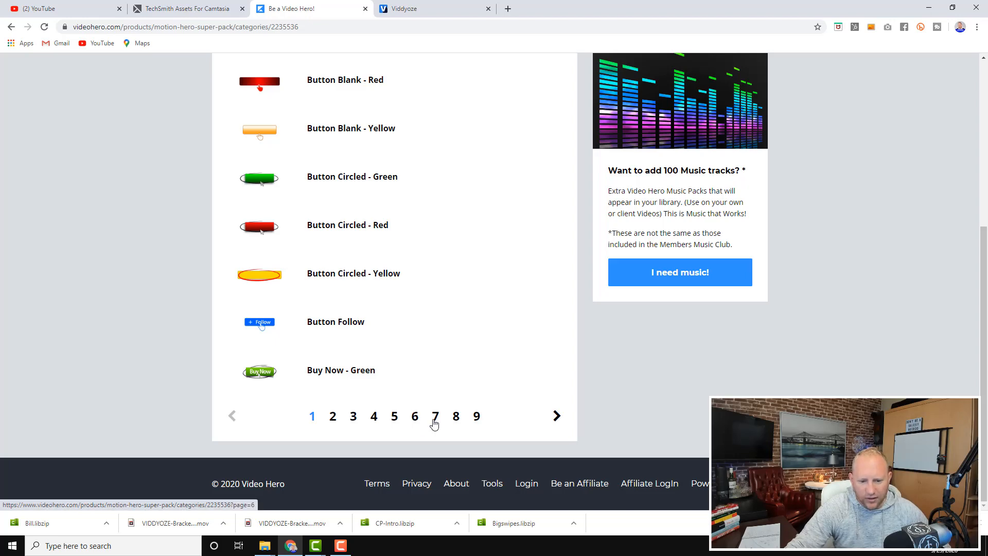
scroll(410, 265, down, 4)
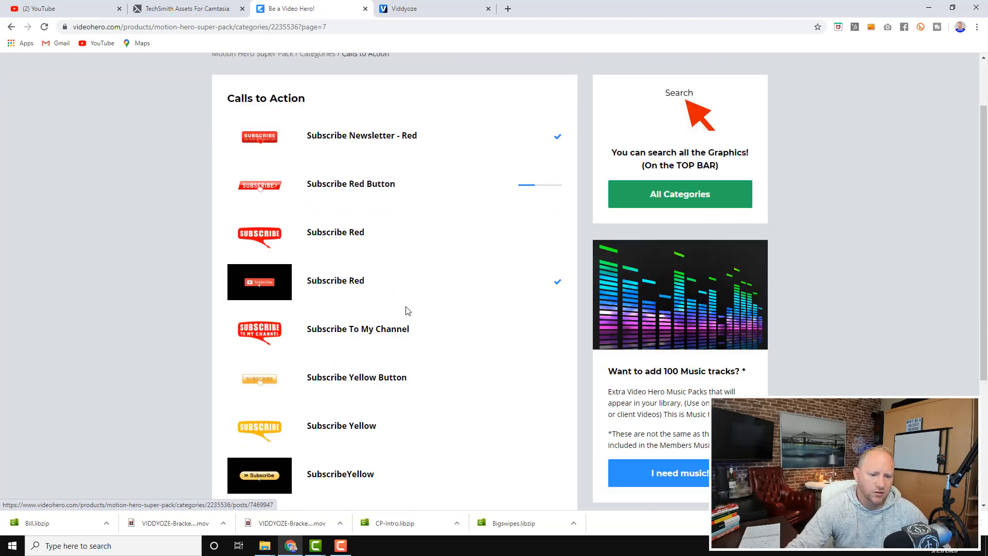
scroll(323, 220, up, 2)
scroll(343, 242, down, 3)
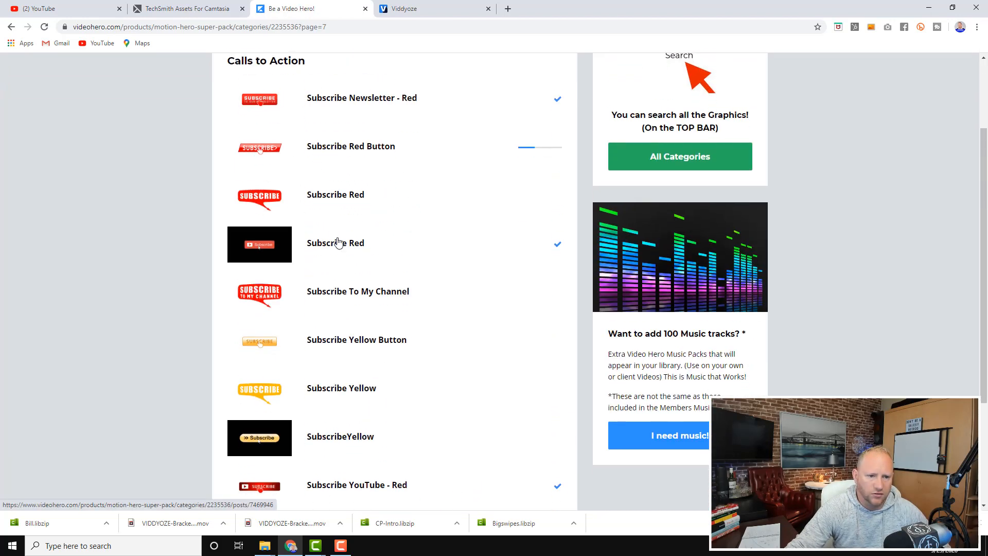
click(357, 376)
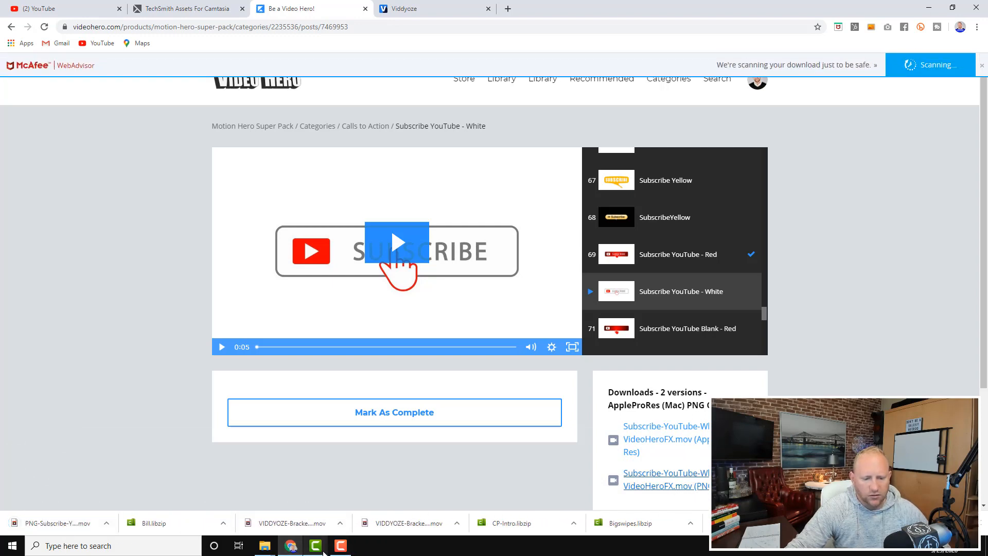
Step: Return to Camtasia, maximize its window, and import the downloaded PNG-Subscribe-YouTube video into the Media Bin
mouse_move(322, 549)
click(287, 503)
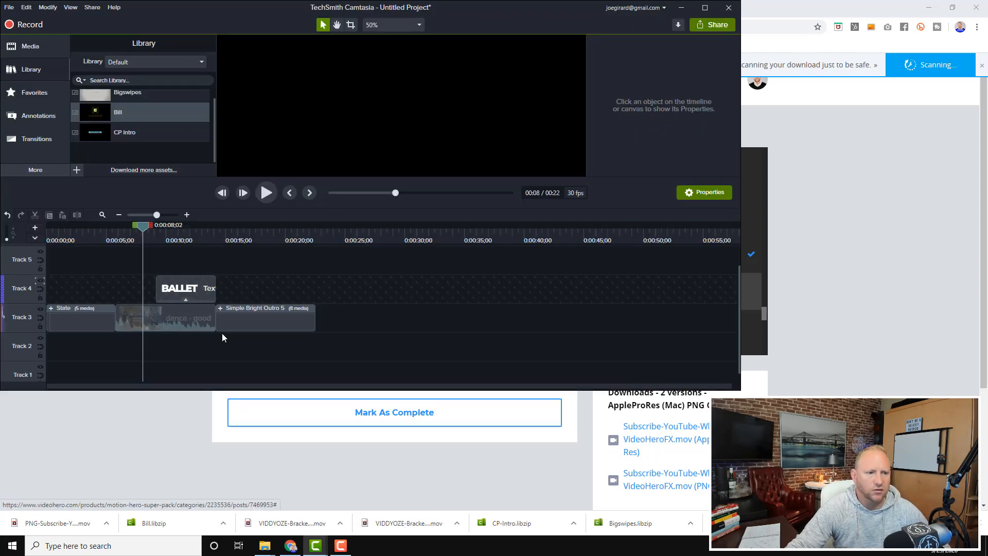
click(712, 9)
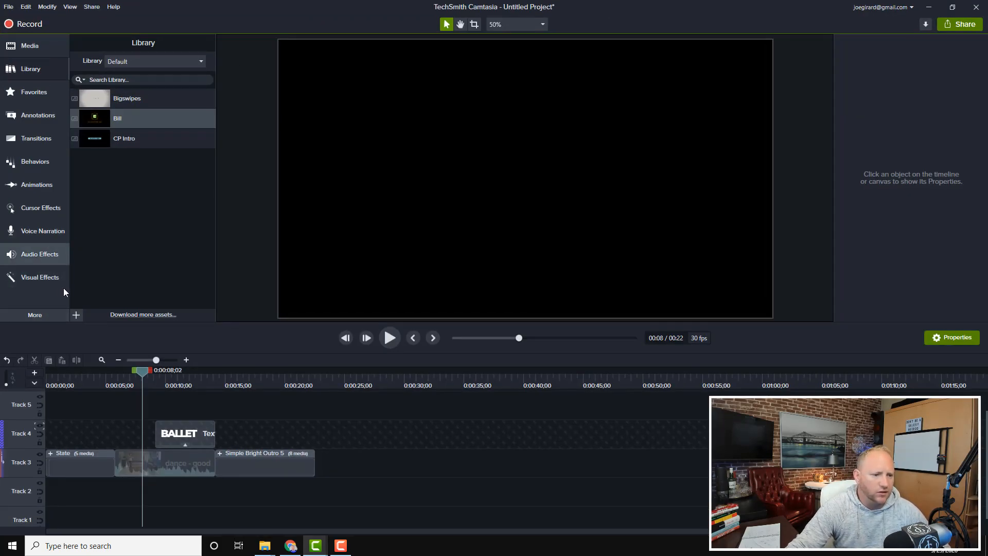
click(41, 69)
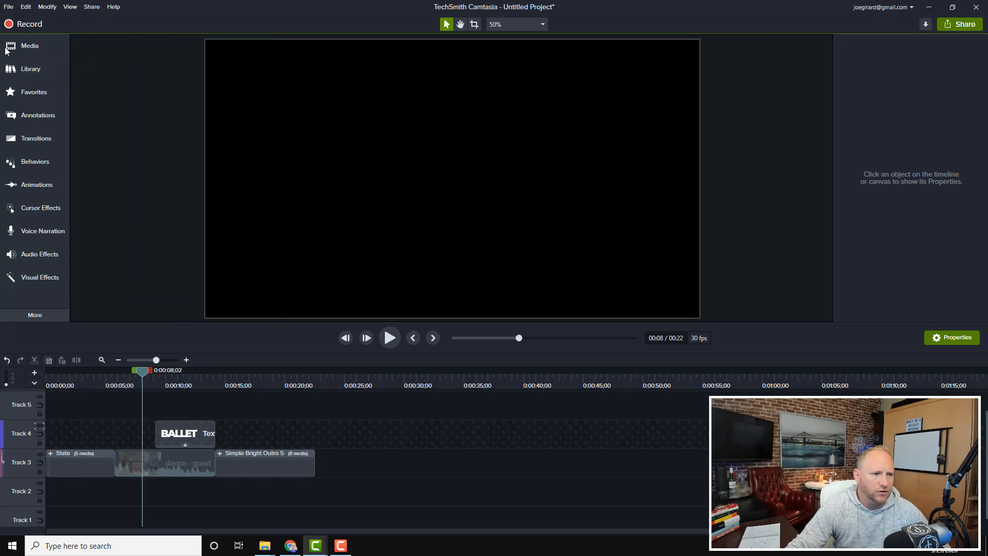
click(22, 45)
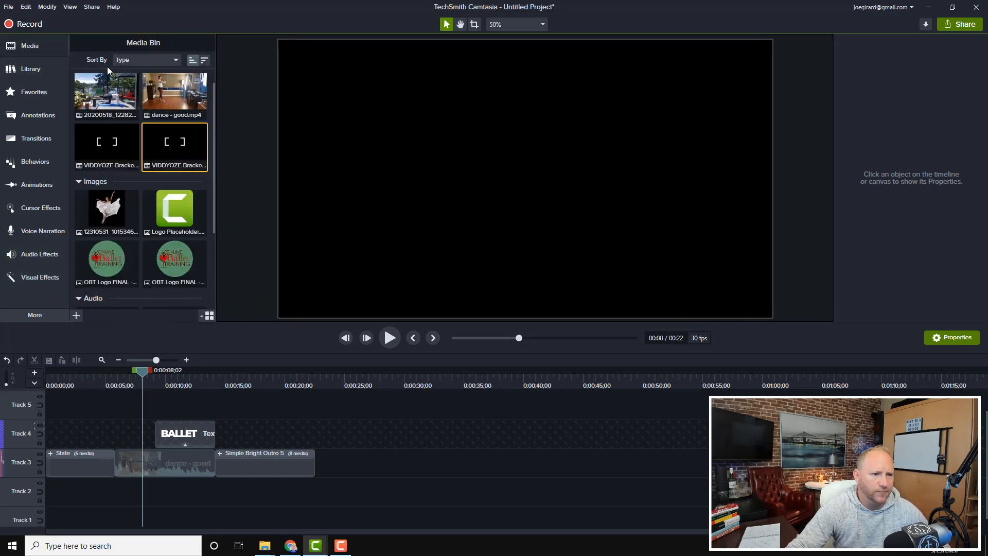
click(76, 315)
click(103, 282)
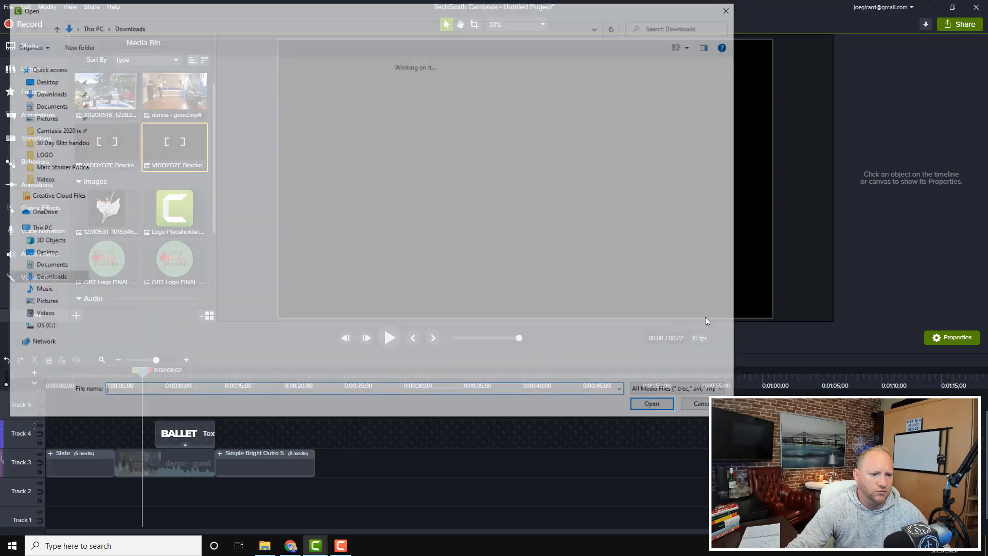
double_click(164, 76)
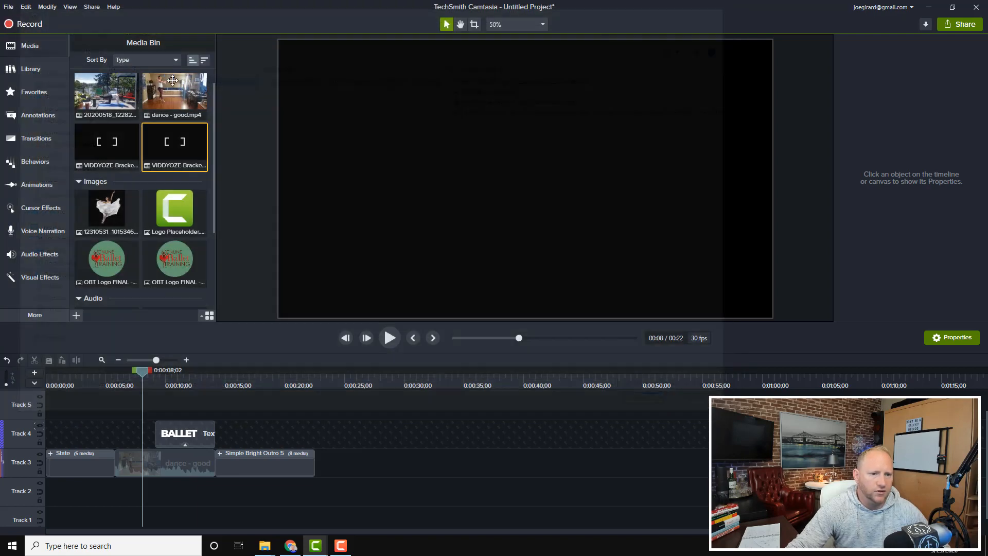
Step: Switch to Viddyoze in Chrome and browse the logo templates, from Abstract Polygon down to Colorful Intro and Cube Assembly
click(291, 546)
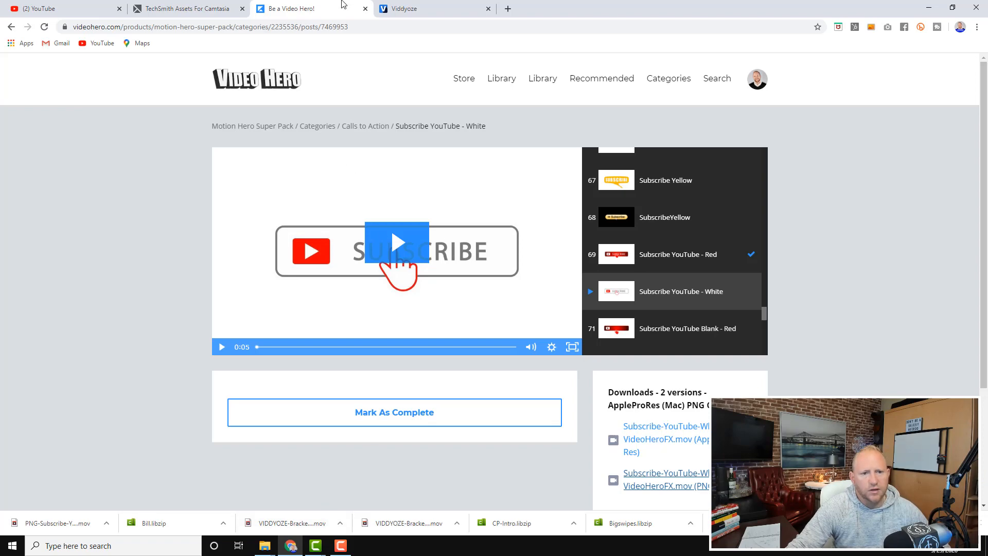
click(407, 8)
scroll(338, 422, down, 4)
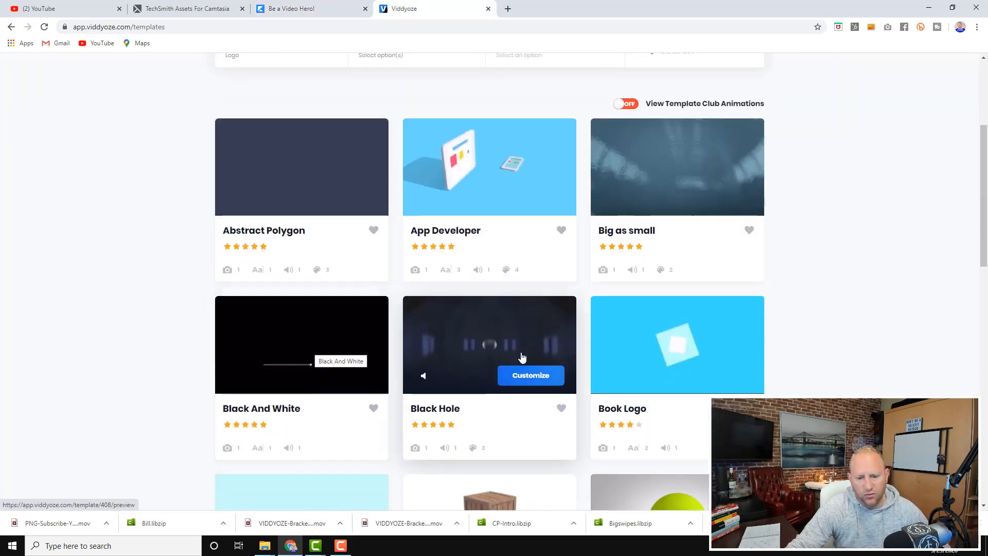
scroll(679, 288, down, 4)
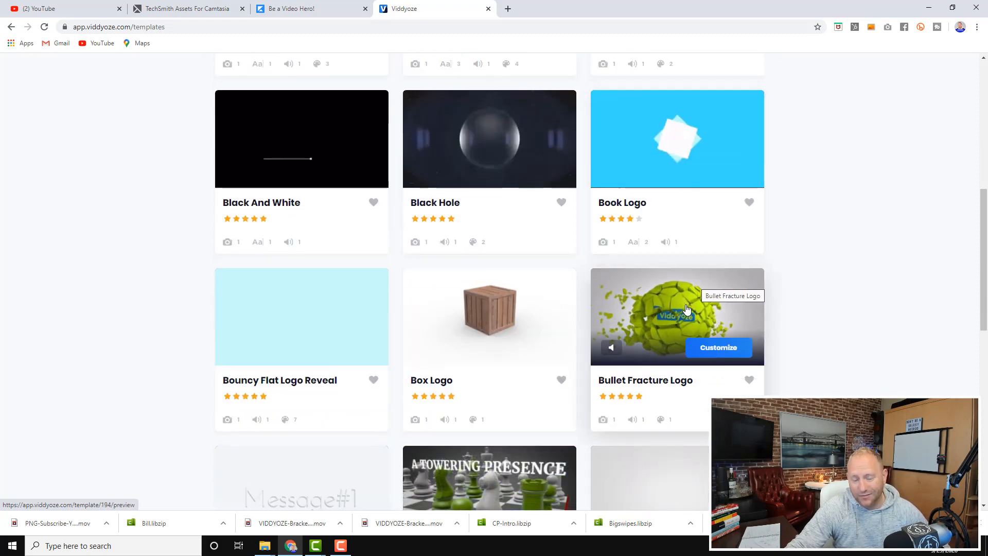
scroll(692, 278, down, 4)
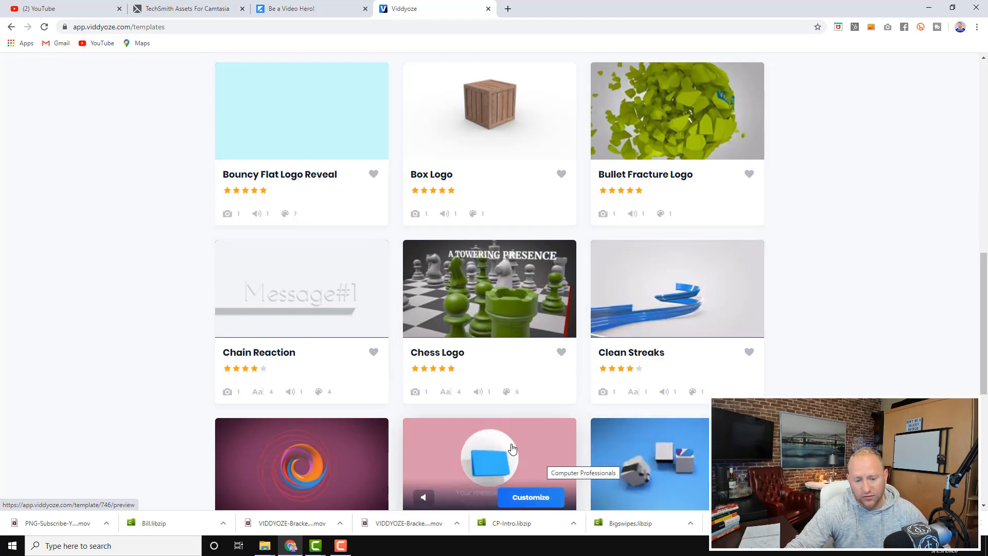
scroll(513, 449, down, 2)
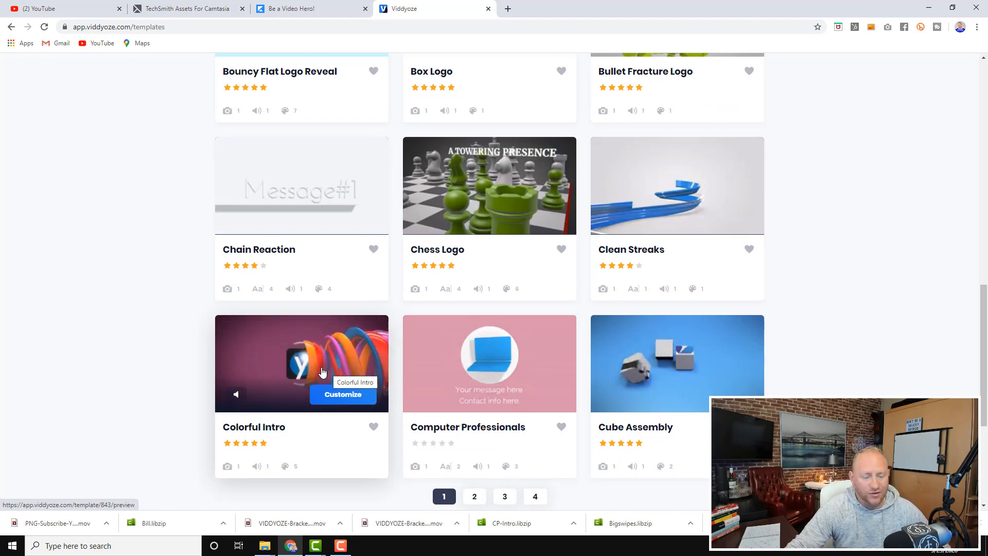
Step: Switch back to Camtasia and close the leftover "technicolordreams" preview window
mouse_move(315, 546)
click(272, 509)
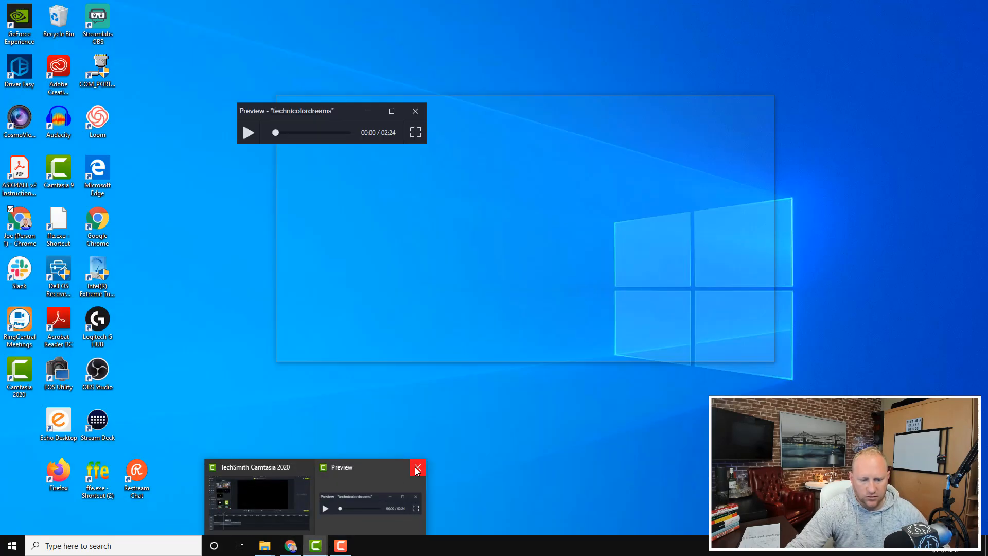
click(417, 468)
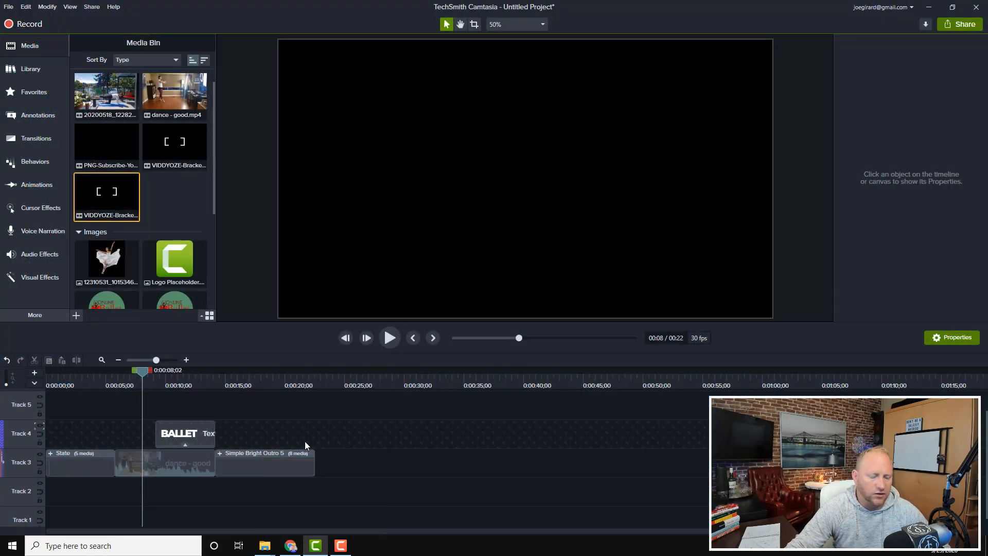
Step: Place the PNG-Subscribe-YouTube clip on Track 5 and position it above the dance - good clip
drag(111, 144, 247, 405)
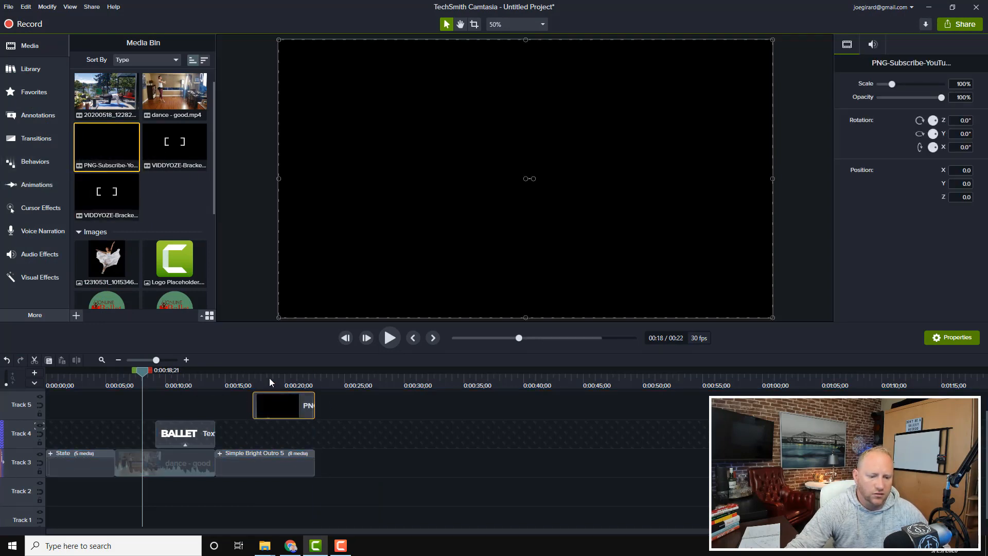
click(270, 378)
drag(268, 373, 226, 374)
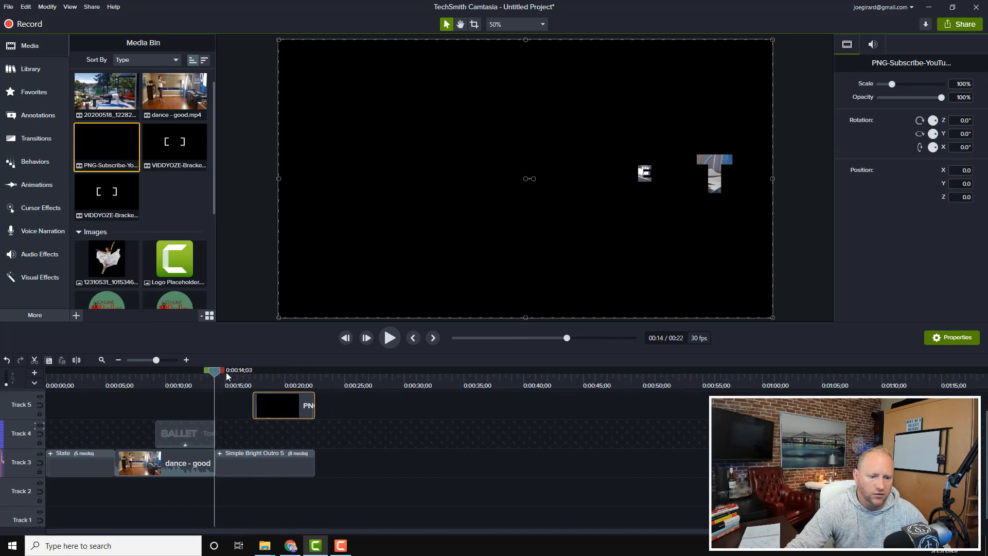
drag(279, 404, 170, 397)
Step: Remove Track 4 together with the BALLET text matte on it
click(177, 431)
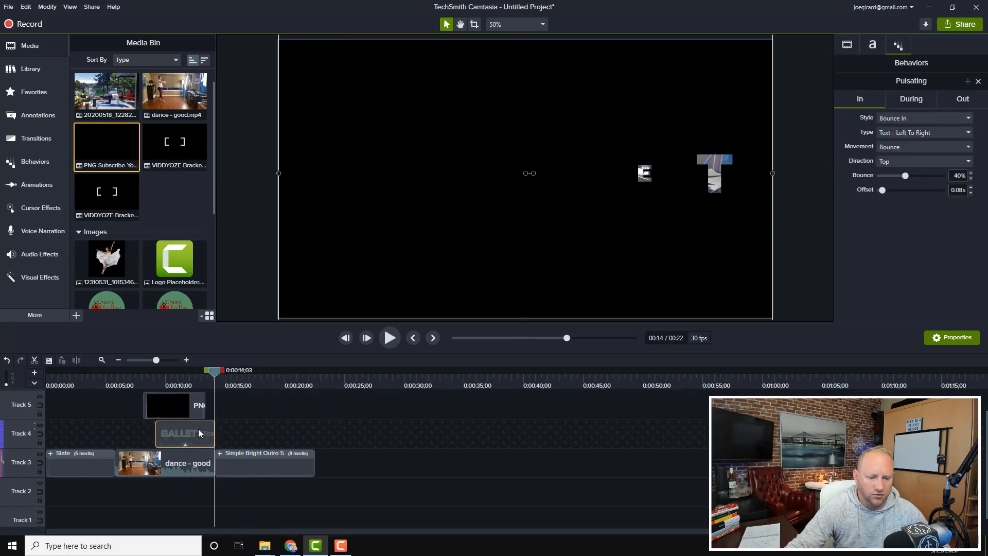
right_click(19, 435)
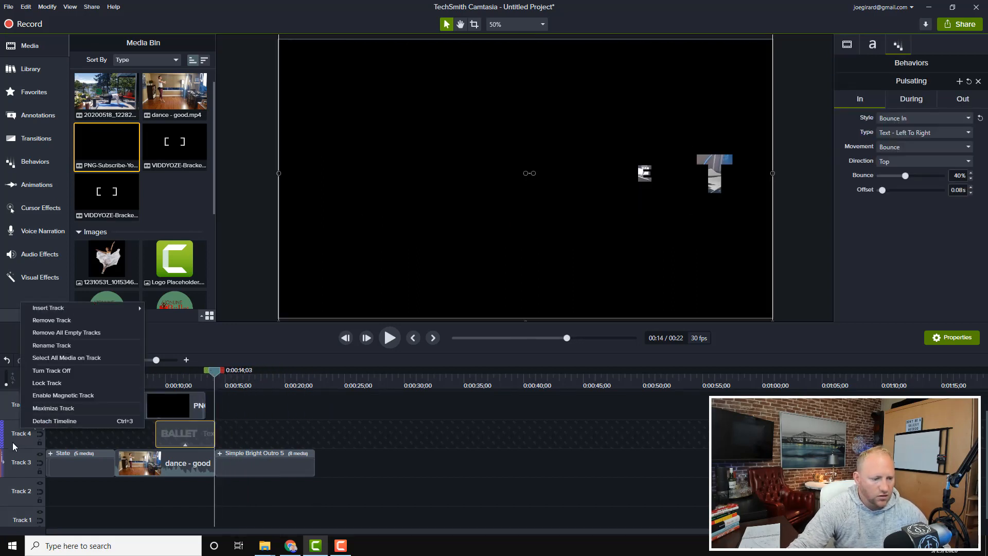
click(54, 320)
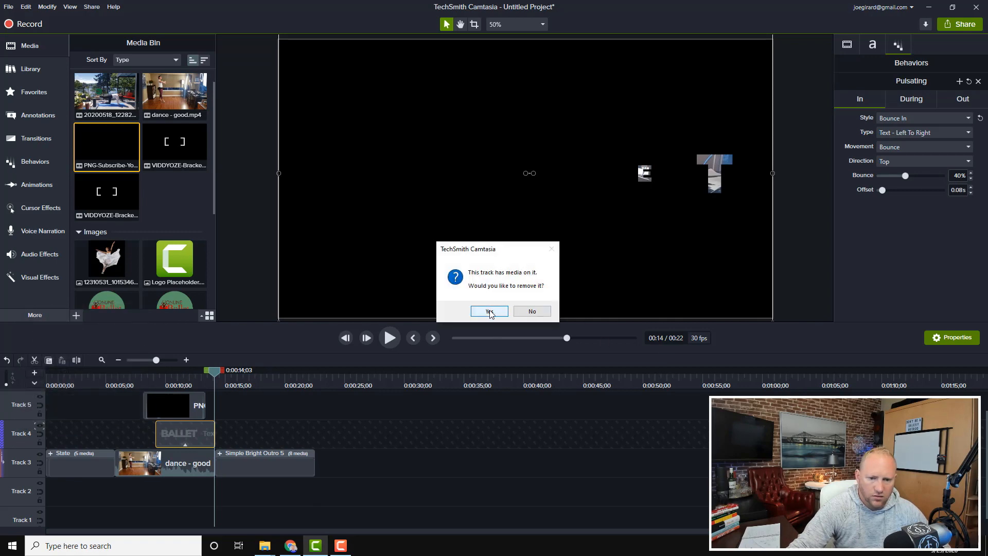
click(489, 311)
Step: Play the timeline from about 7 seconds to preview the subscribe animation over the dance footage
click(133, 388)
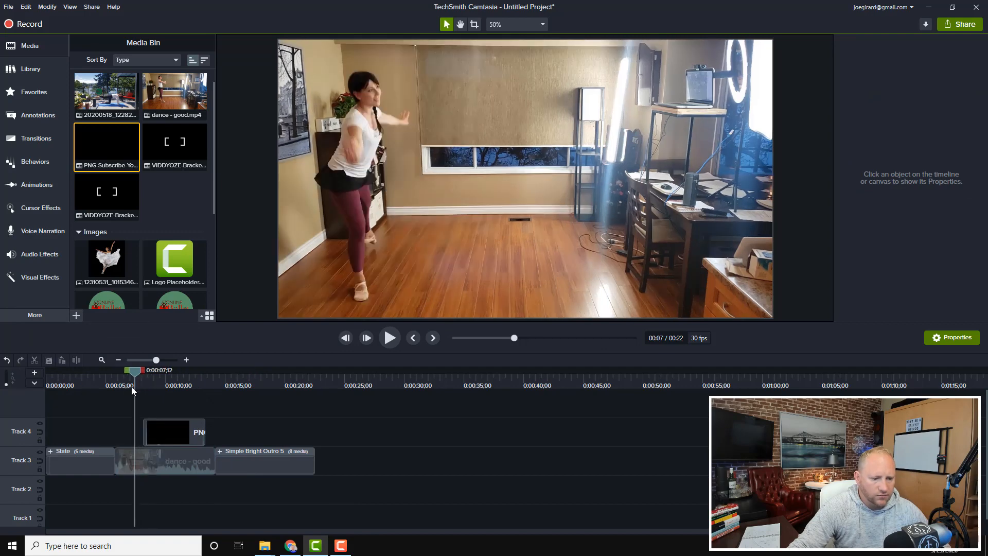
click(390, 343)
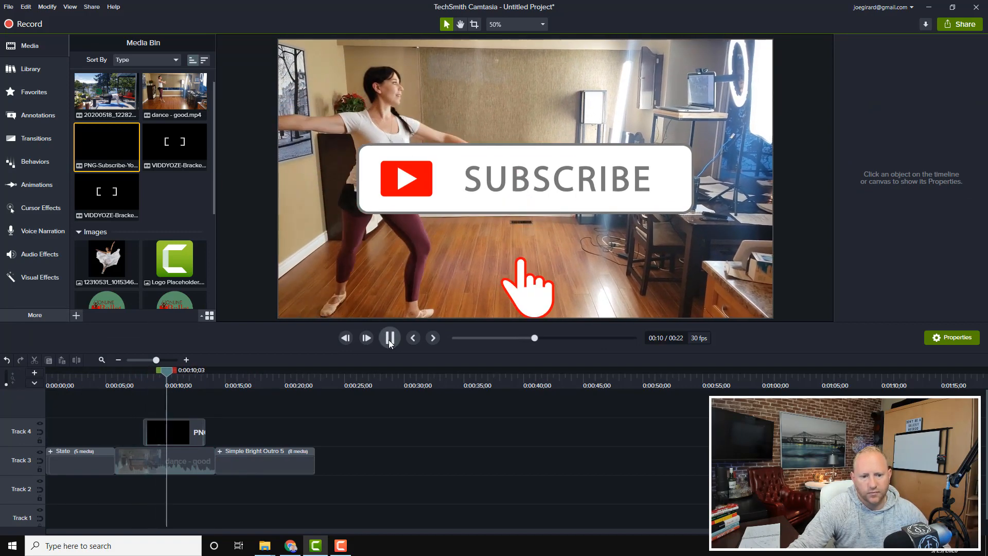
click(389, 340)
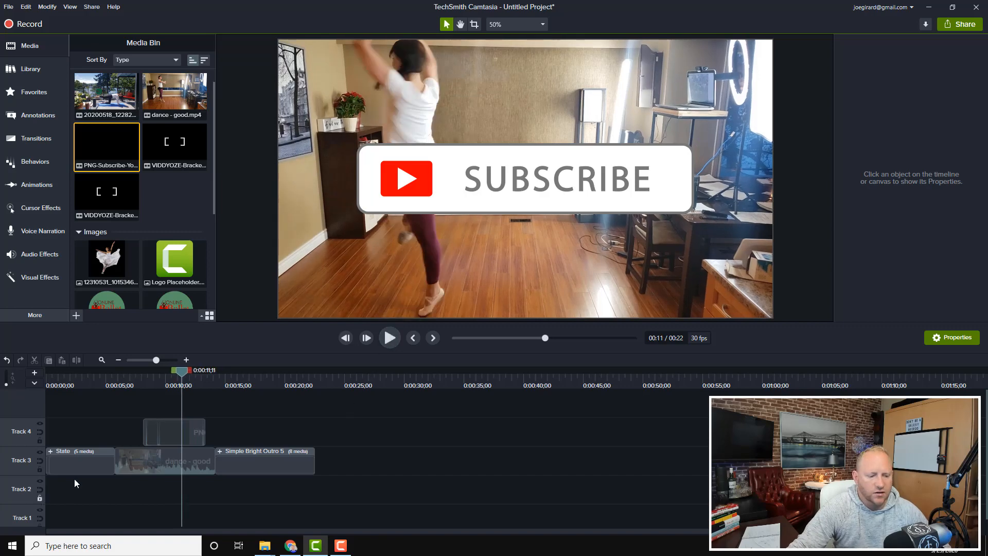